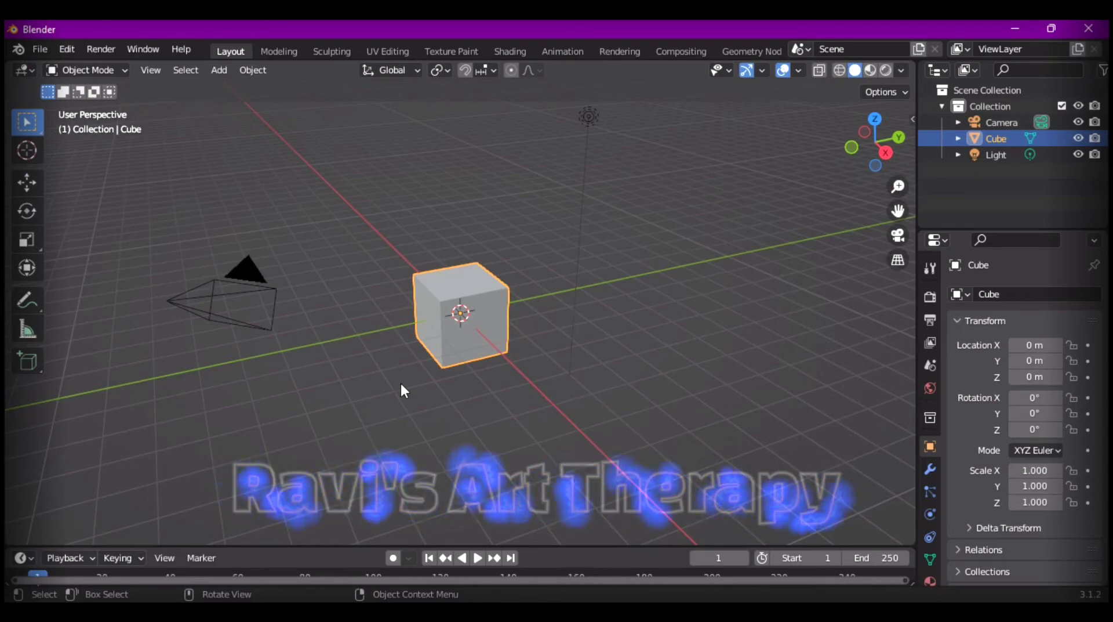
# - Delete all default objects in the scene: the camera, the cube and the light
pyautogui.press('a')
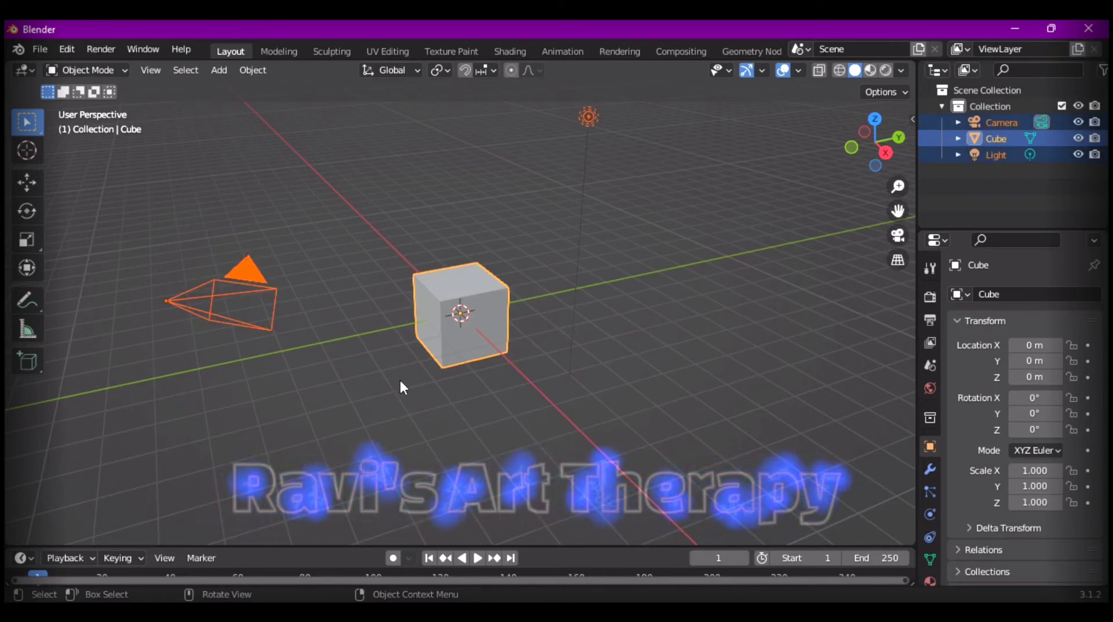
pyautogui.press('x')
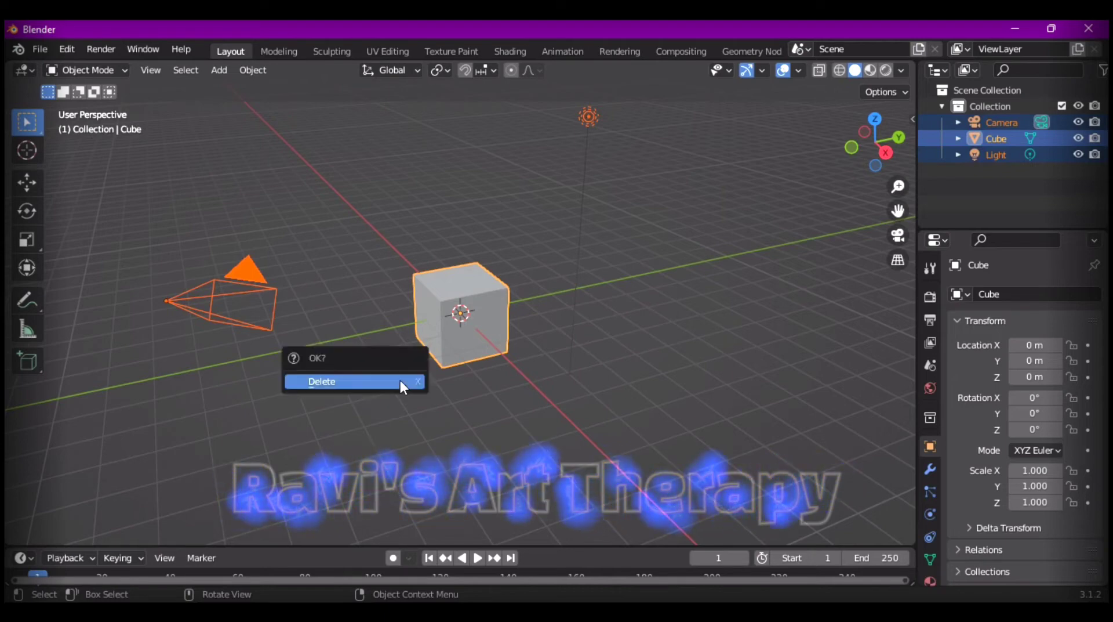
pyautogui.click(402, 380)
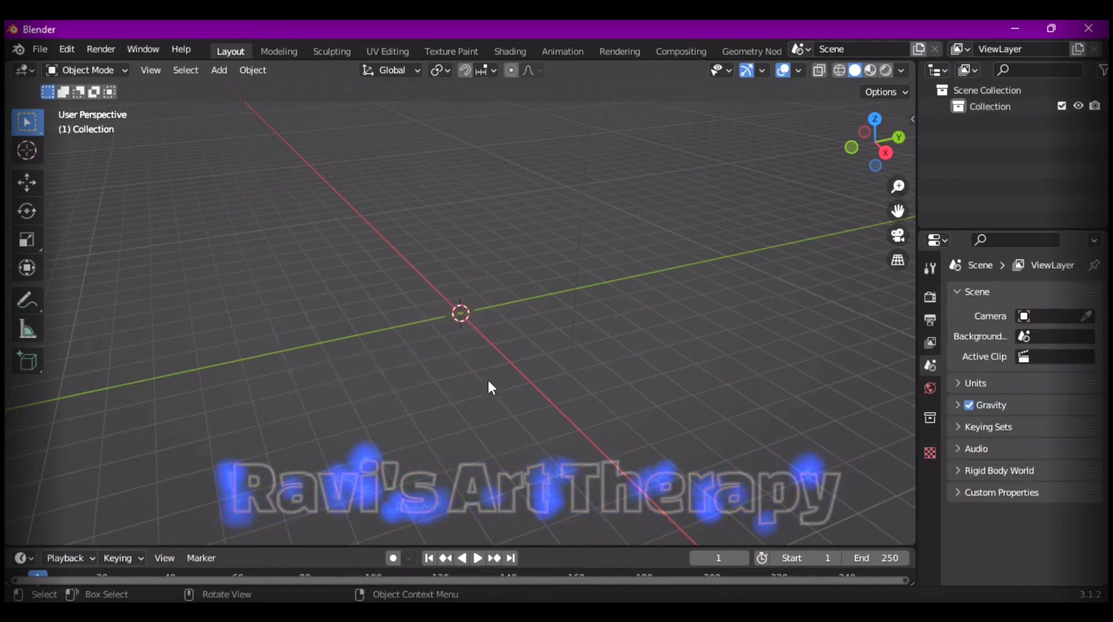
# - Add a Ball metaball at the scene origin
pyautogui.hotkey('shift', 'a')
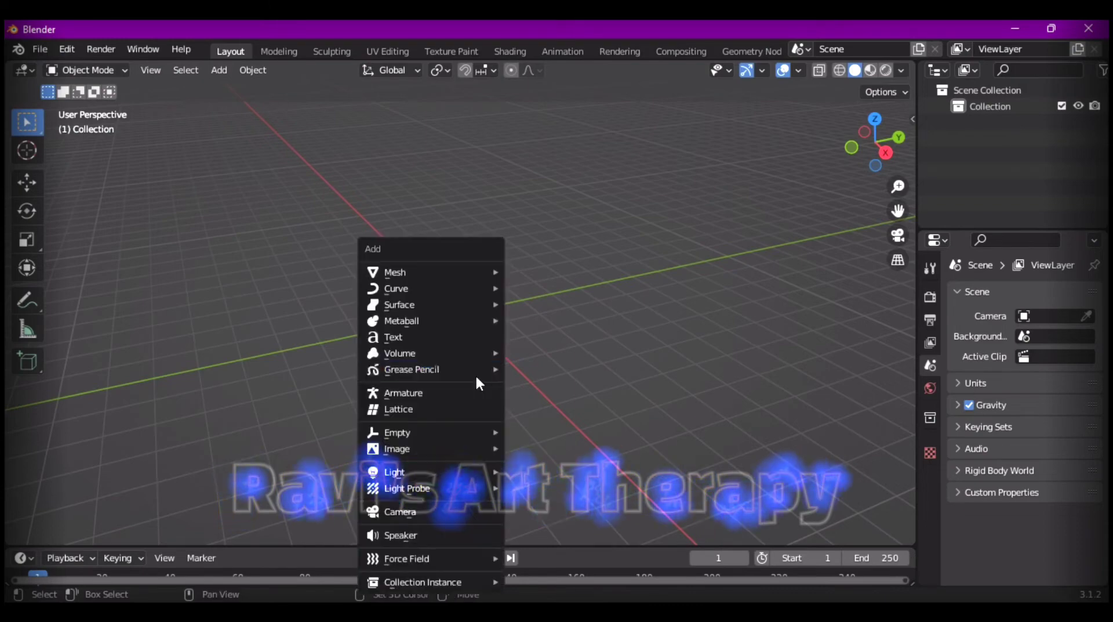
pyautogui.moveTo(471, 321)
pyautogui.click(521, 322)
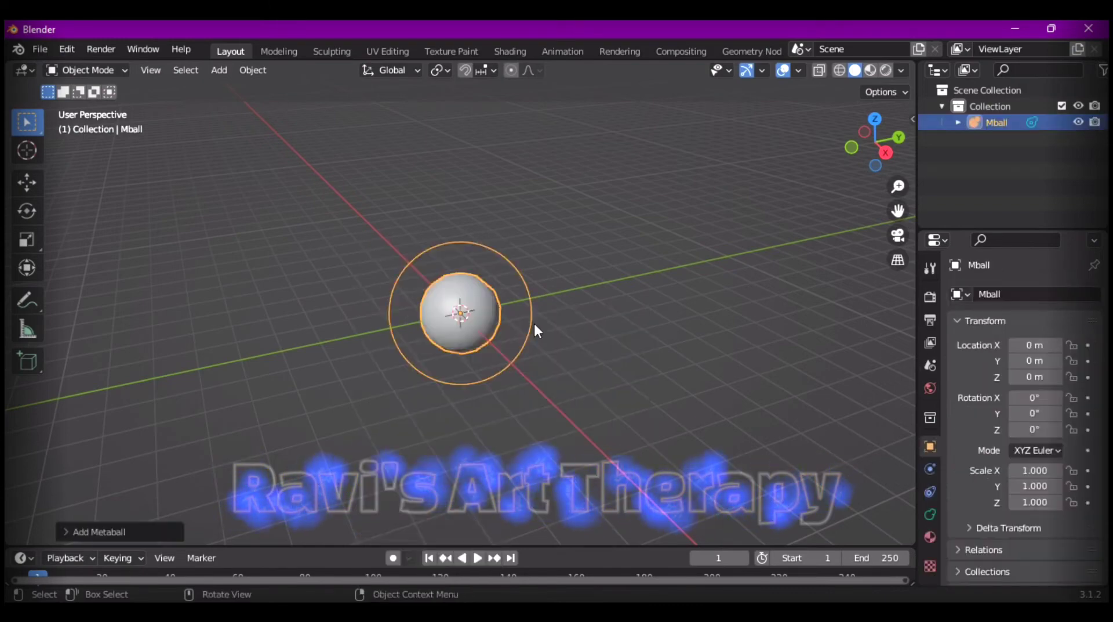
# - Duplicate the metaball three times, placing the overlapping copies in a row along roughly the positive Y direction to form the cloud's base
pyautogui.hotkey('shift', 'd')
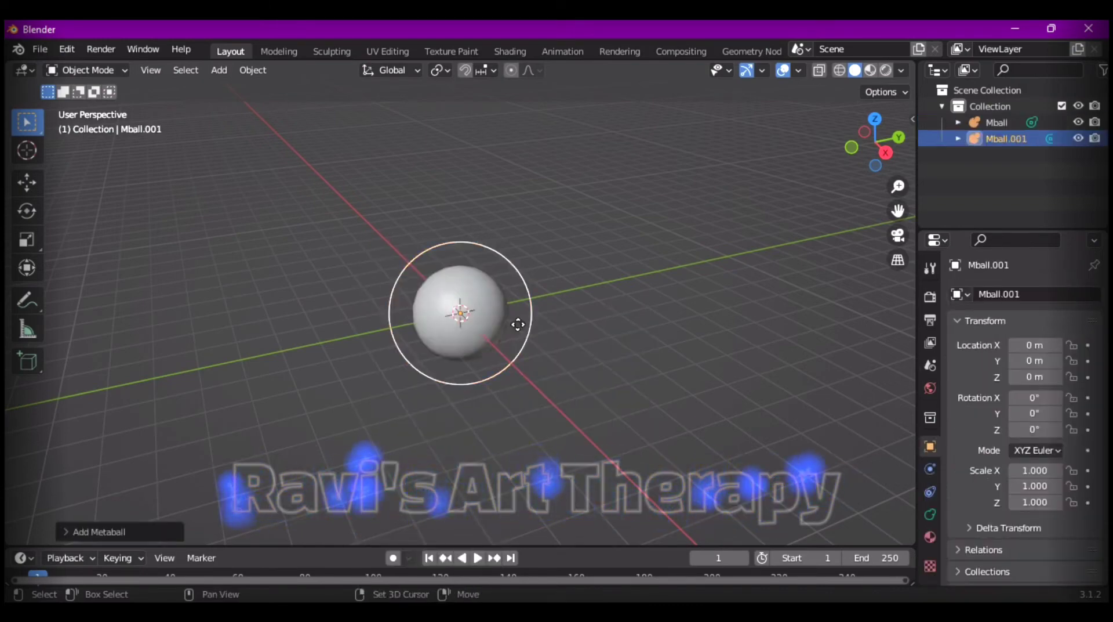
pyautogui.click(593, 325)
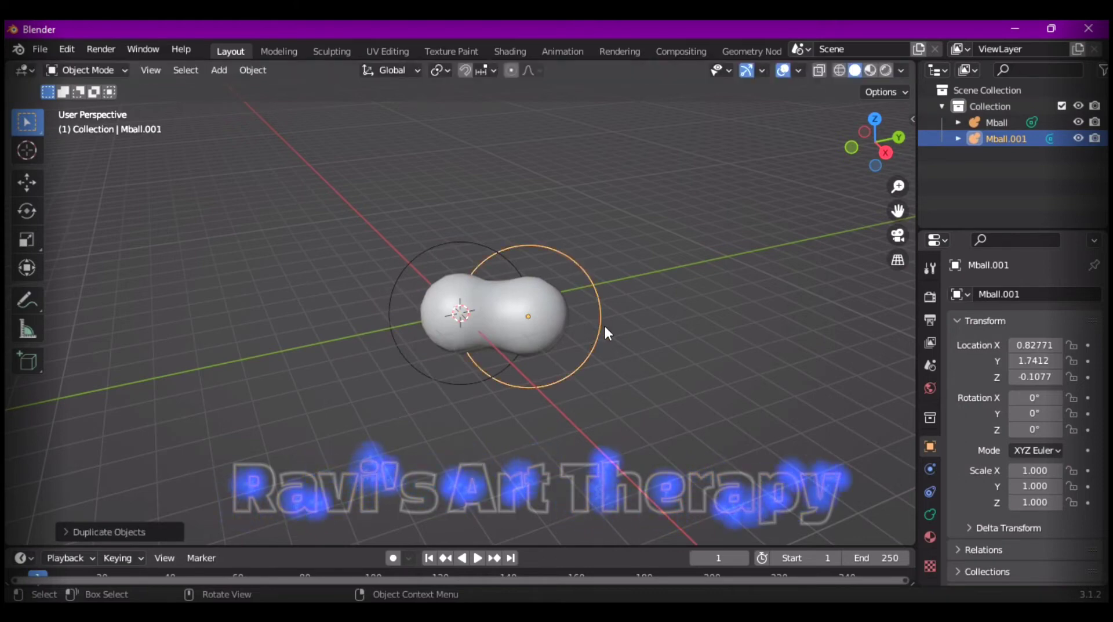
pyautogui.hotkey('shift', 'd')
pyautogui.click(685, 328)
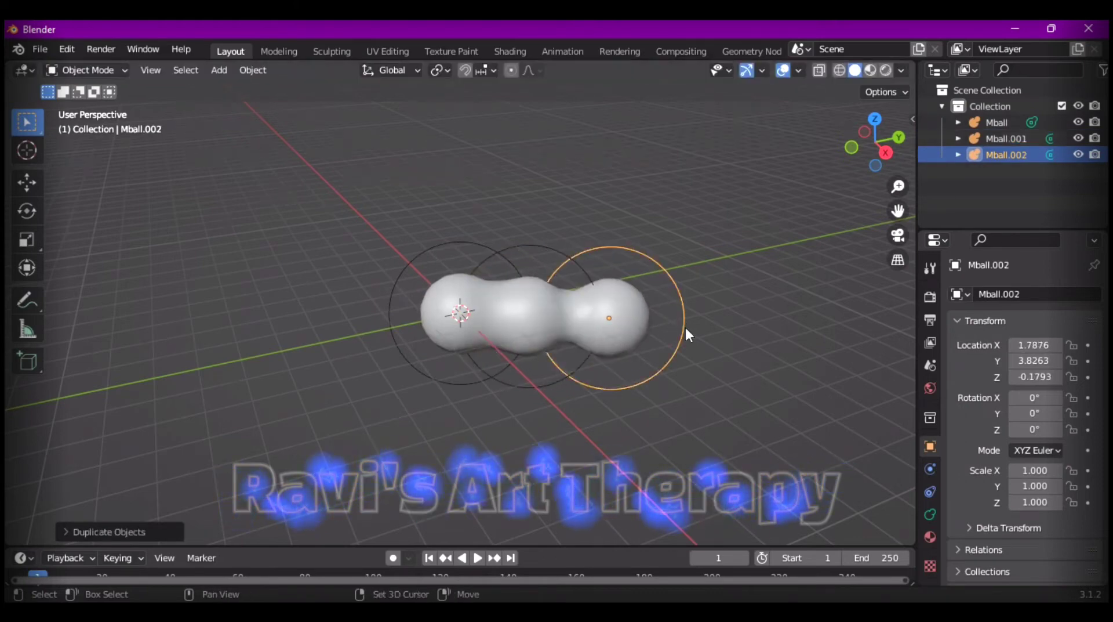
pyautogui.hotkey('shift', 'd')
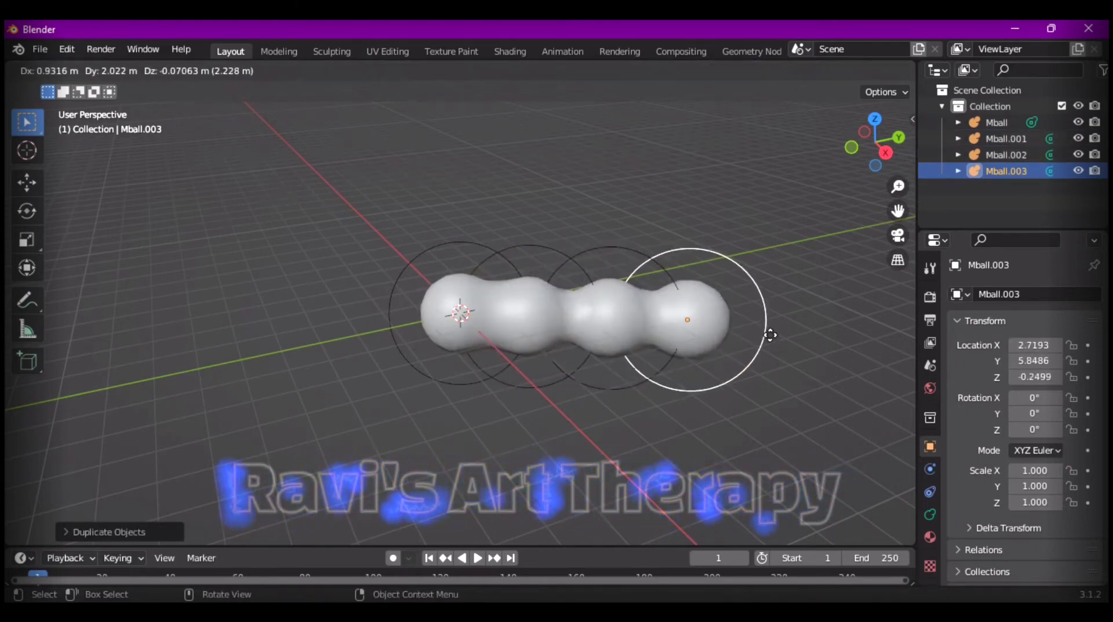
pyautogui.click(771, 333)
# - Duplicate the metaball three more times, placing the copies side by side as a second row above the base row
pyautogui.hotkey('shift', 'd')
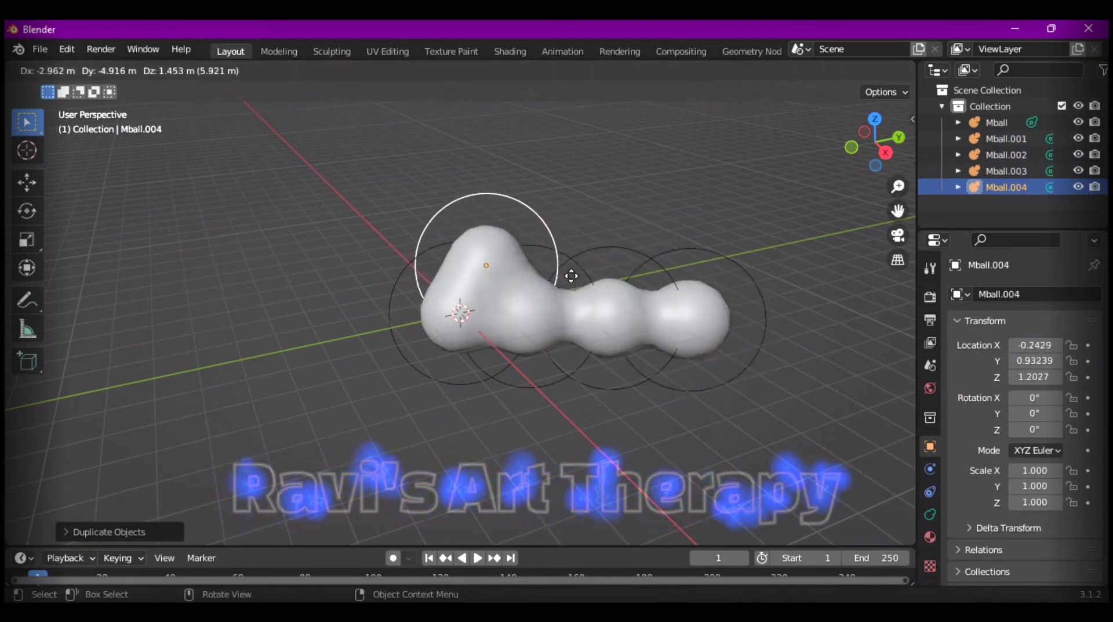
pyautogui.click(578, 262)
pyautogui.hotkey('shift', 'd')
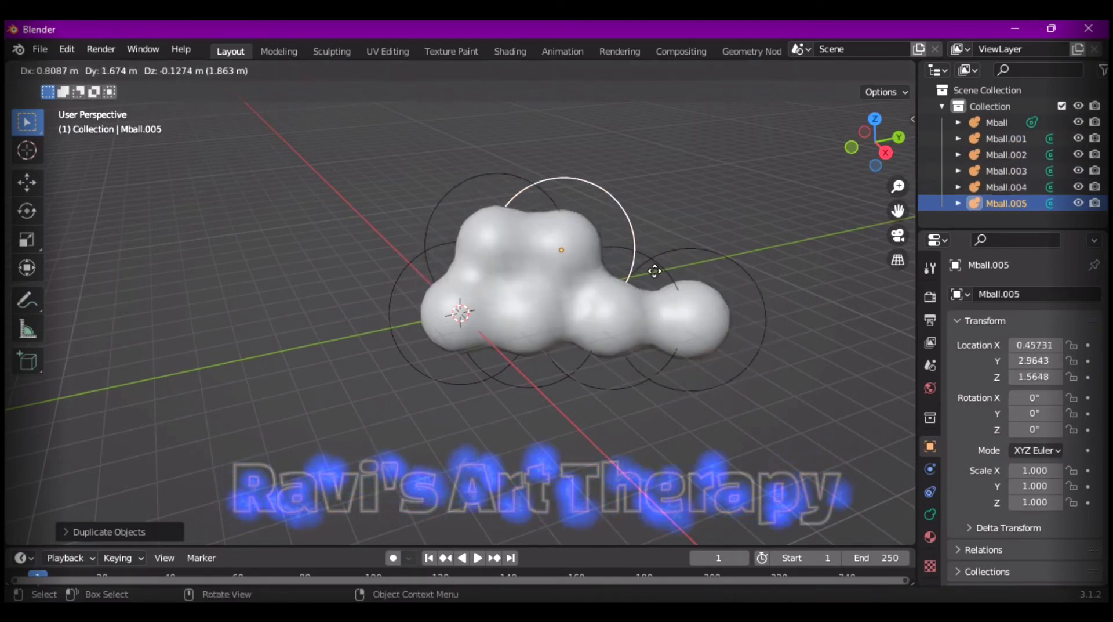
pyautogui.click(657, 281)
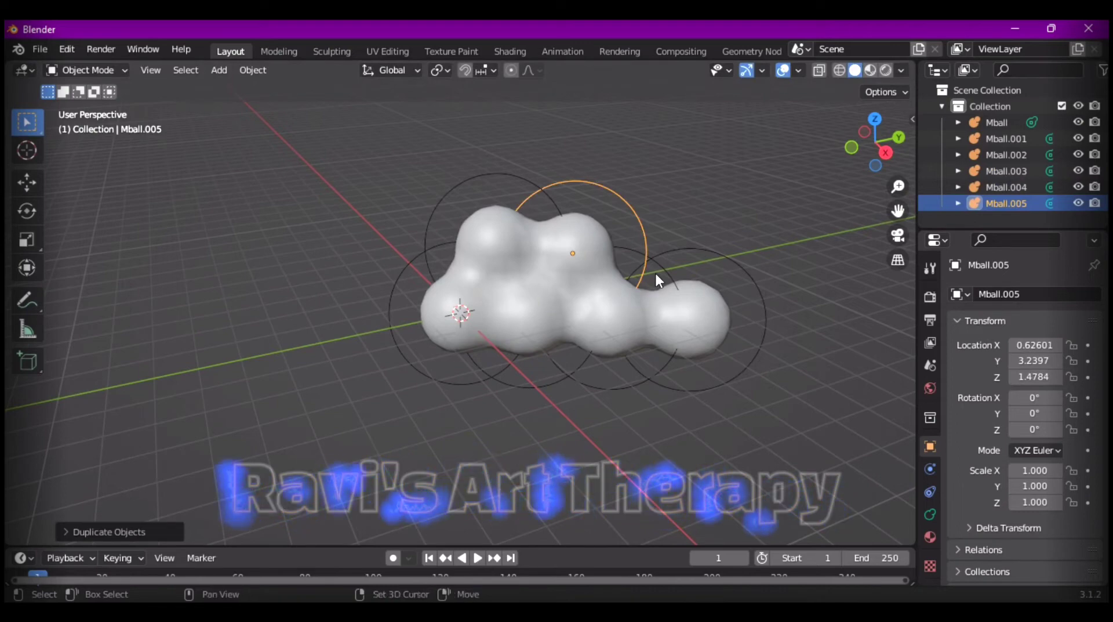
pyautogui.hotkey('shift', 'd')
pyautogui.click(722, 281)
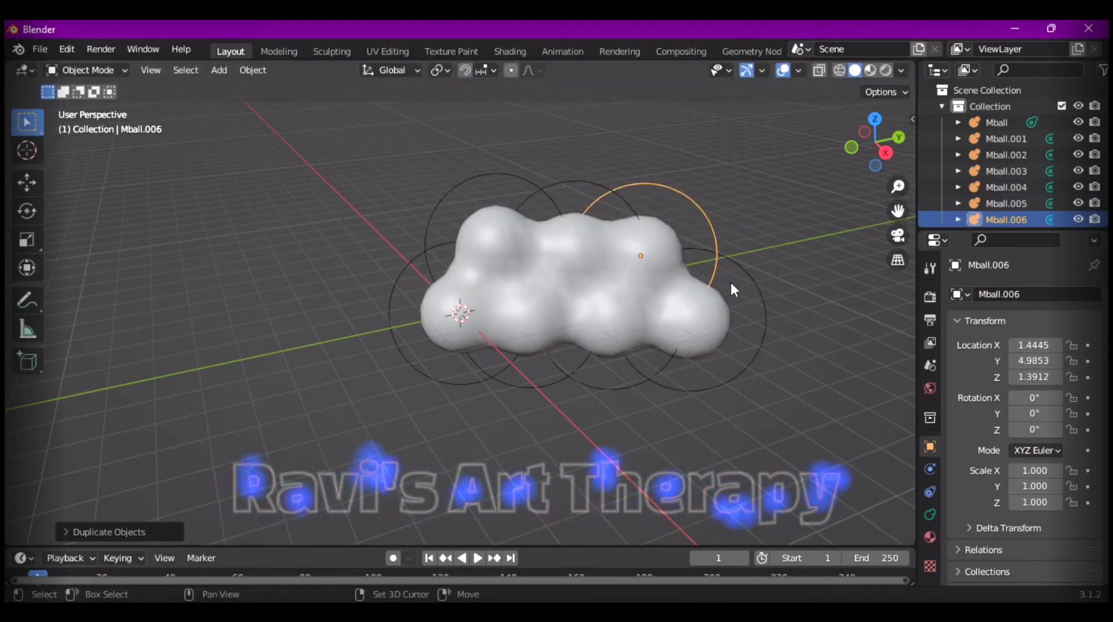
# - Duplicate the metaball twice at the cloud's far positive Y end, one copy extending the base row and one above it
pyautogui.hotkey('shift', 'd')
pyautogui.click(857, 351)
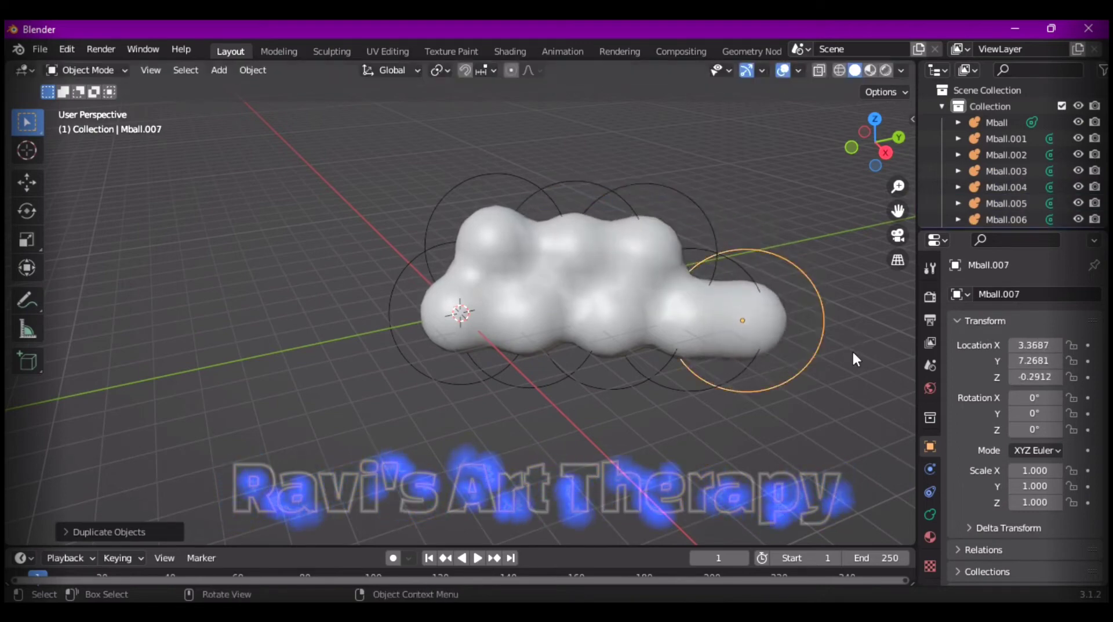
pyautogui.hotkey('shift', 'd')
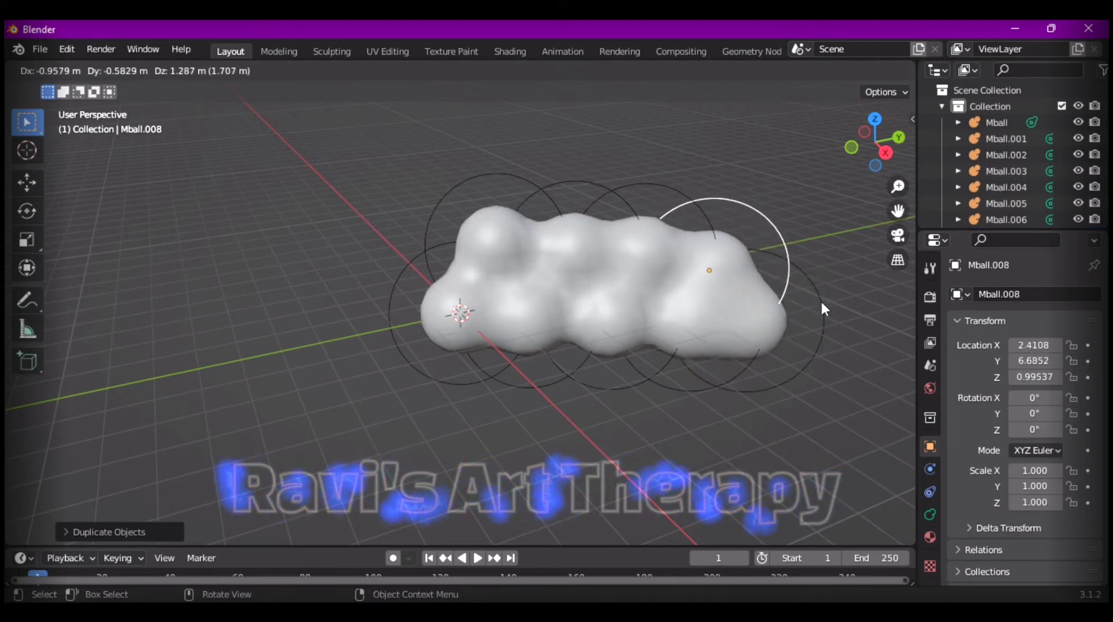
pyautogui.click(822, 303)
# - Duplicate the metaball twice at the cloud's negative Y end, one copy beside the origin ball and one slightly higher
pyautogui.hotkey('shift', 'd')
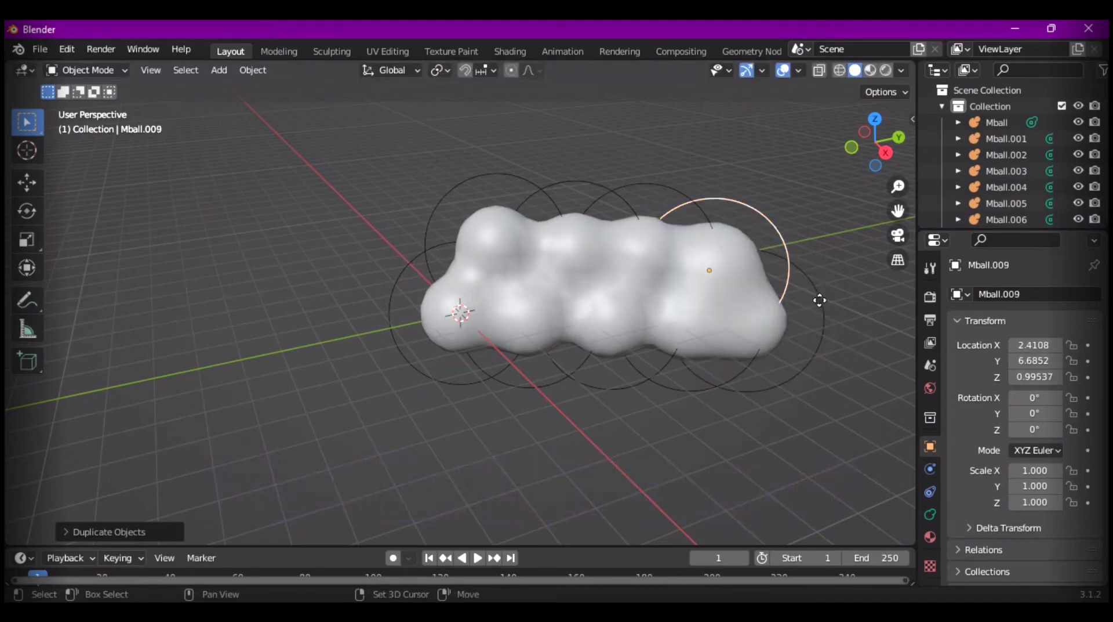
pyautogui.click(501, 303)
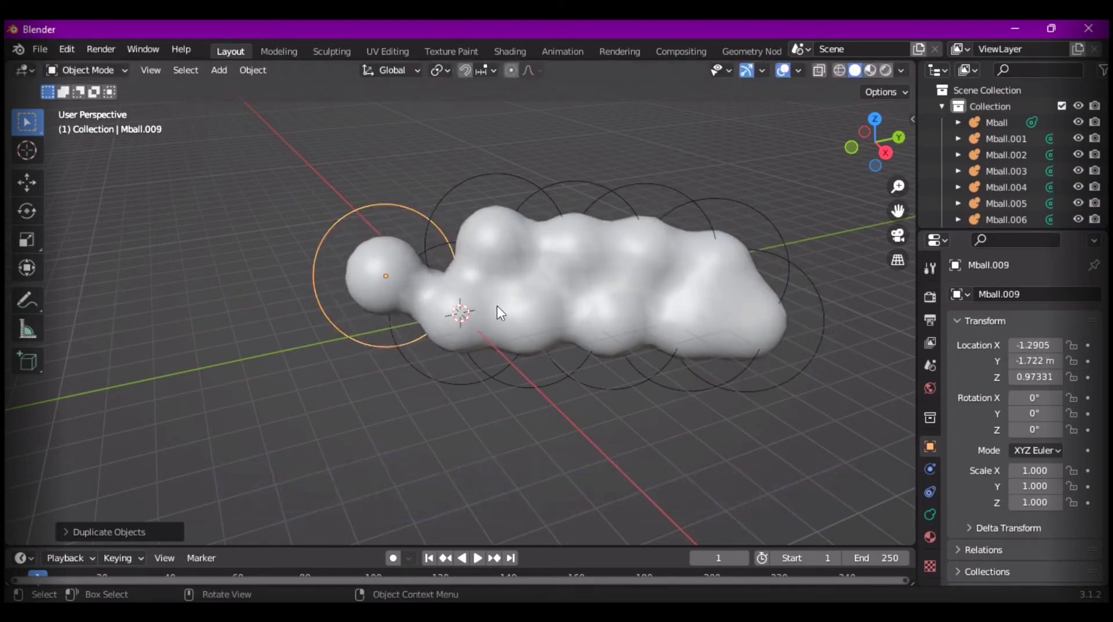
pyautogui.hotkey('shift', 'd')
pyautogui.click(540, 272)
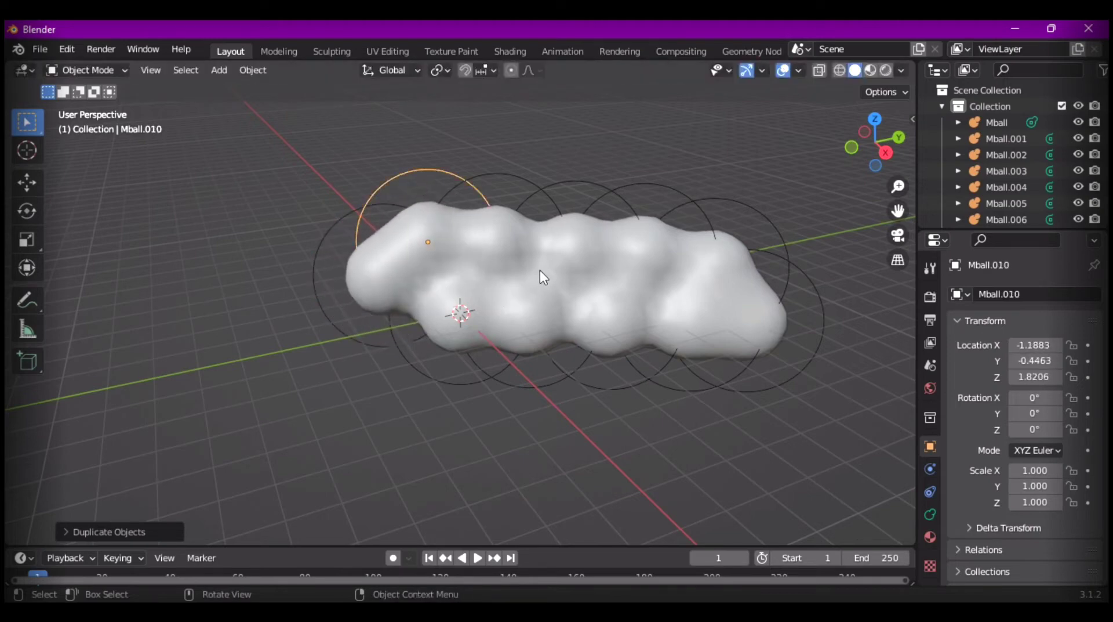
# - Duplicate the metaball three times, placing the copies along the cloud's top as an upper row of puffs
pyautogui.hotkey('shift', 'd')
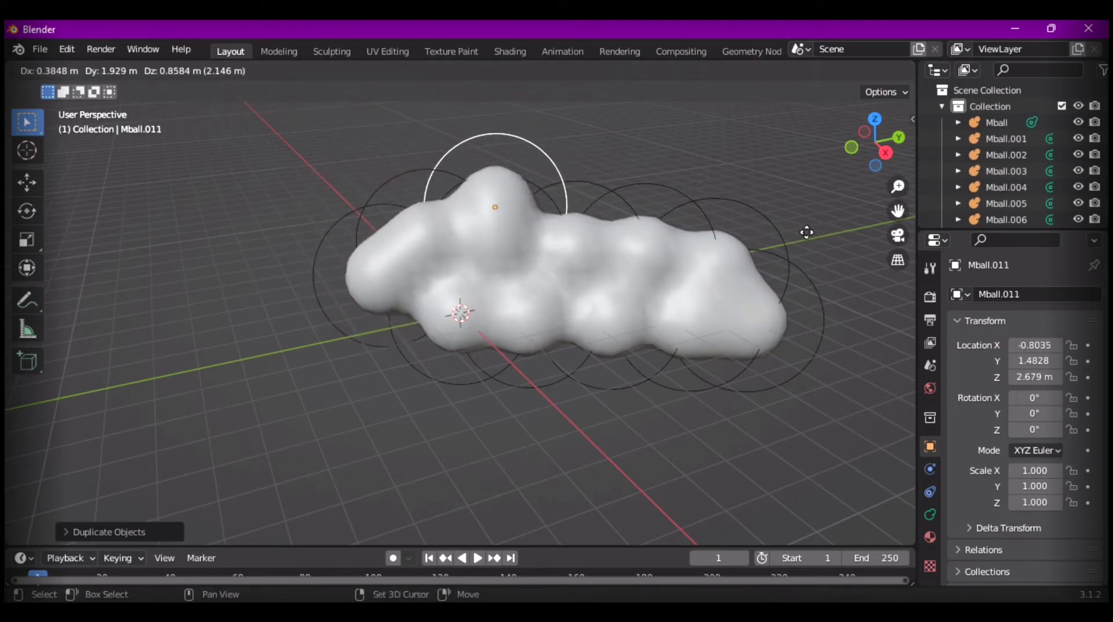
pyautogui.click(777, 235)
pyautogui.hotkey('shift', 'd')
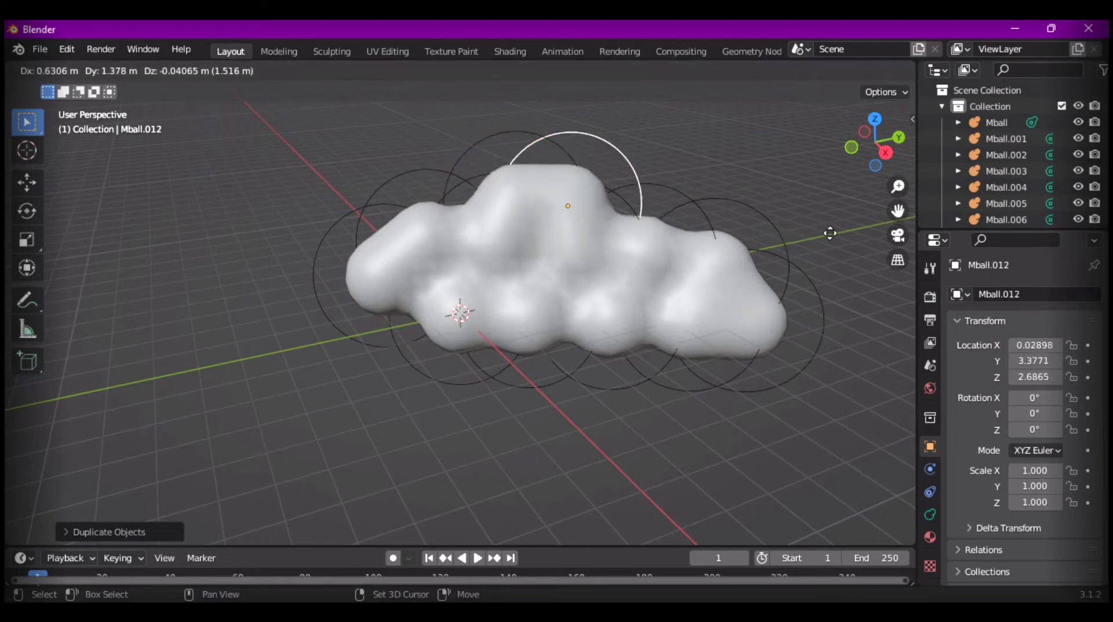
pyautogui.click(864, 229)
pyautogui.hotkey('shift', 'd')
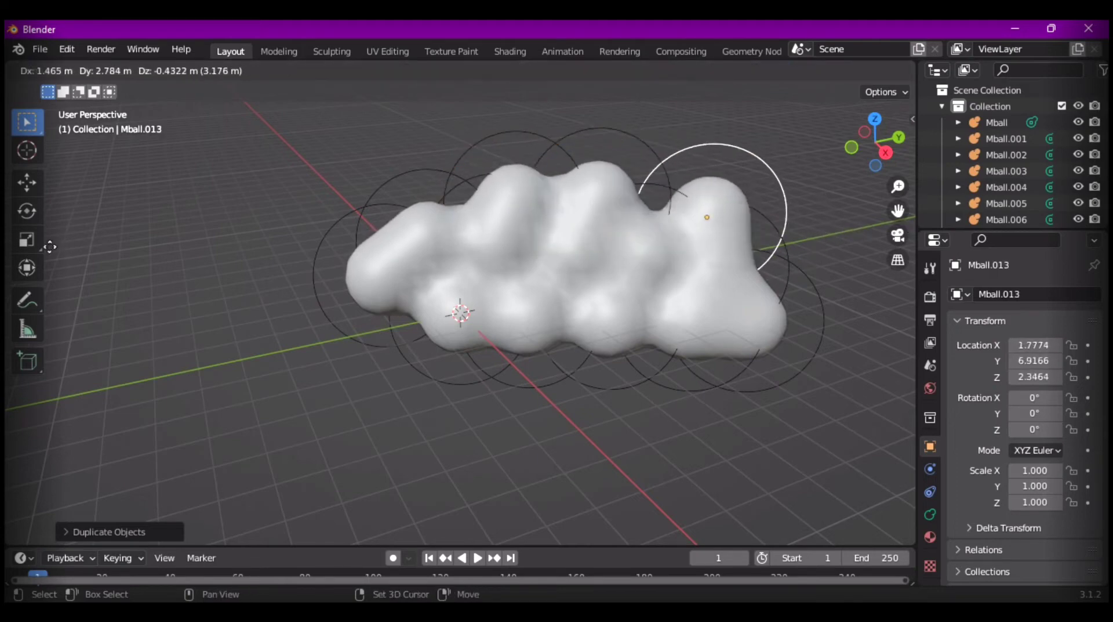
pyautogui.click(15, 251)
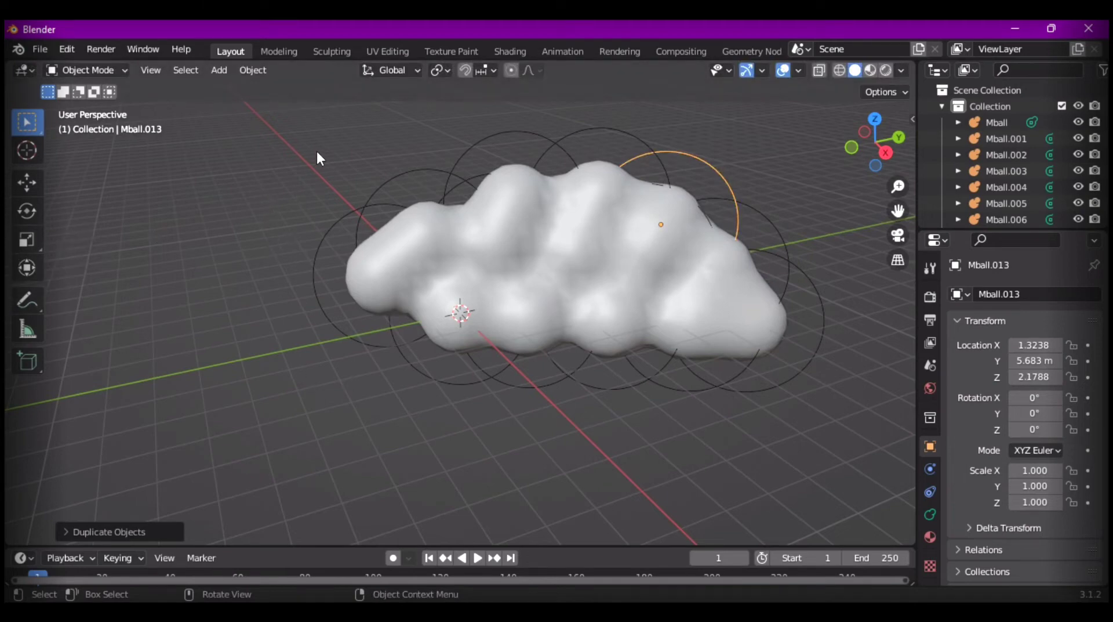
# - Select all the metaballs and convert them into a single mesh with Visual Geometry to Mesh
pyautogui.moveTo(325, 124); pyautogui.dragTo(844, 461)
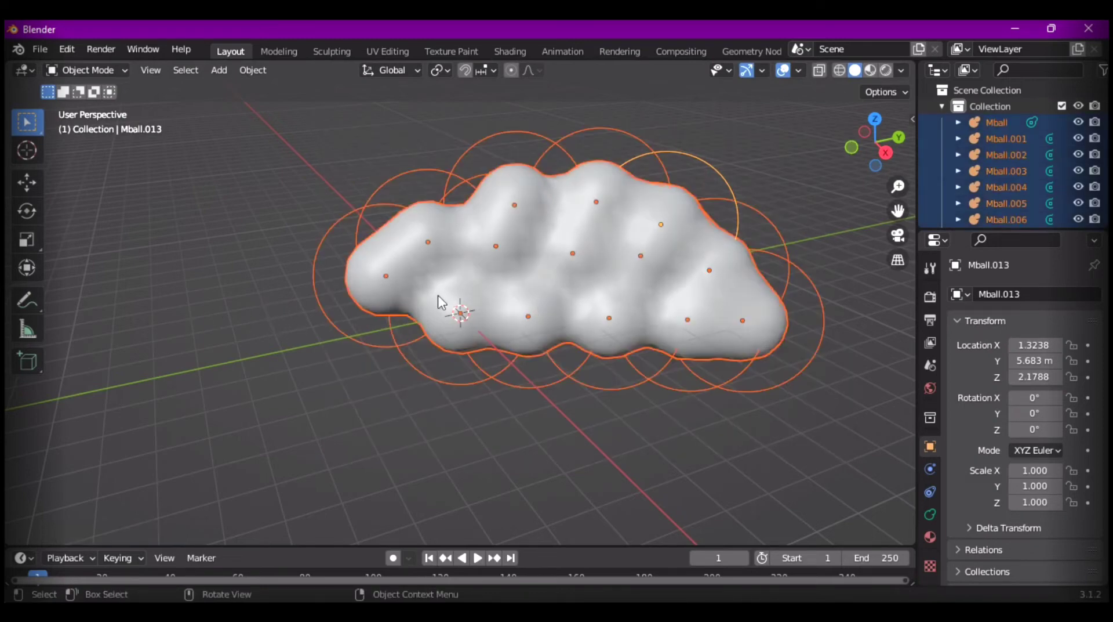
pyautogui.press('ctrl')
pyautogui.hotkey('ctrl', 'a')
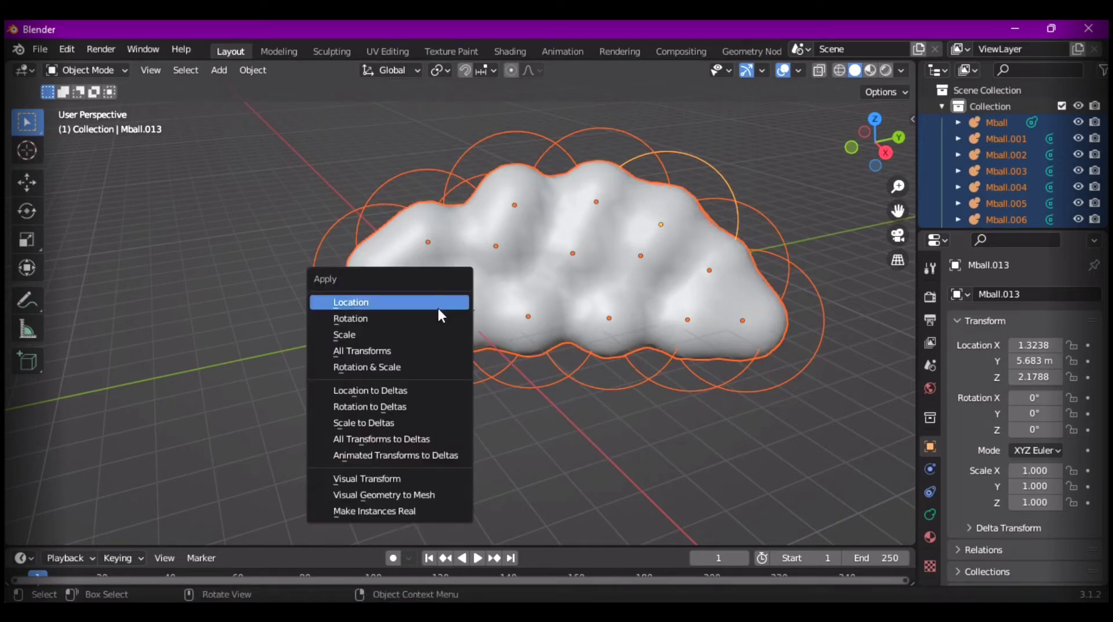
pyautogui.click(408, 497)
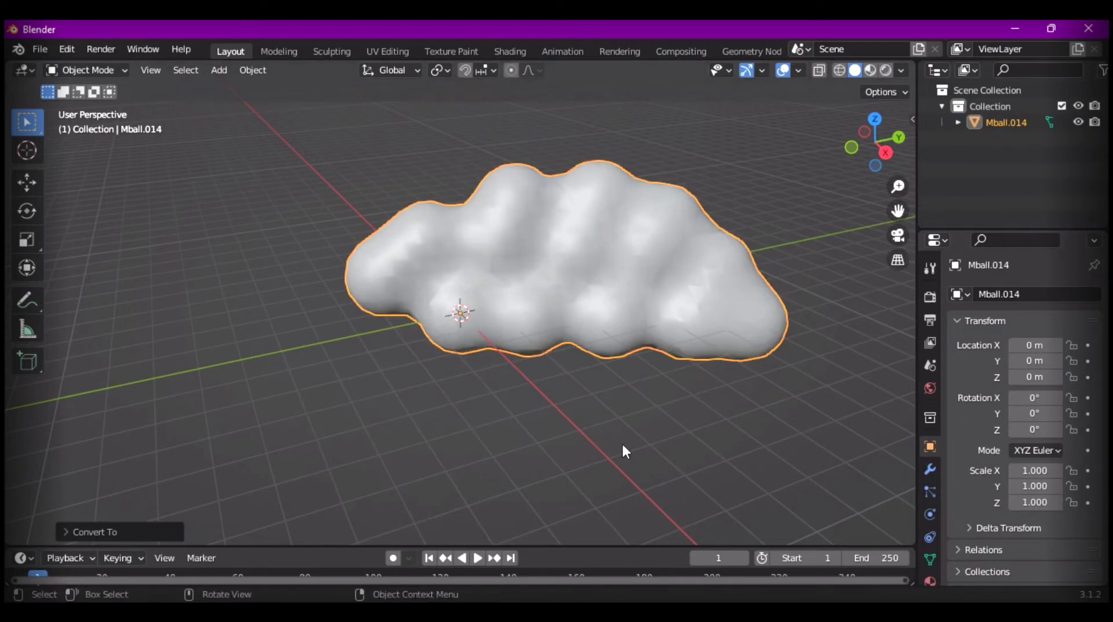
# - Add an empty Volume object at the scene origin
pyautogui.hotkey('shift', 'a')
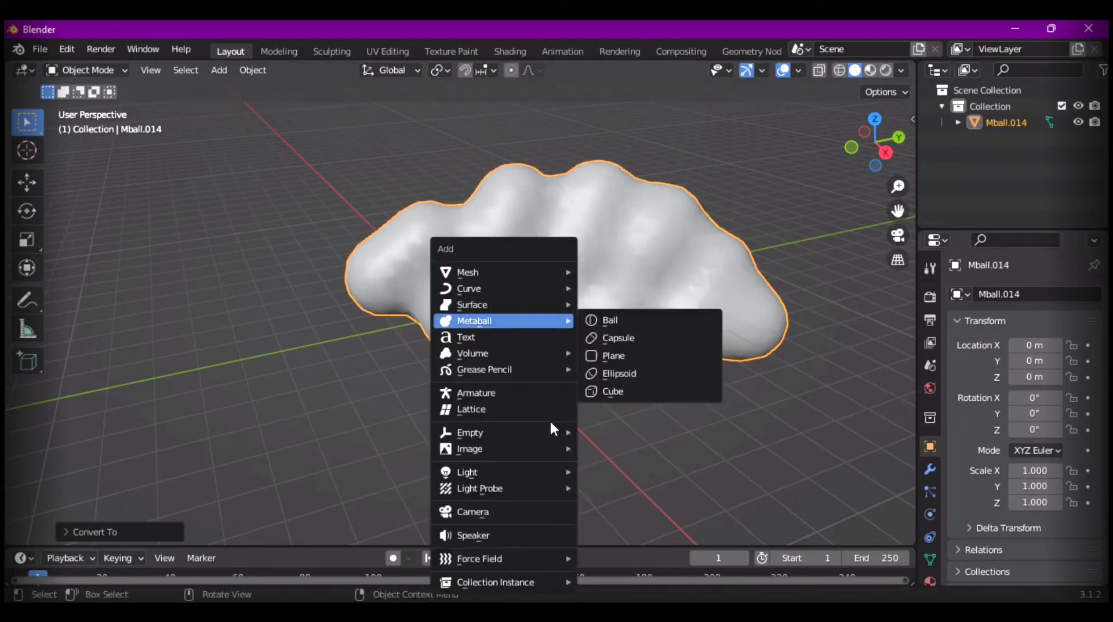
pyautogui.moveTo(546, 356)
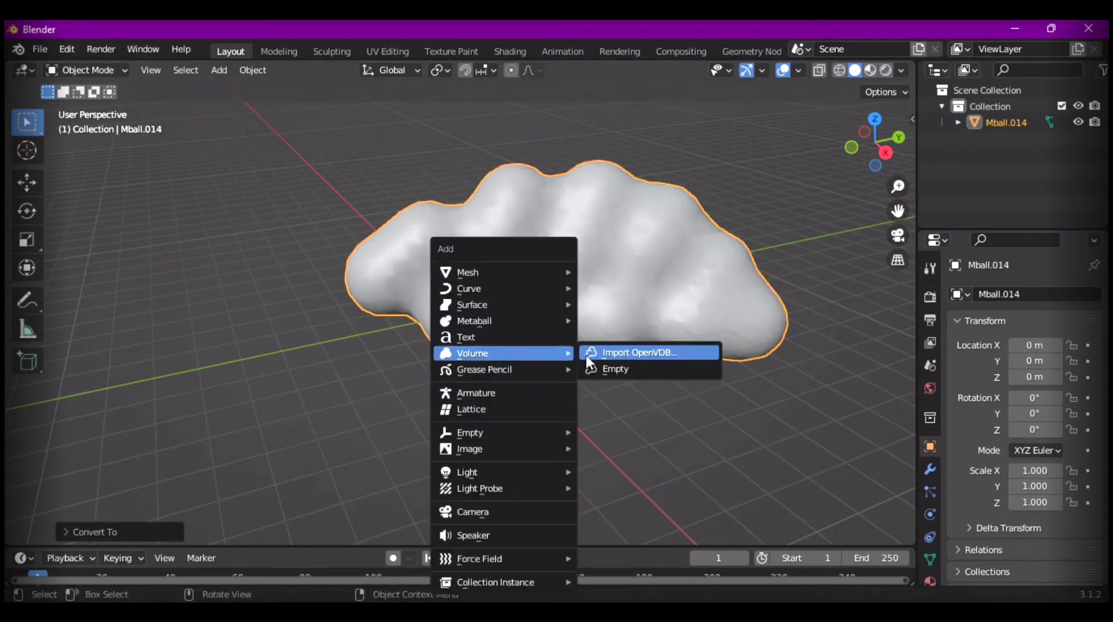
pyautogui.click(618, 368)
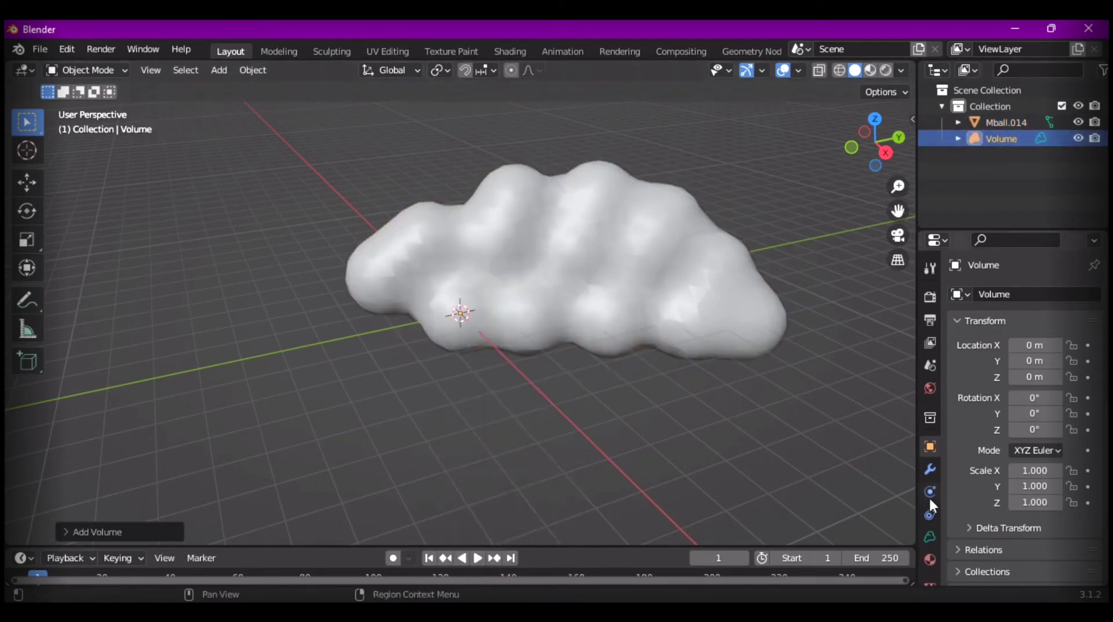
# - Give the volume a Mesh to Volume modifier with the cloud mesh Mball.014 as its source object
pyautogui.click(932, 469)
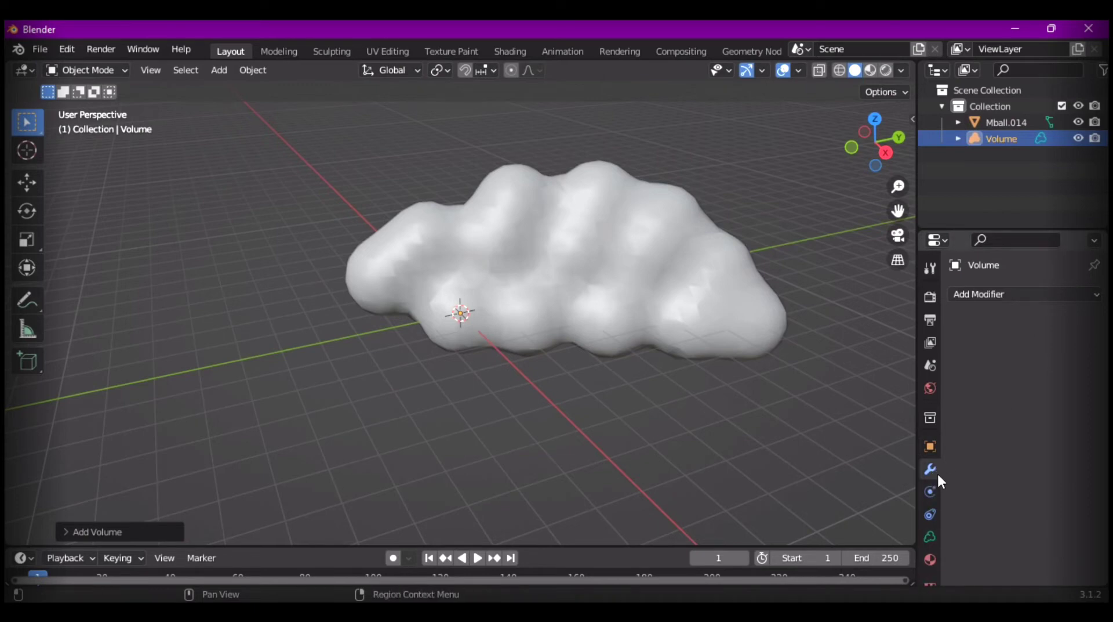
pyautogui.click(994, 295)
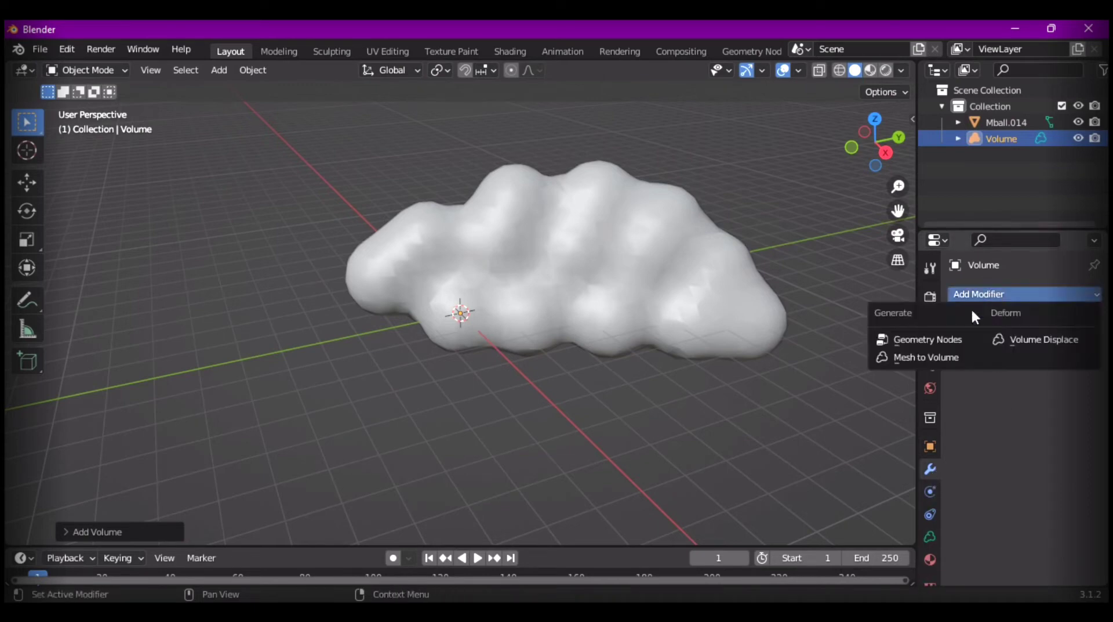
pyautogui.click(929, 357)
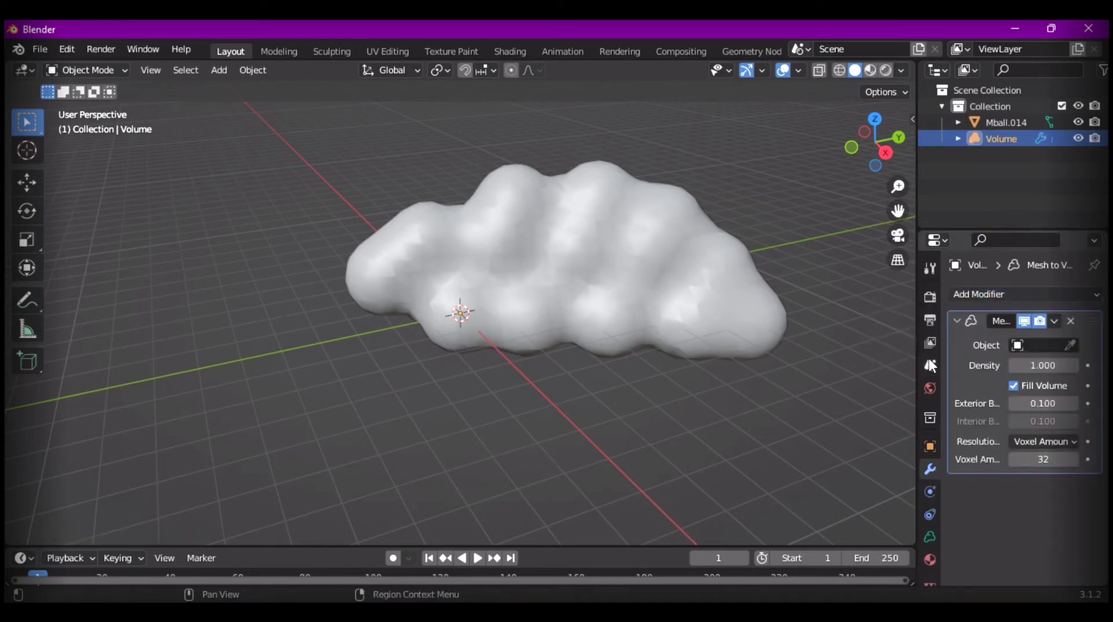
pyautogui.click(1022, 345)
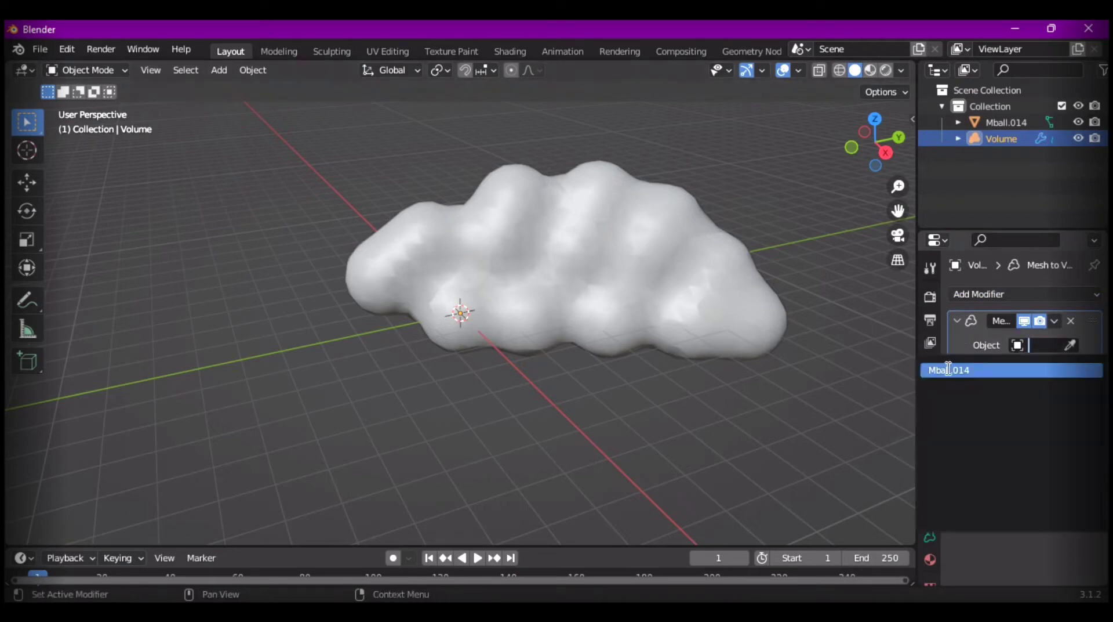
pyautogui.click(946, 369)
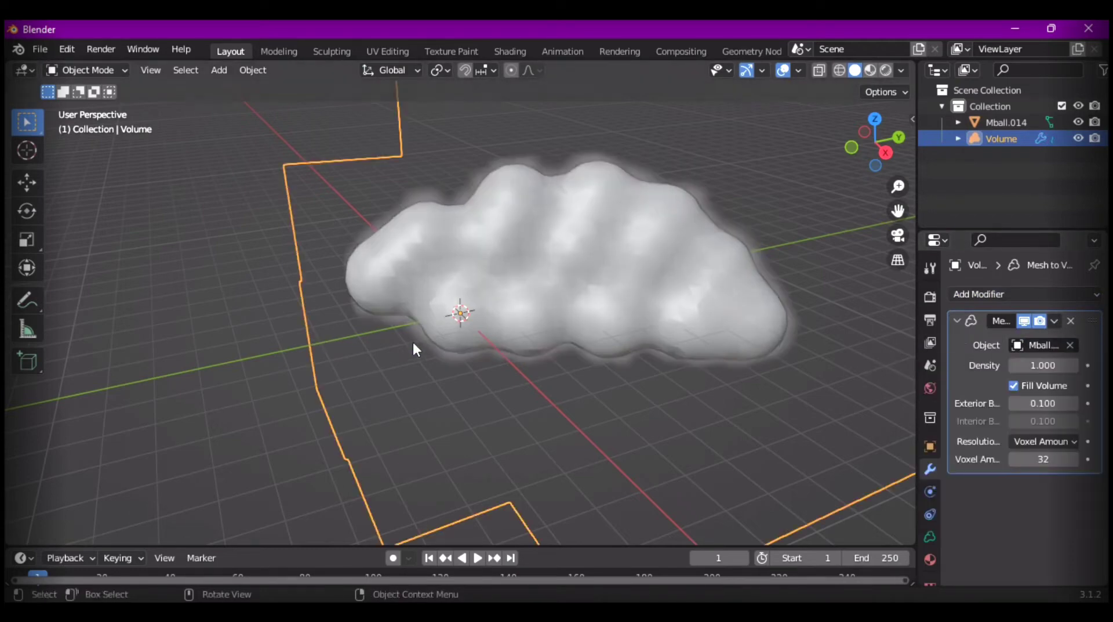
# - Enlarge the timeline area so it takes up more than half of the space shared with the 3D viewport
pyautogui.moveTo(526, 400); pyautogui.dragTo(714, 354, button='middle')
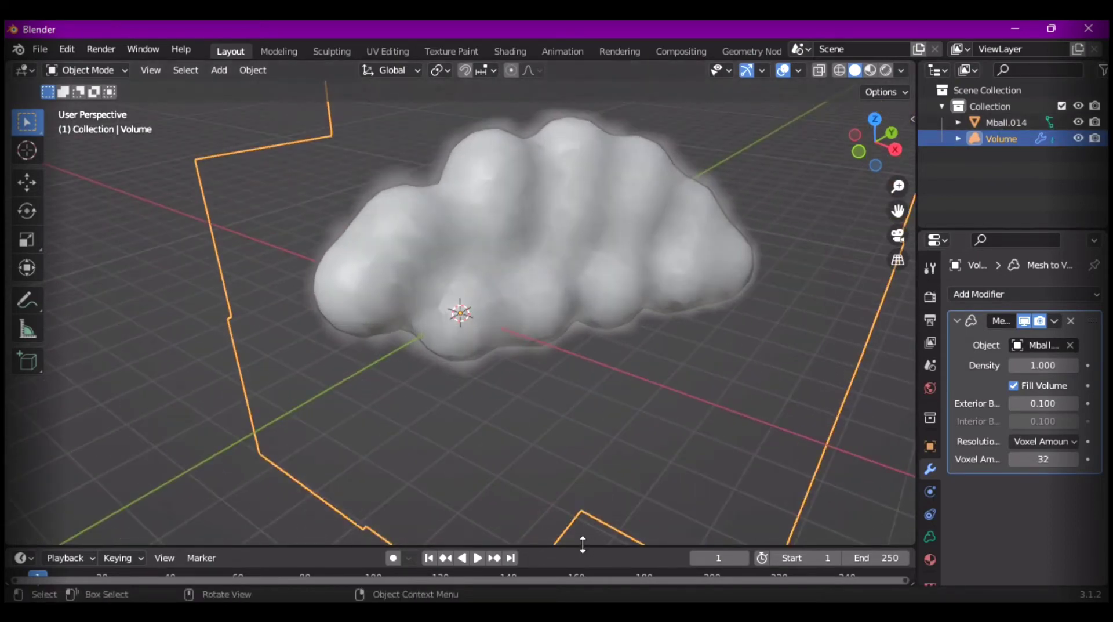
pyautogui.moveTo(583, 544); pyautogui.dragTo(604, 308)
pyautogui.scroll(-5, 580, 243)
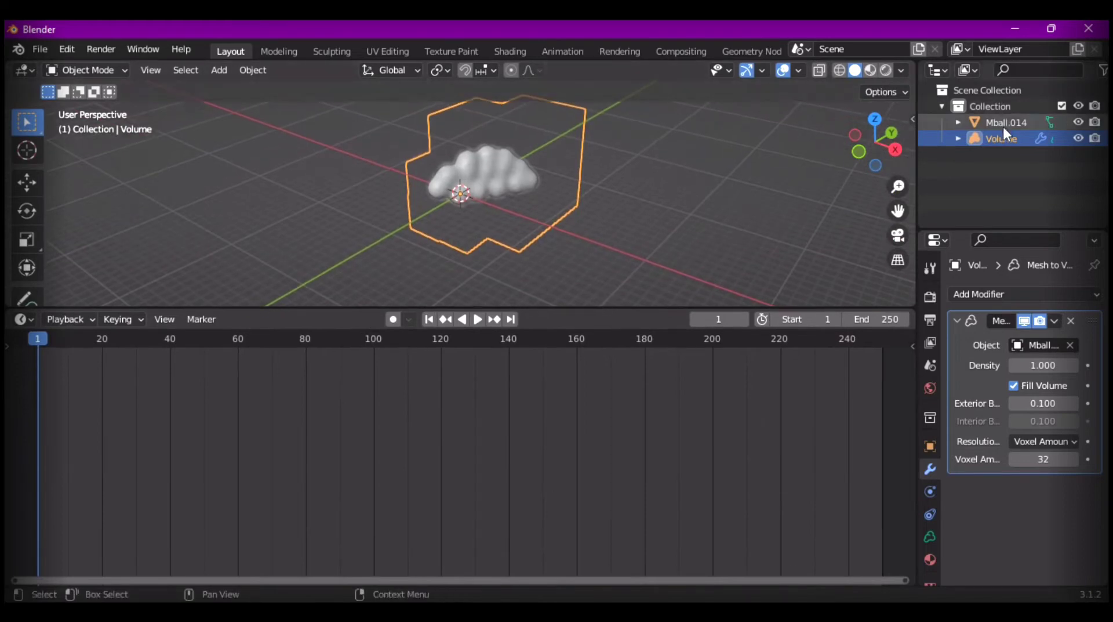
# - Turn the timeline area into a Shader Editor and create a new material for the cloud mesh Mball.014
pyautogui.click(22, 319)
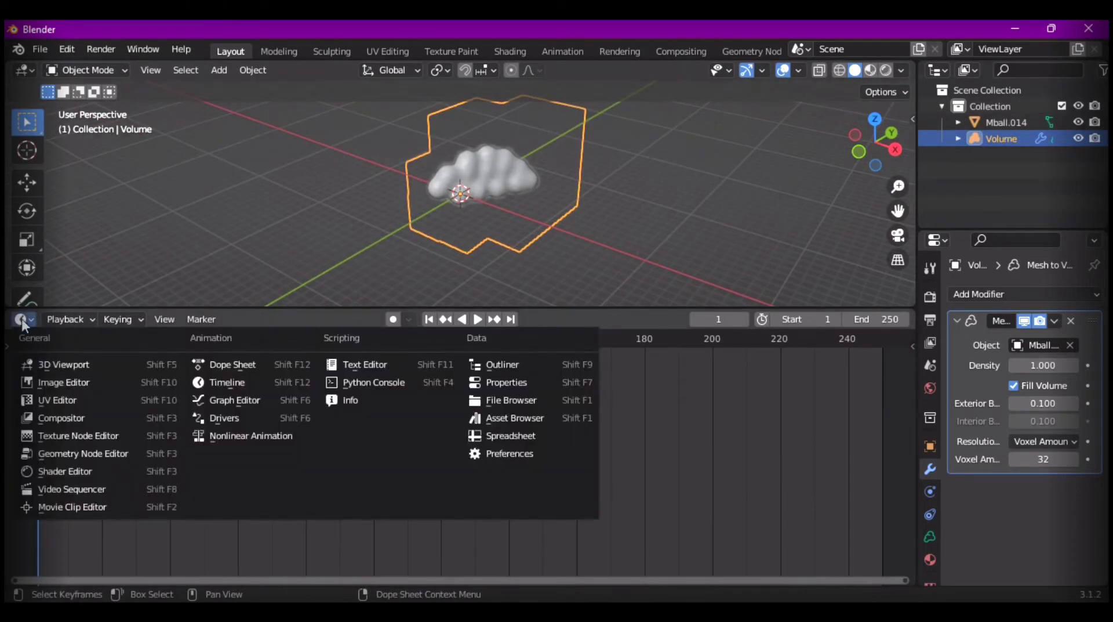
pyautogui.click(53, 466)
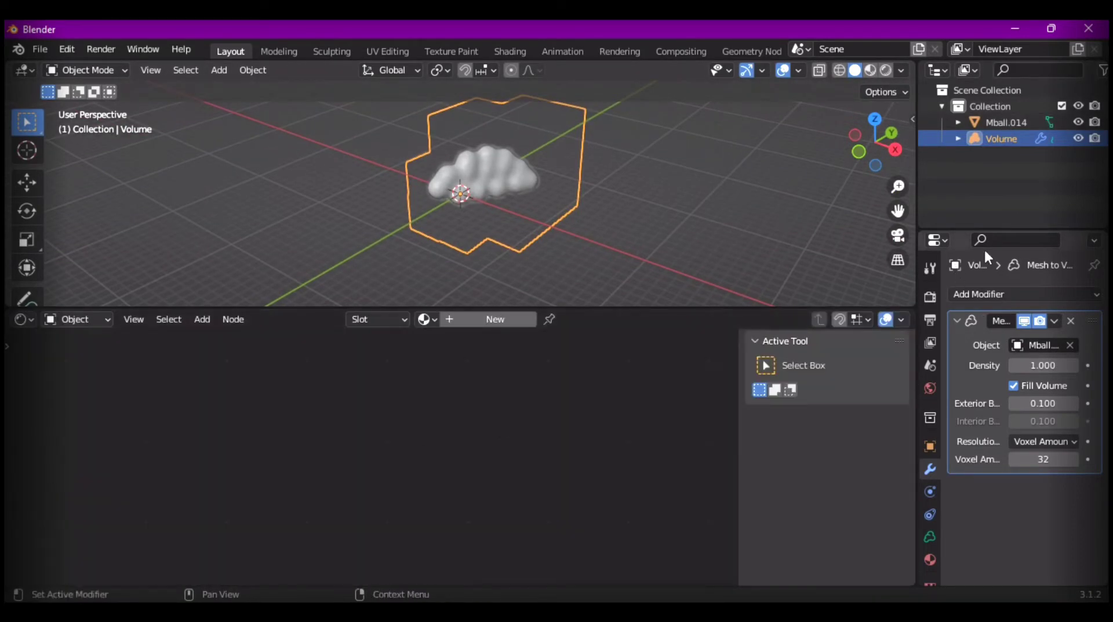
pyautogui.click(989, 120)
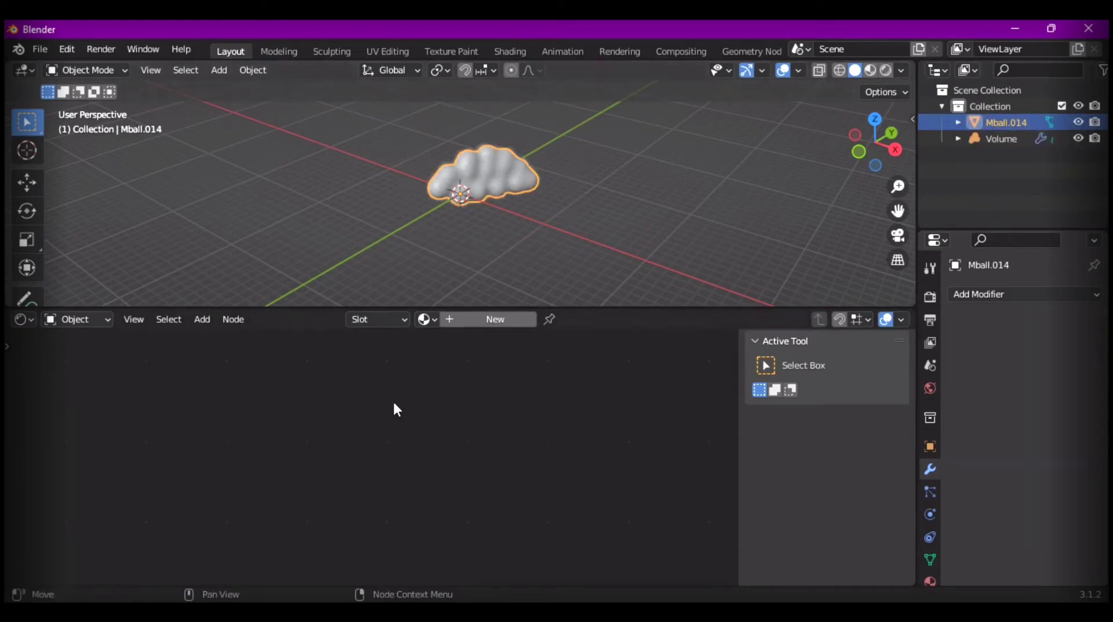
pyautogui.click(482, 318)
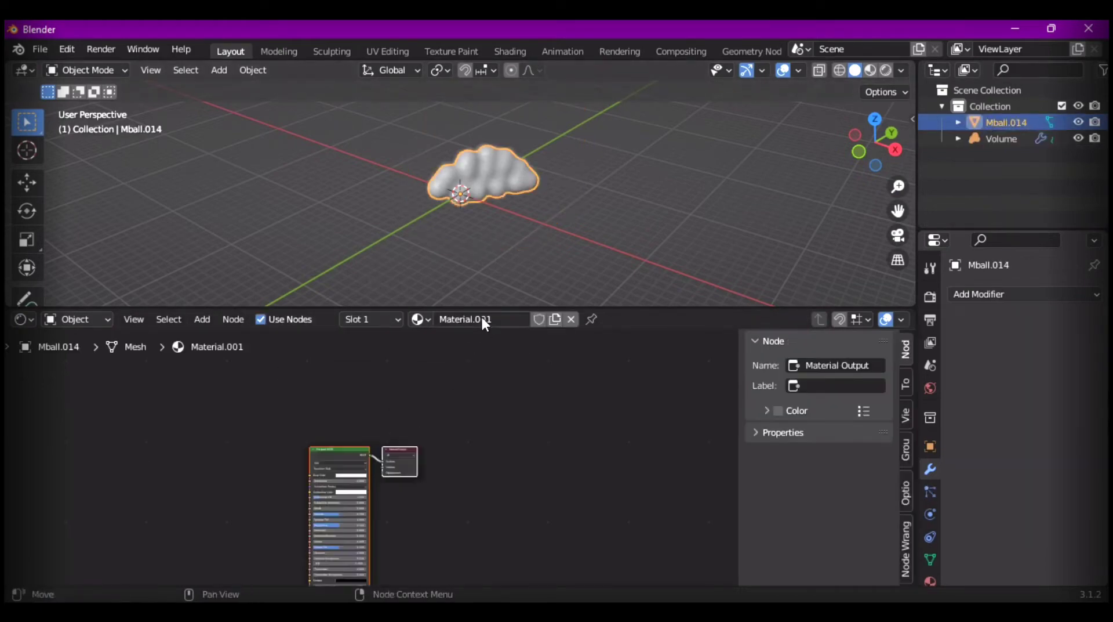
pyautogui.moveTo(335, 462); pyautogui.dragTo(488, 381)
pyautogui.scroll(2, 489, 382)
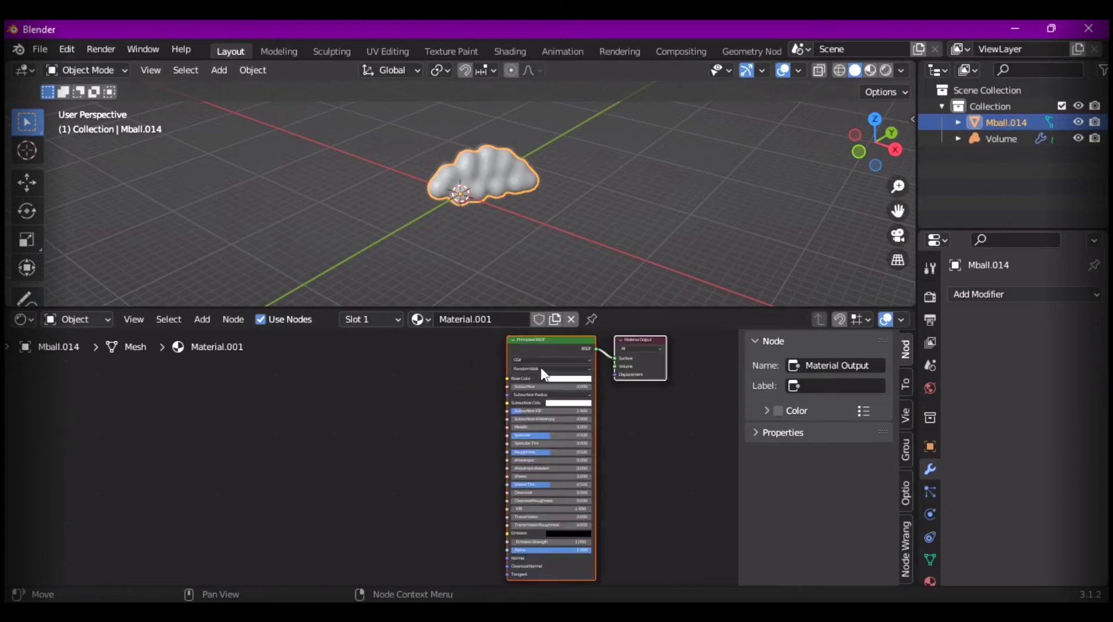
pyautogui.click(558, 359)
pyautogui.click(533, 376)
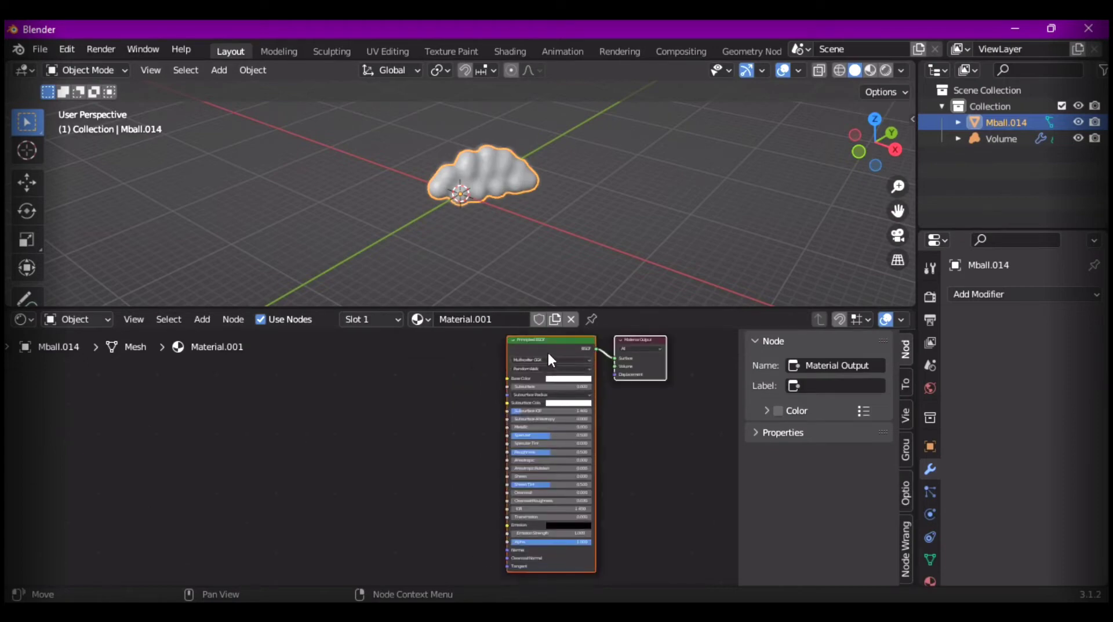
pyautogui.click(547, 360)
pyautogui.click(543, 369)
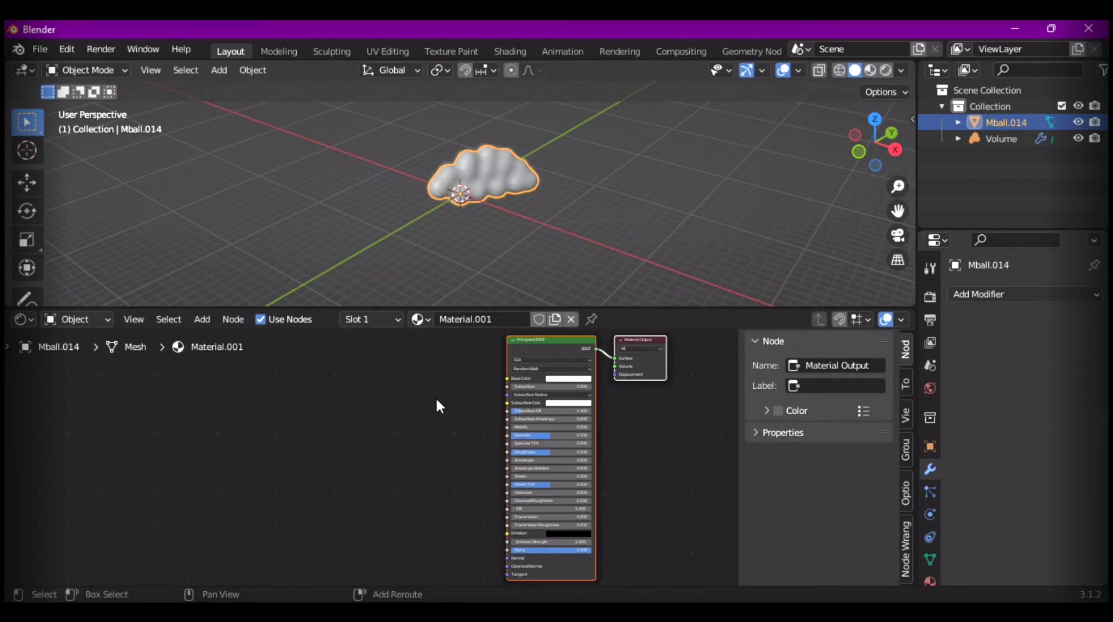
# - Add a Voronoi Texture node and place it well before the Principled BSDF node
pyautogui.hotkey('shift', 'a')
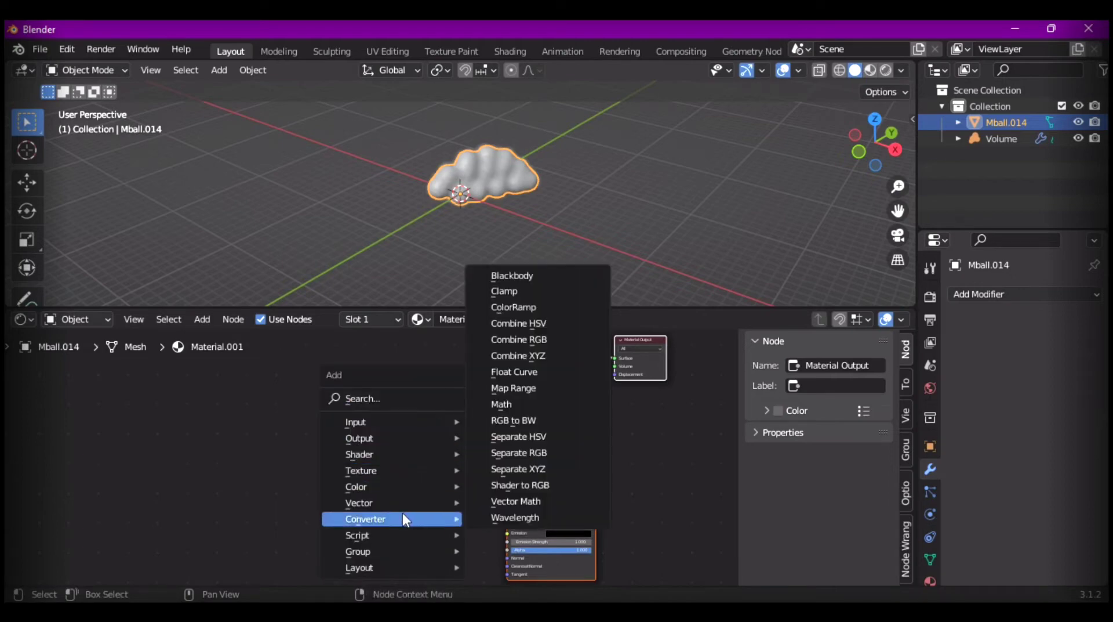
pyautogui.moveTo(407, 467)
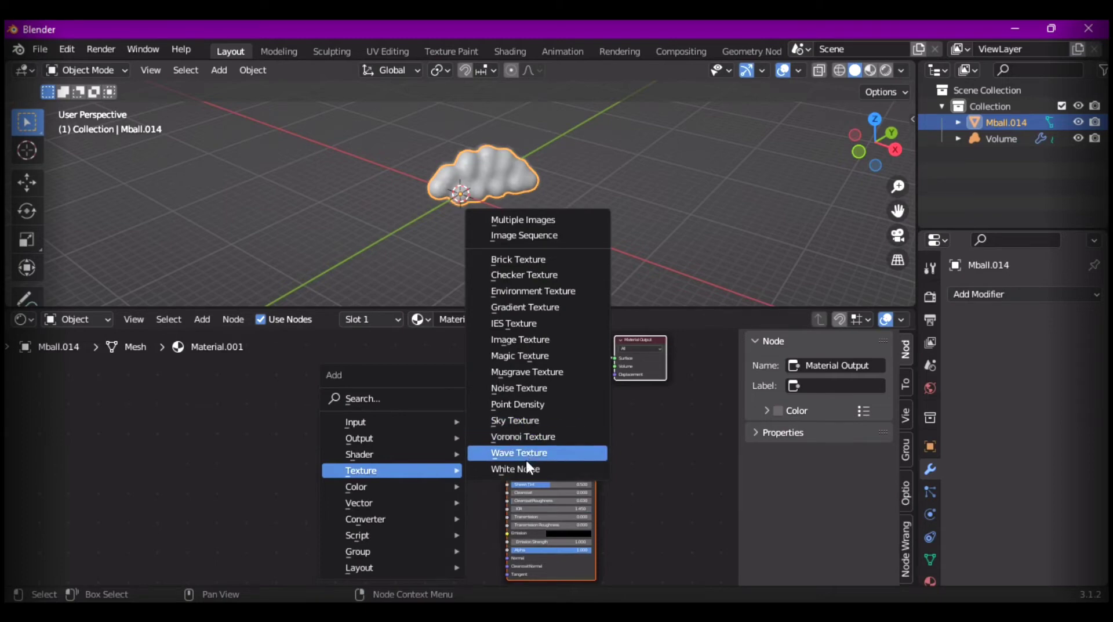
pyautogui.click(527, 436)
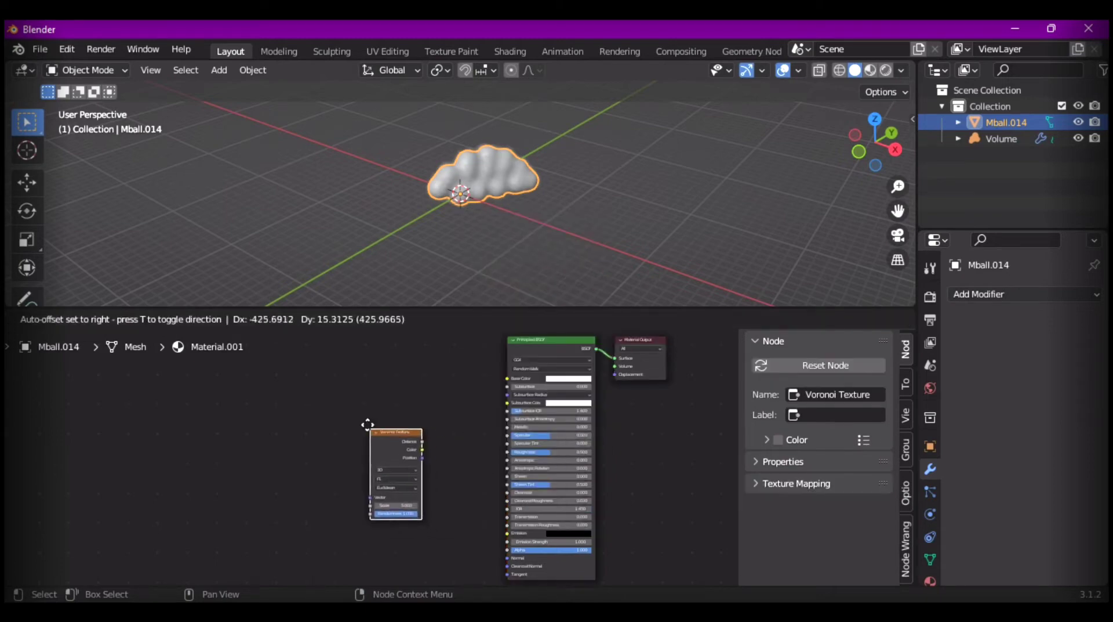
pyautogui.click(325, 378)
pyautogui.scroll(1, 384, 394)
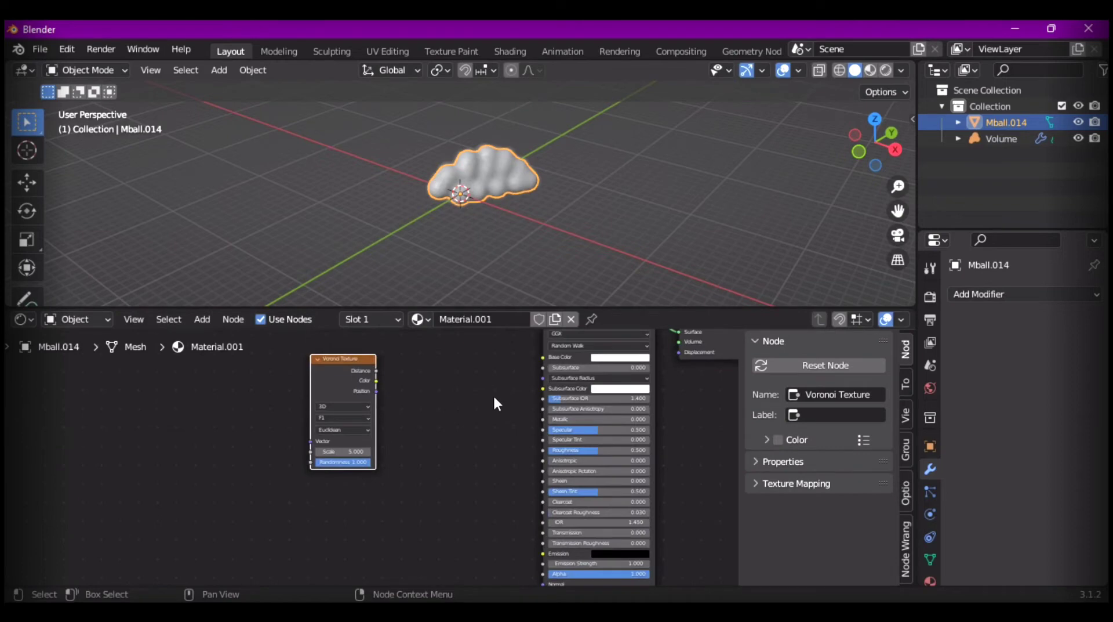
# - Add a ColorRamp node and place it between the Voronoi Texture and the Principled BSDF
pyautogui.hotkey('shift', 'a')
pyautogui.moveTo(494, 443)
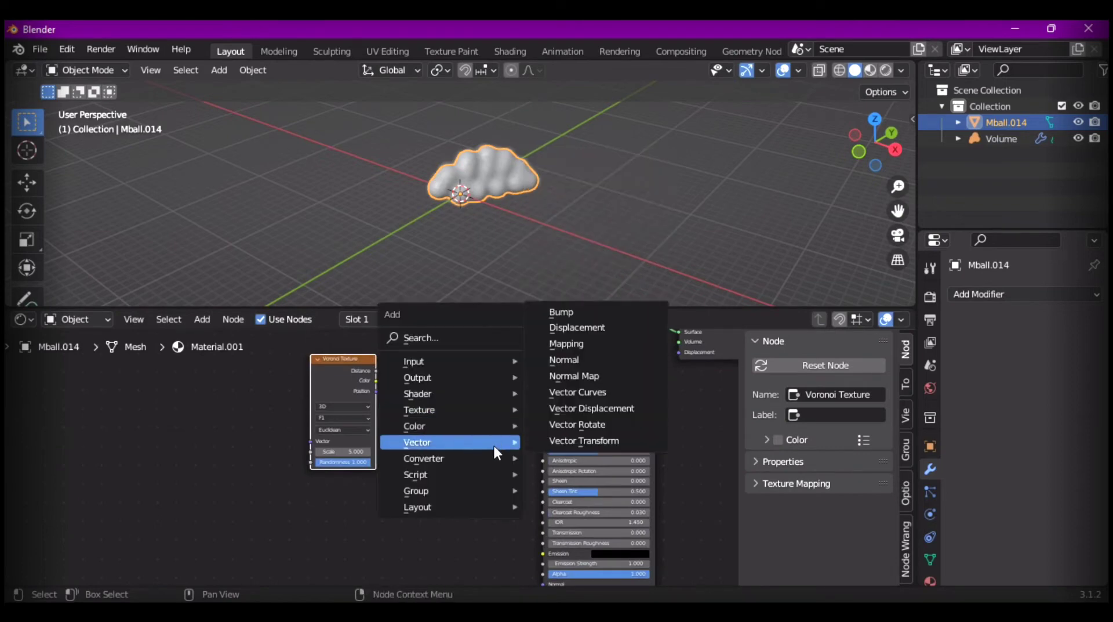
pyautogui.moveTo(470, 459)
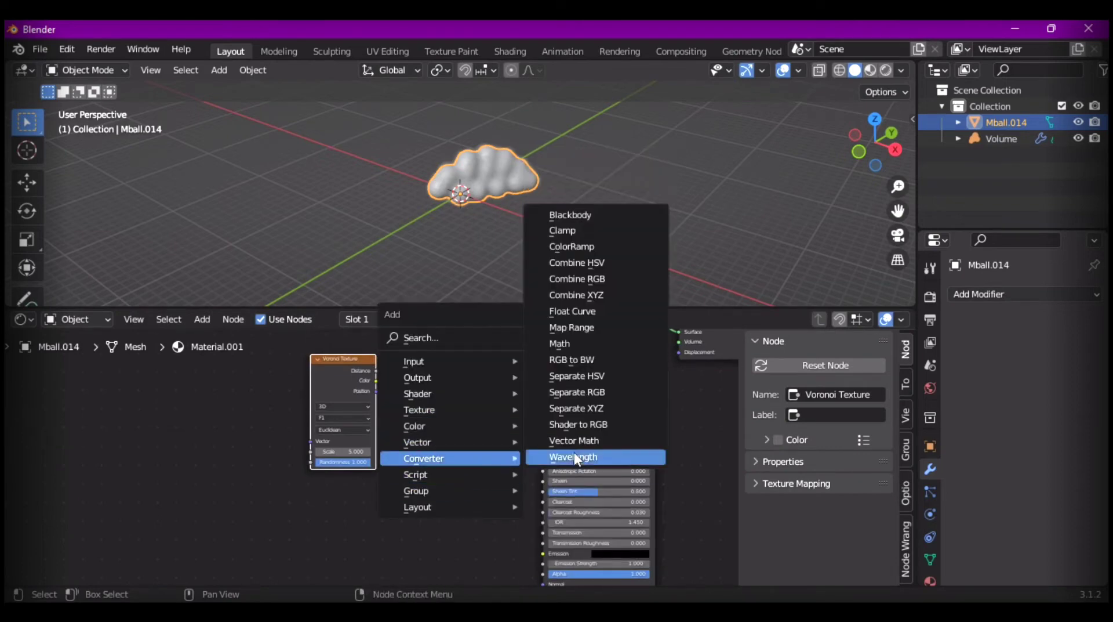
pyautogui.click(590, 249)
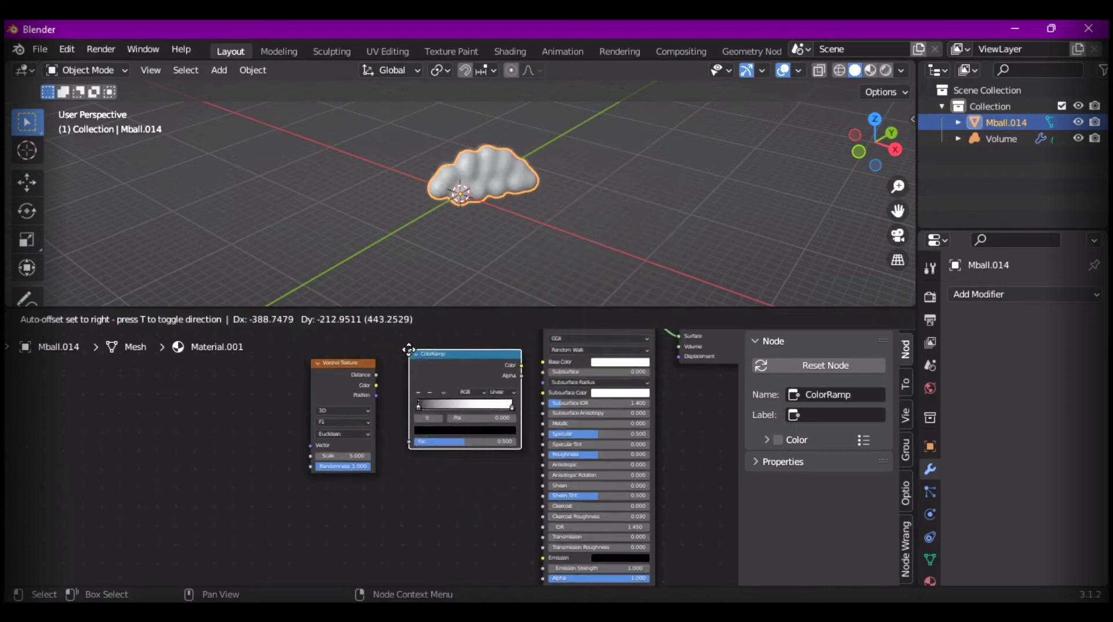
pyautogui.click(403, 413)
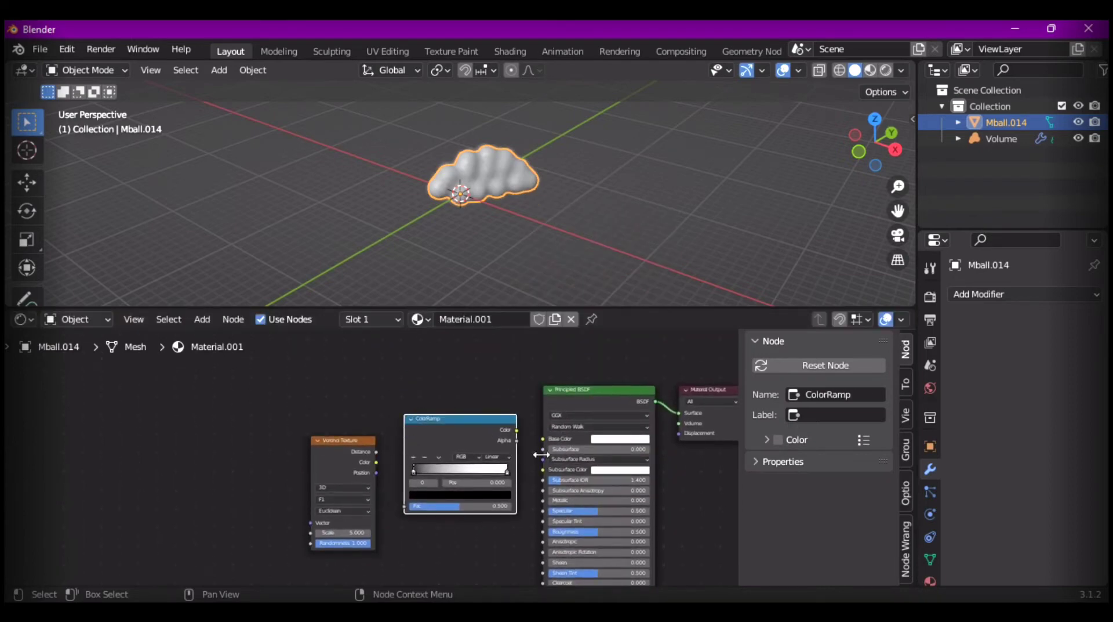
# - Connect the Voronoi Texture's Distance to the ColorRamp's Fac and the ColorRamp's Color to the Principled BSDF's Base Color
pyautogui.moveTo(349, 443); pyautogui.dragTo(352, 422)
pyautogui.moveTo(478, 427); pyautogui.dragTo(543, 438)
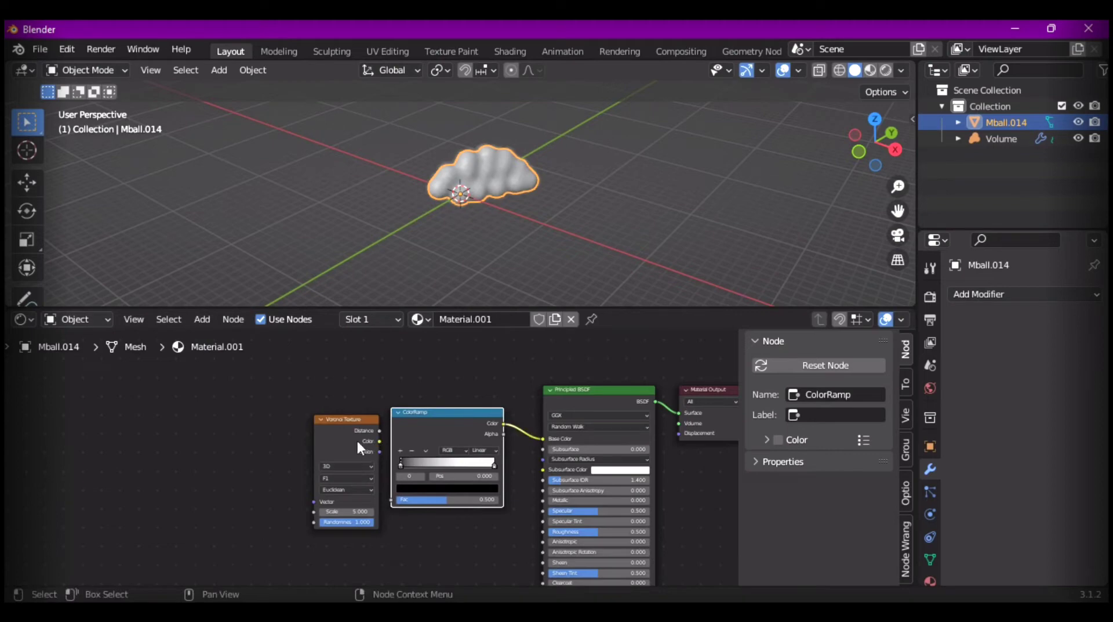
pyautogui.moveTo(357, 438); pyautogui.dragTo(331, 428)
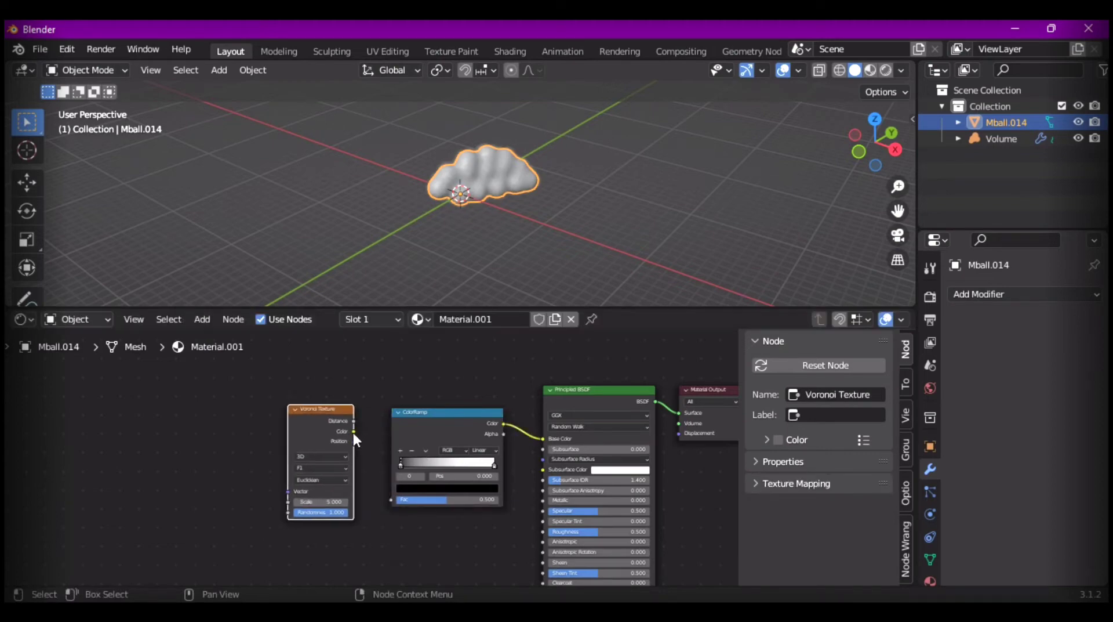
pyautogui.moveTo(354, 421); pyautogui.dragTo(392, 501)
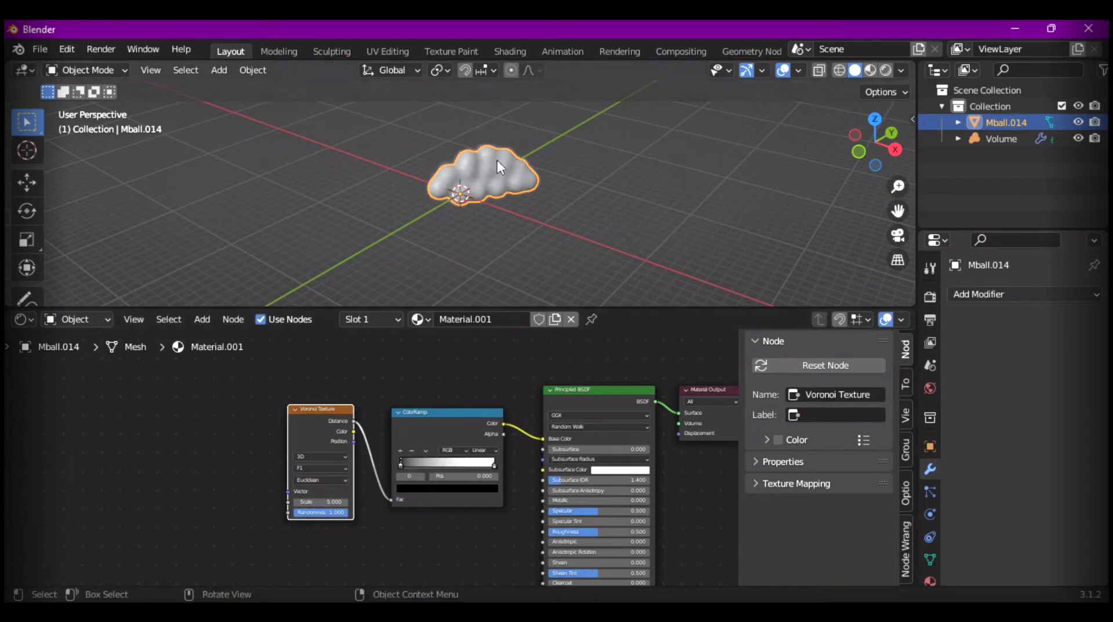
# - Show the cloud in rendered viewport shading and change the ColorRamp's black stop to a pale olive
pyautogui.scroll(4, 523, 157)
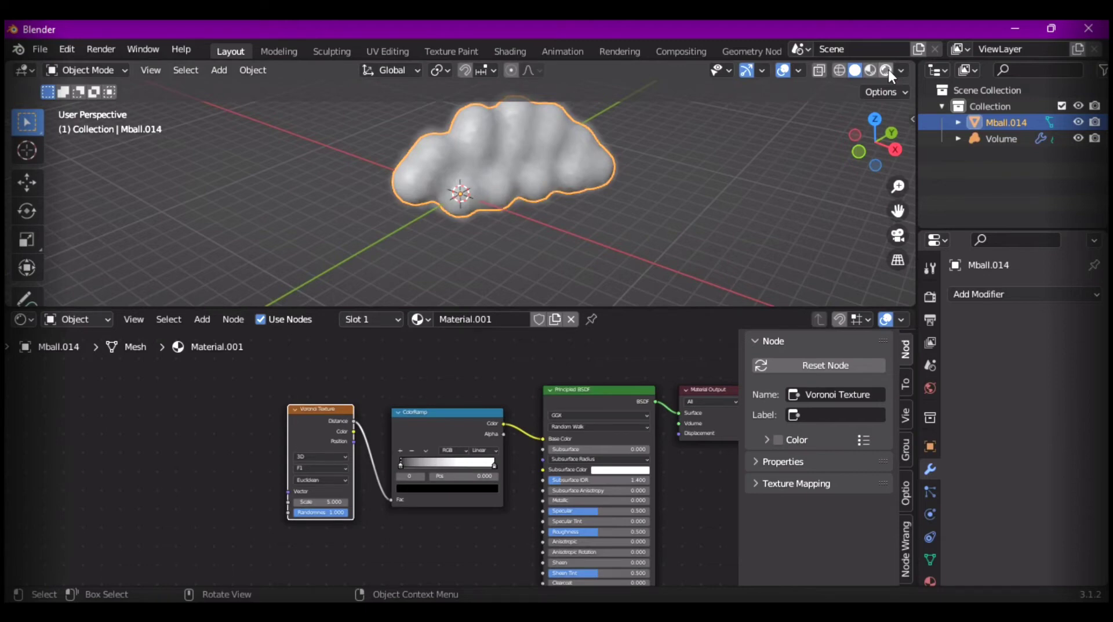
pyautogui.click(888, 68)
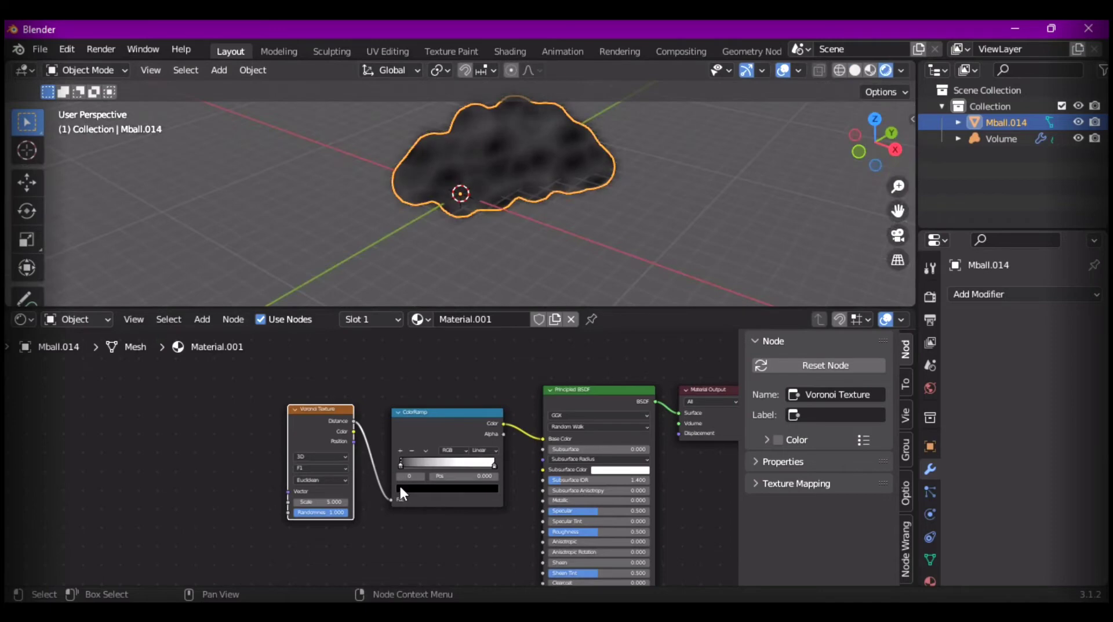
pyautogui.click(402, 491)
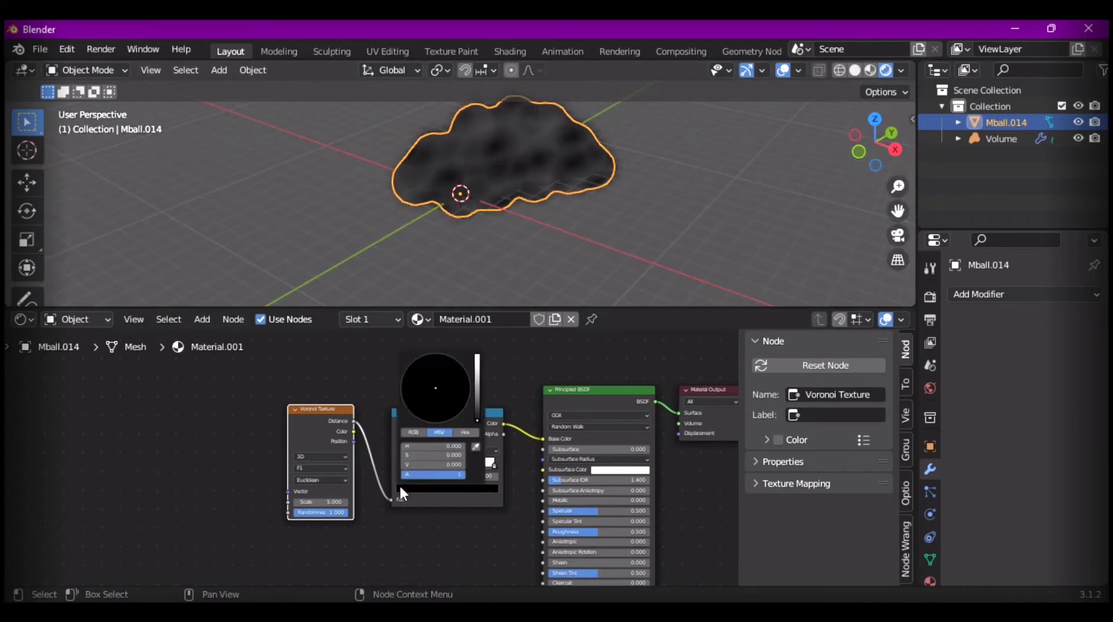
pyautogui.click(476, 409)
pyautogui.click(428, 395)
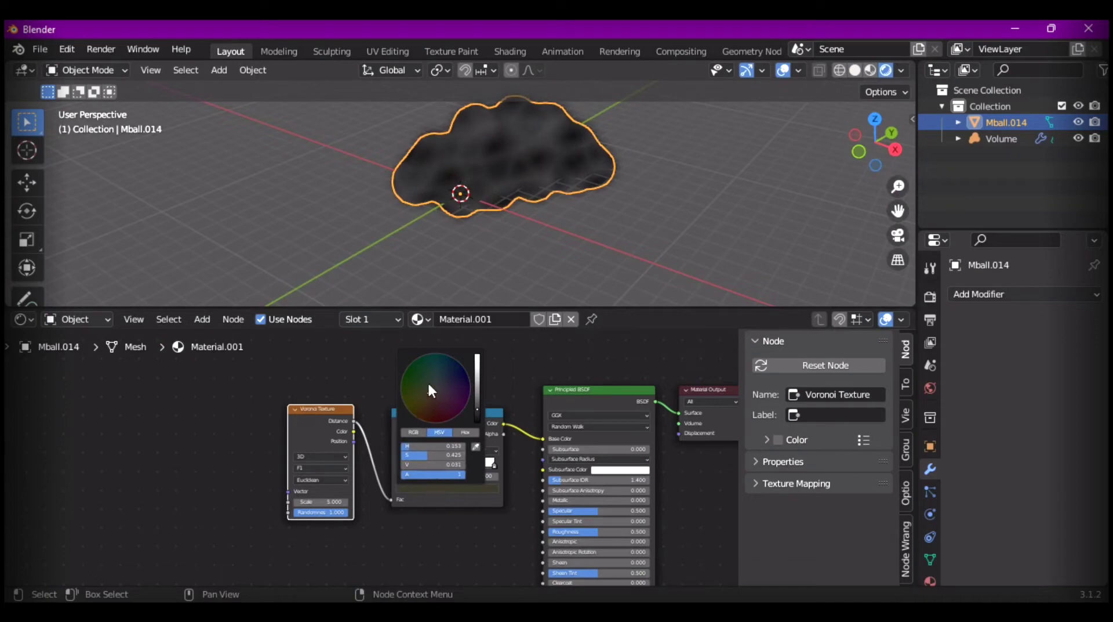
pyautogui.click(478, 381)
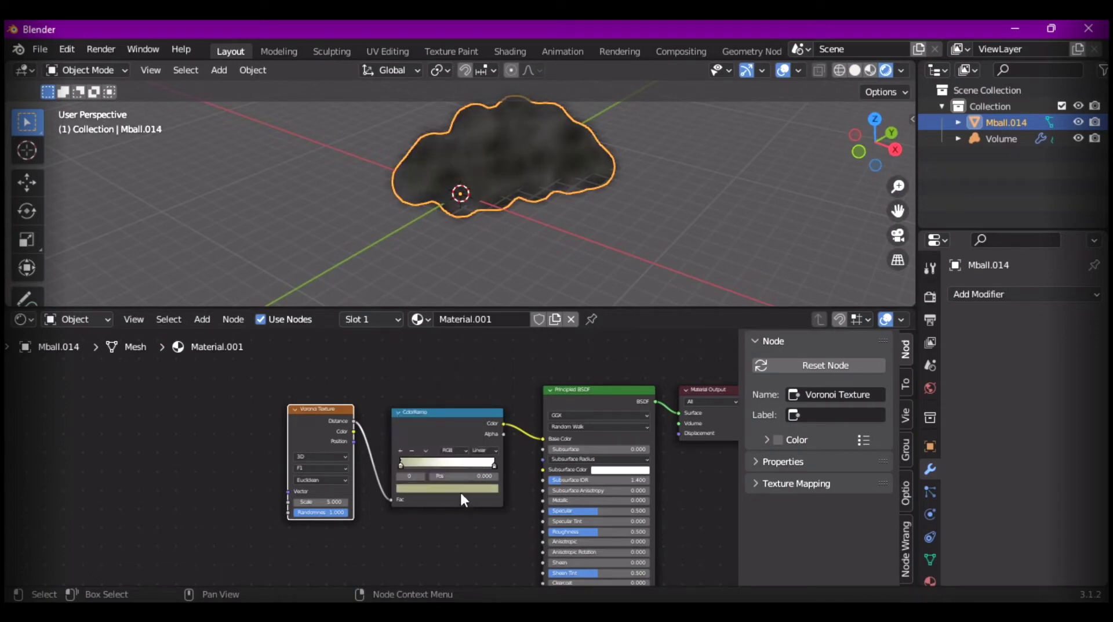
# - Change the ColorRamp's white stop at position 1.000 to a light peach tint
pyautogui.click(490, 463)
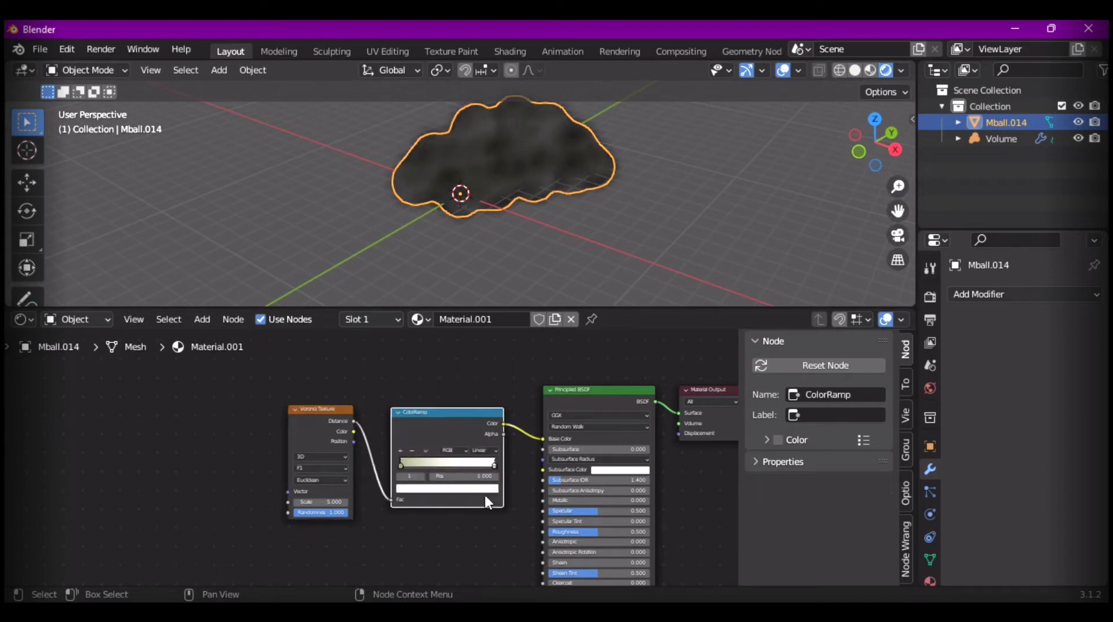
pyautogui.click(486, 493)
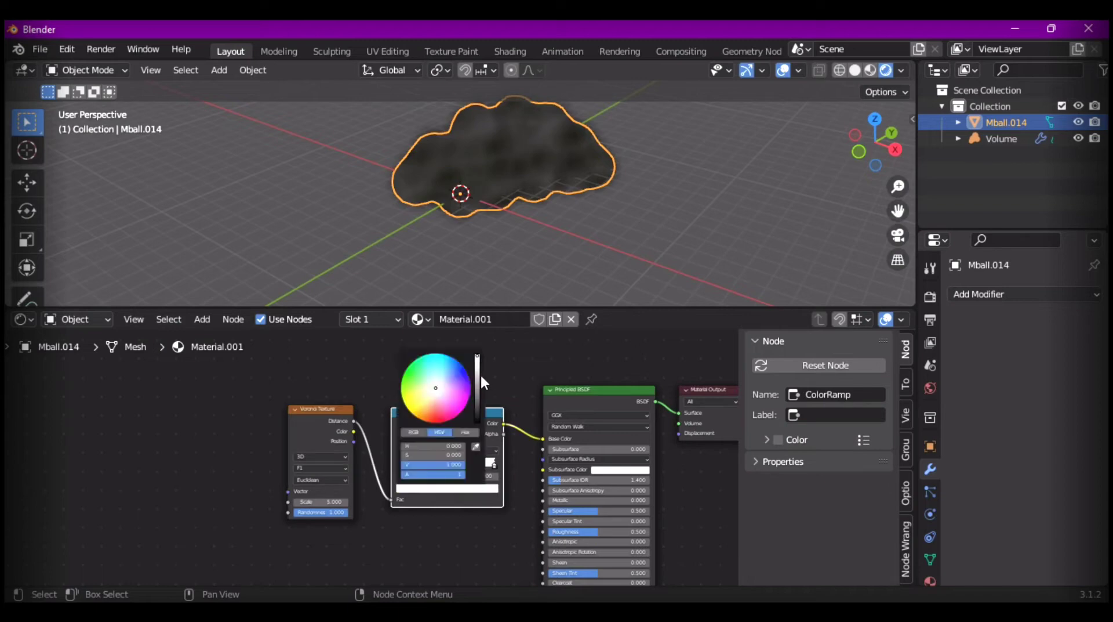
pyautogui.click(434, 400)
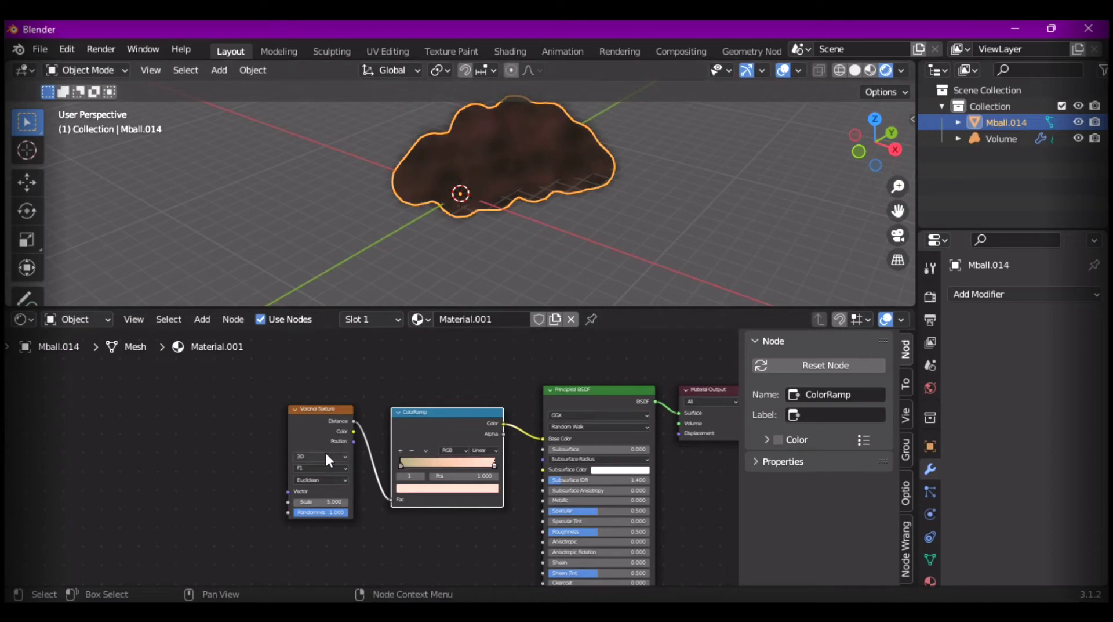
# - Set the Voronoi Texture's Scale to 6.200 and rearrange the Voronoi, ColorRamp and Principled BSDF nodes
pyautogui.moveTo(325, 506); pyautogui.dragTo(327, 507)
pyautogui.moveTo(589, 396); pyautogui.dragTo(572, 365)
pyautogui.moveTo(447, 424); pyautogui.dragTo(424, 391)
pyautogui.moveTo(312, 434); pyautogui.dragTo(291, 407)
pyautogui.moveTo(430, 394); pyautogui.dragTo(413, 388)
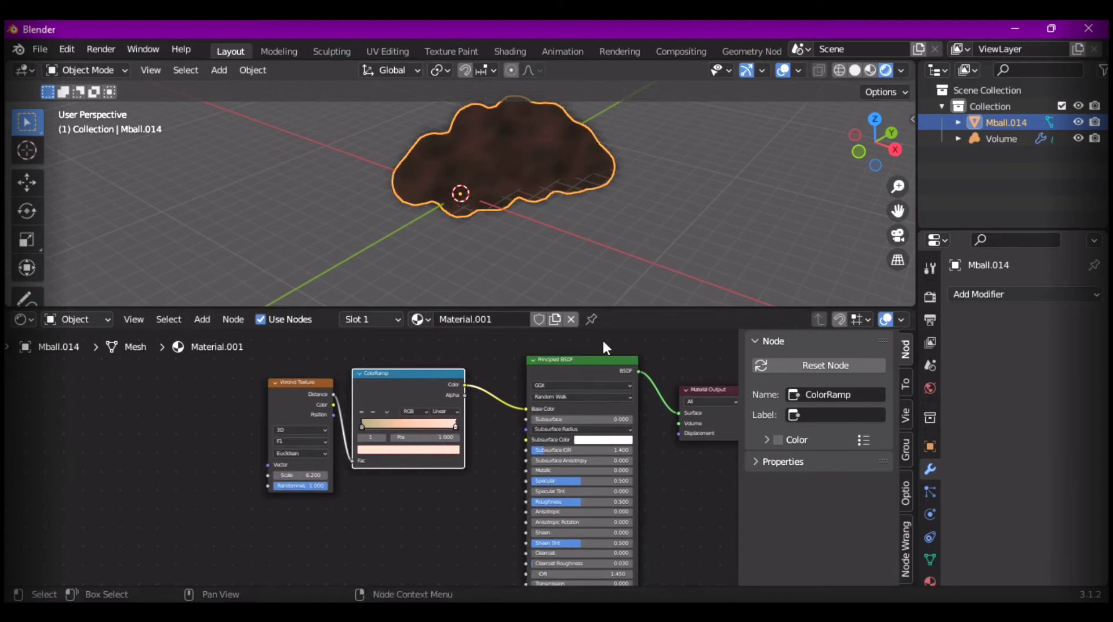
# - Shrink the node area to enlarge the 3D viewport and turn it back into a Timeline
pyautogui.moveTo(627, 305); pyautogui.dragTo(619, 439)
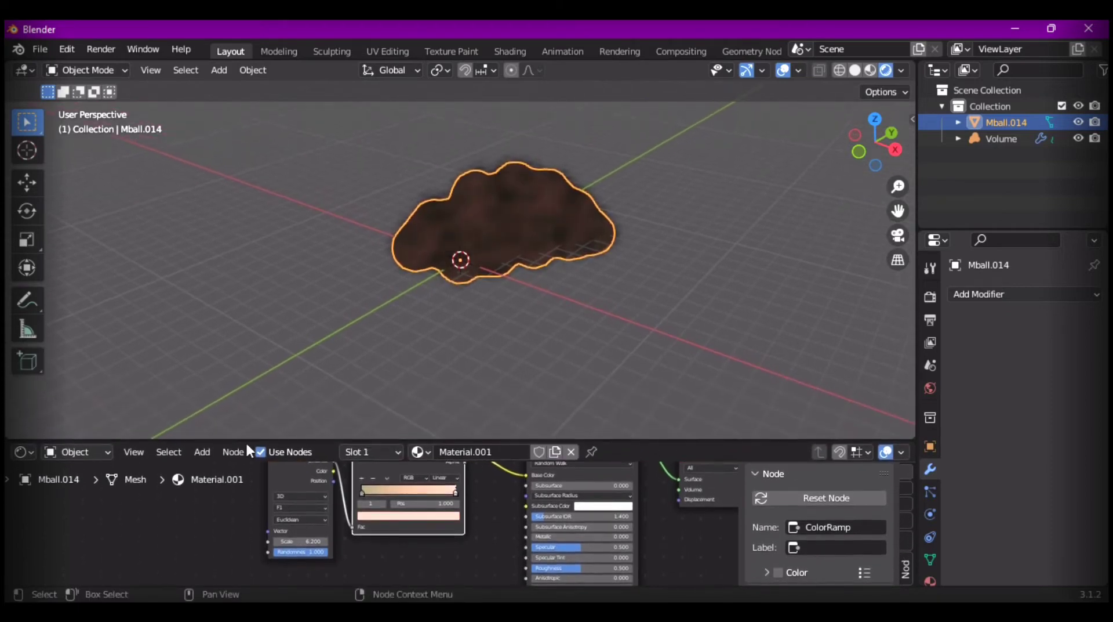
pyautogui.click(21, 451)
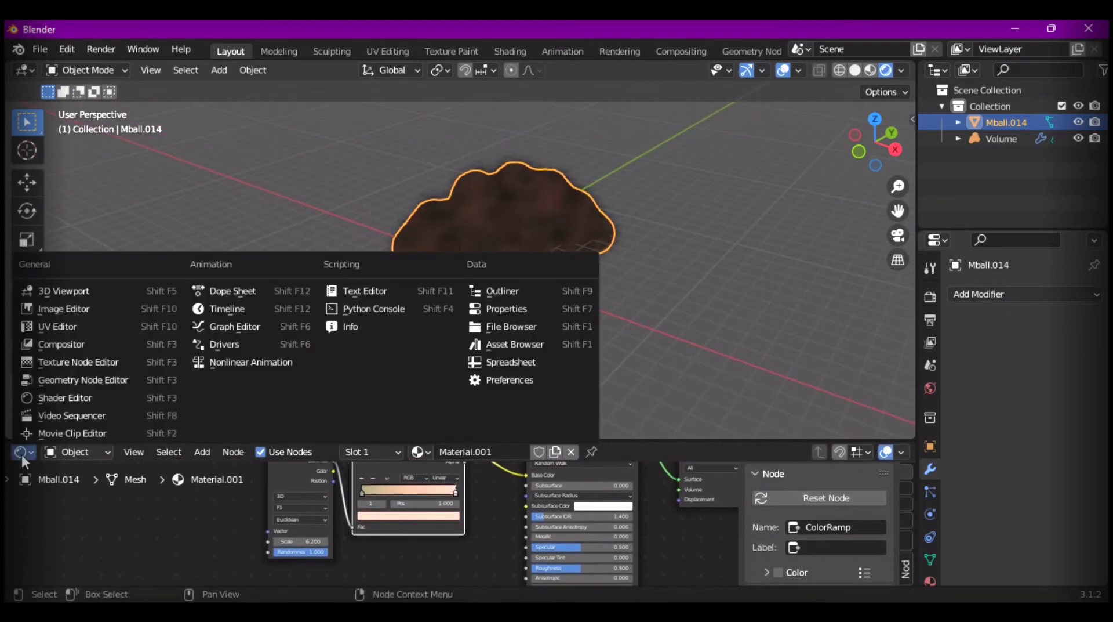
pyautogui.click(211, 312)
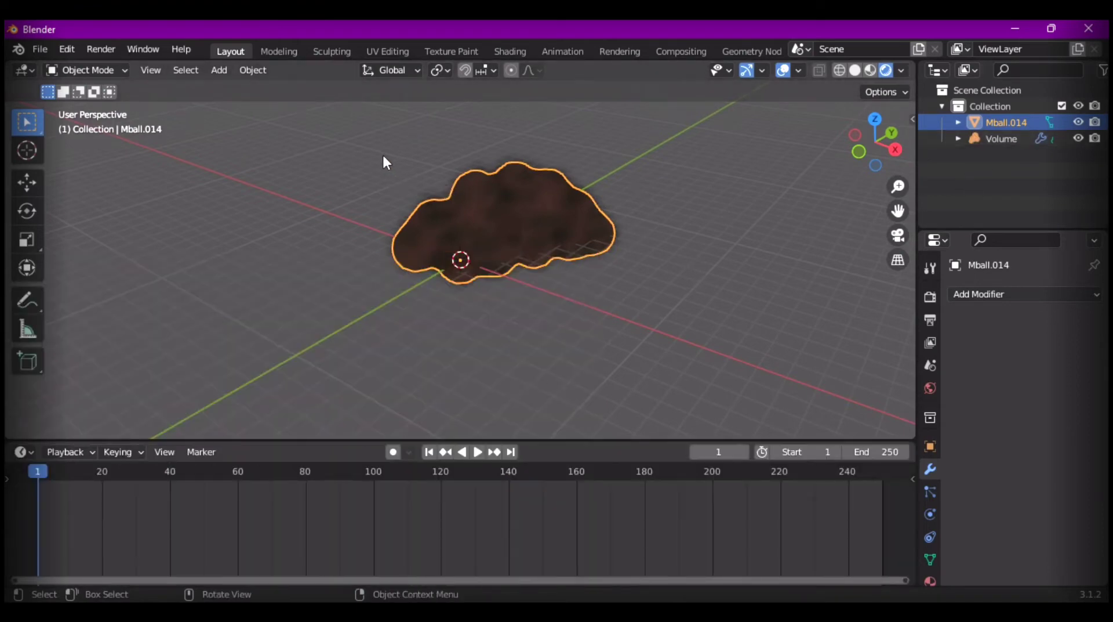
# - Select the cloud mesh together with its volume and place a duplicate of both about 13.45 m to one side of the original
pyautogui.moveTo(382, 156); pyautogui.dragTo(752, 319)
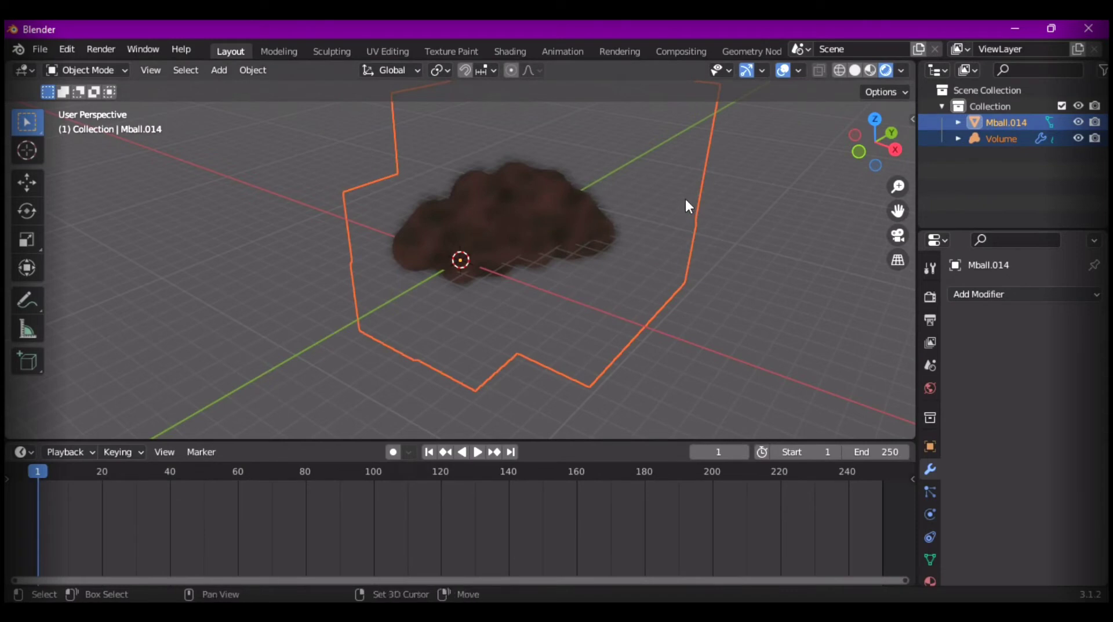
pyautogui.hotkey('shift', 'd')
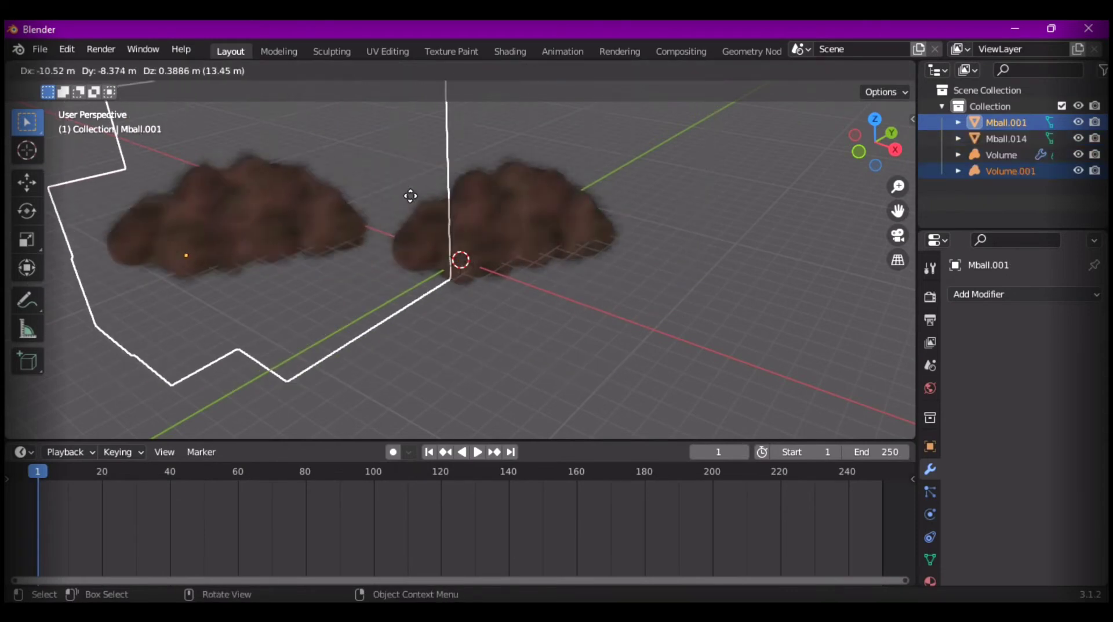
pyautogui.click(411, 195)
# - Duplicate the selected cloud mesh and volume twice, placing the copies near X 8.56, Y 7.61, Z 0.87 m and X -7.31, Y -1.82, Z 6.26 m
pyautogui.hotkey('shift', 'd')
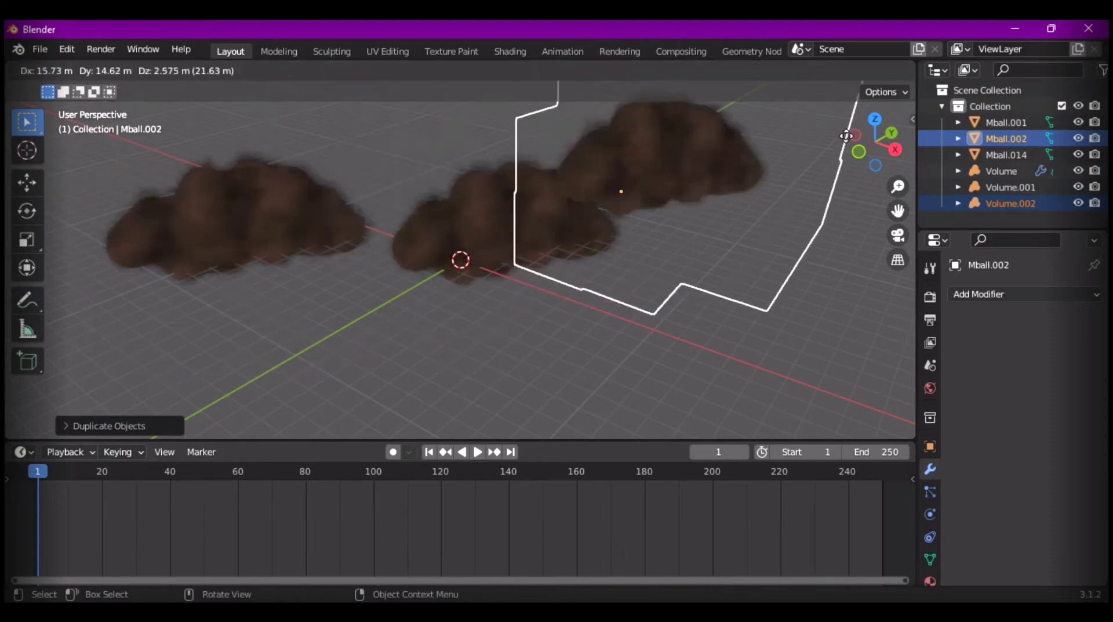
pyautogui.click(16, 180)
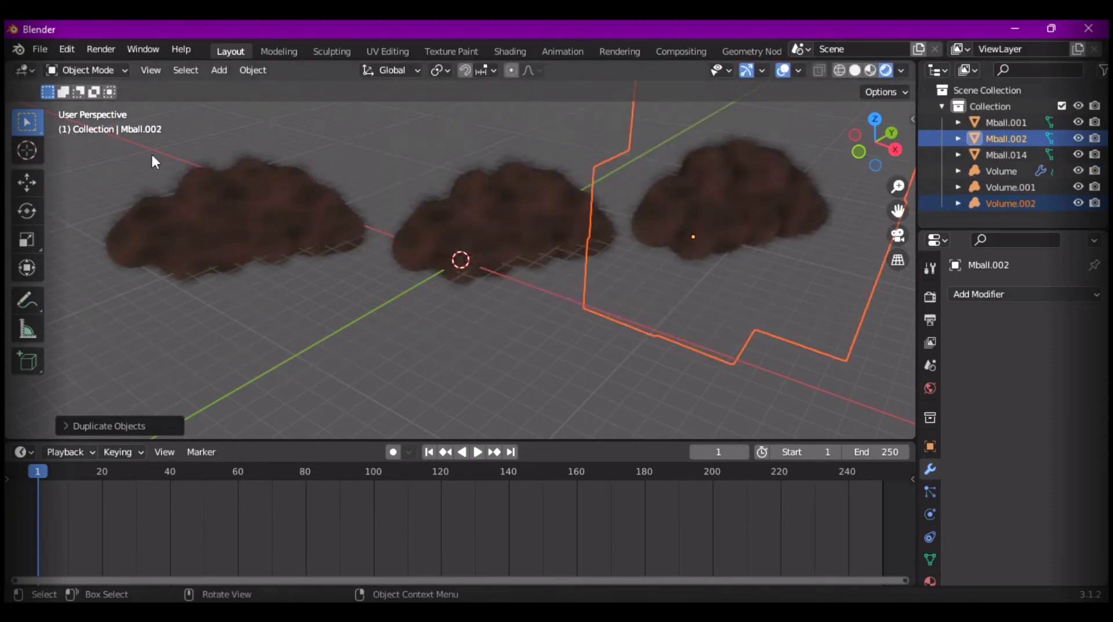
pyautogui.hotkey('shift', 'd')
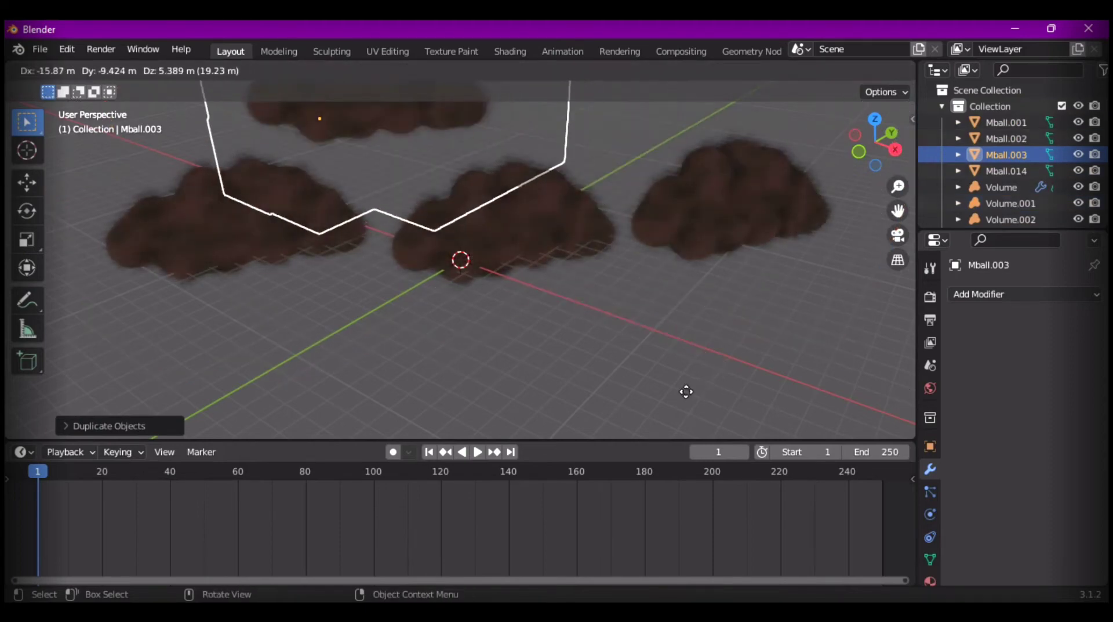
pyautogui.click(684, 387)
# - Duplicate the selected cloud pair once more and place it in the open area near X 4.01, Y -10.68, Z -0.86 m
pyautogui.moveTo(701, 353); pyautogui.dragTo(509, 312, button='middle')
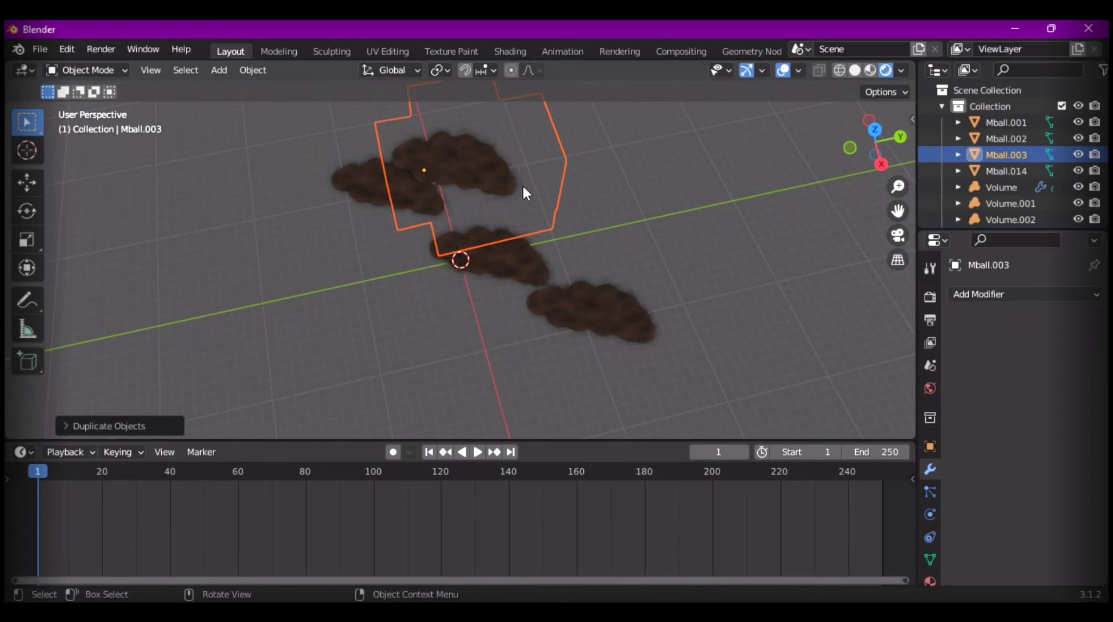
pyautogui.press('shift')
pyautogui.hotkey('shift', 'd')
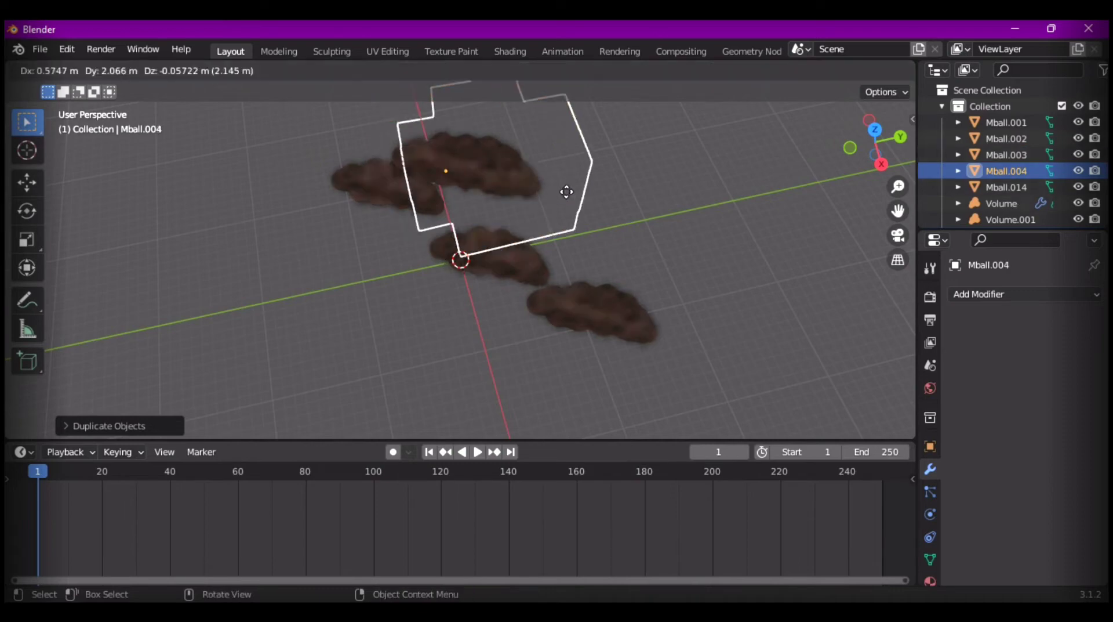
pyautogui.click(463, 343)
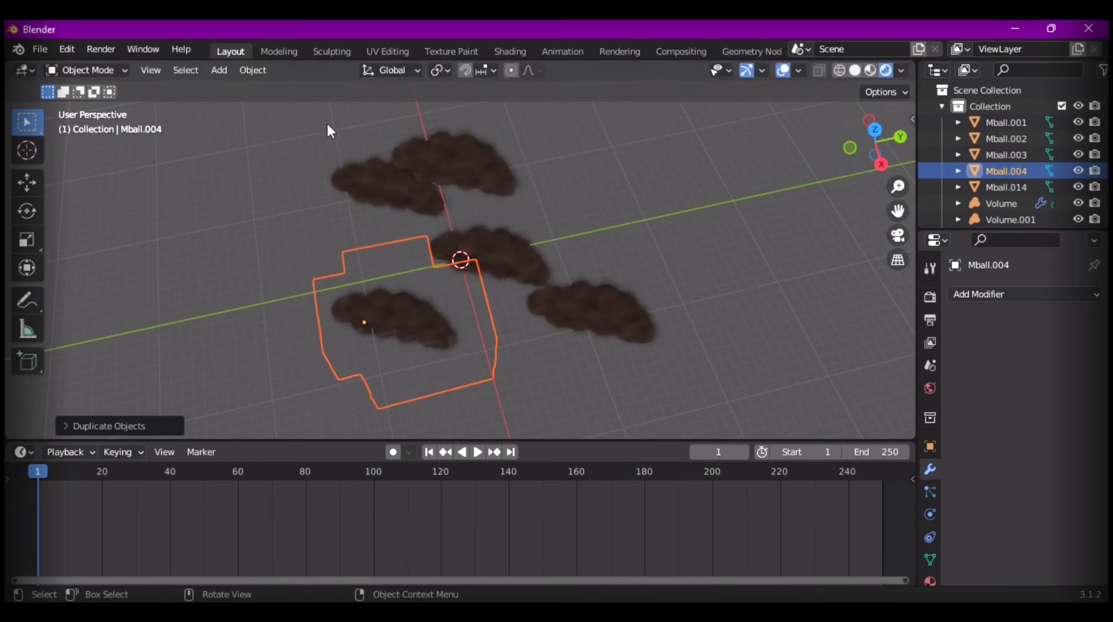
# - Select all the clouds and set the active cloud mesh's X location to 0 m
pyautogui.moveTo(800, 393); pyautogui.dragTo(784, 326, button='middle')
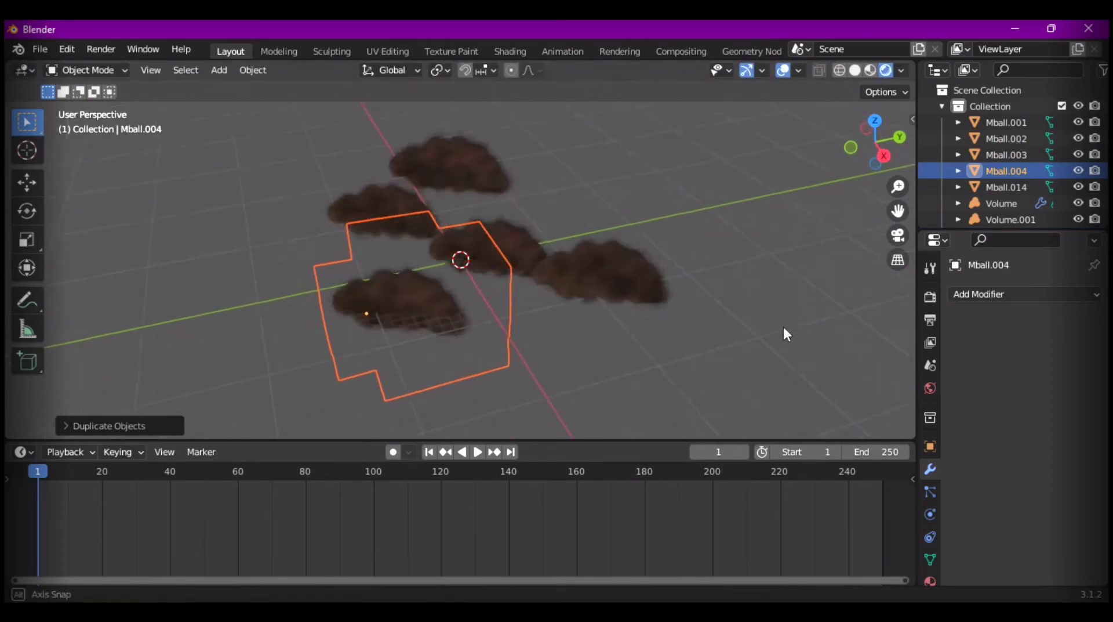
pyautogui.moveTo(214, 125); pyautogui.dragTo(782, 410)
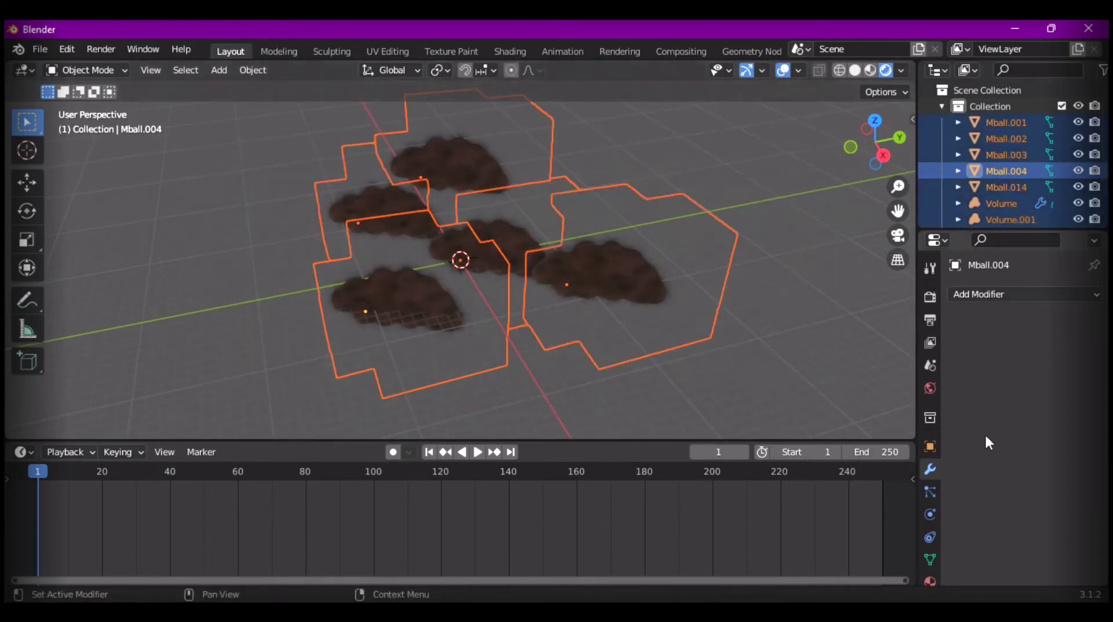
pyautogui.click(930, 446)
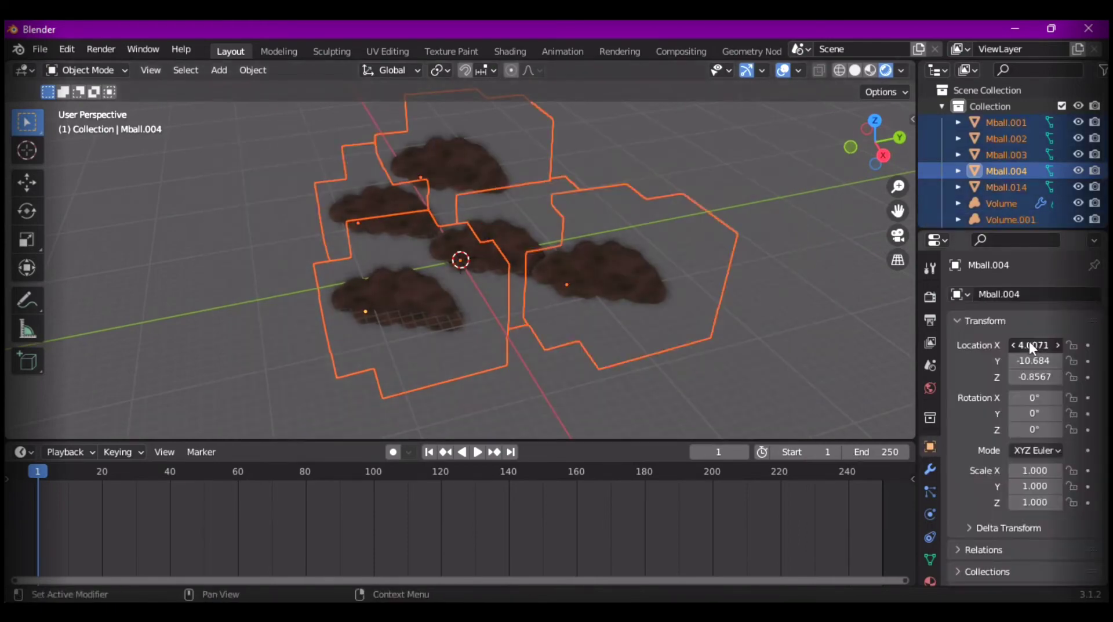
pyautogui.write('0')
pyautogui.press('Return')
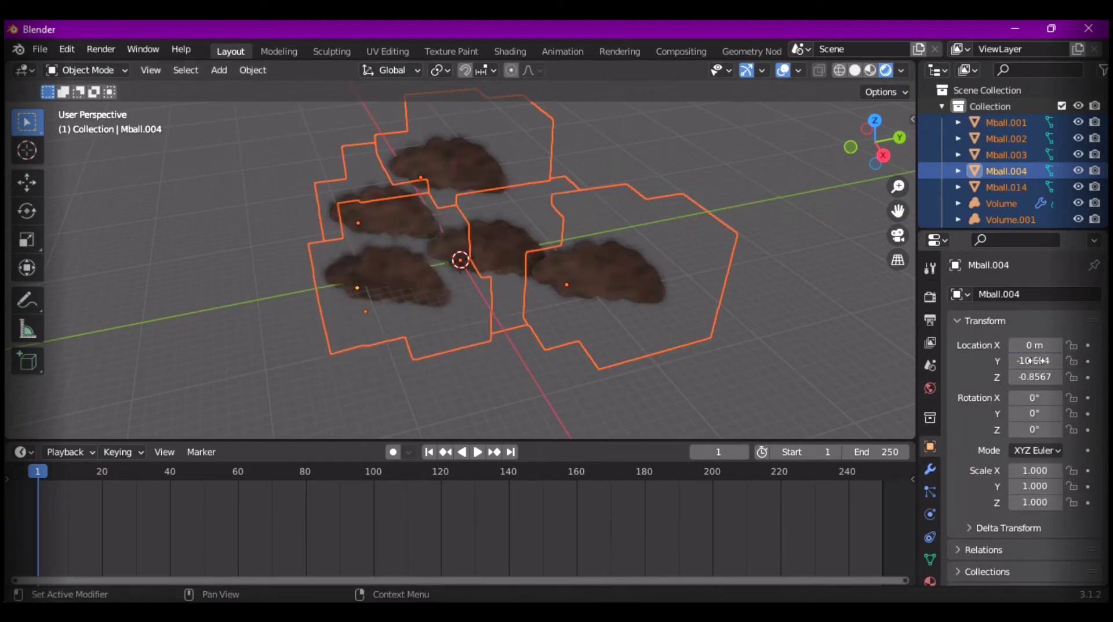
# - Try setting the active cloud mesh's Y and Z locations to 0 m
pyautogui.click(1037, 360)
pyautogui.write('0')
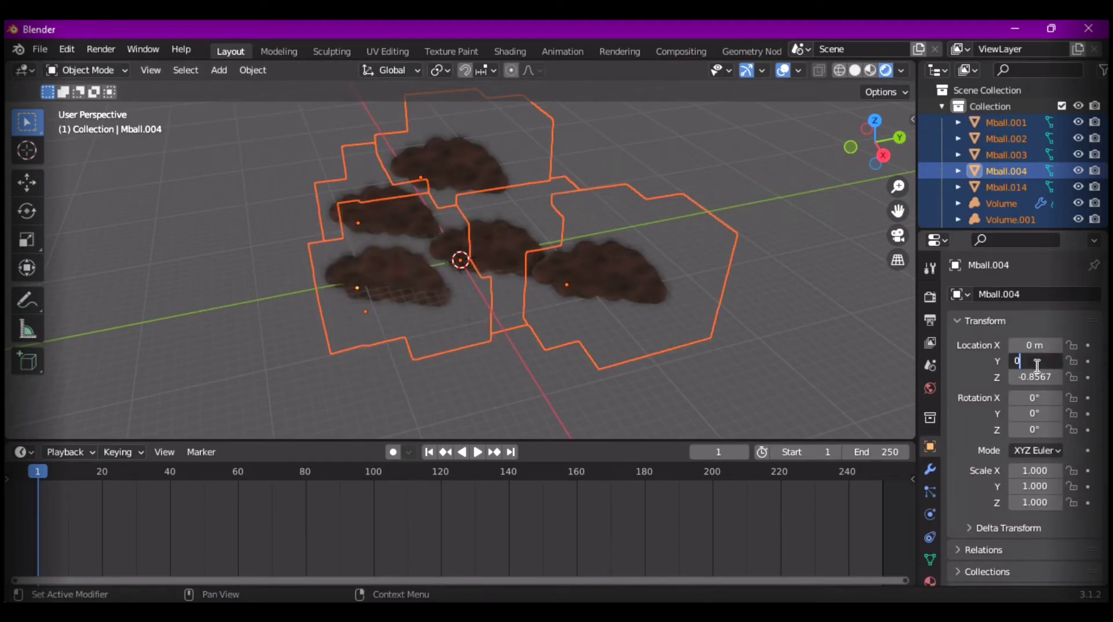
pyautogui.press('Return')
pyautogui.click(1026, 376)
pyautogui.write('0')
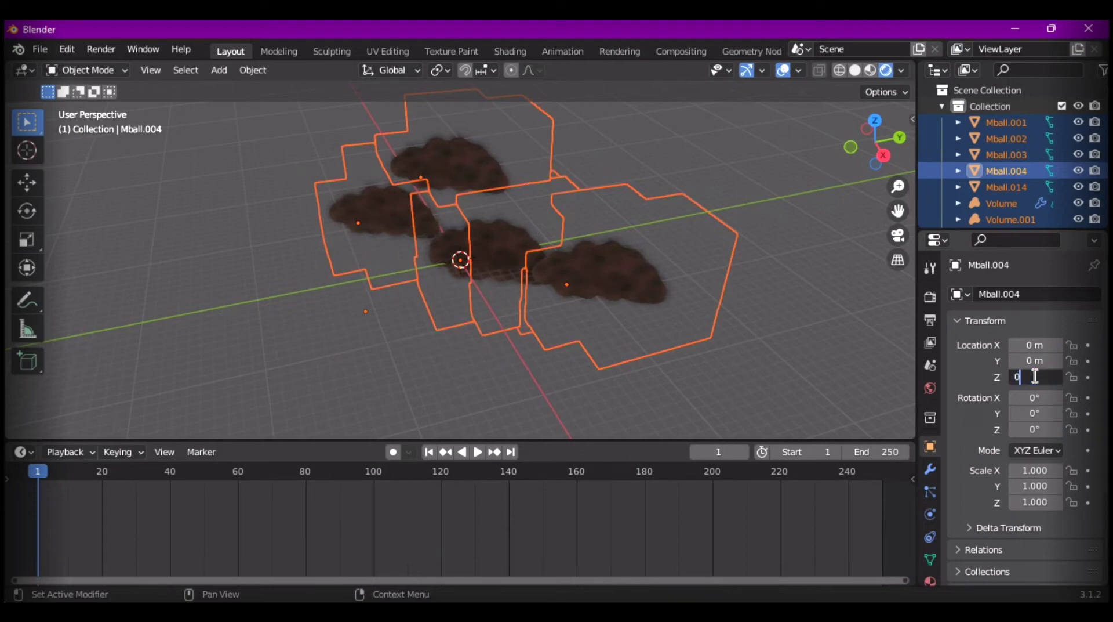
pyautogui.press('Return')
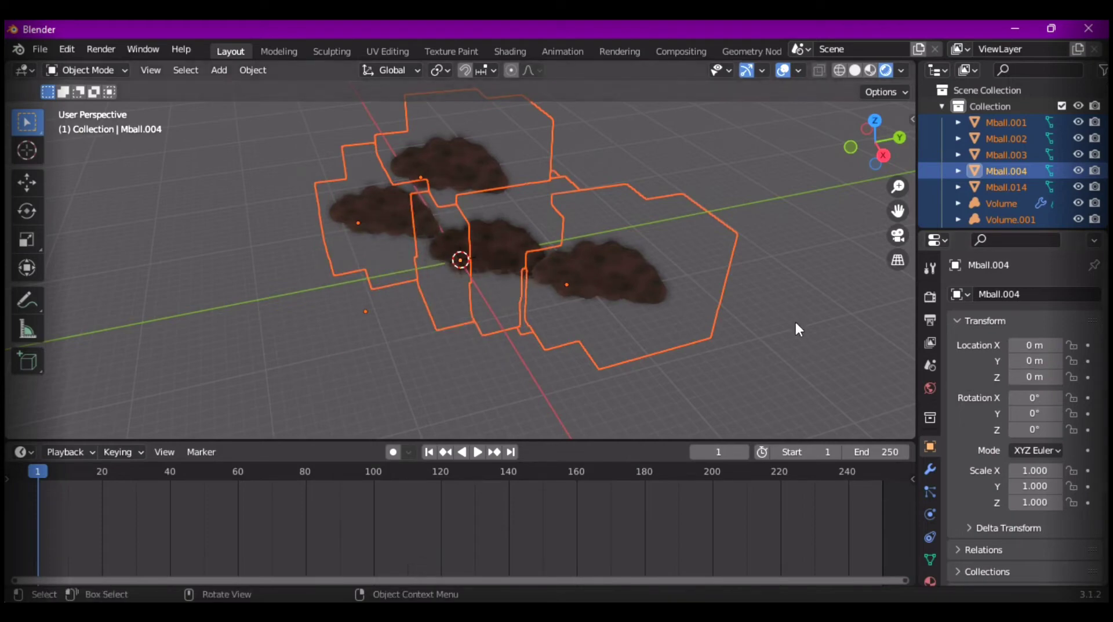
# - Undo the Y and Z location changes on the active cloud mesh
pyautogui.moveTo(796, 329); pyautogui.dragTo(684, 325, button='middle')
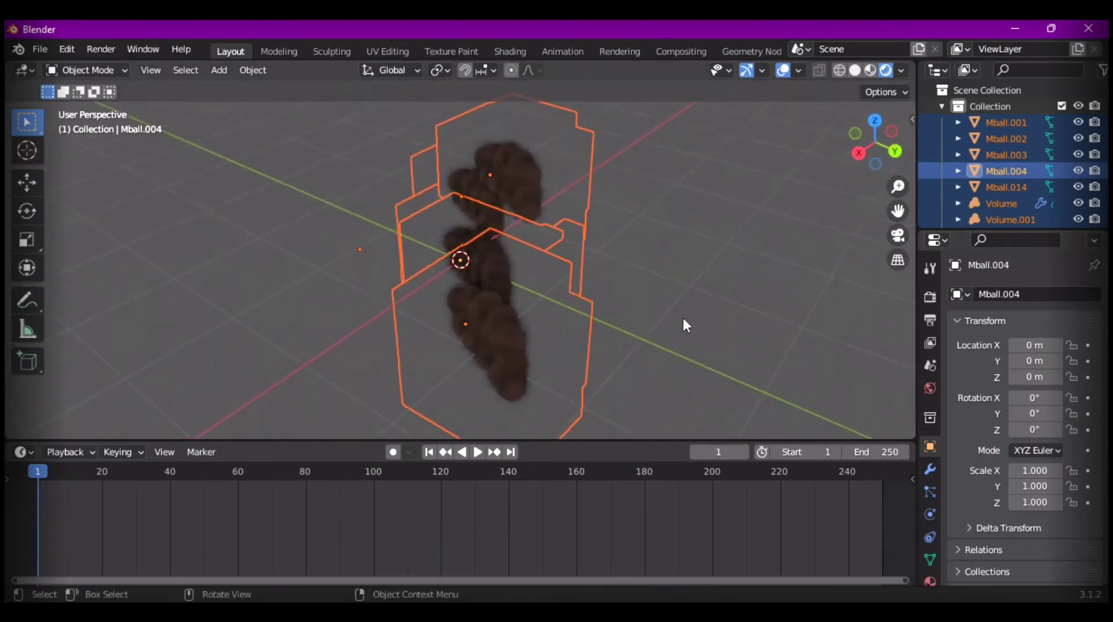
pyautogui.click(687, 308)
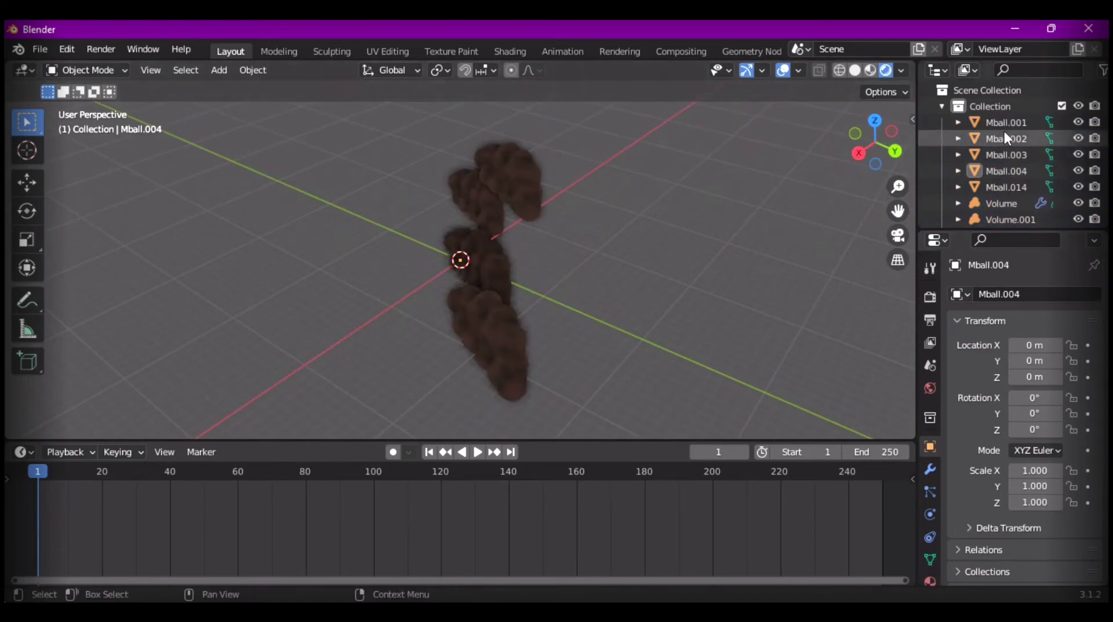
pyautogui.press('a')
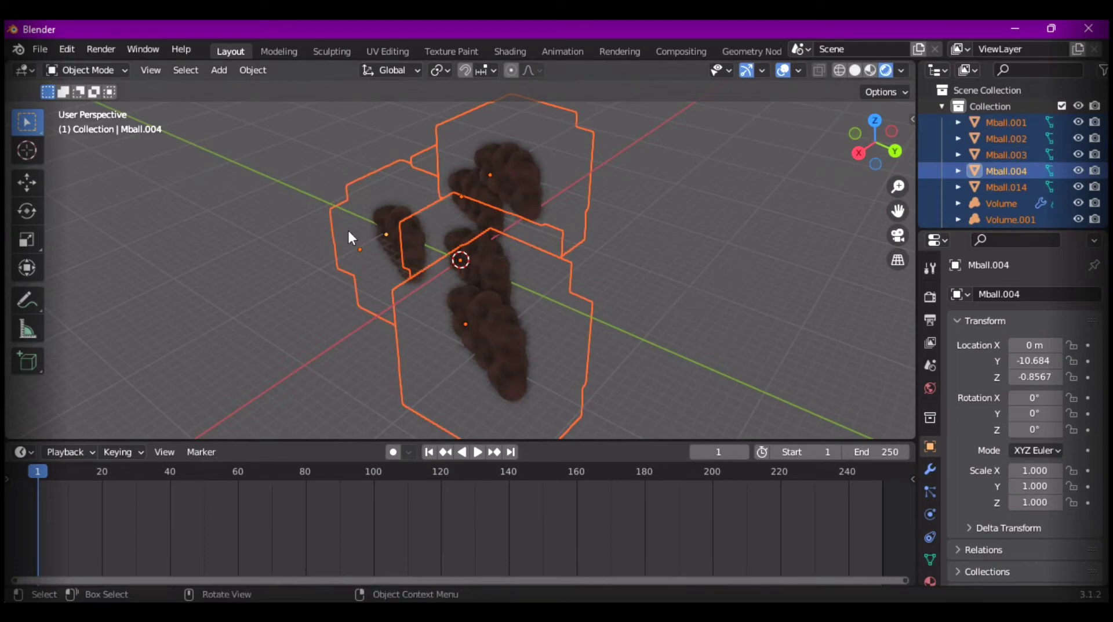
# - Examine which cloud in the viewport each Mball mesh and the original volume belong to
pyautogui.click(224, 202)
pyautogui.moveTo(312, 167); pyautogui.dragTo(403, 306)
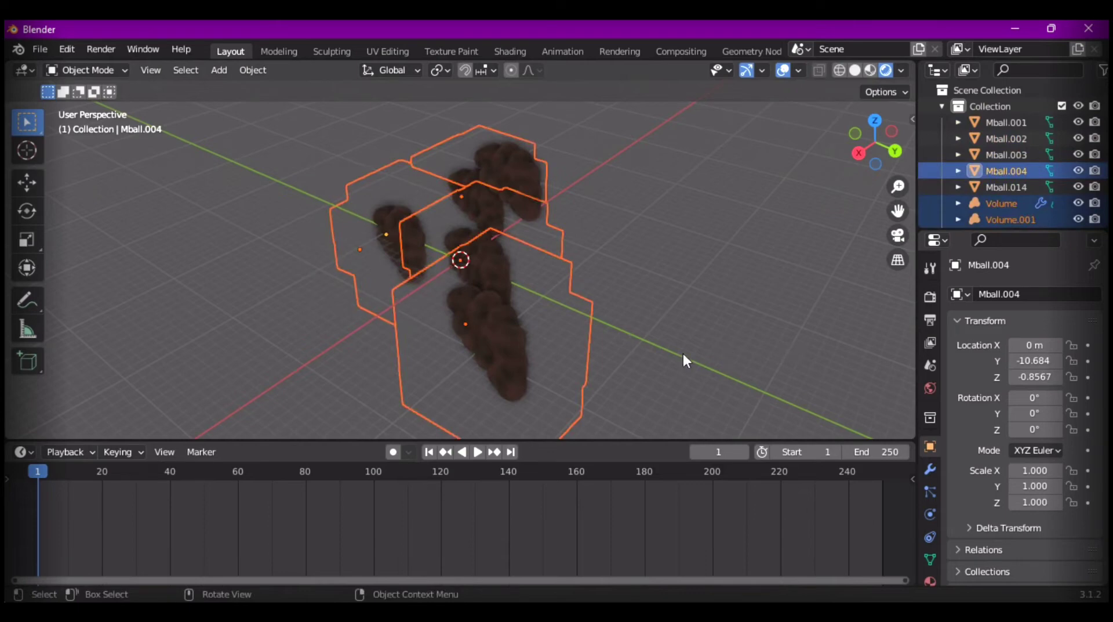
pyautogui.moveTo(684, 355); pyautogui.dragTo(785, 351, button='middle')
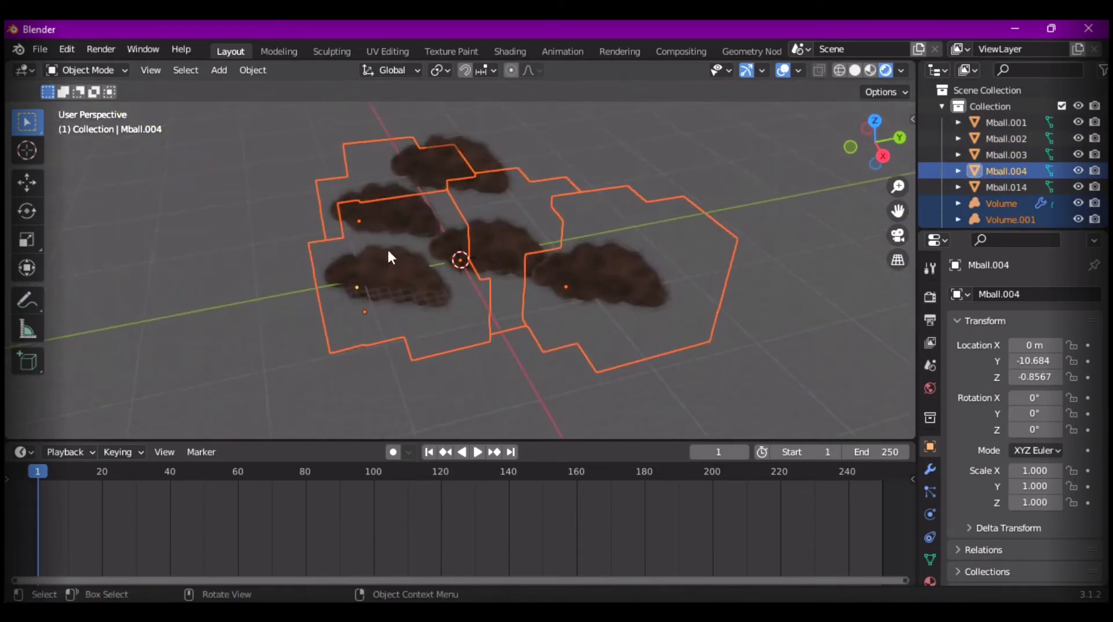
pyautogui.click(490, 246)
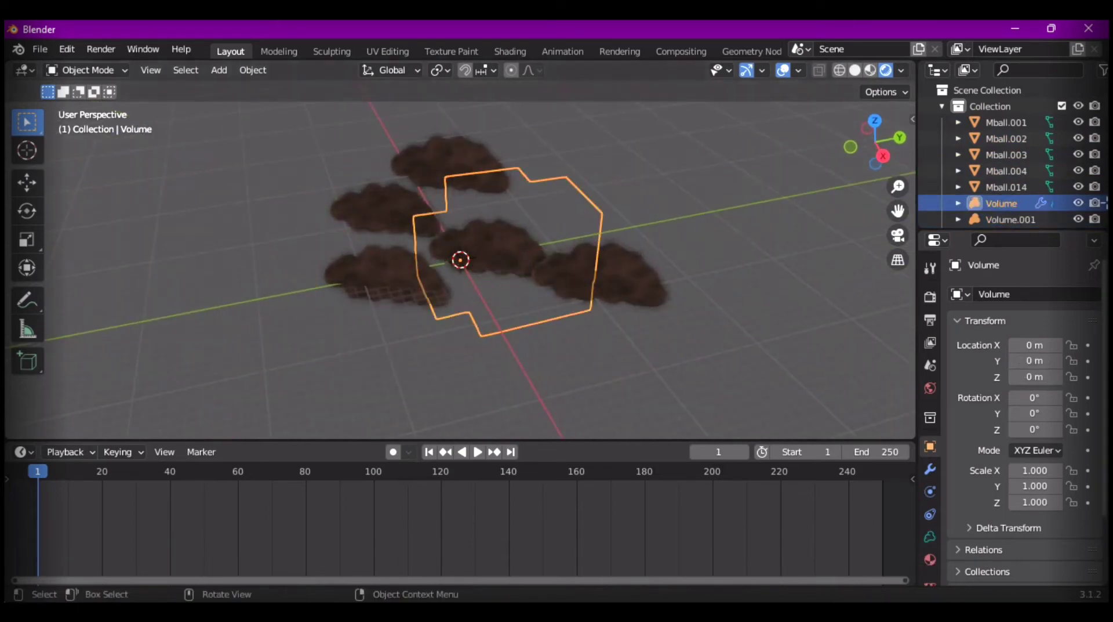
pyautogui.click(1017, 123)
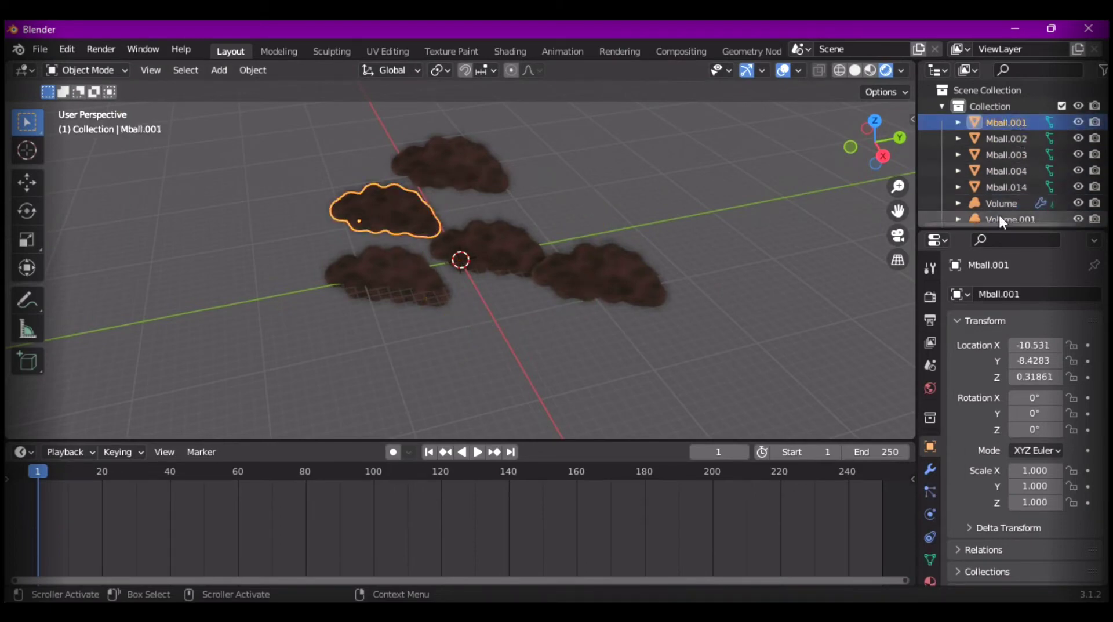
pyautogui.click(1014, 138)
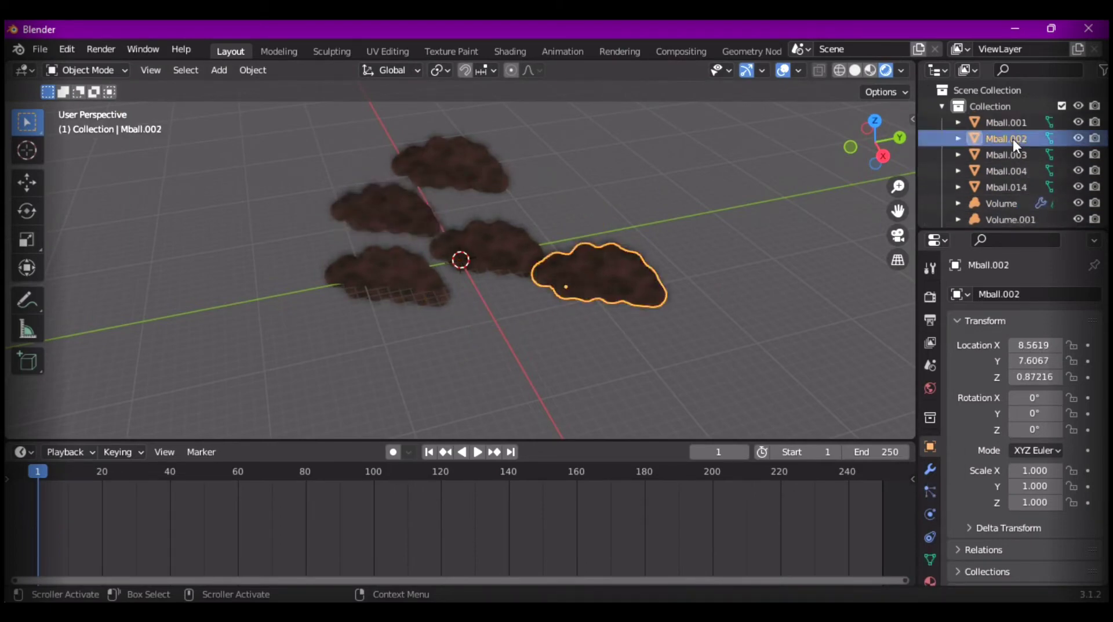
pyautogui.click(1003, 155)
pyautogui.click(1000, 171)
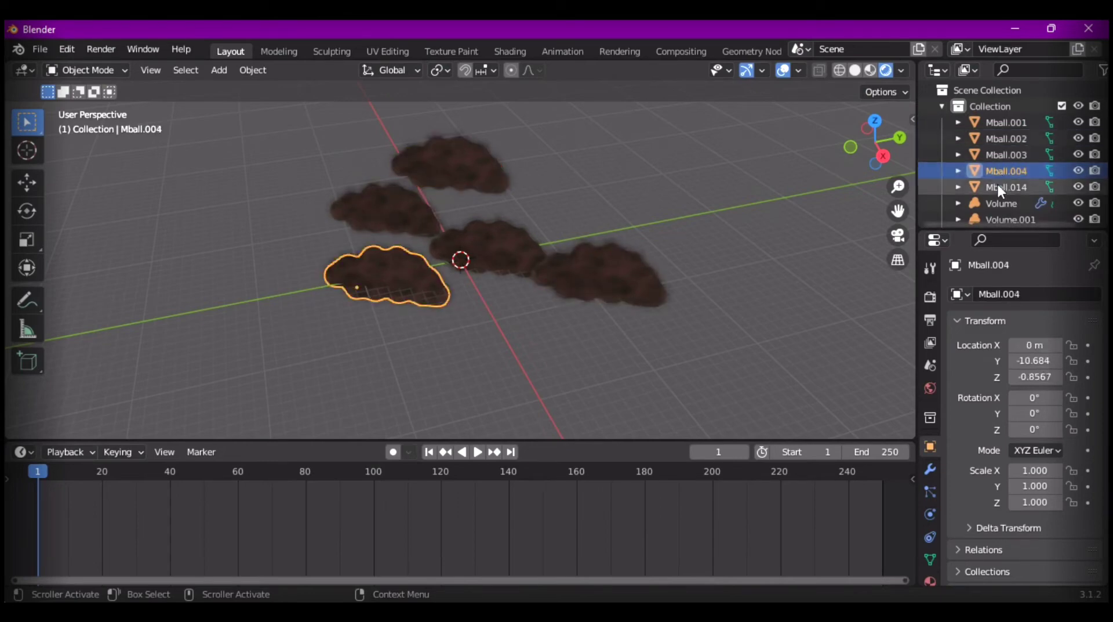
pyautogui.click(997, 186)
pyautogui.click(998, 200)
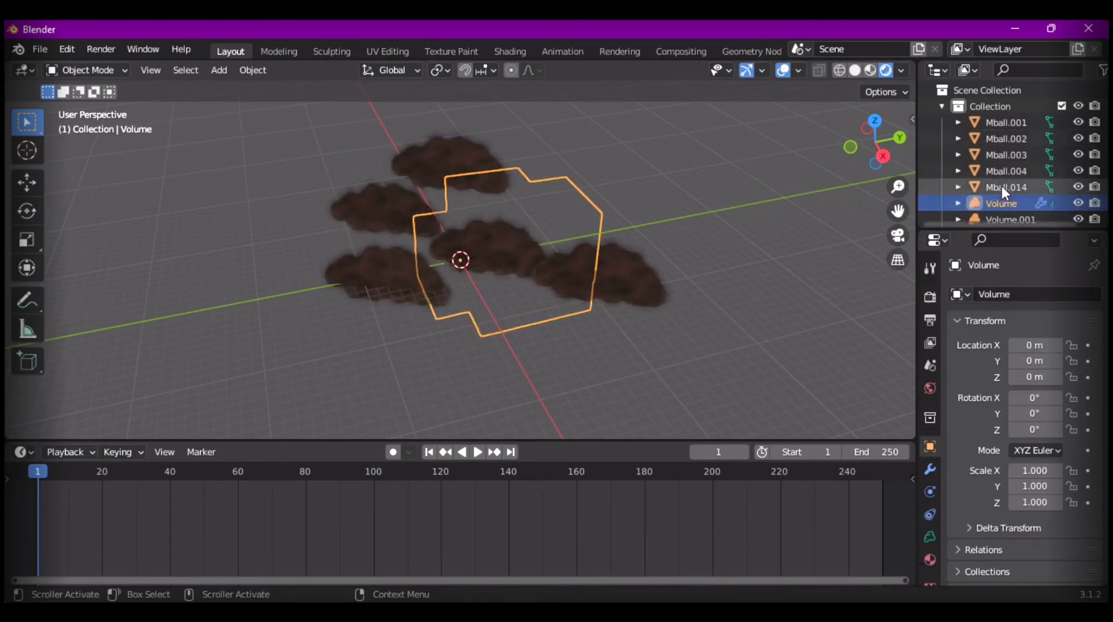
# - Select Mball.014 together with Volume and move that cloud about 14.41 m along the positive X axis
pyautogui.click(1001, 186)
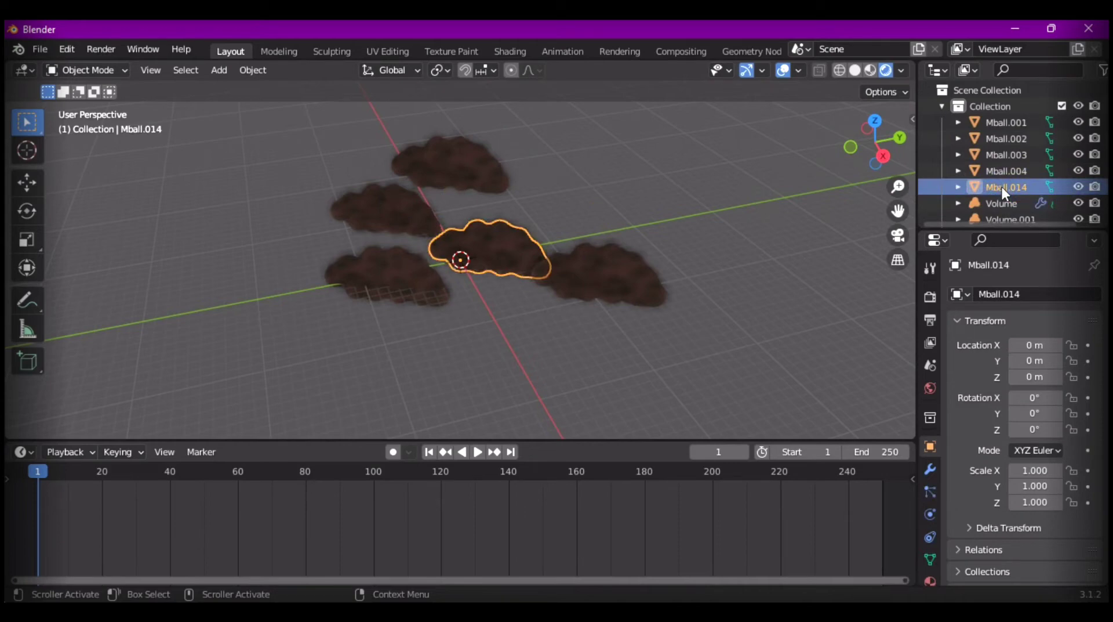
pyautogui.keyDown('shift'); pyautogui.click(997, 200); pyautogui.keyUp('shift')
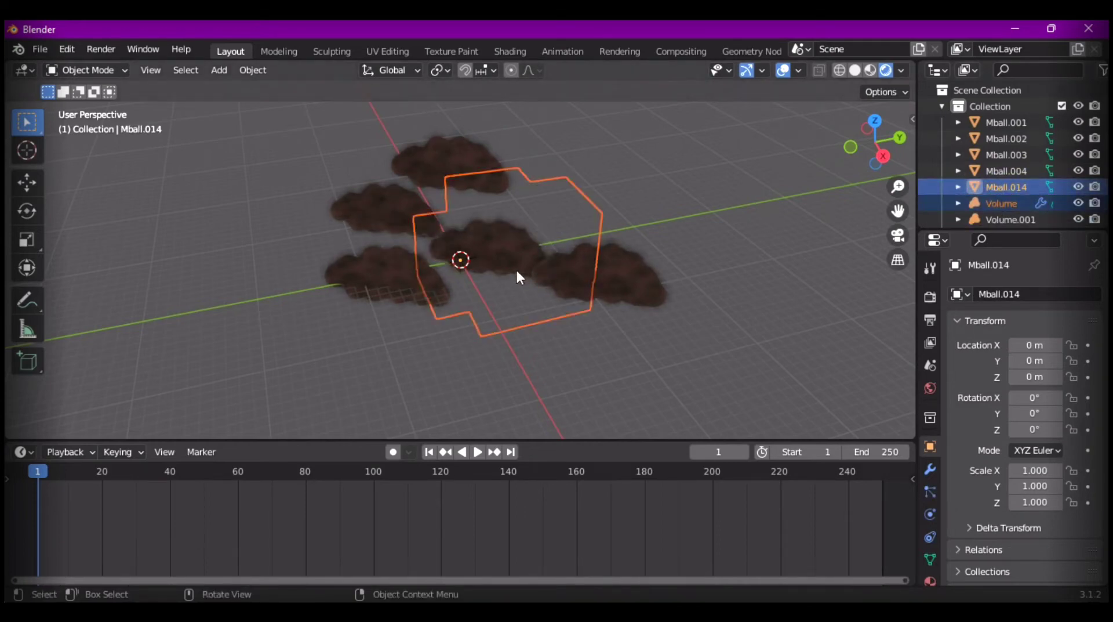
pyautogui.click(37, 184)
pyautogui.moveTo(485, 299); pyautogui.dragTo(533, 398)
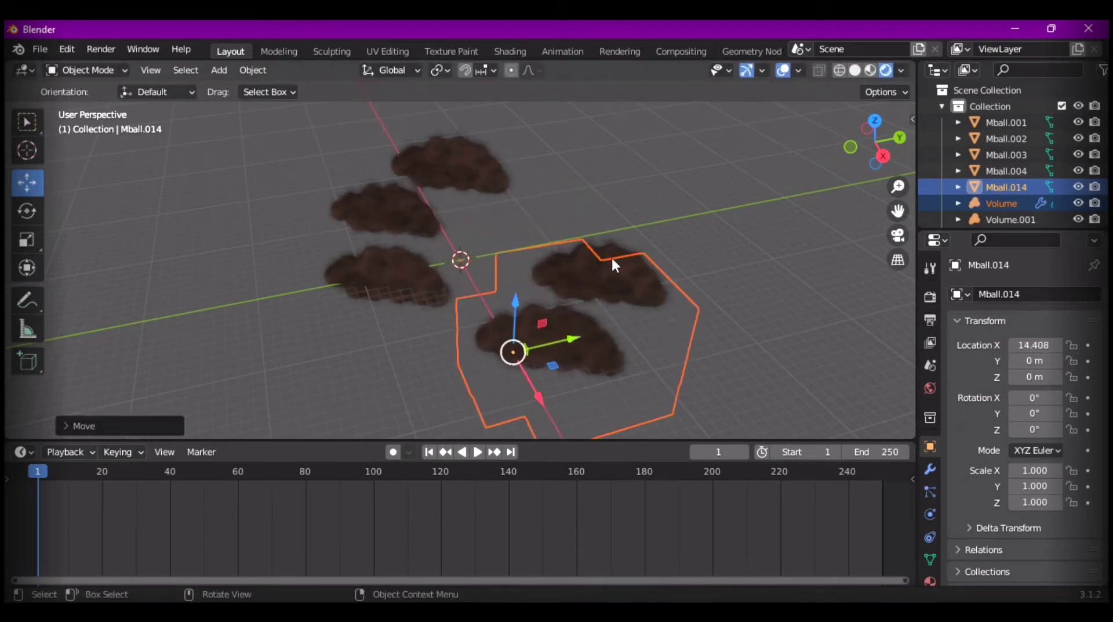
pyautogui.click(774, 220)
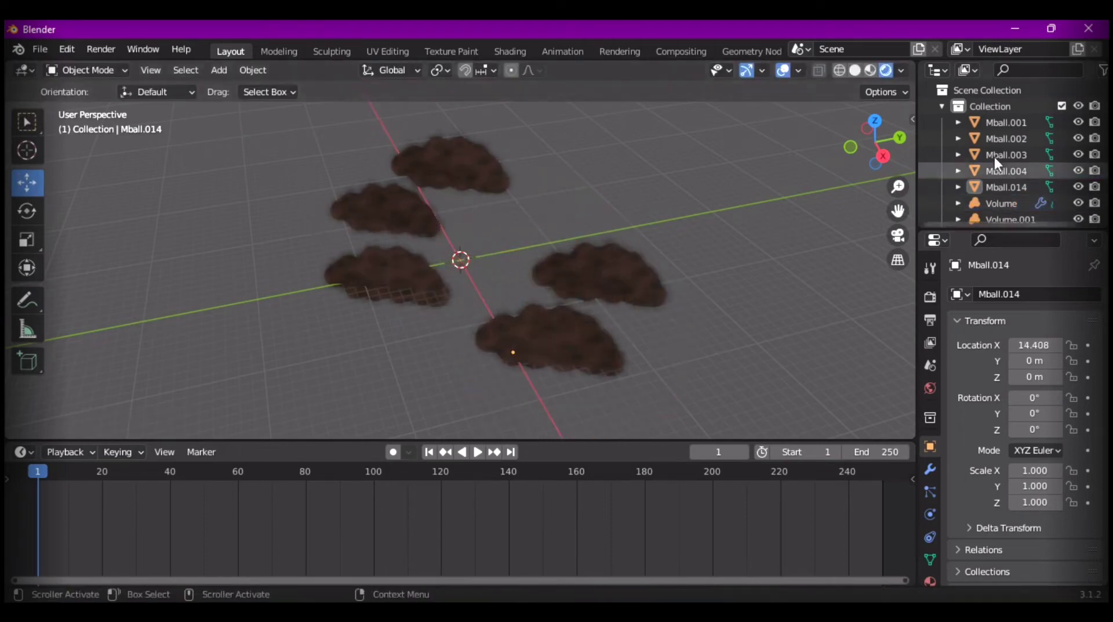
# - Select Mball.001 together with Volume.001 and move that cloud along the Y axis to about Y -15.8 m
pyautogui.click(1001, 123)
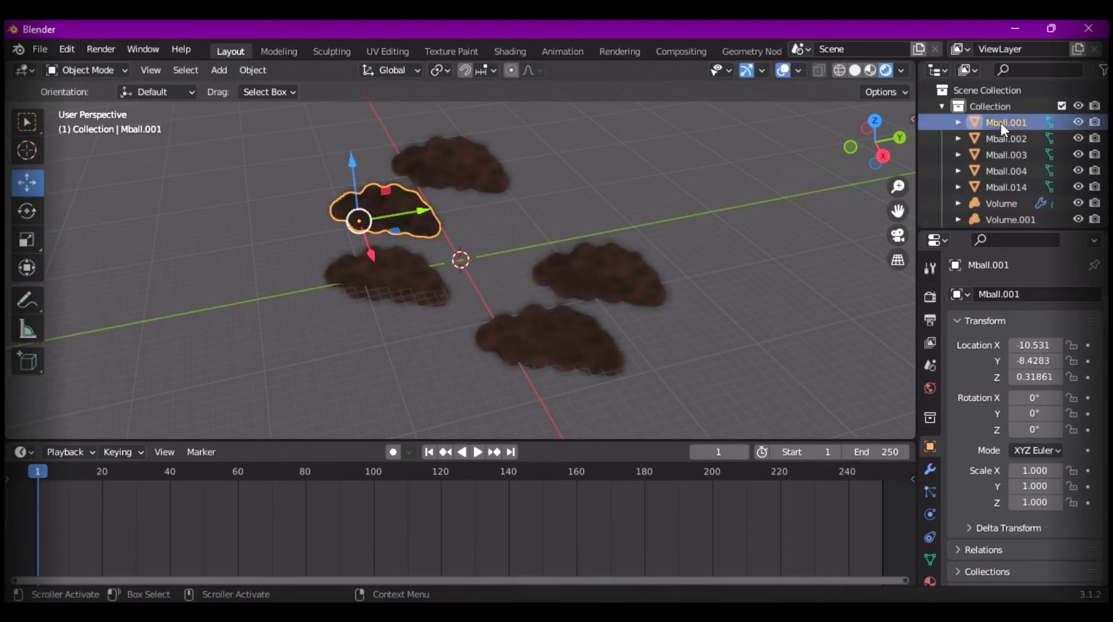
pyautogui.click(996, 209)
pyautogui.scroll(-1, 997, 204)
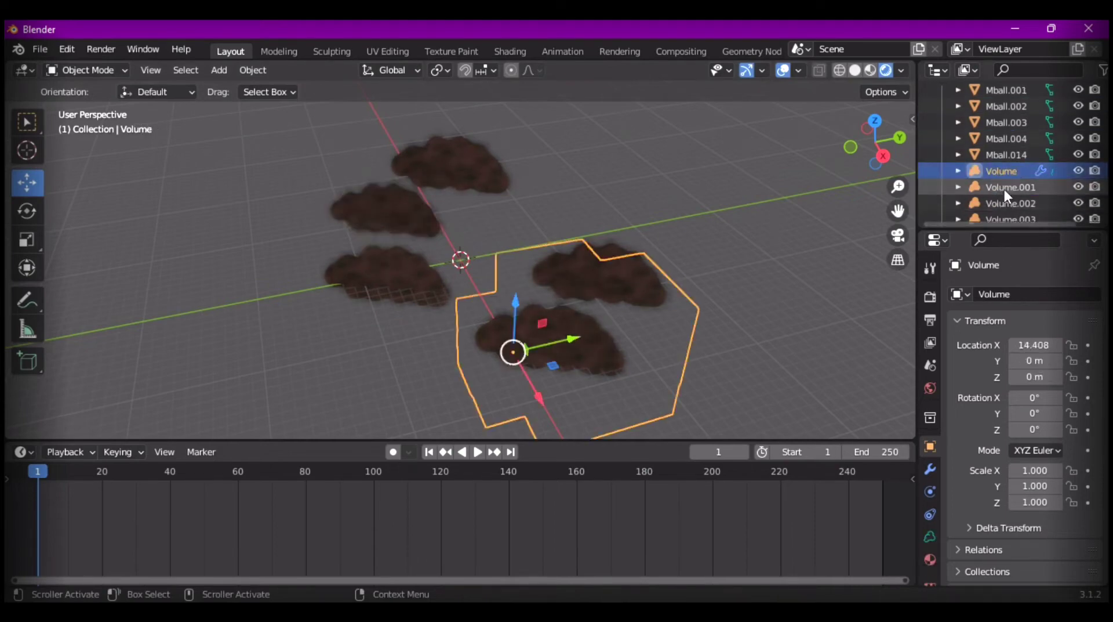
pyautogui.click(1004, 189)
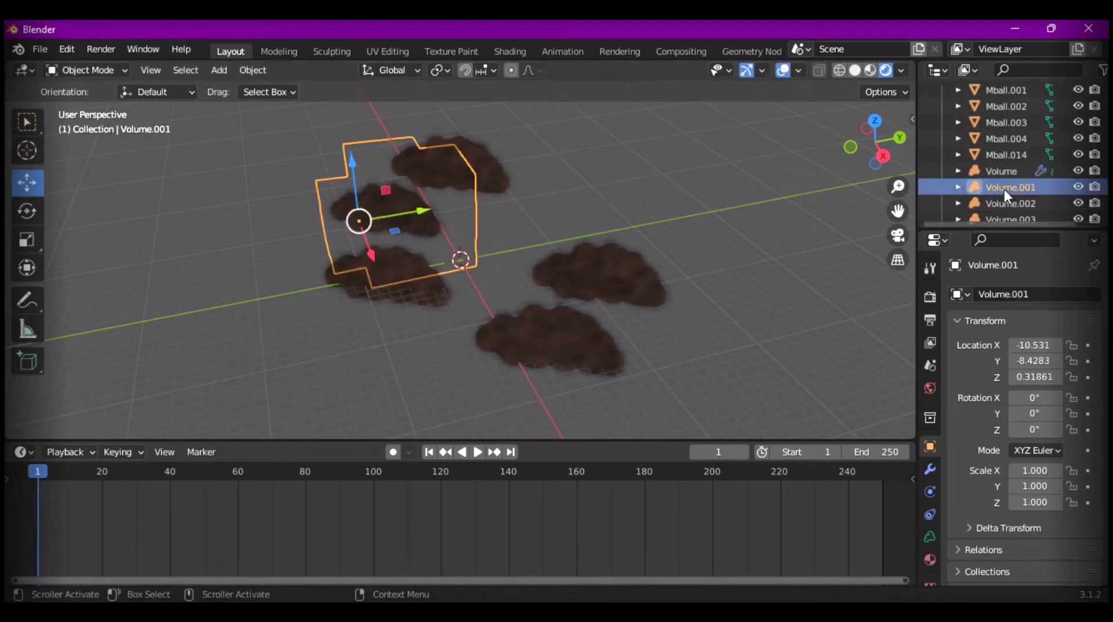
pyautogui.keyDown('ctrl'); pyautogui.click(1013, 90); pyautogui.keyUp('ctrl')
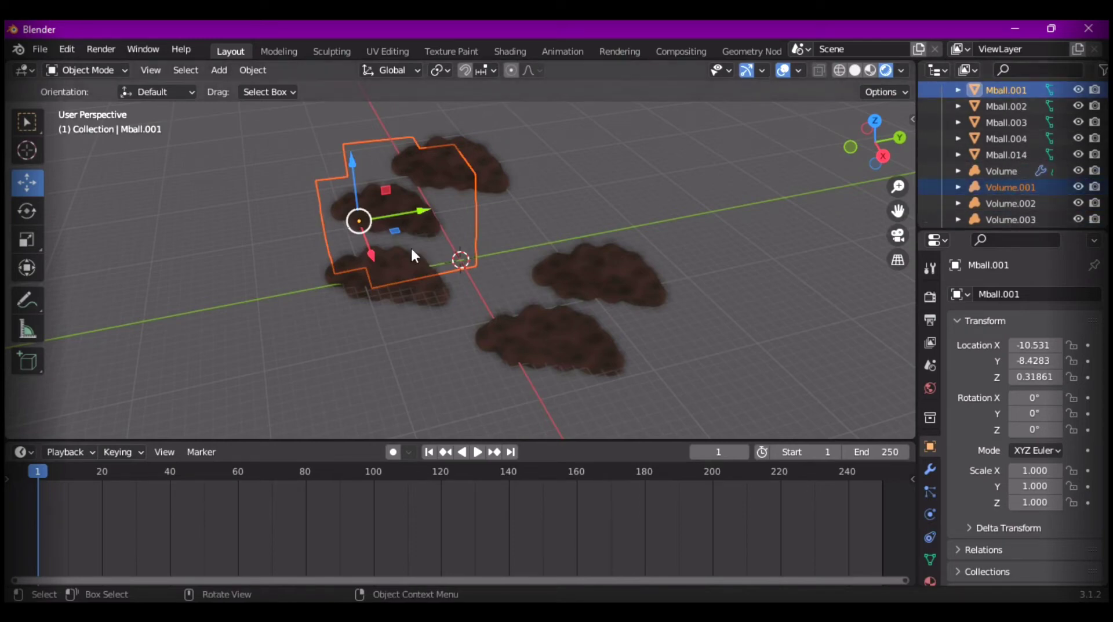
pyautogui.moveTo(419, 208); pyautogui.dragTo(333, 246)
pyautogui.moveTo(315, 328); pyautogui.dragTo(421, 294, button='middle')
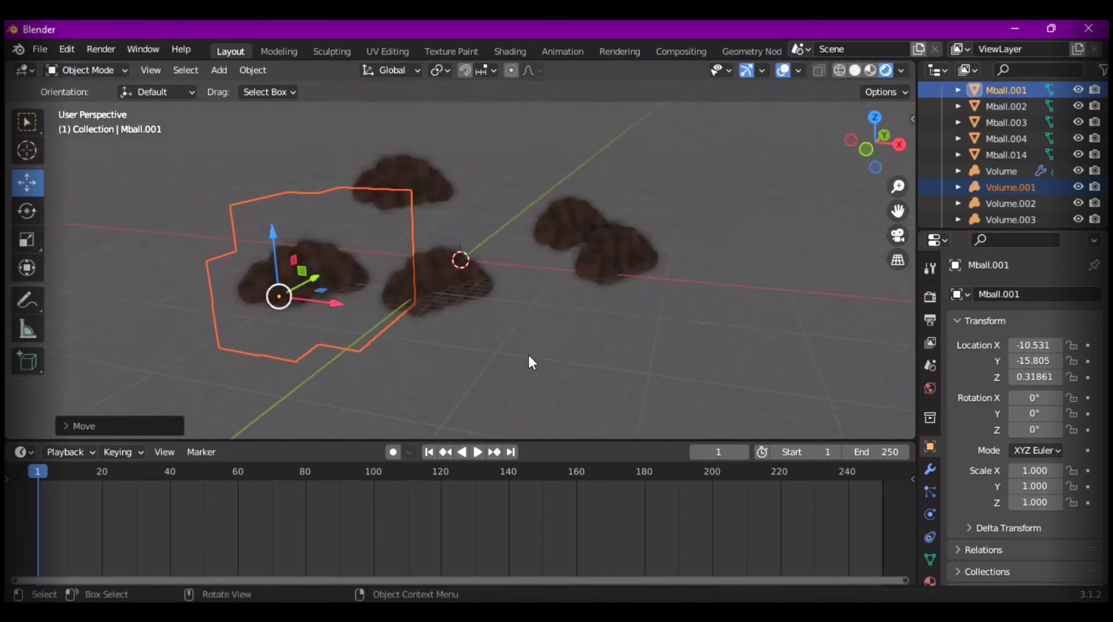
# - Examine which clouds in the viewport Mball.002, Volume.003 and Volume.004 belong to
pyautogui.click(454, 315)
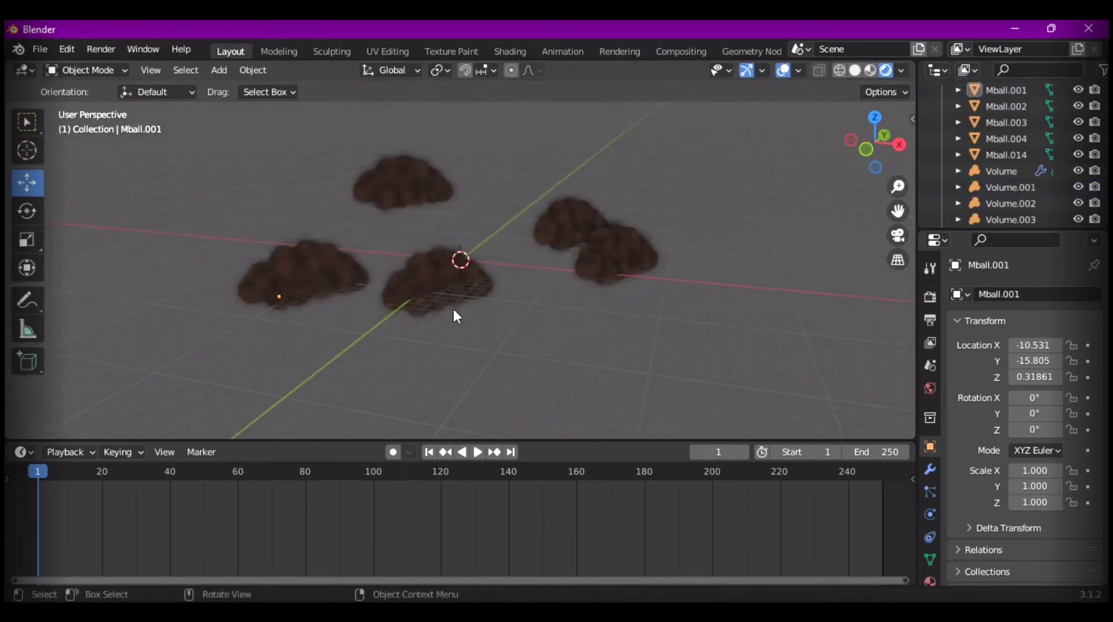
pyautogui.click(1018, 106)
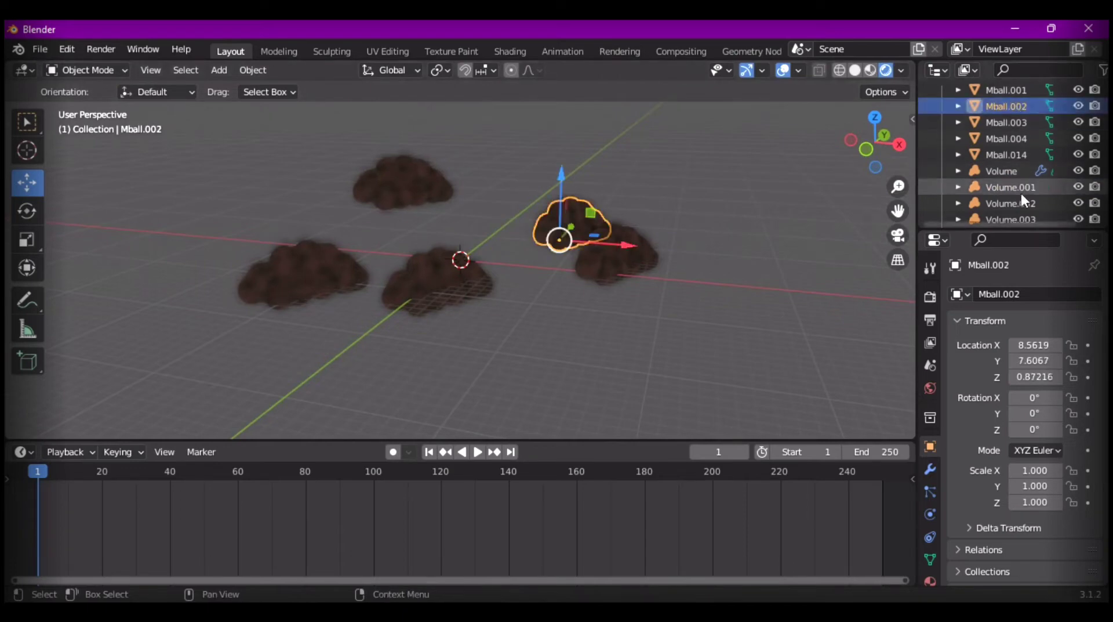
pyautogui.click(1019, 218)
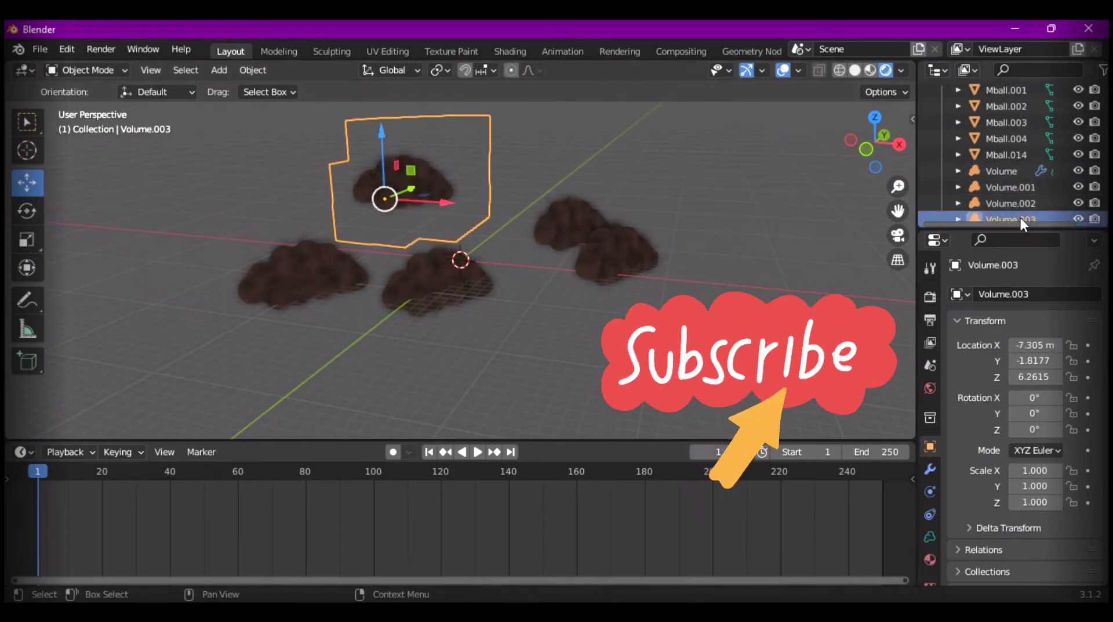
pyautogui.scroll(-1, 1021, 218)
pyautogui.click(1021, 213)
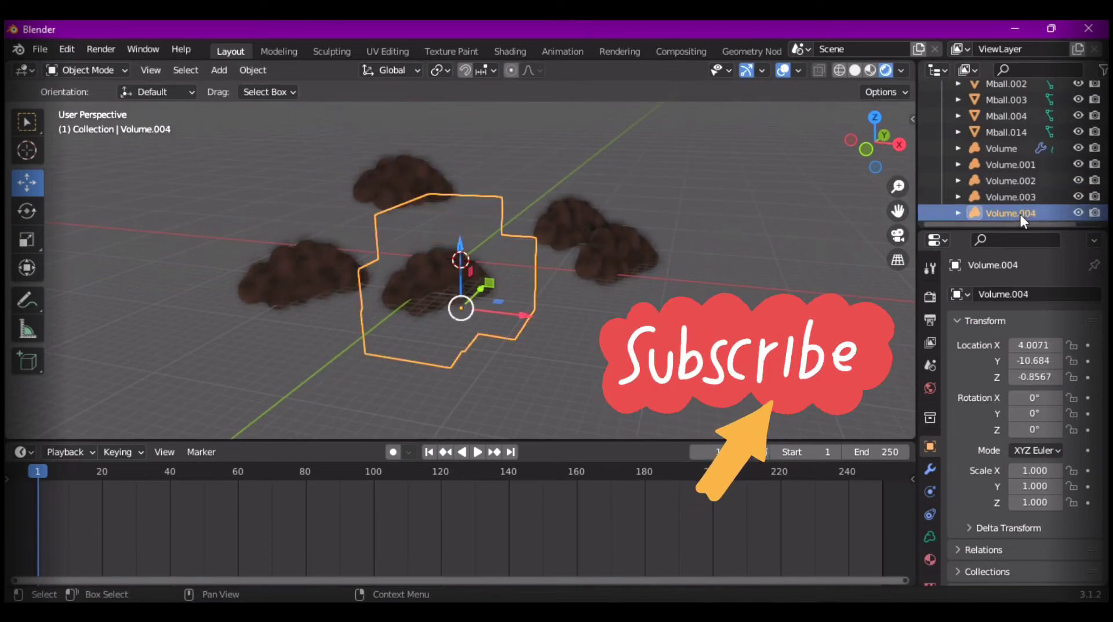
pyautogui.click(1019, 113)
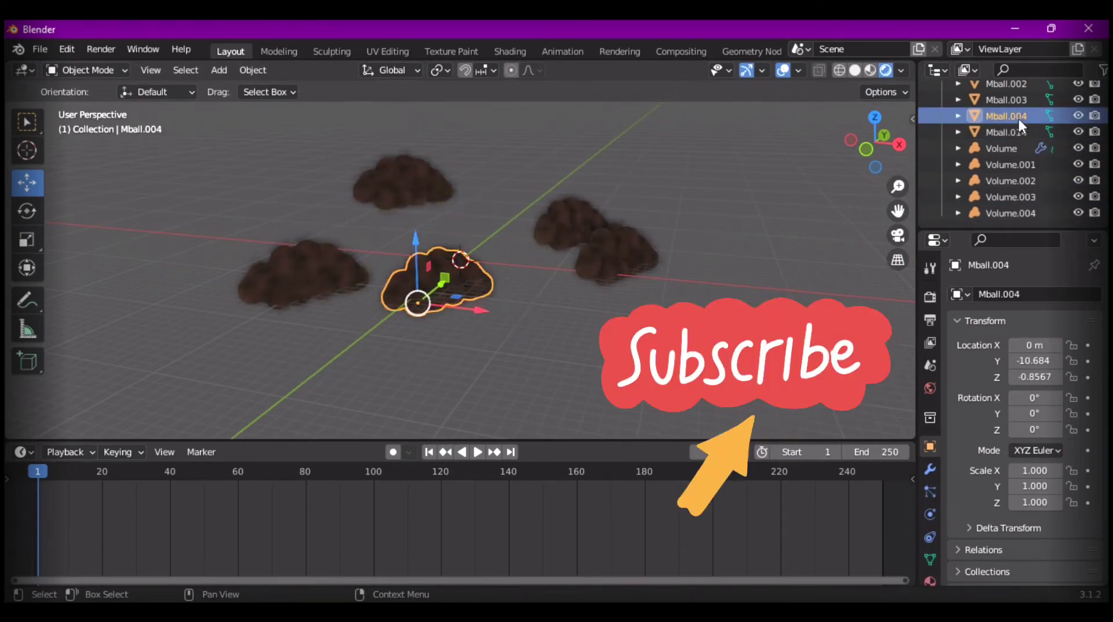
pyautogui.keyDown('shift'); pyautogui.click(1012, 212); pyautogui.keyUp('shift')
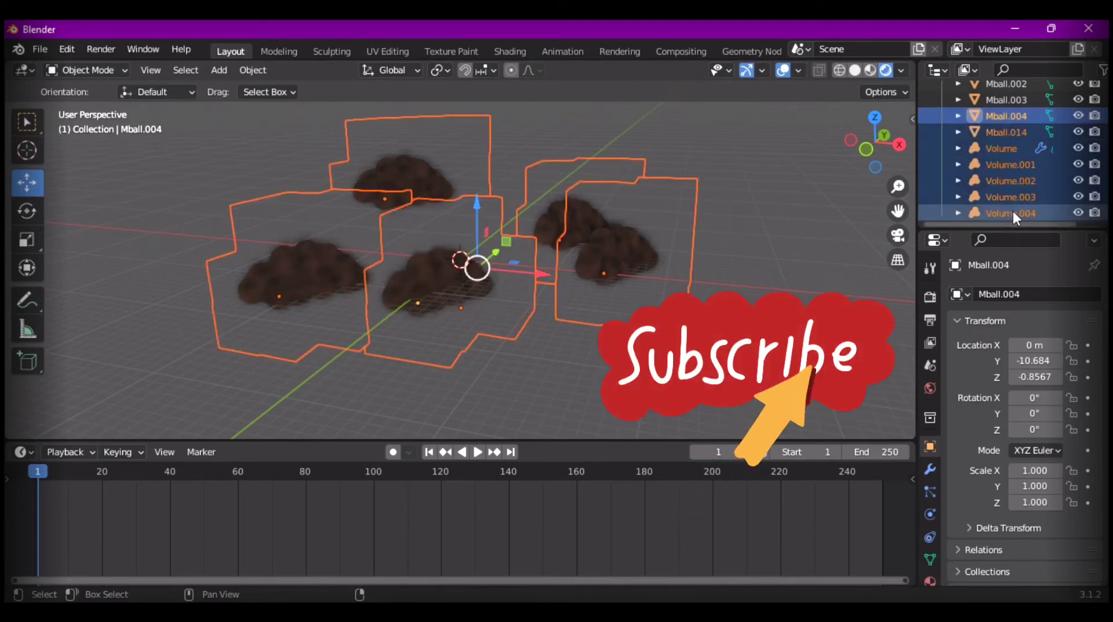
pyautogui.click(824, 220)
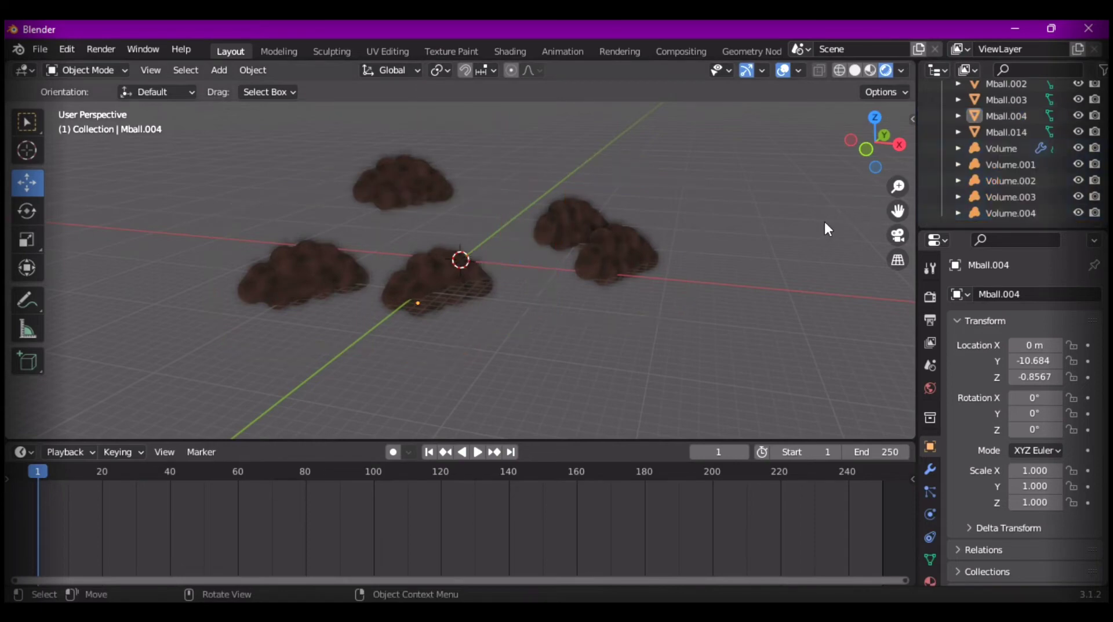
pyautogui.click(1019, 100)
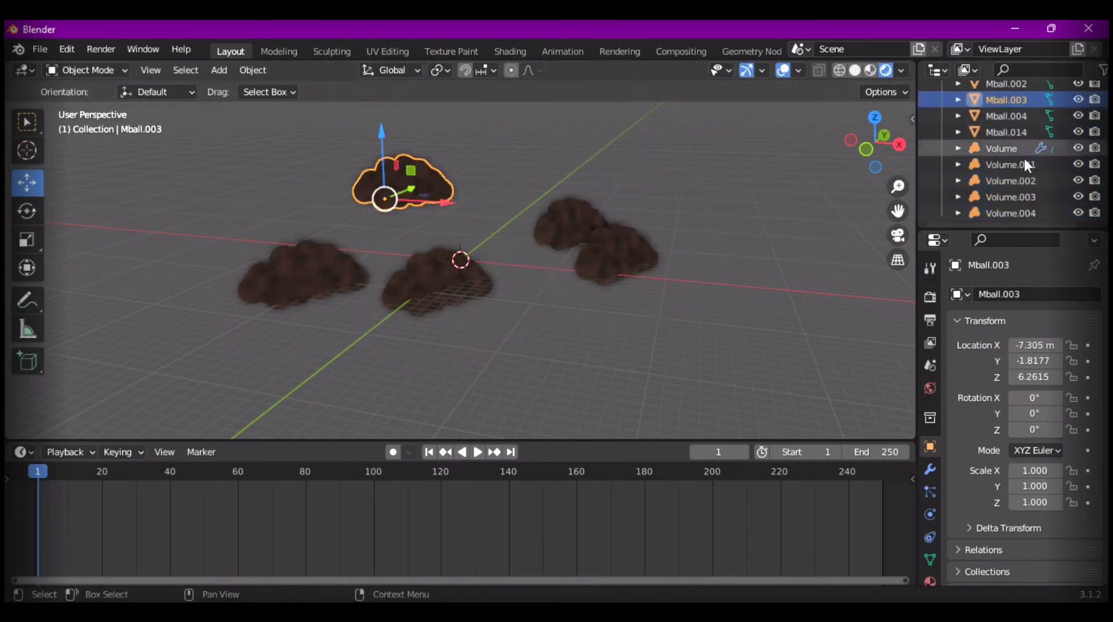
pyautogui.click(1022, 197)
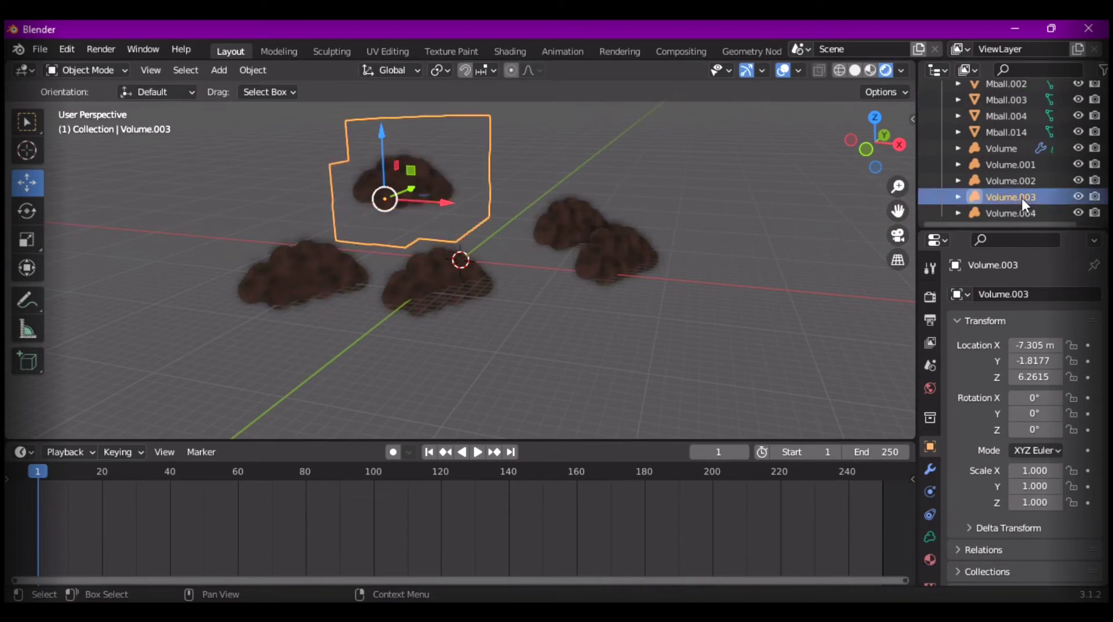
pyautogui.keyDown('shift'); pyautogui.click(1025, 100); pyautogui.keyUp('shift')
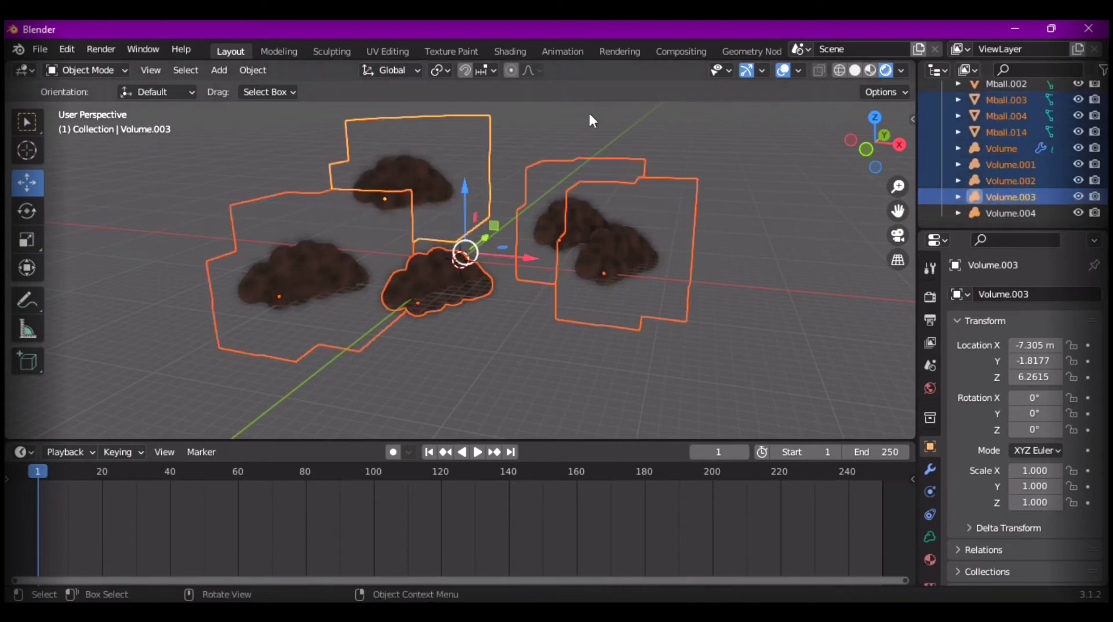
pyautogui.click(772, 223)
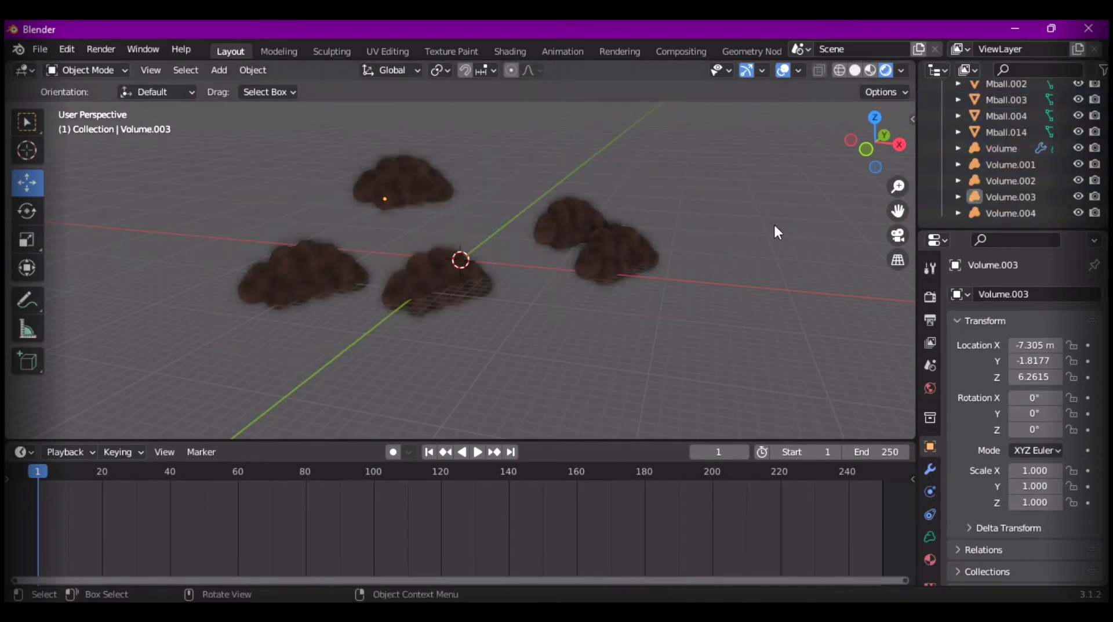
# - Select Mball.003 together with Volume.003, lower that cloud and shift it slightly along the positive X axis
pyautogui.click(1023, 98)
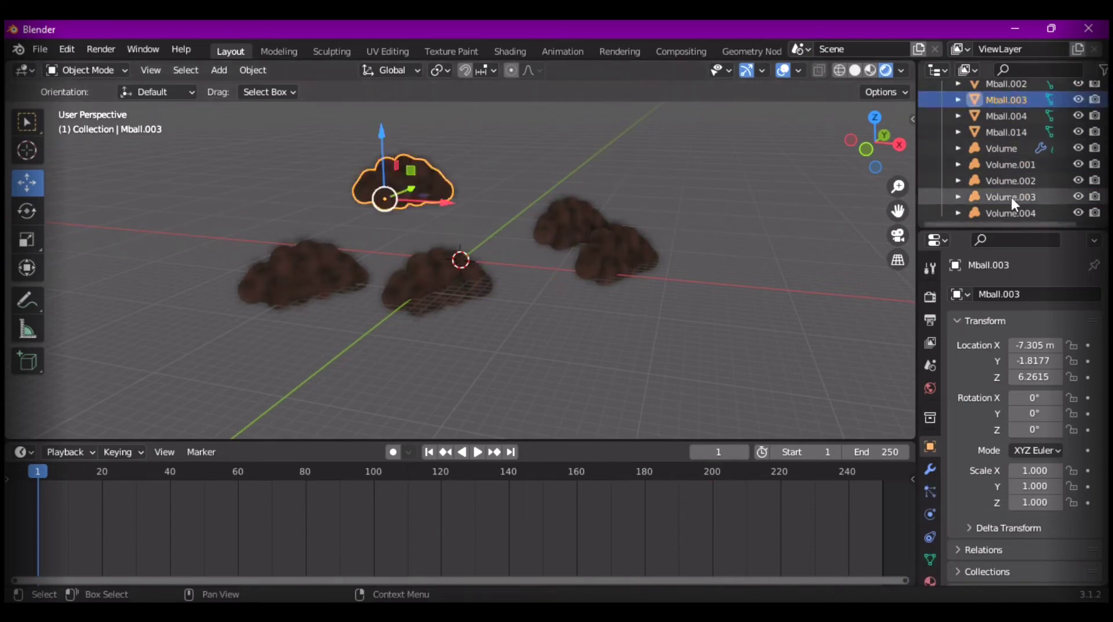
pyautogui.keyDown('ctrl'); pyautogui.click(1013, 194); pyautogui.keyUp('ctrl')
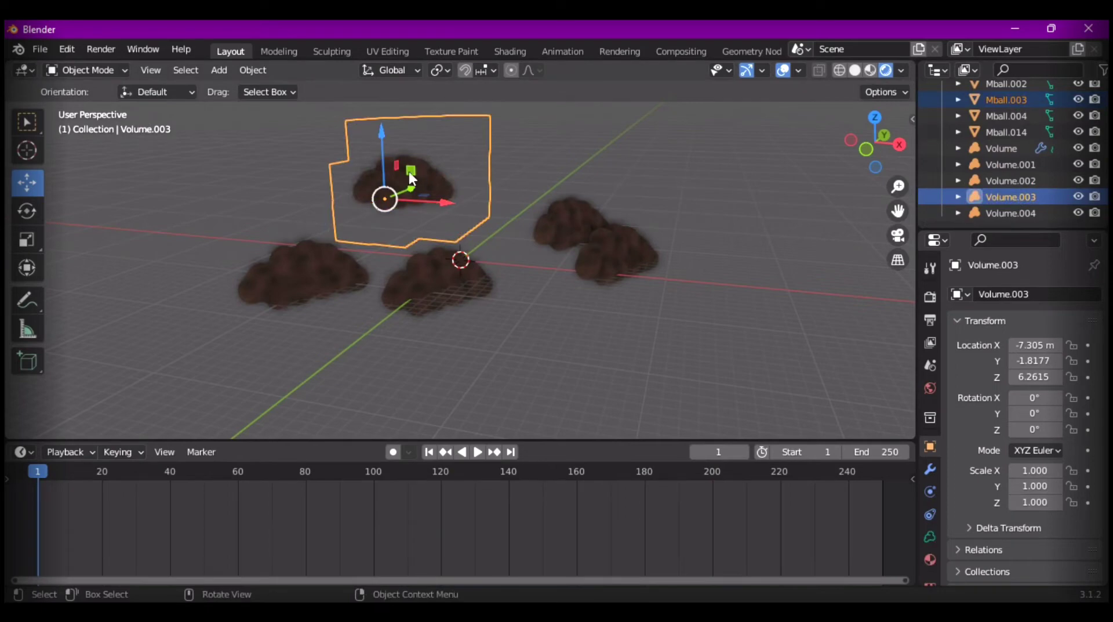
pyautogui.moveTo(382, 134); pyautogui.dragTo(385, 182)
pyautogui.moveTo(413, 231); pyautogui.dragTo(455, 250)
# - Select Mball.004 together with Volume.004 and move them until the volume sits at about X 8.52 m and Z 0.36 m
pyautogui.click(429, 302)
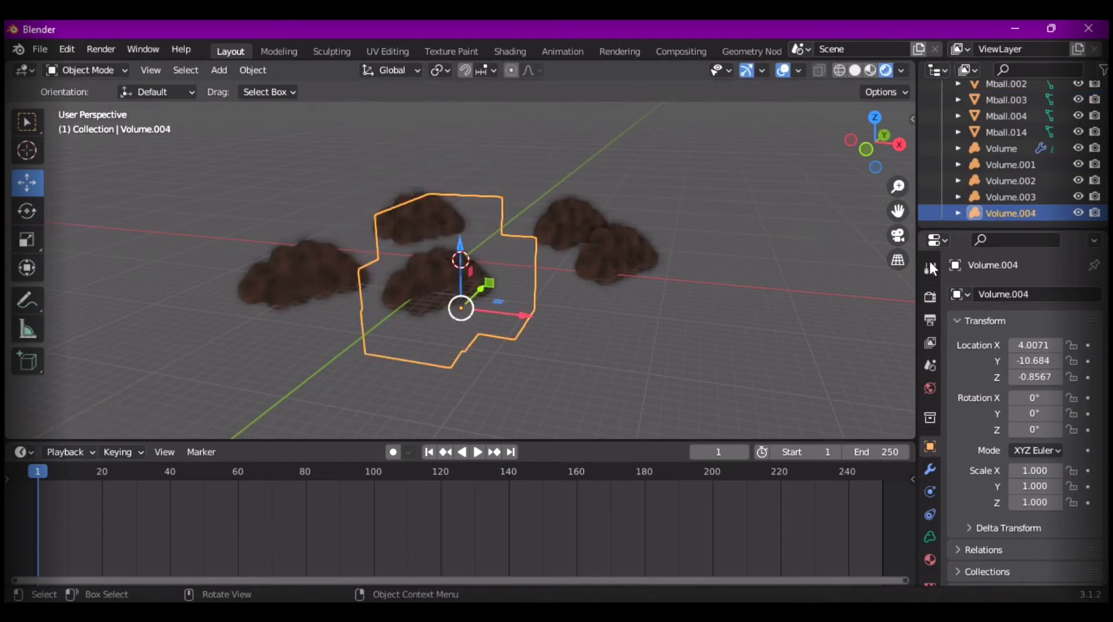
pyautogui.click(1005, 133)
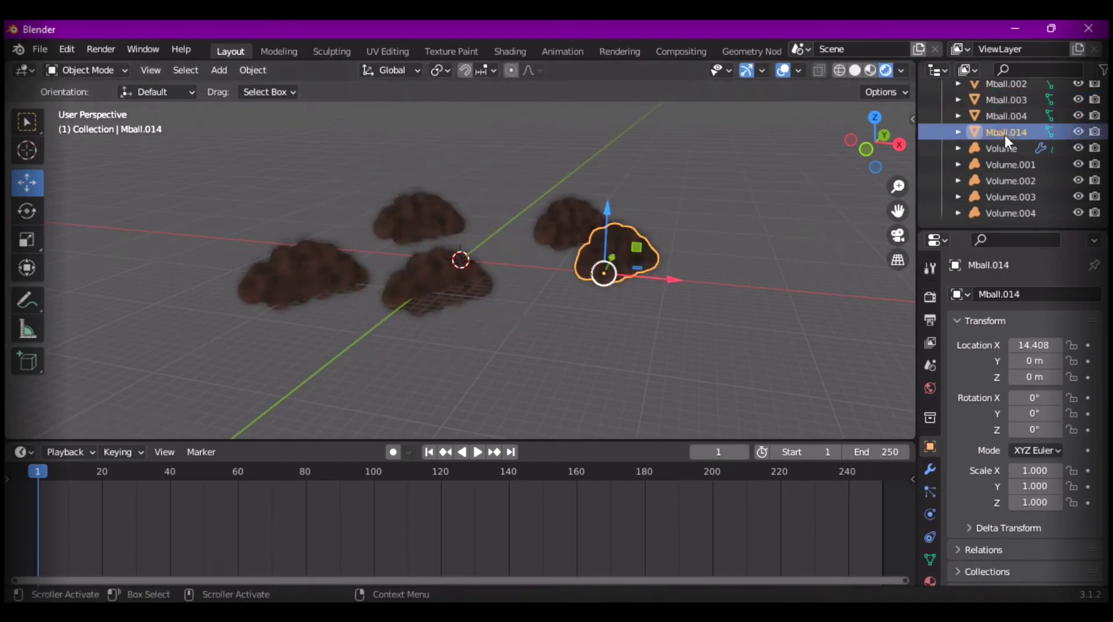
pyautogui.click(1007, 117)
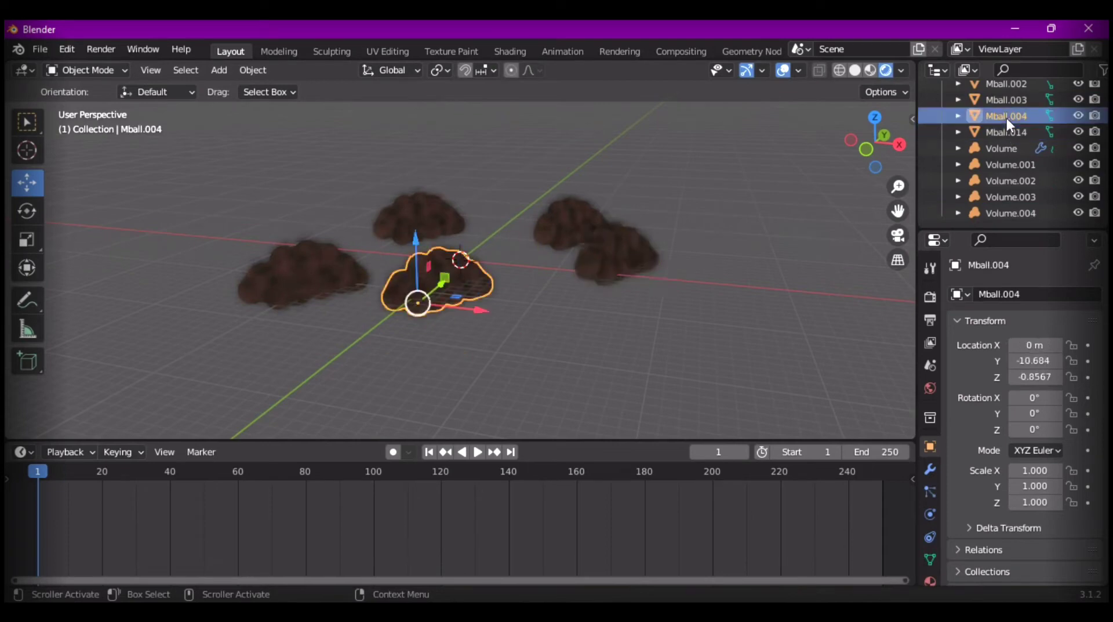
pyautogui.click(1014, 210)
pyautogui.moveTo(497, 310); pyautogui.dragTo(548, 322)
pyautogui.moveTo(490, 248); pyautogui.dragTo(490, 223)
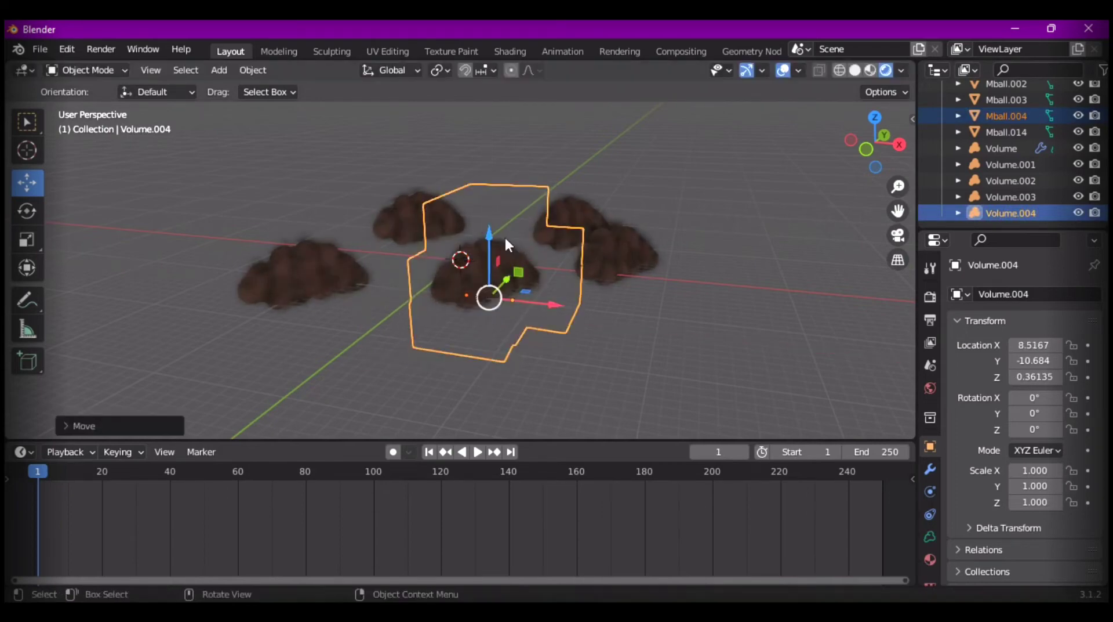
# - Move the selected Mball.004 and Volume.004 cloud outward until the volume sits at about X 11.27 m and Y -18.41 m
pyautogui.moveTo(708, 253); pyautogui.dragTo(551, 363, button='middle')
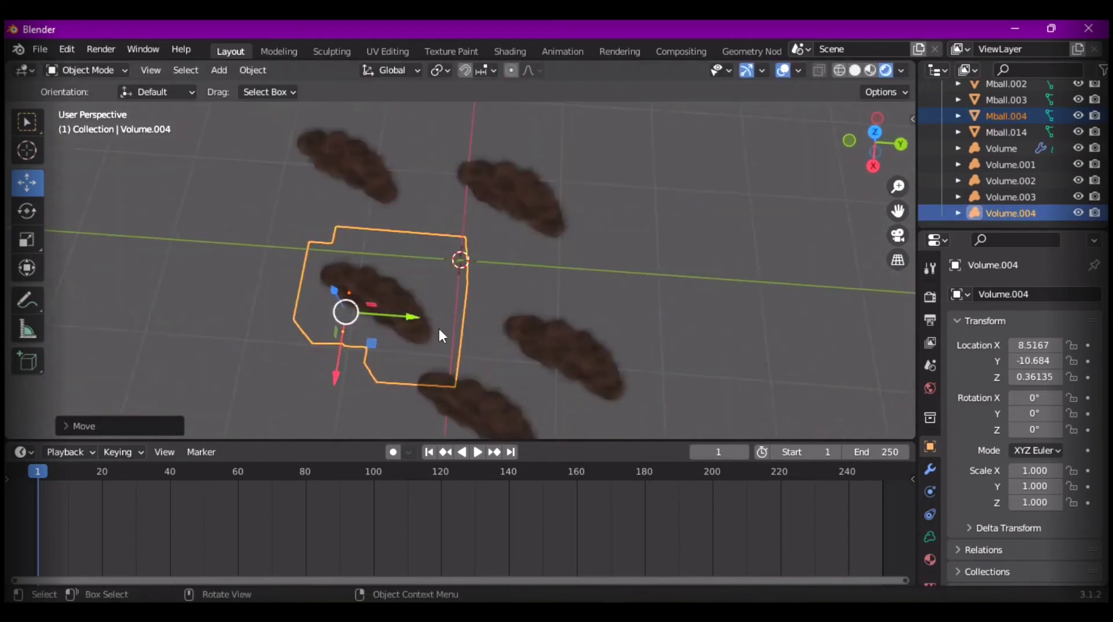
pyautogui.moveTo(403, 311); pyautogui.dragTo(222, 395)
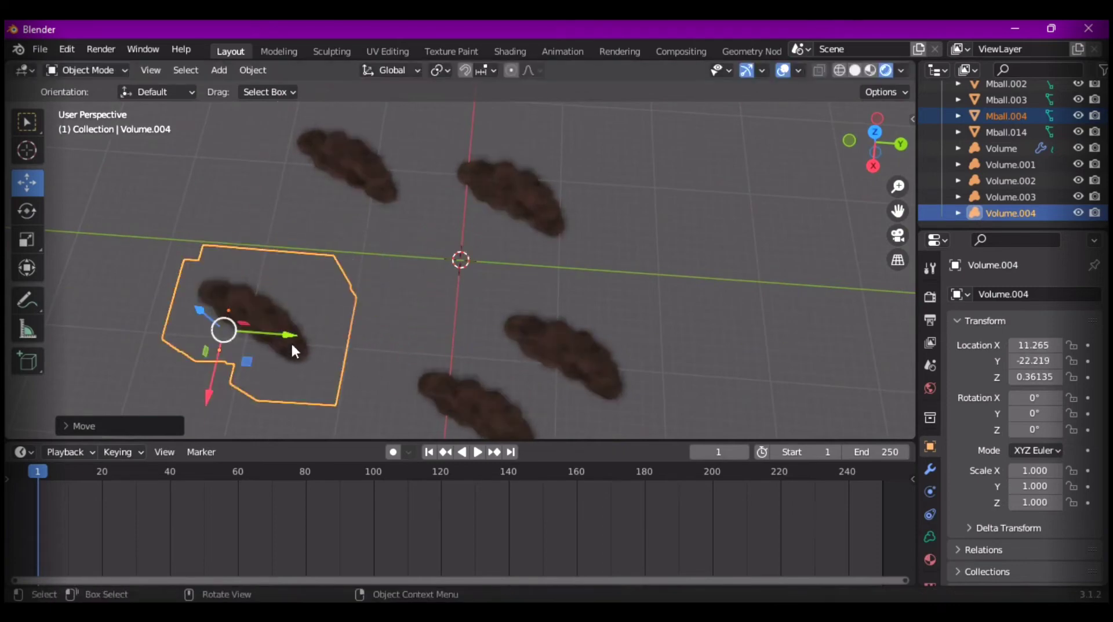
pyautogui.moveTo(292, 335); pyautogui.dragTo(332, 333)
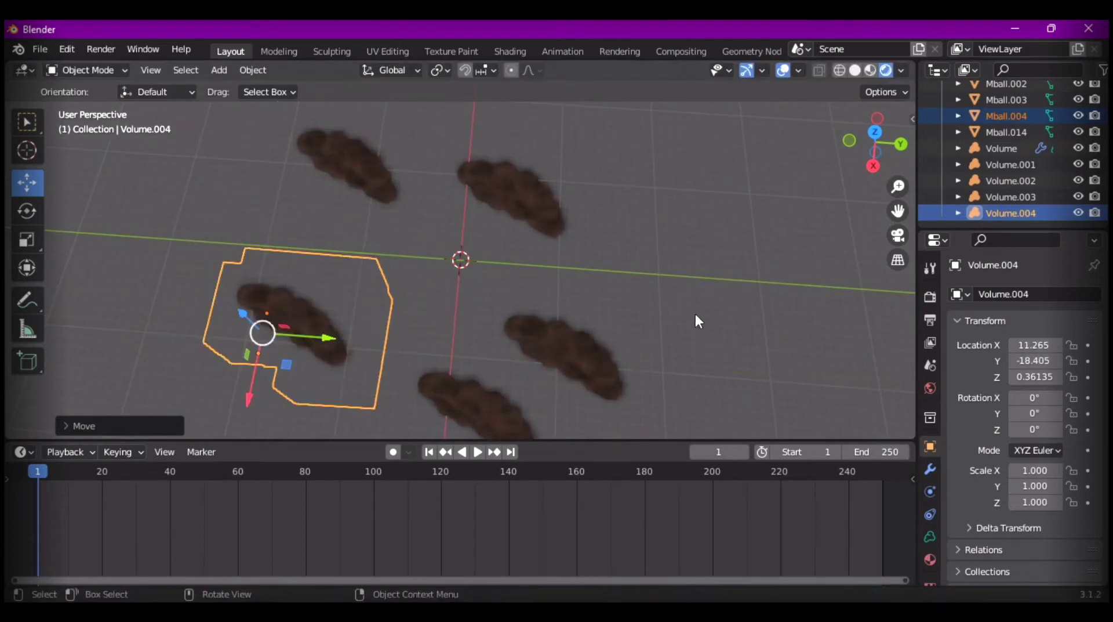
# - Select Mball.002 together with Volume.002 and move that cloud to about X 5.44 m and Y 10.55 m
pyautogui.click(575, 348)
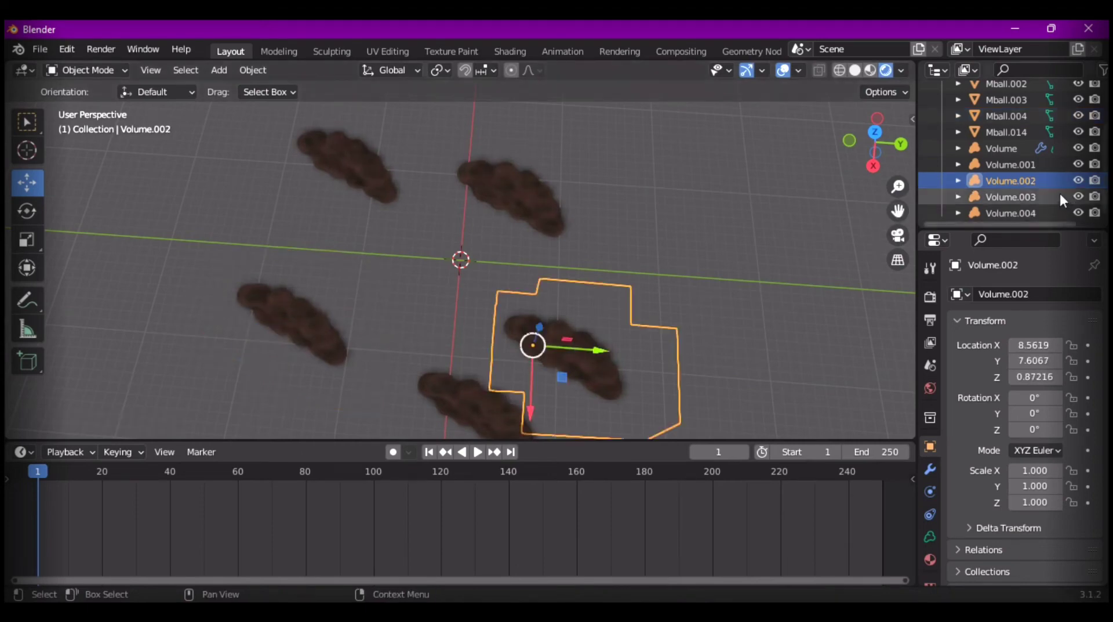
pyautogui.click(1022, 133)
pyautogui.click(1022, 116)
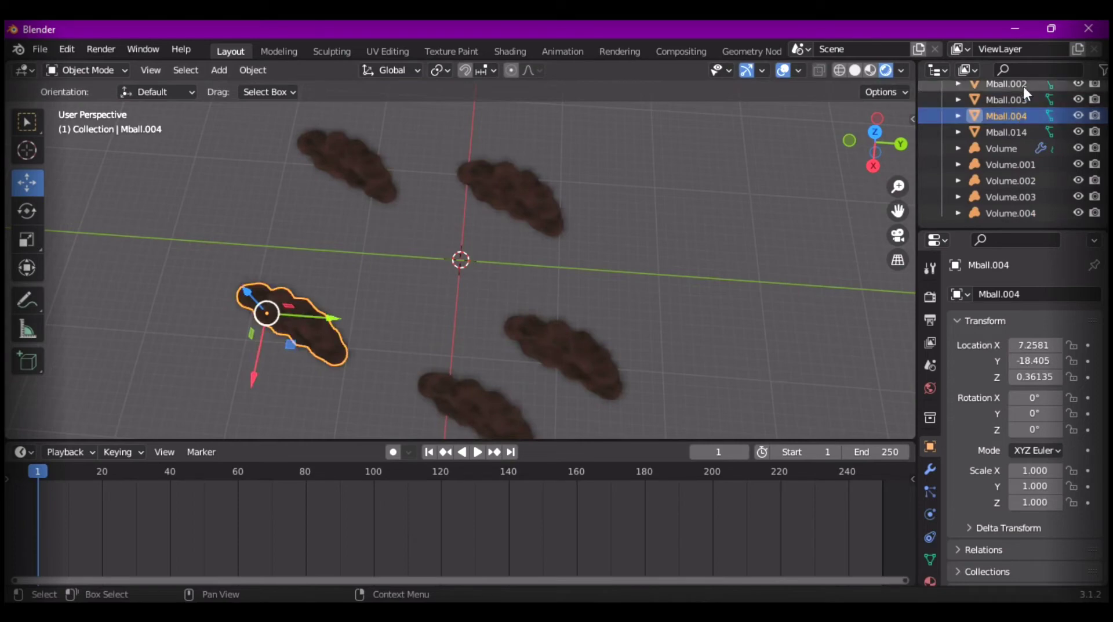
pyautogui.click(1023, 84)
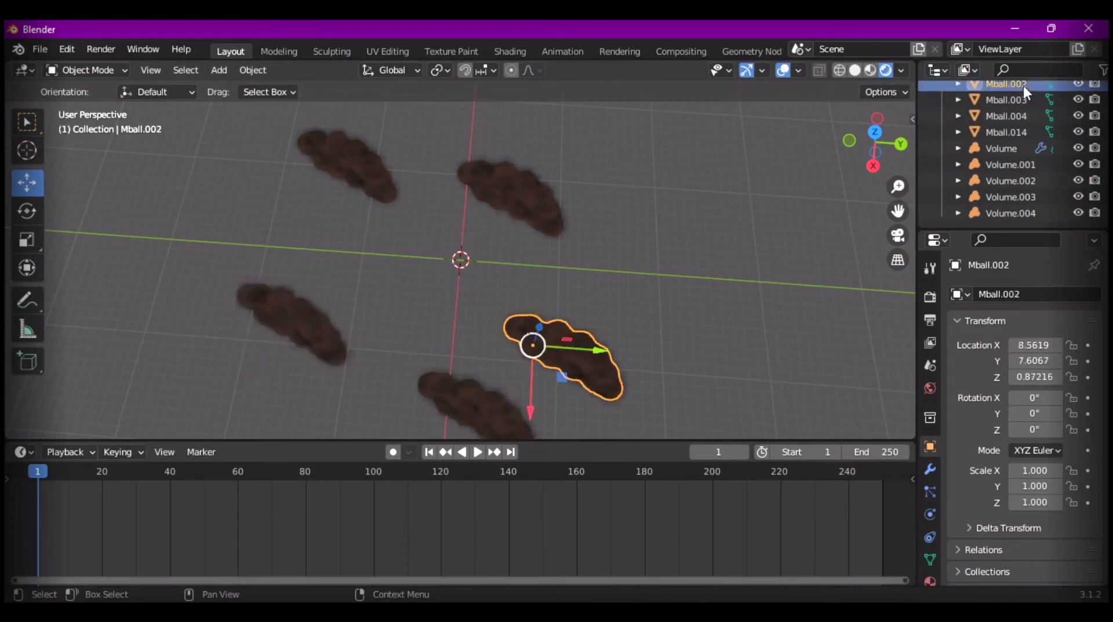
pyautogui.click(1009, 181)
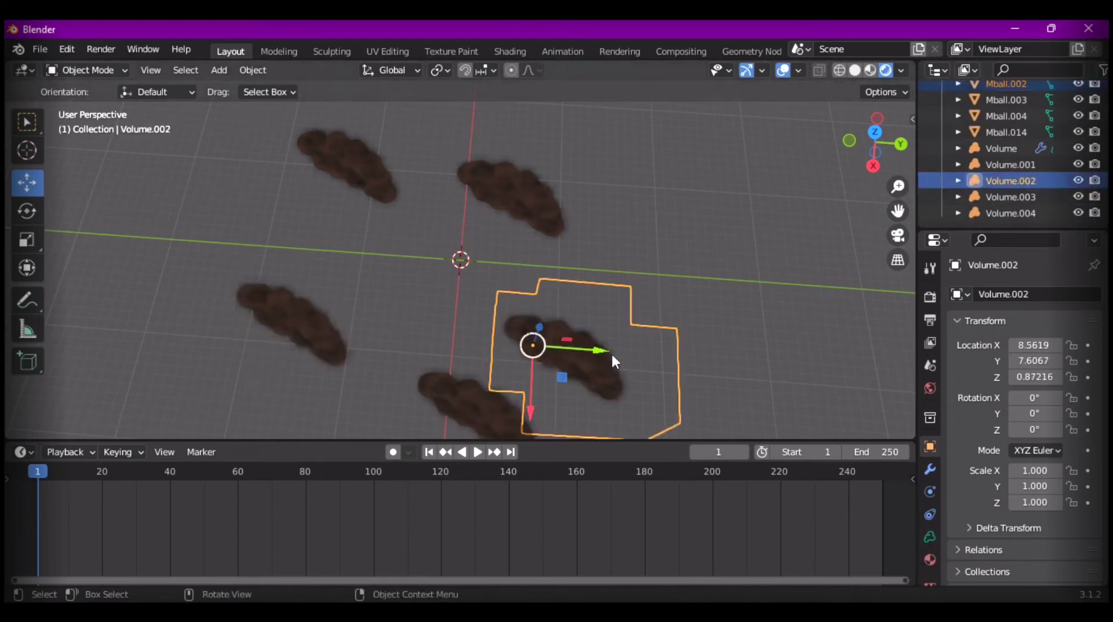
pyautogui.moveTo(598, 350); pyautogui.dragTo(626, 338)
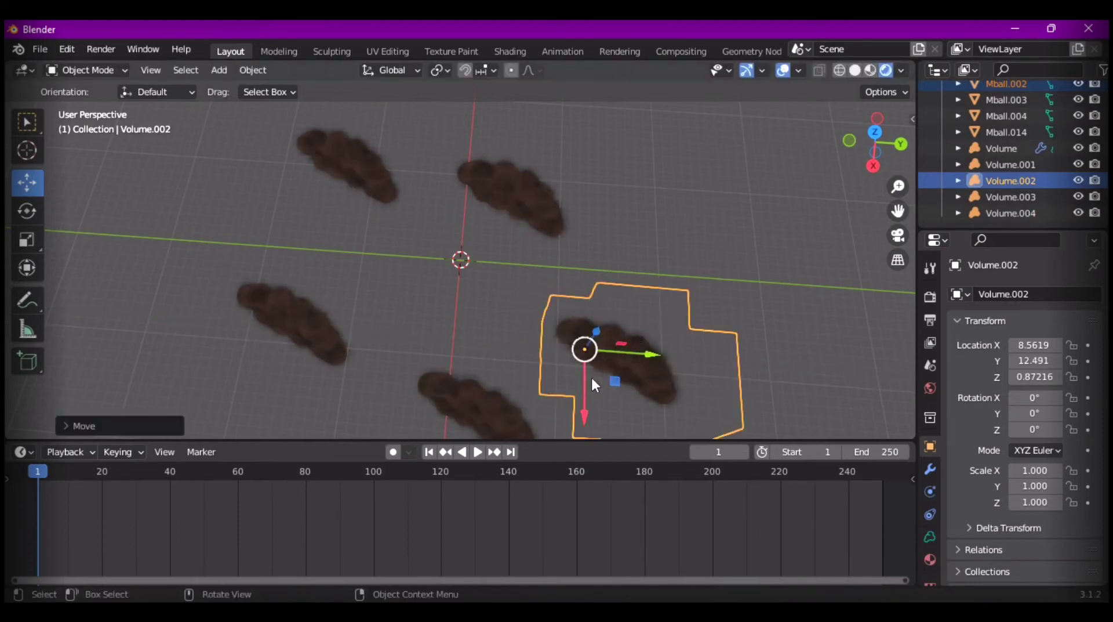
pyautogui.moveTo(585, 415); pyautogui.dragTo(627, 322)
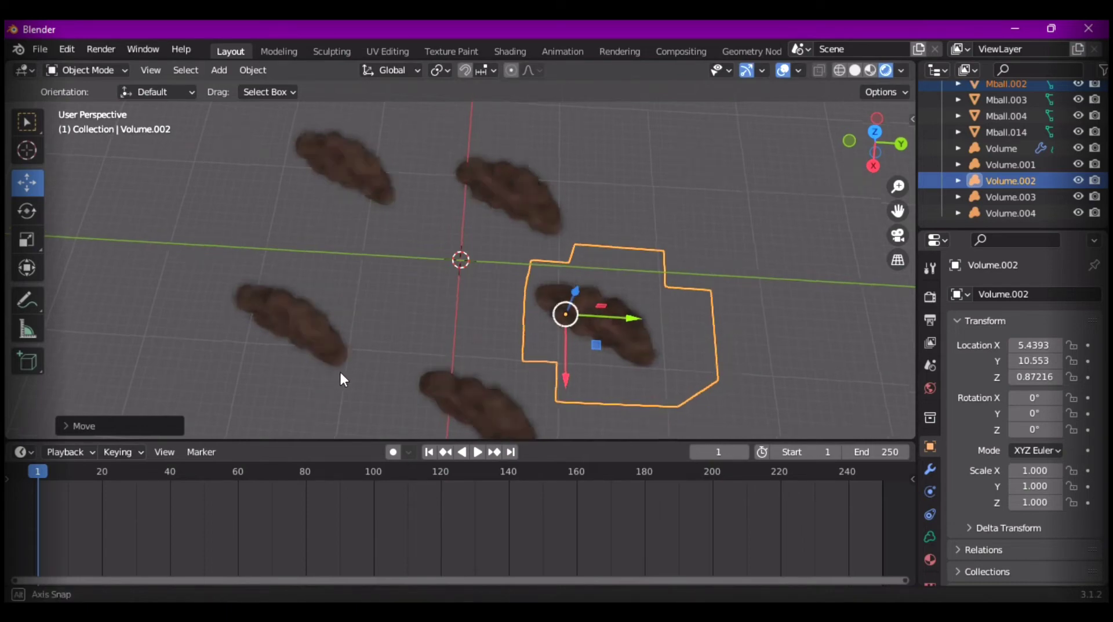
pyautogui.moveTo(339, 371); pyautogui.dragTo(393, 261, button='middle')
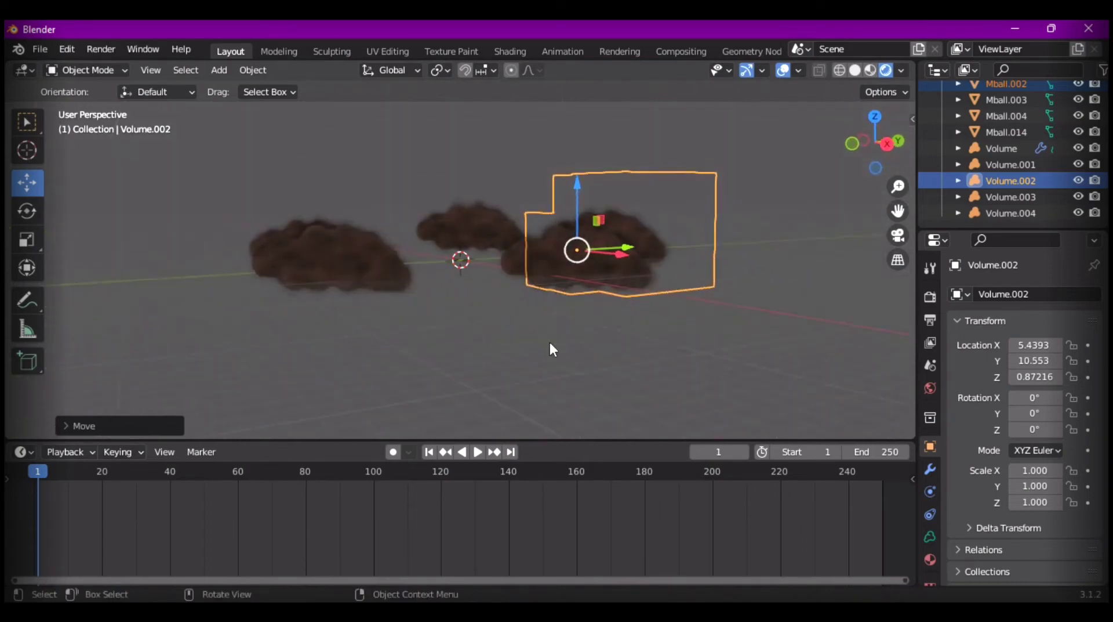
pyautogui.scroll(-1, 543, 329)
pyautogui.moveTo(563, 371); pyautogui.dragTo(560, 399, button='middle')
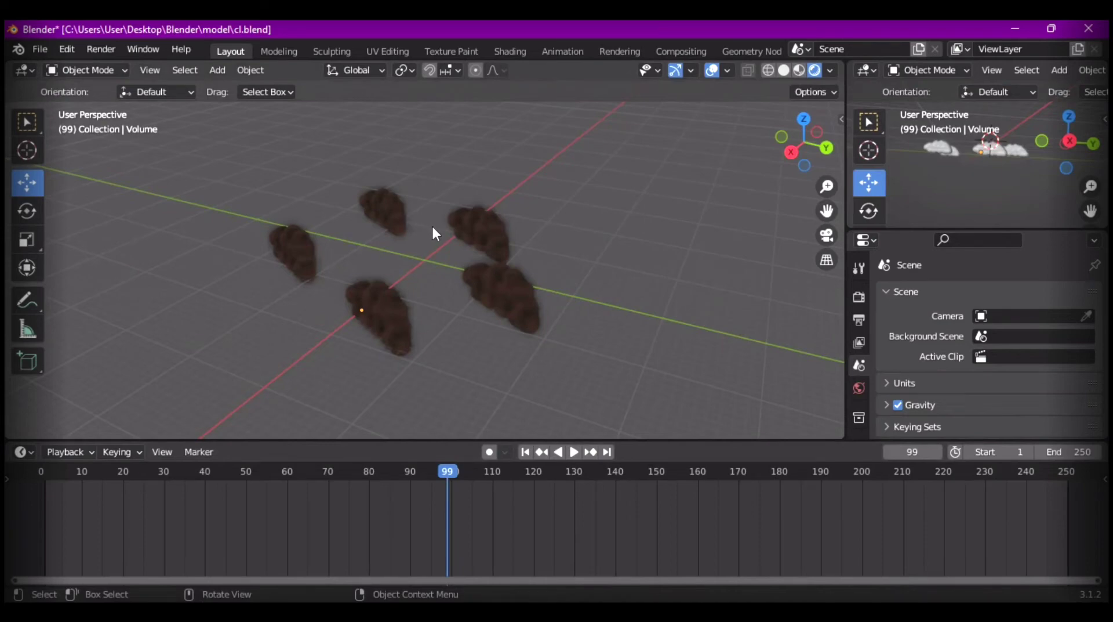
# - Add a Bezier circle at the 3D cursor and scale it slightly
pyautogui.press('shift')
pyautogui.hotkey('shift', 'a')
pyautogui.moveTo(434, 251)
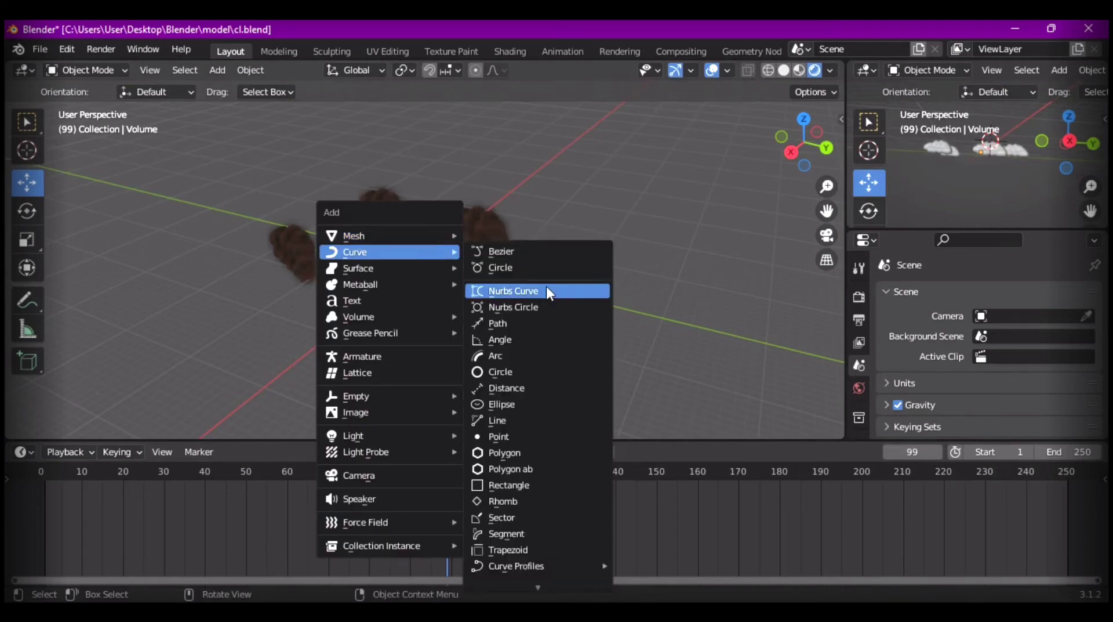
pyautogui.click(531, 269)
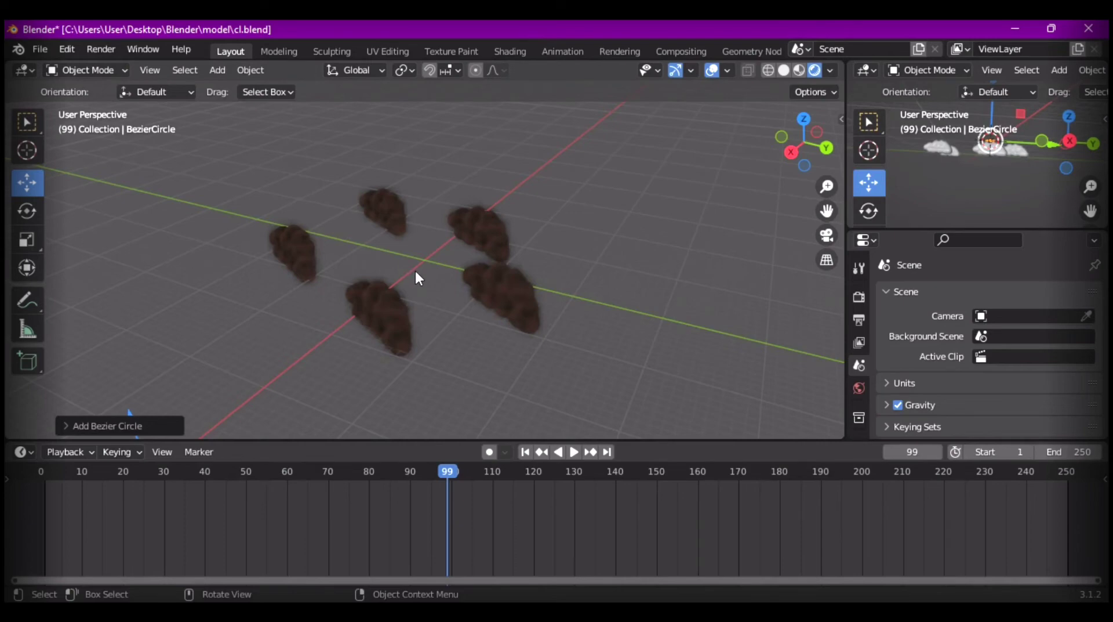
pyautogui.press('s')
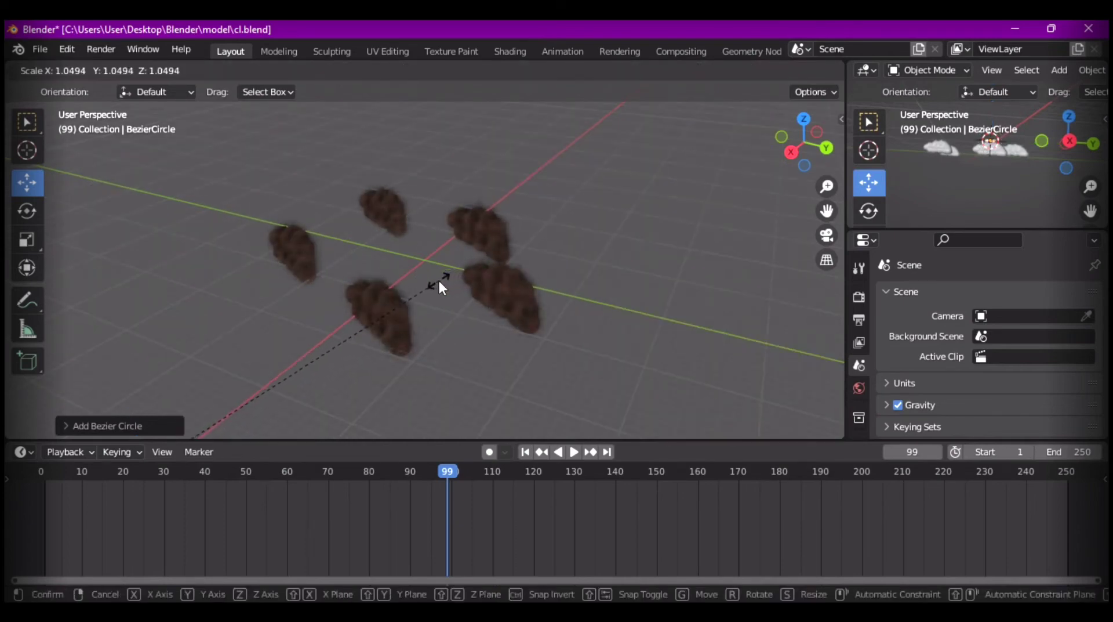
pyautogui.click(437, 277)
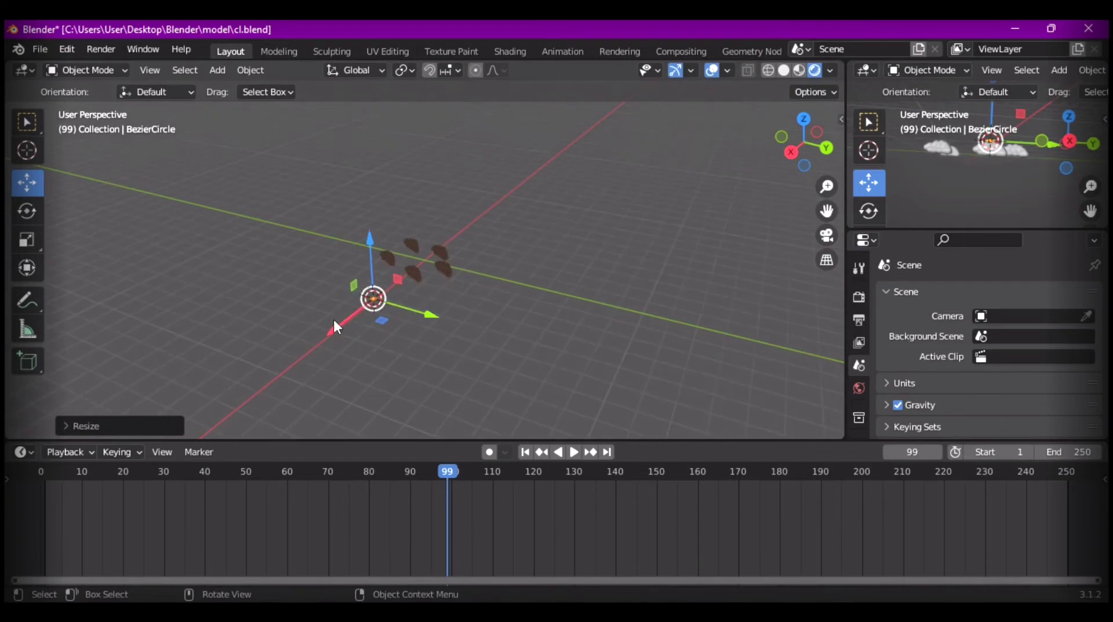
# - Move the Bezier circle along the X axis to the middle of the clouds and scale it up to encircle all five
pyautogui.press('g')
pyautogui.press('x')
pyautogui.click(425, 290)
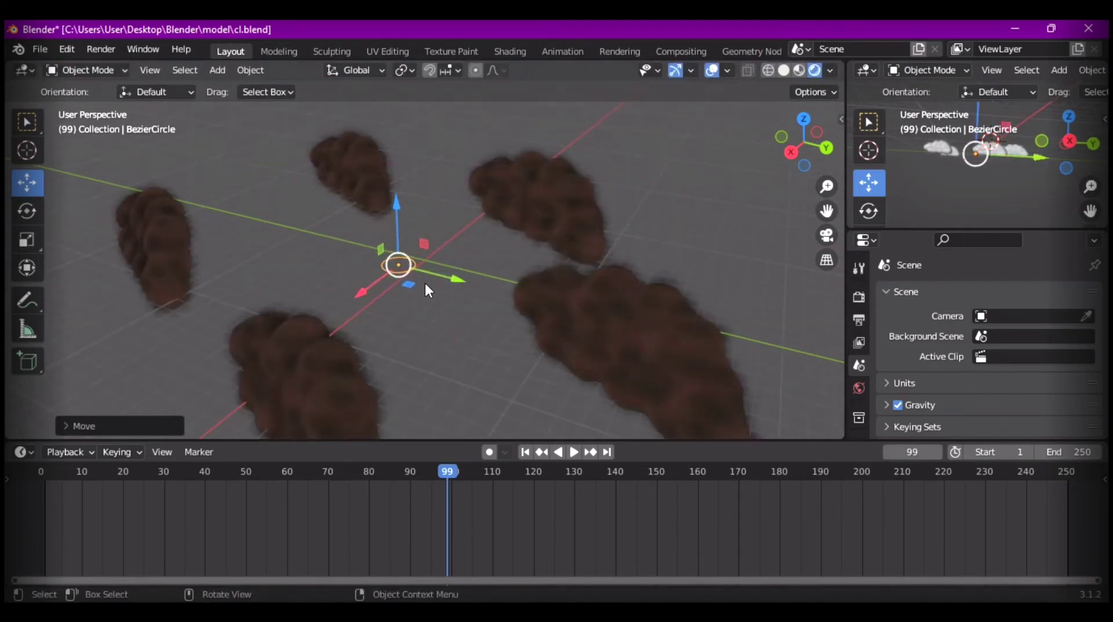
pyautogui.press('s')
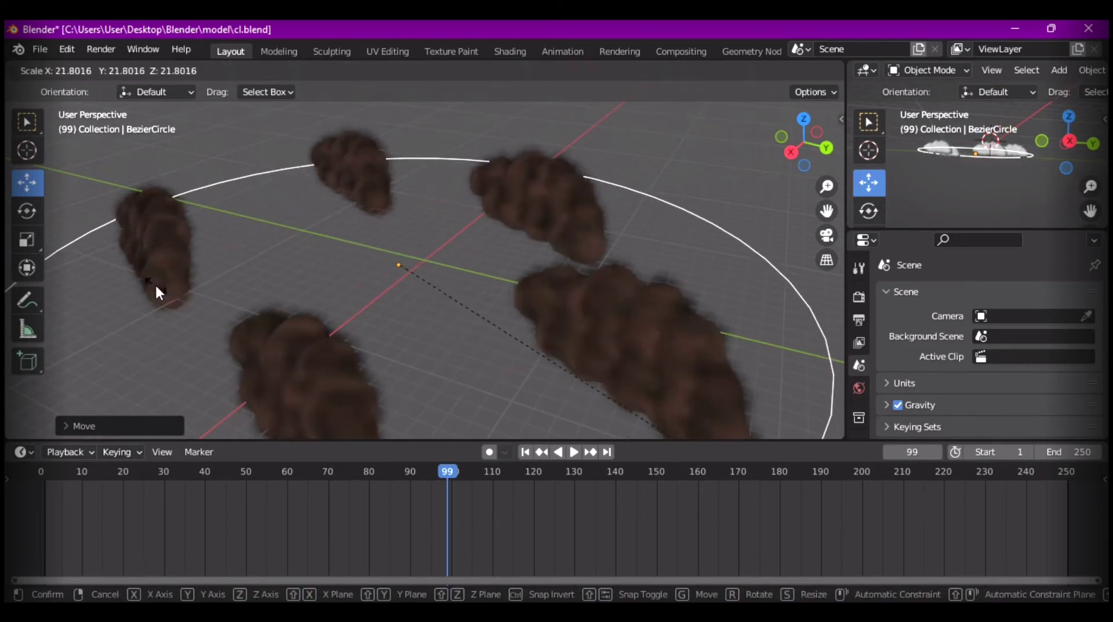
pyautogui.click(351, 299)
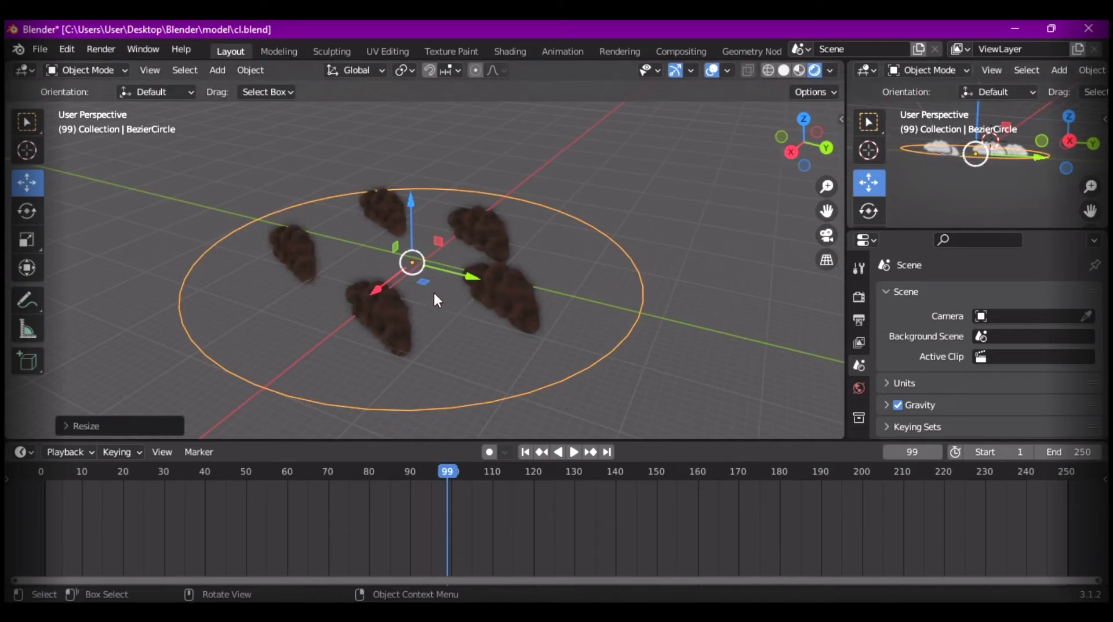
# - Add a camera and move it along the X axis onto the near edge of the Bezier circle
pyautogui.hotkey('shift', 'a')
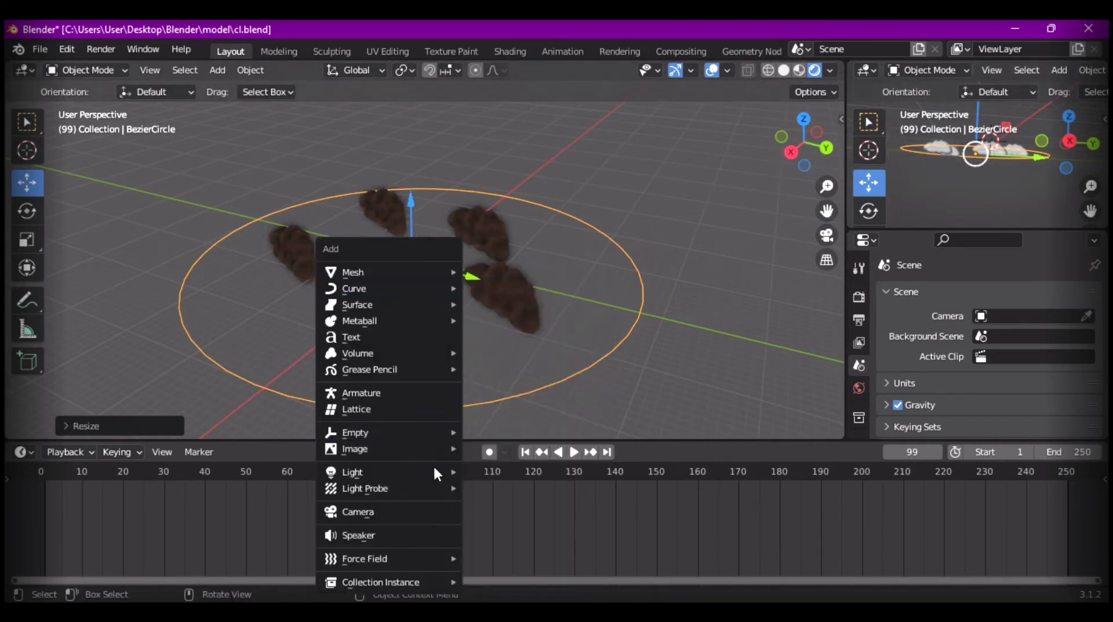
pyautogui.click(423, 511)
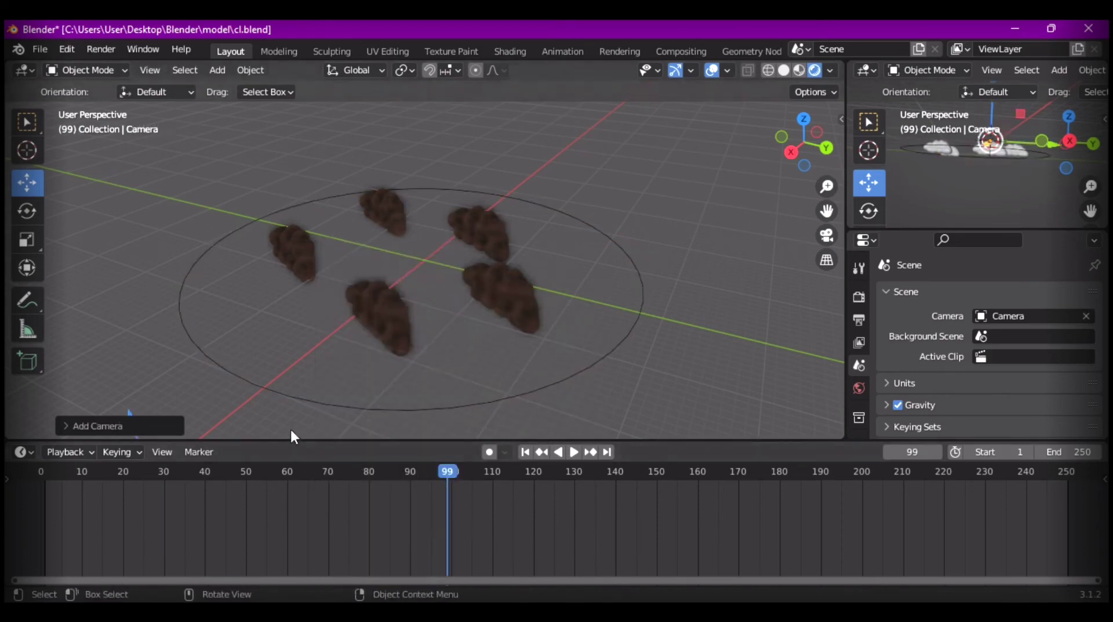
pyautogui.scroll(-4, 329, 363)
pyautogui.moveTo(280, 363); pyautogui.dragTo(340, 314)
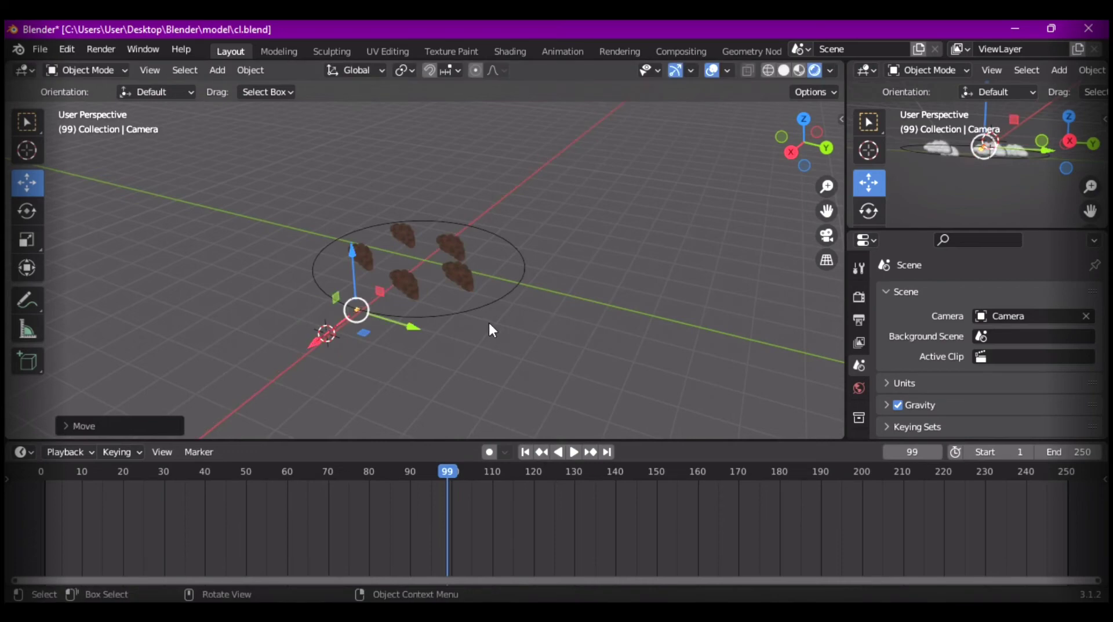
pyautogui.scroll(5, 455, 331)
pyautogui.scroll(-2, 324, 328)
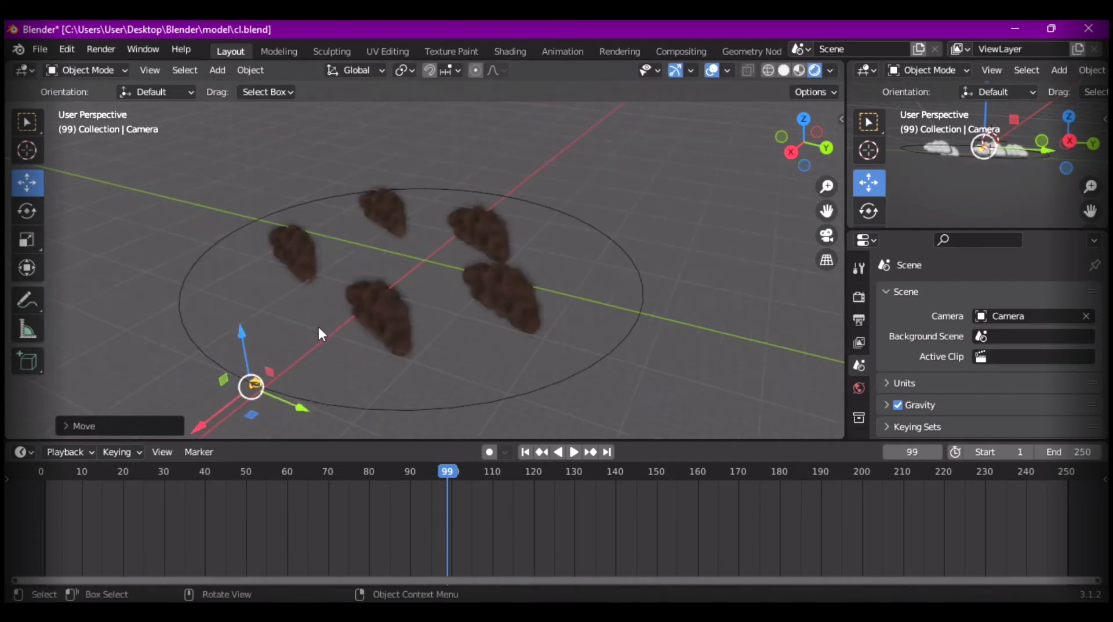
# - Parent the camera to the Bezier circle with Follow Path and play the animation to check its motion
pyautogui.click(257, 383)
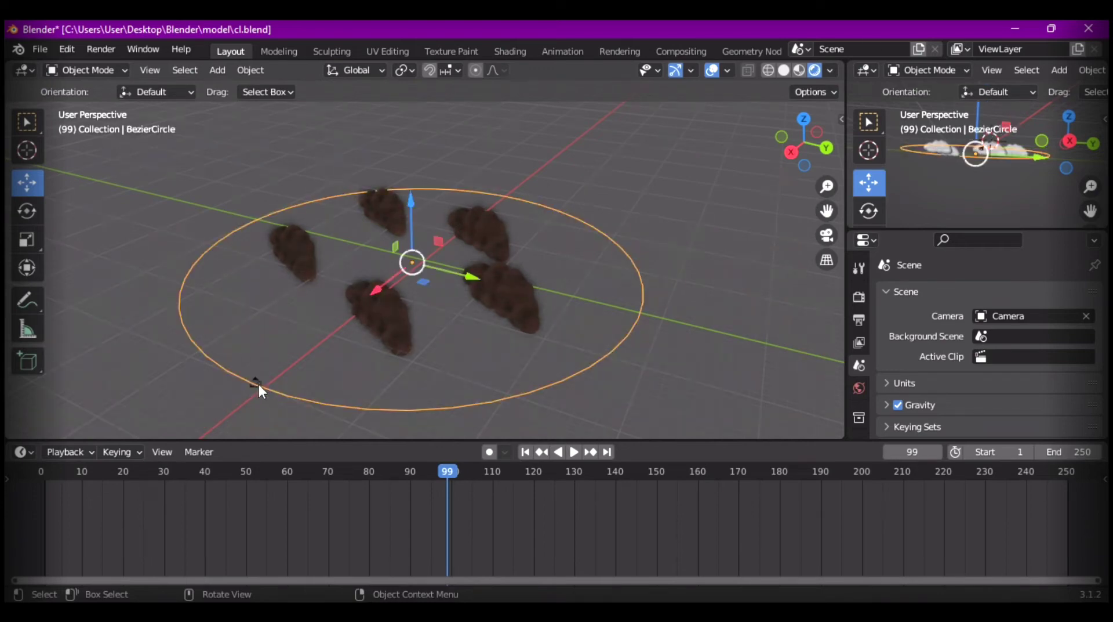
pyautogui.press('ctrl')
pyautogui.keyDown('ctrl'); pyautogui.click(257, 382); pyautogui.keyUp('ctrl')
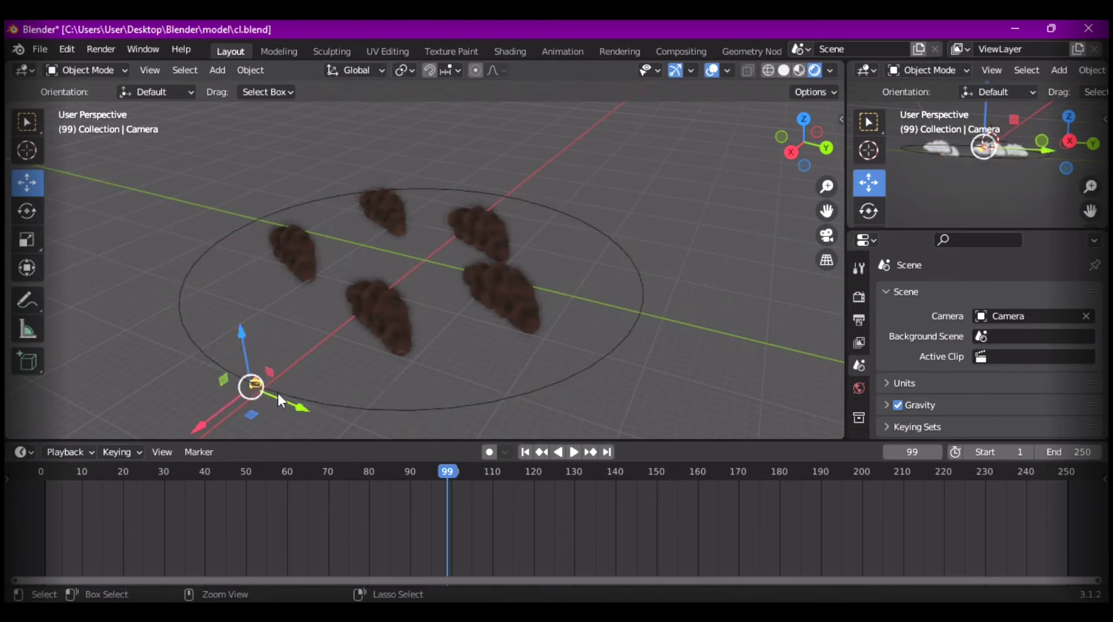
pyautogui.keyDown('shift'); pyautogui.click(331, 408); pyautogui.keyUp('shift')
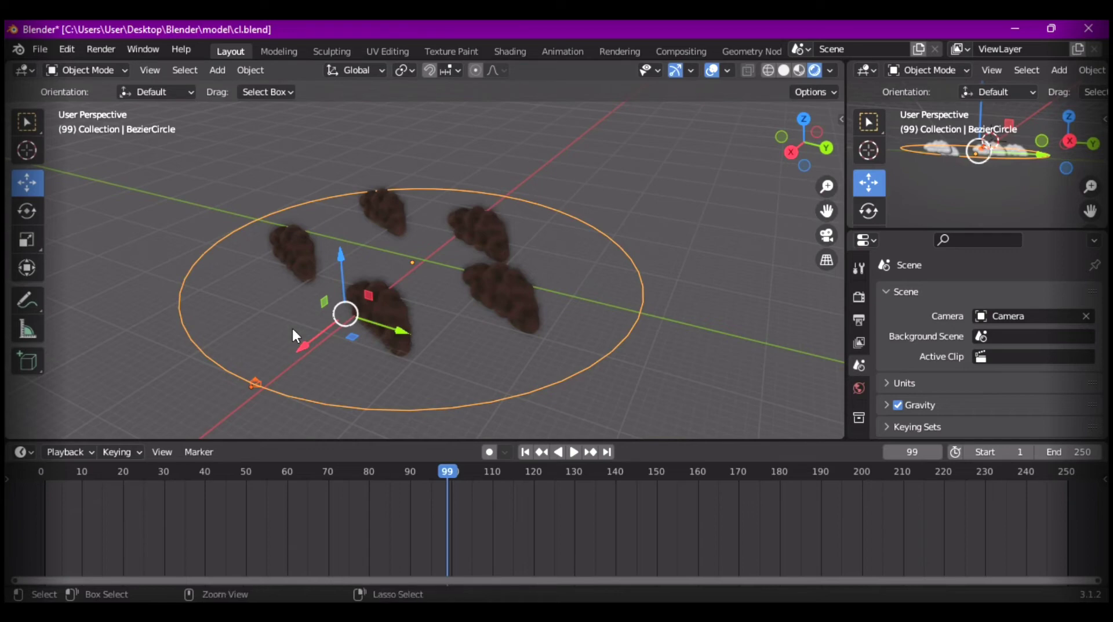
pyautogui.hotkey('ctrl', 'p')
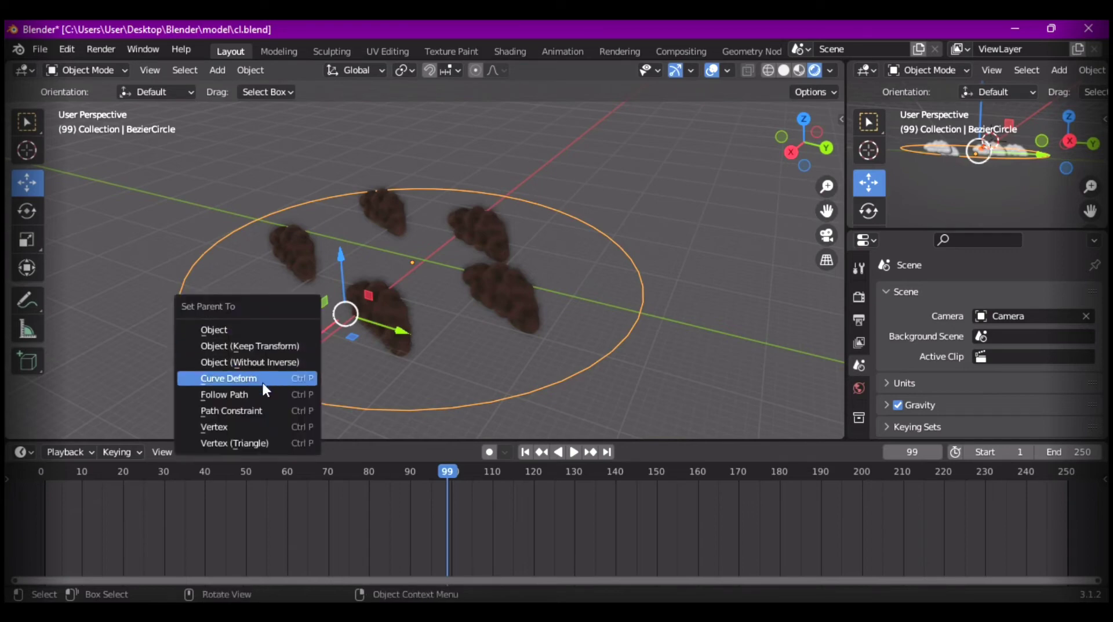
pyautogui.click(224, 395)
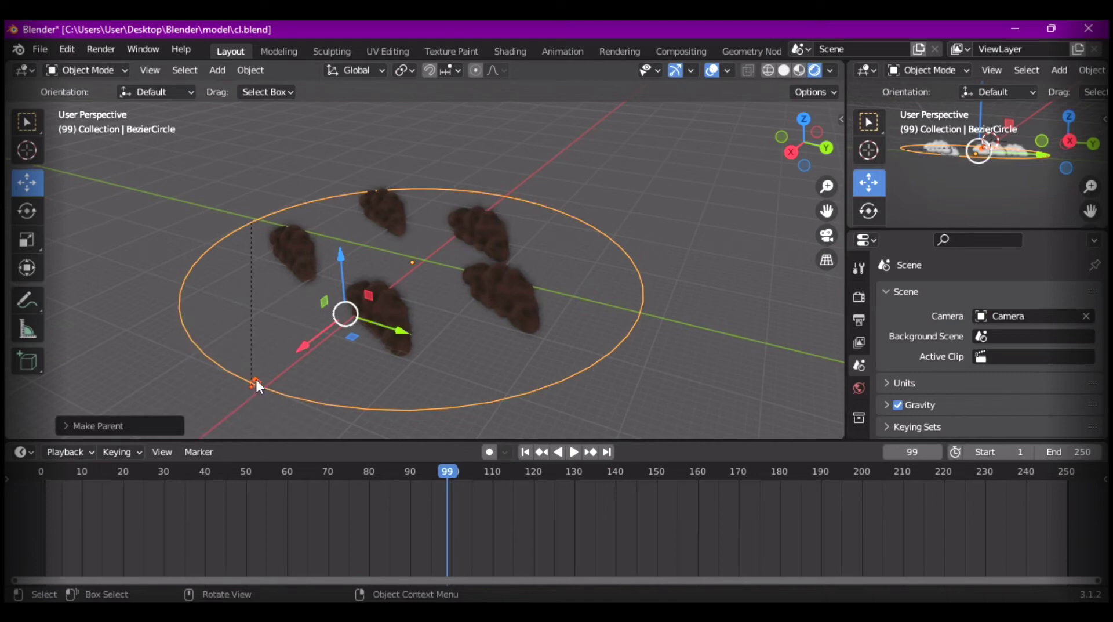
pyautogui.press('space')
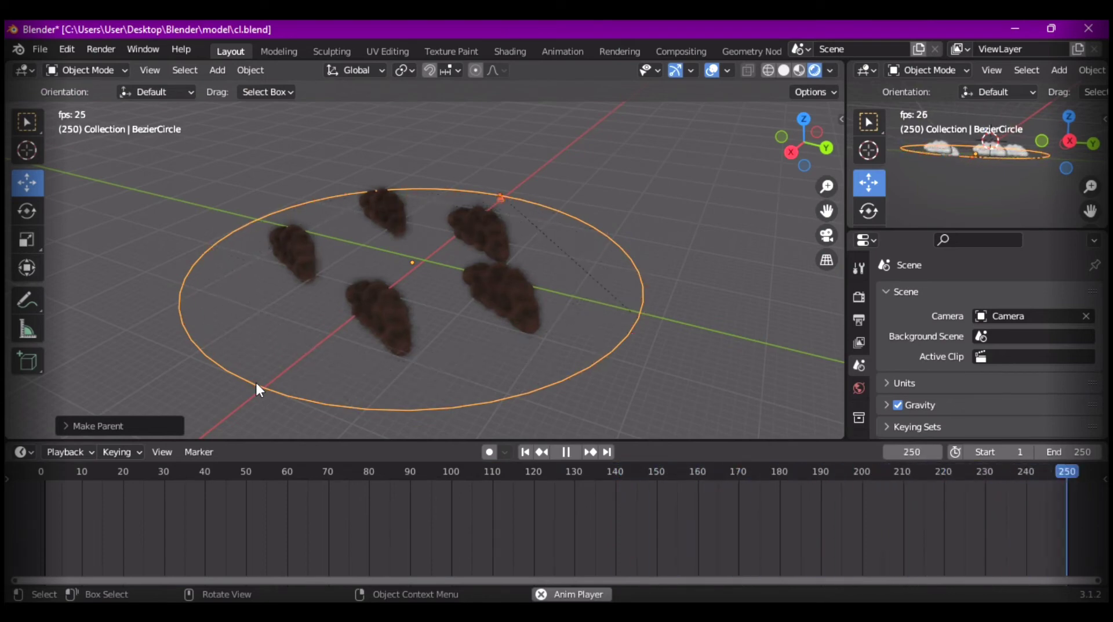
pyautogui.press('Escape')
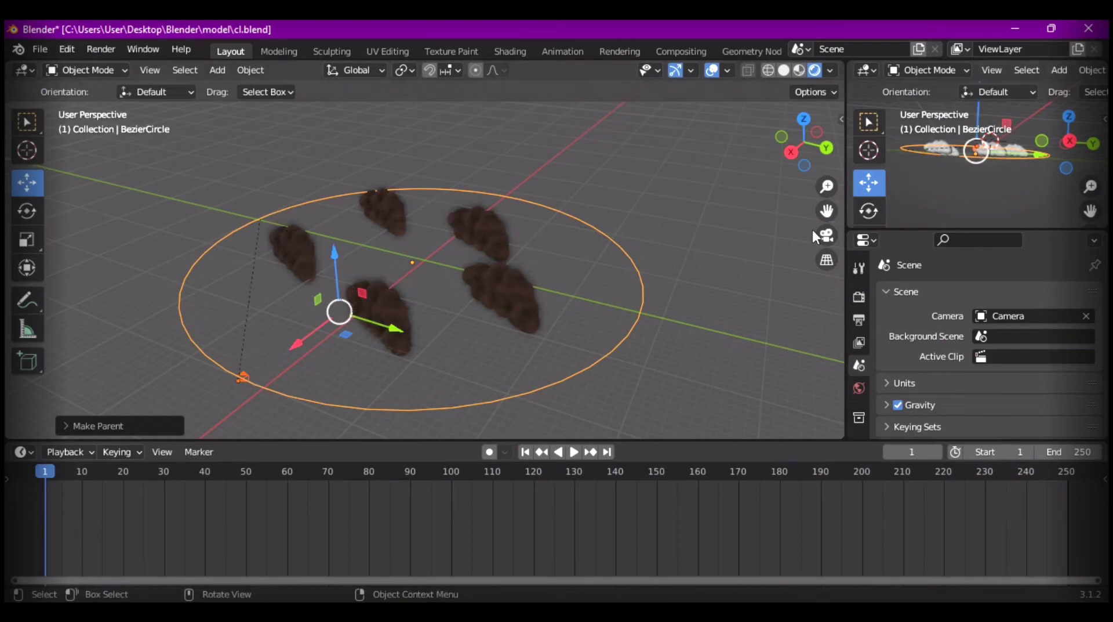
# - Show the Bezier circle's object transform properties in a widened properties area and briefly check the camera view
pyautogui.scroll(-5, 860, 385)
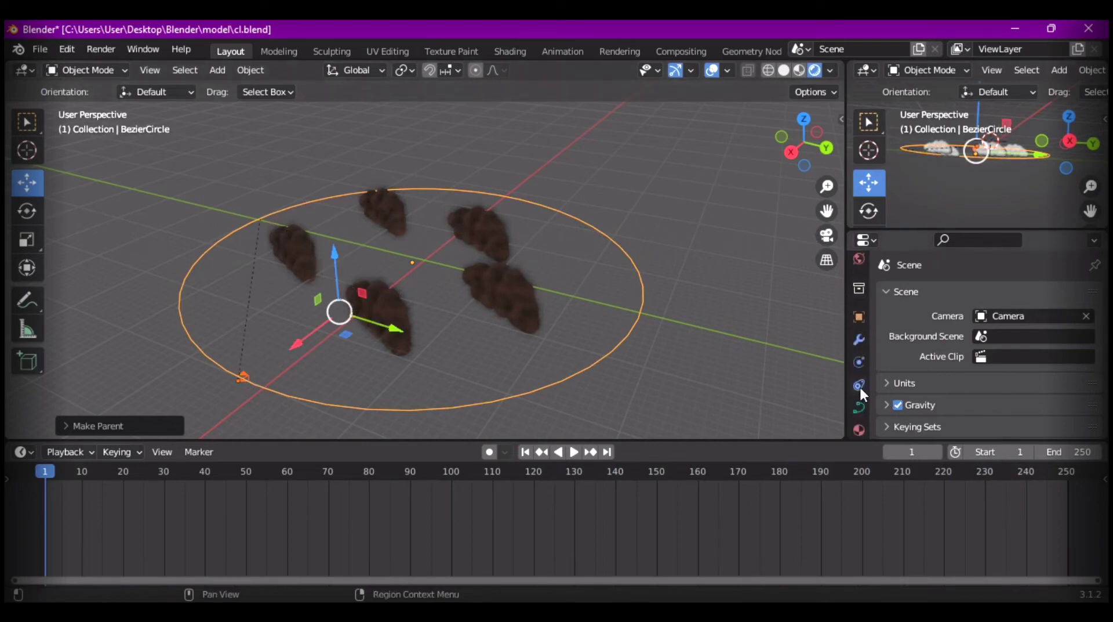
pyautogui.click(859, 317)
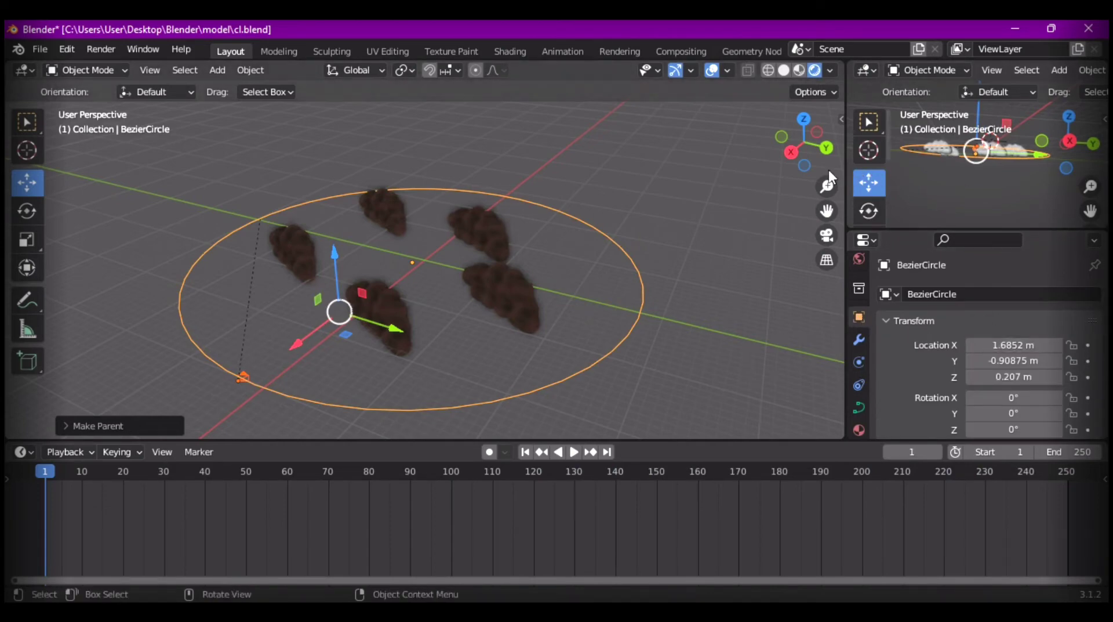
pyautogui.moveTo(846, 166); pyautogui.dragTo(766, 167)
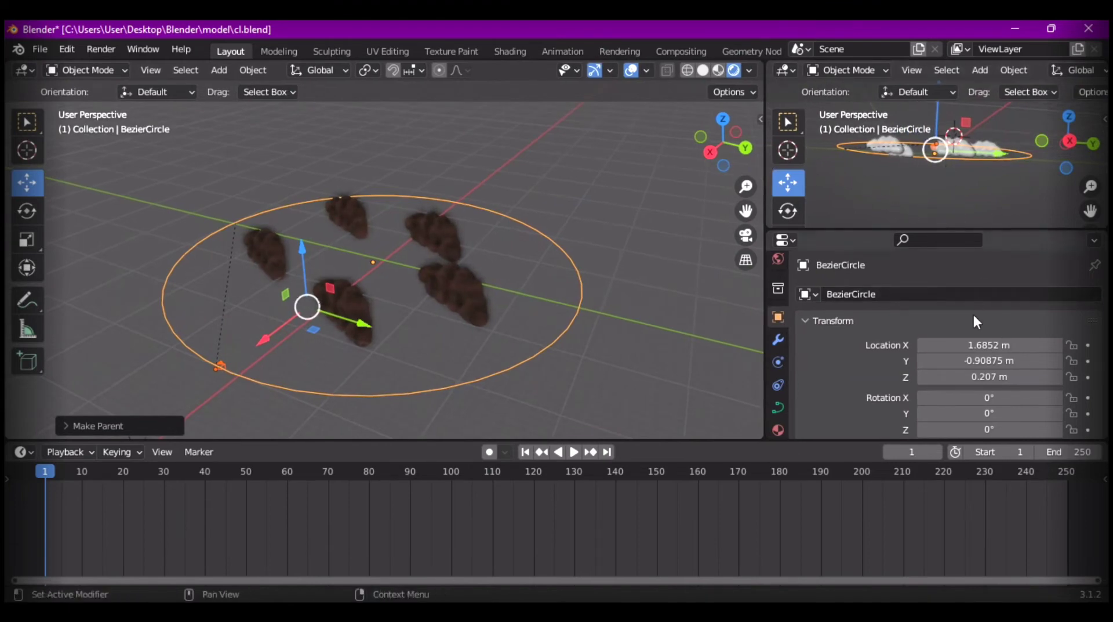
pyautogui.press('KP_0')
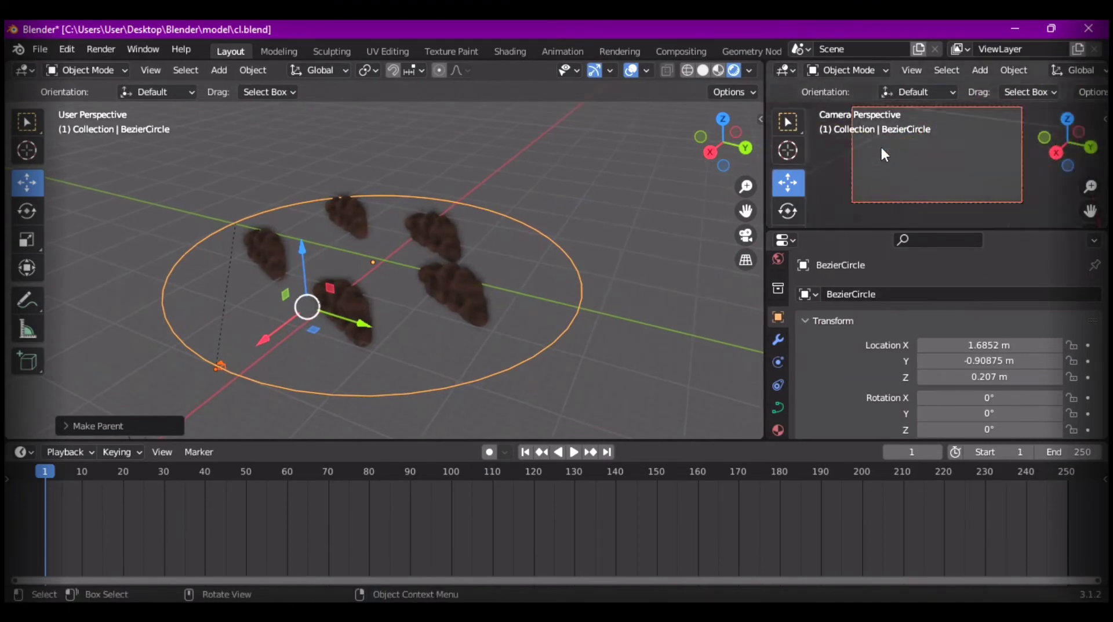
pyautogui.press('KP_0')
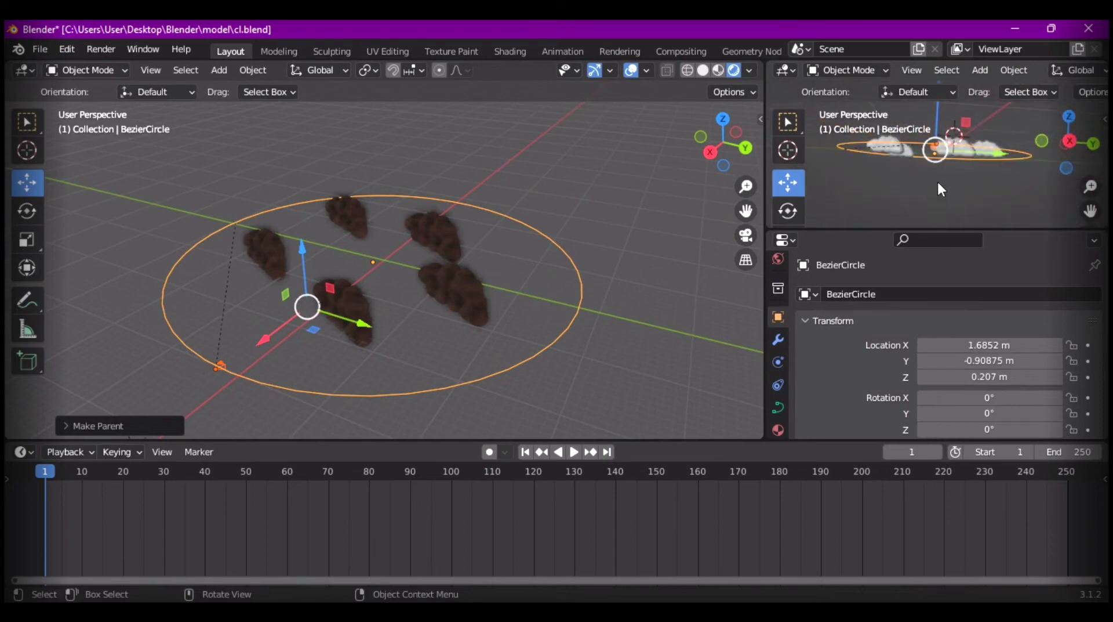
pyautogui.scroll(3, 938, 183)
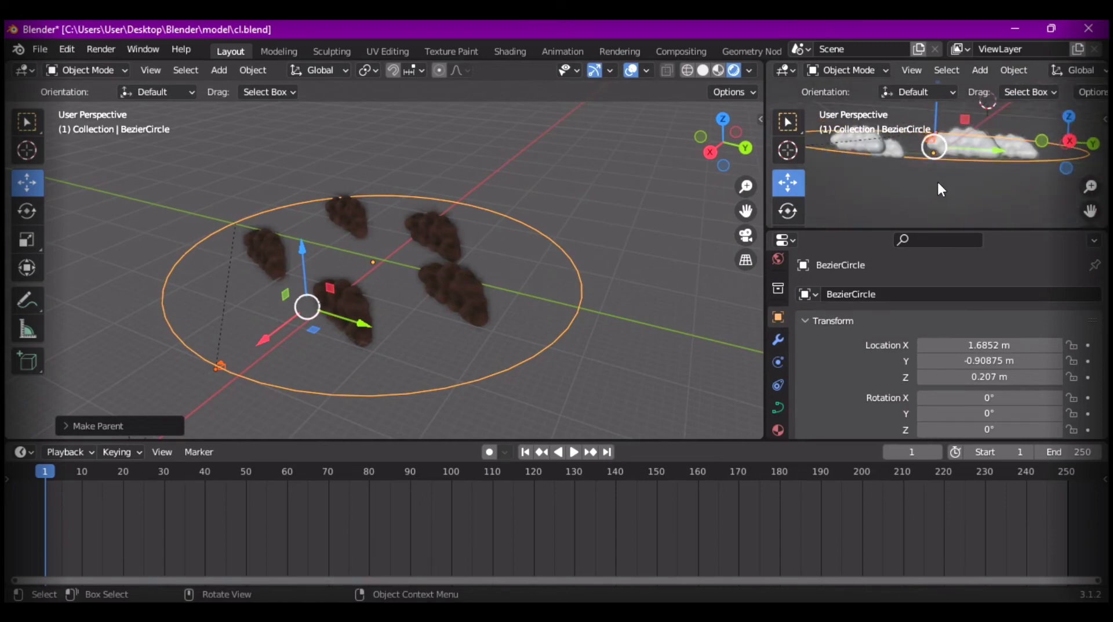
# - Set the Bezier circle's X, Y and Z location to 0 m
pyautogui.doubleClick(967, 345)
pyautogui.write('0')
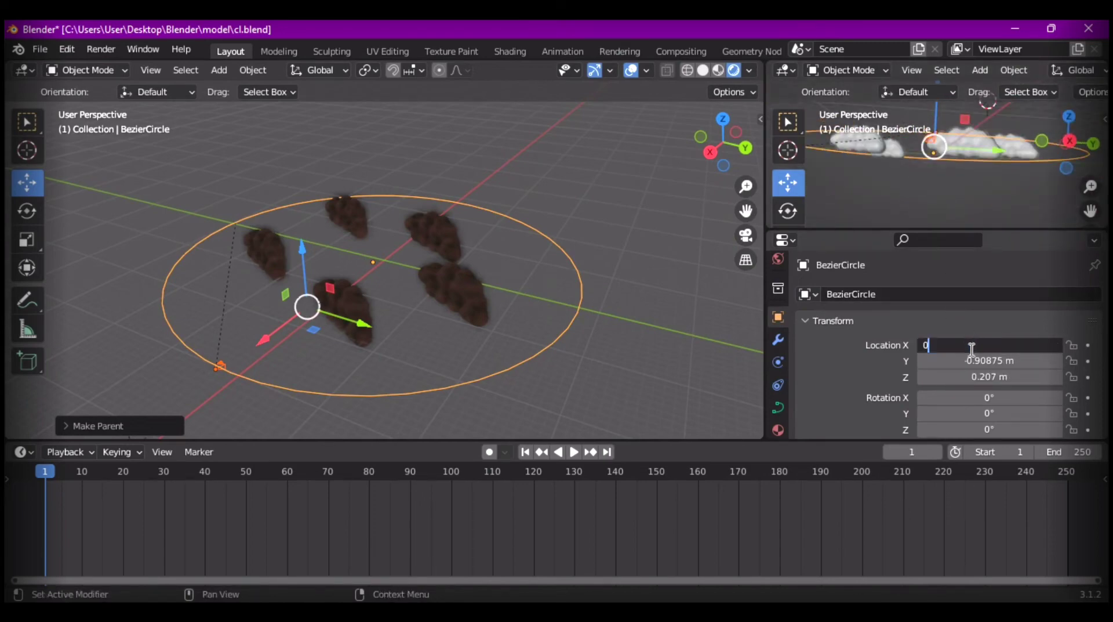
pyautogui.press('Return')
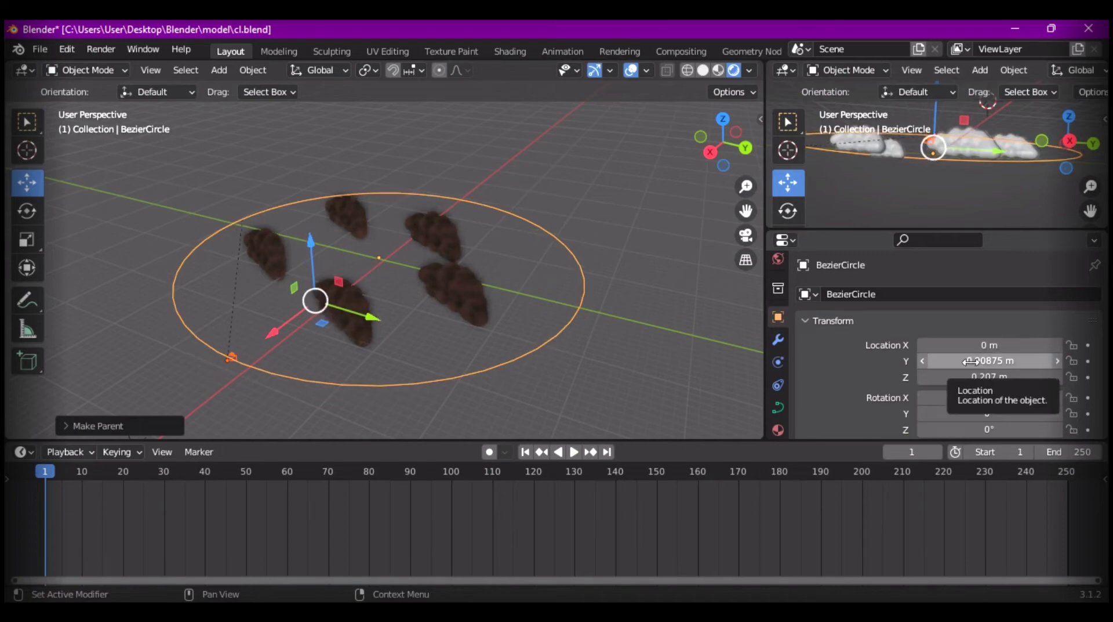
pyautogui.doubleClick(974, 360)
pyautogui.write('0')
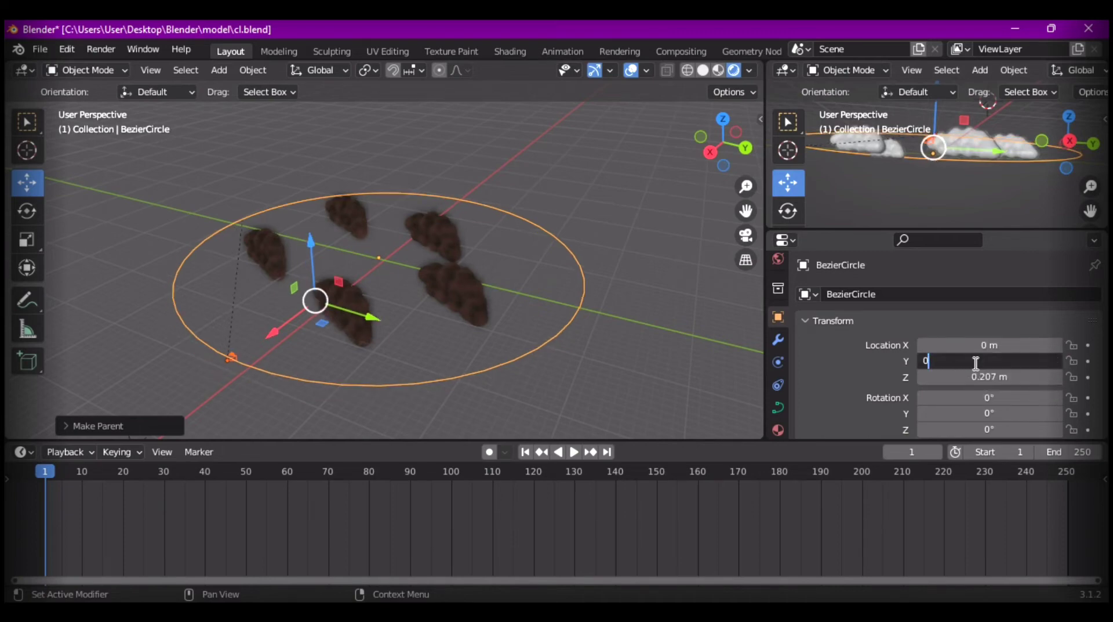
pyautogui.press('Return')
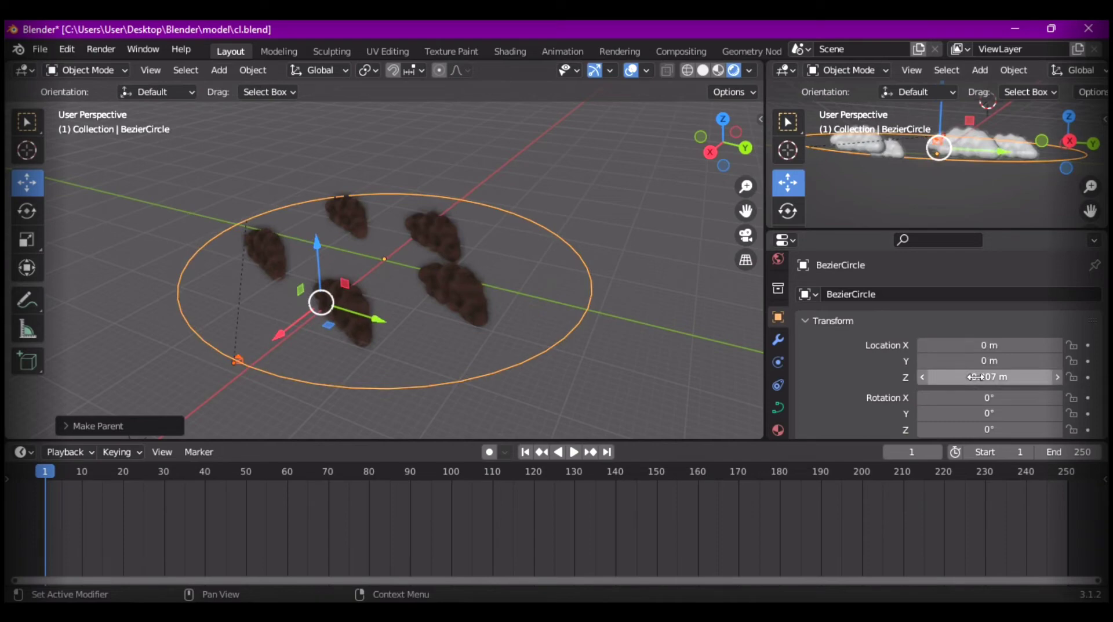
pyautogui.doubleClick(974, 376)
pyautogui.write('0')
pyautogui.press('Return')
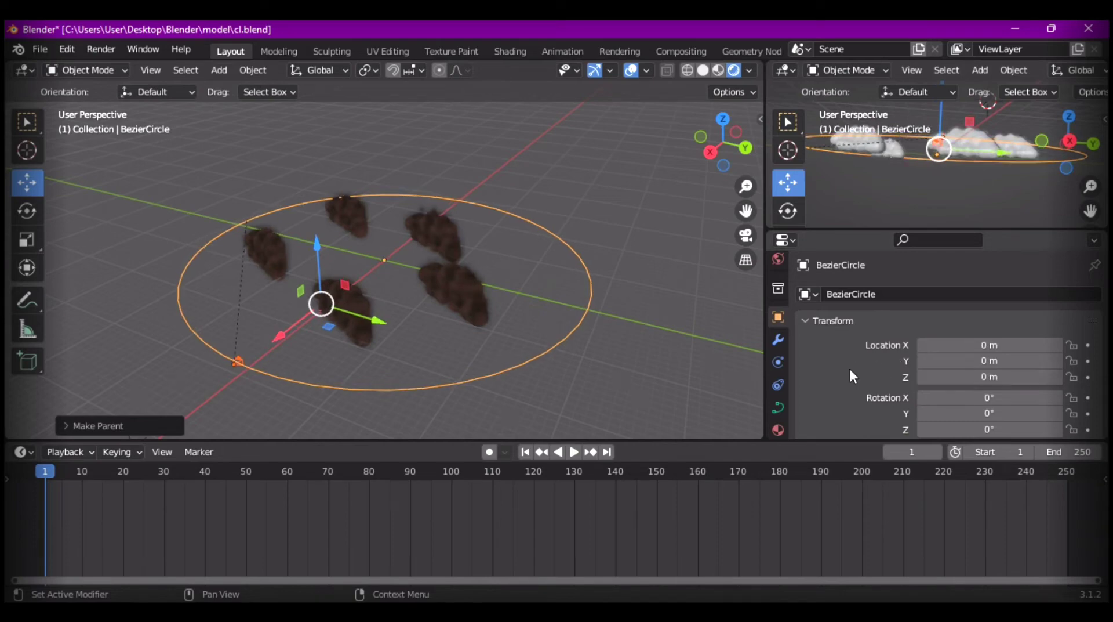
# - Switch the smaller 3D viewport to the camera view
pyautogui.press('KP_0')
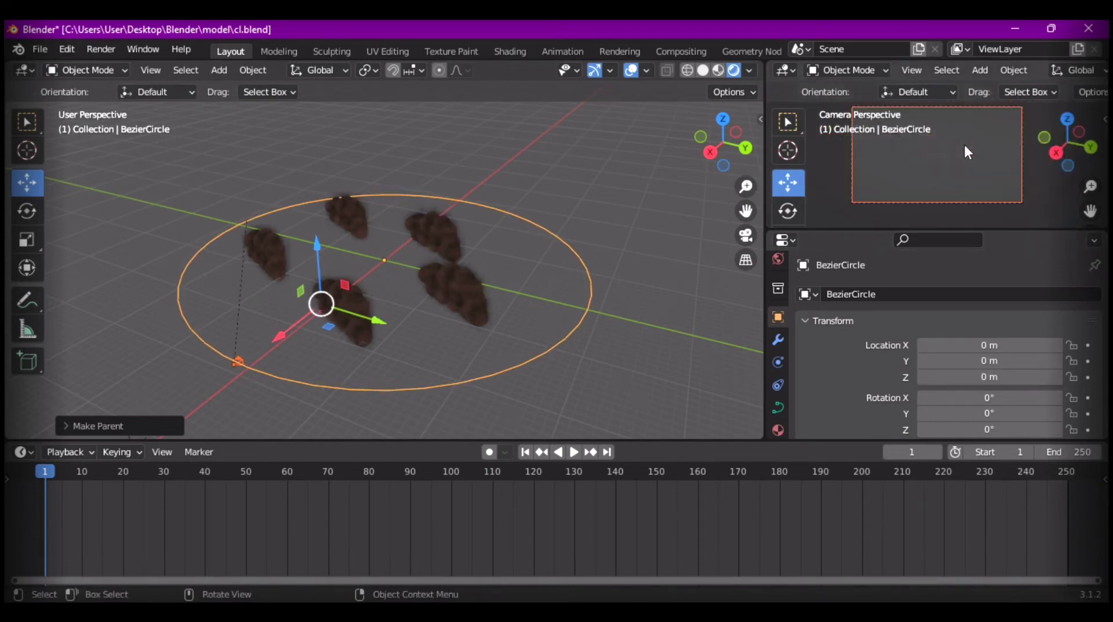
pyautogui.scroll(-2, 932, 405)
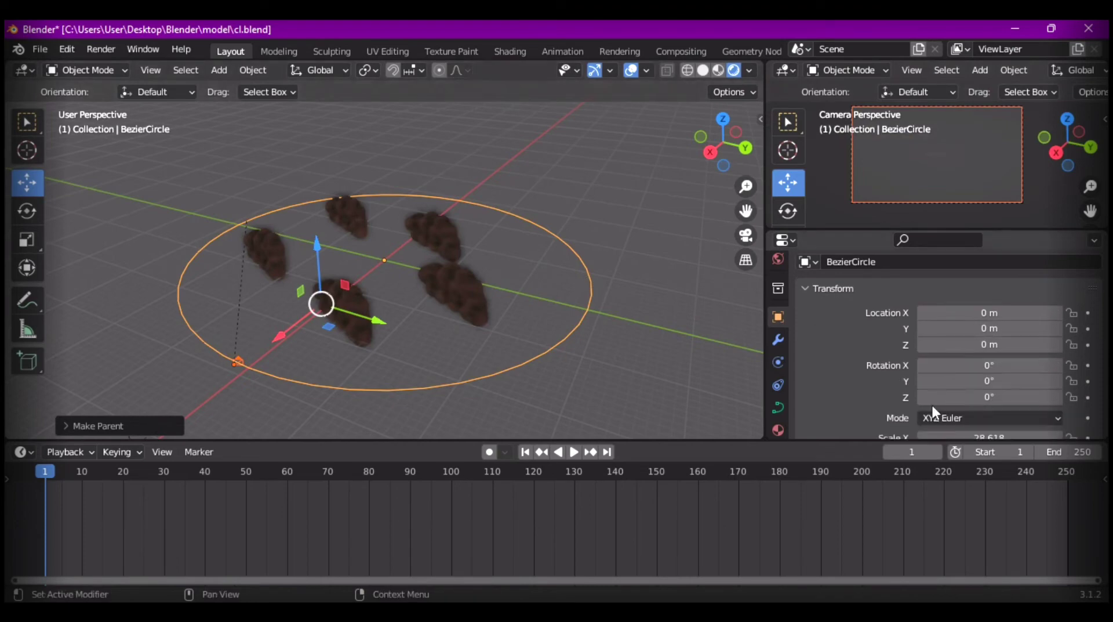
pyautogui.scroll(-3, 933, 405)
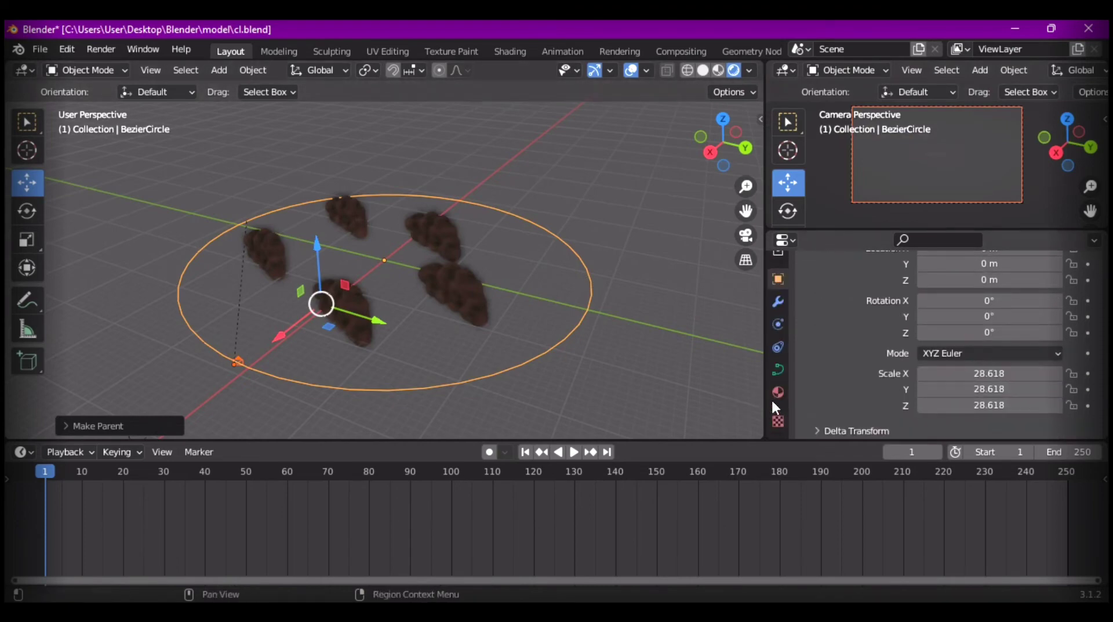
# - Rotate the Bezier circle to about 1.96° around the Y axis and shift its X location to about -0.35 m
pyautogui.click(27, 210)
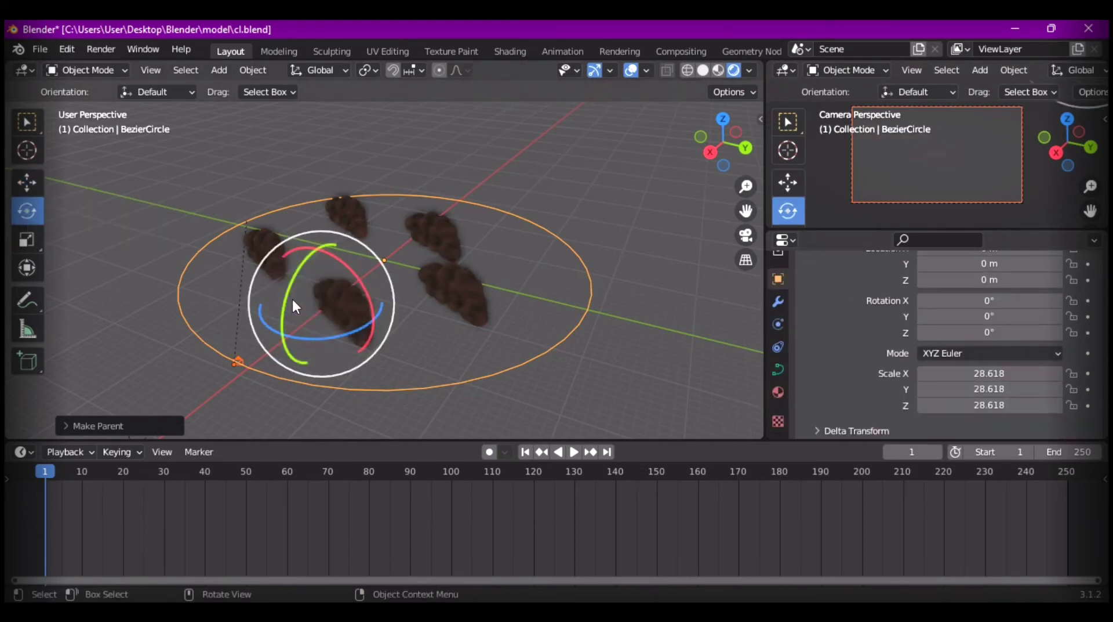
pyautogui.moveTo(296, 267); pyautogui.dragTo(300, 274)
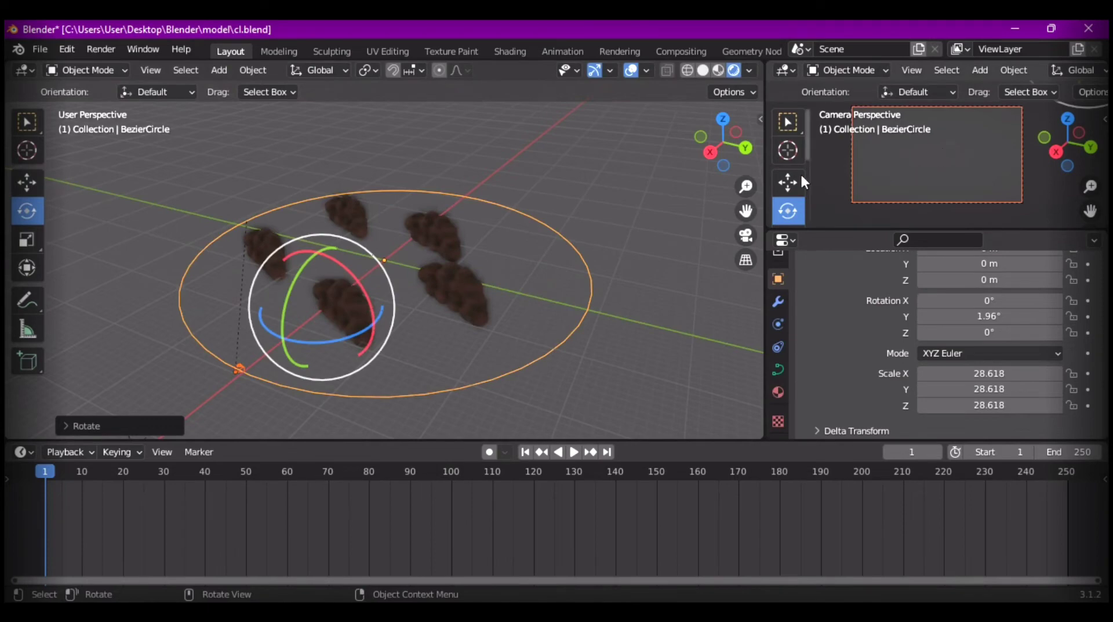
pyautogui.moveTo(302, 272); pyautogui.dragTo(384, 261)
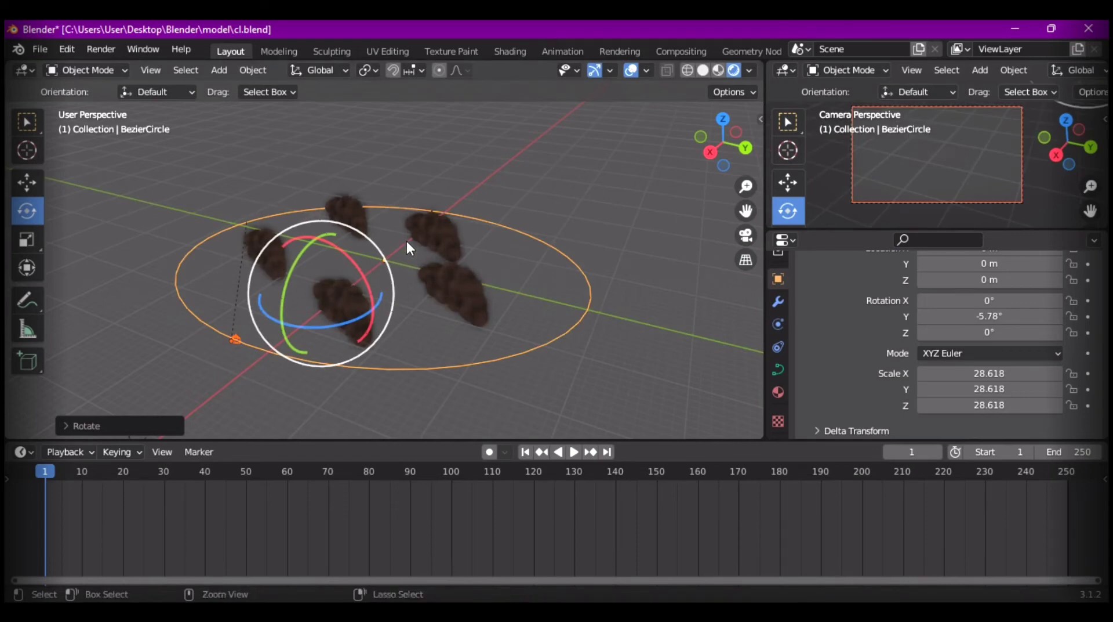
pyautogui.hotkey('ctrl', 'z')
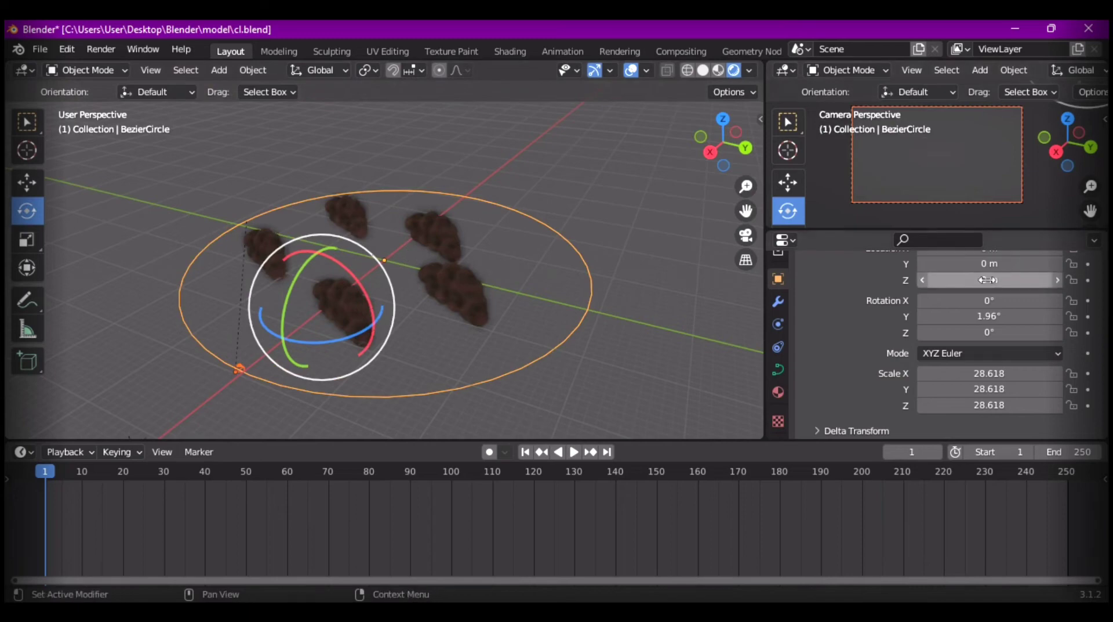
pyautogui.scroll(2, 982, 280)
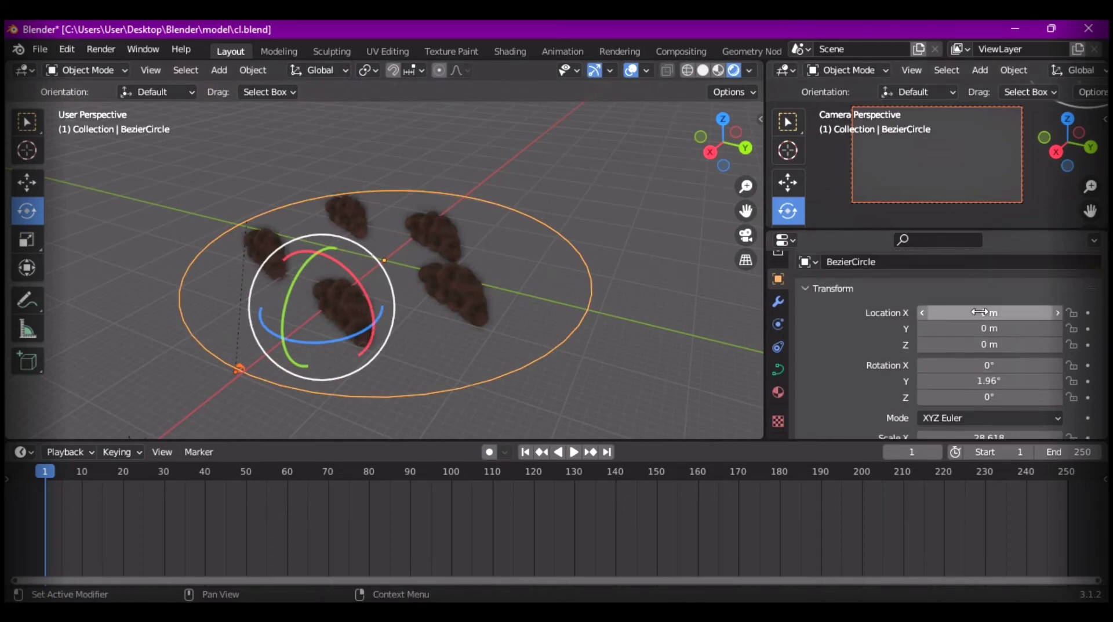
pyautogui.moveTo(981, 312); pyautogui.dragTo(958, 317)
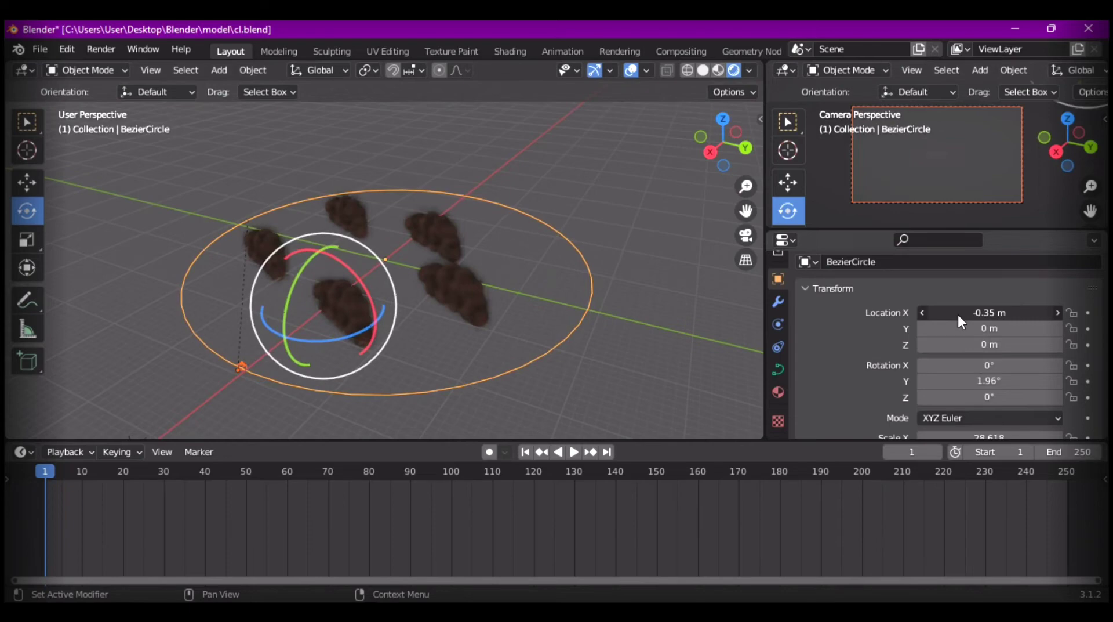
# - Set the camera's X, Y and Z location to 0 m
pyautogui.click(241, 366)
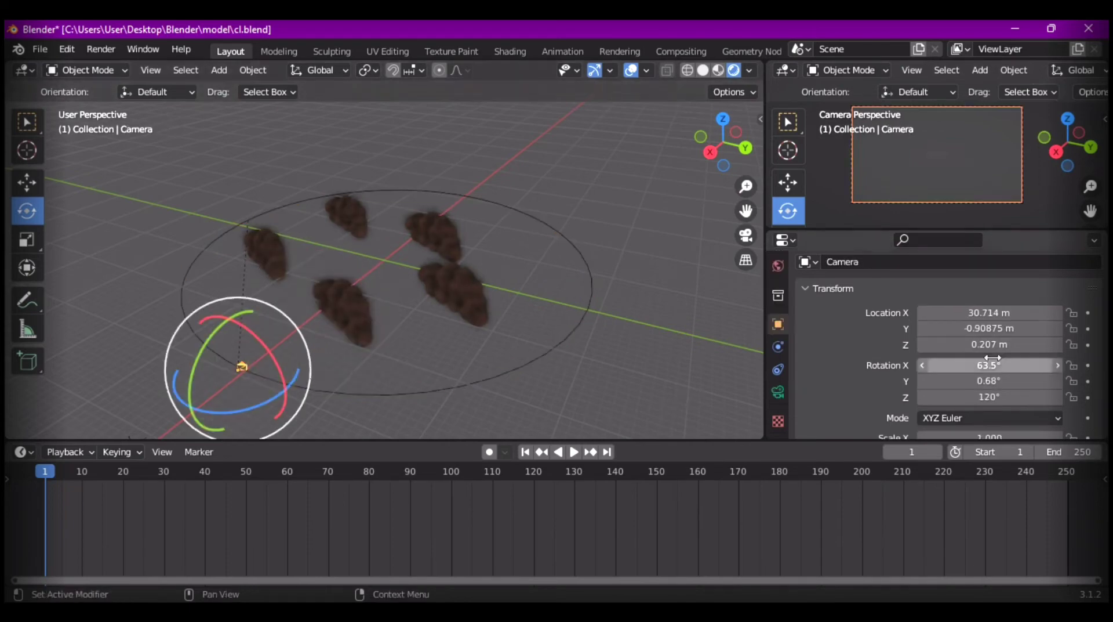
pyautogui.click(989, 313)
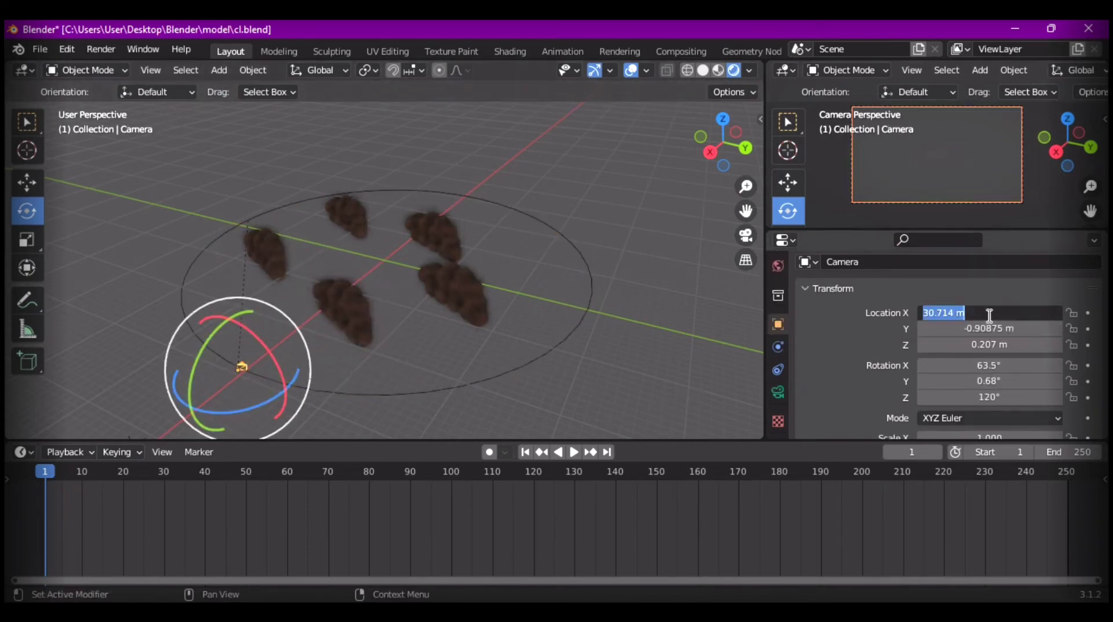
pyautogui.write('0')
pyautogui.press('Return')
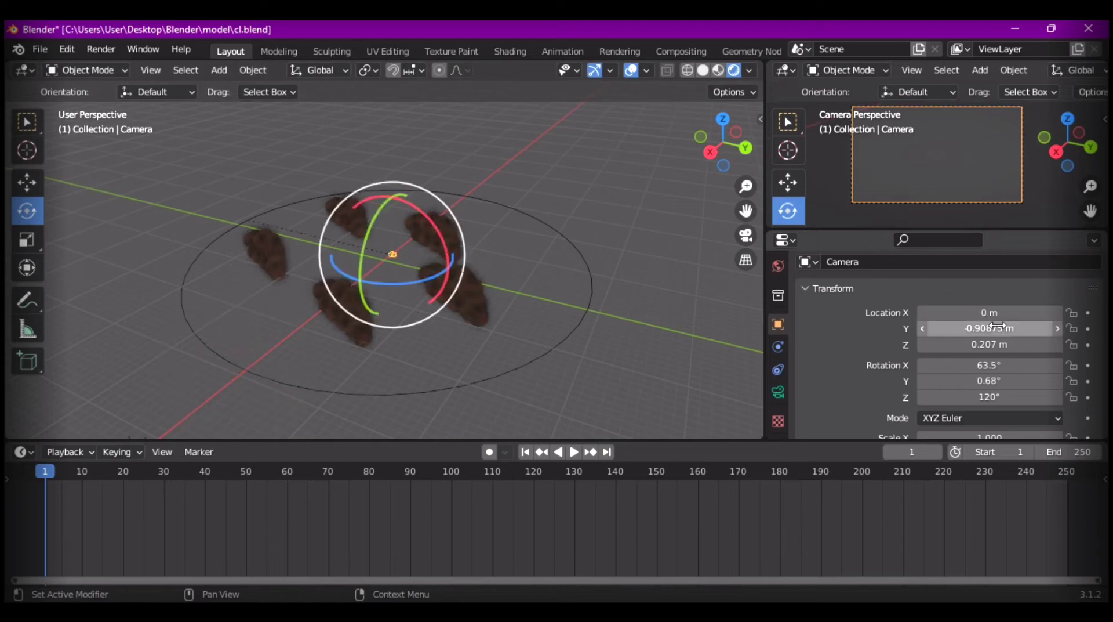
pyautogui.click(997, 328)
pyautogui.write('0')
pyautogui.press('Return')
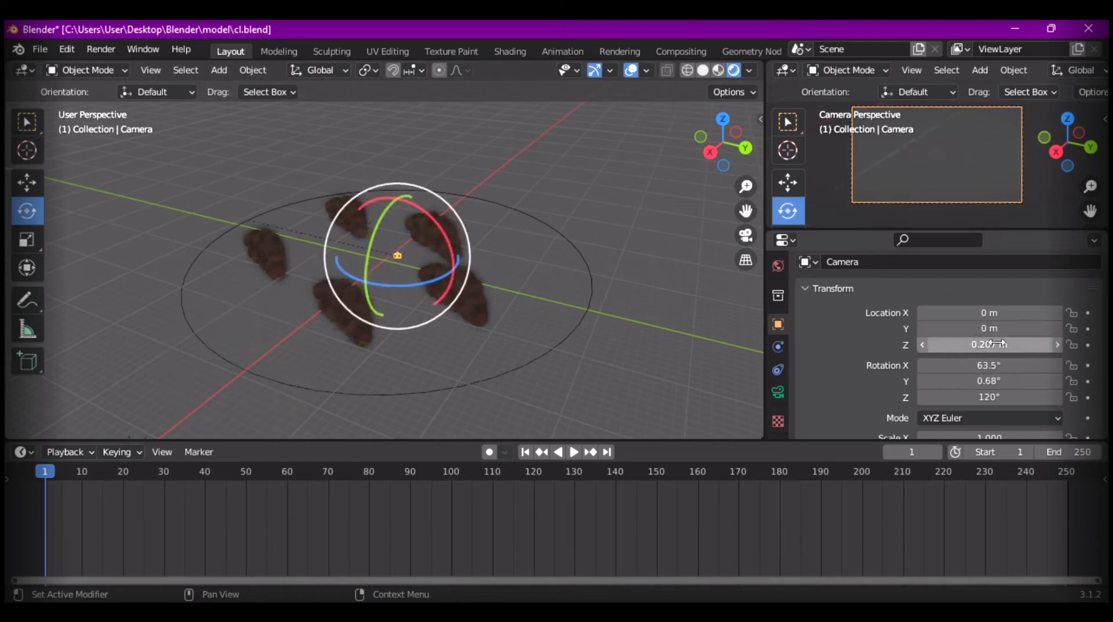
pyautogui.click(997, 344)
pyautogui.write('0')
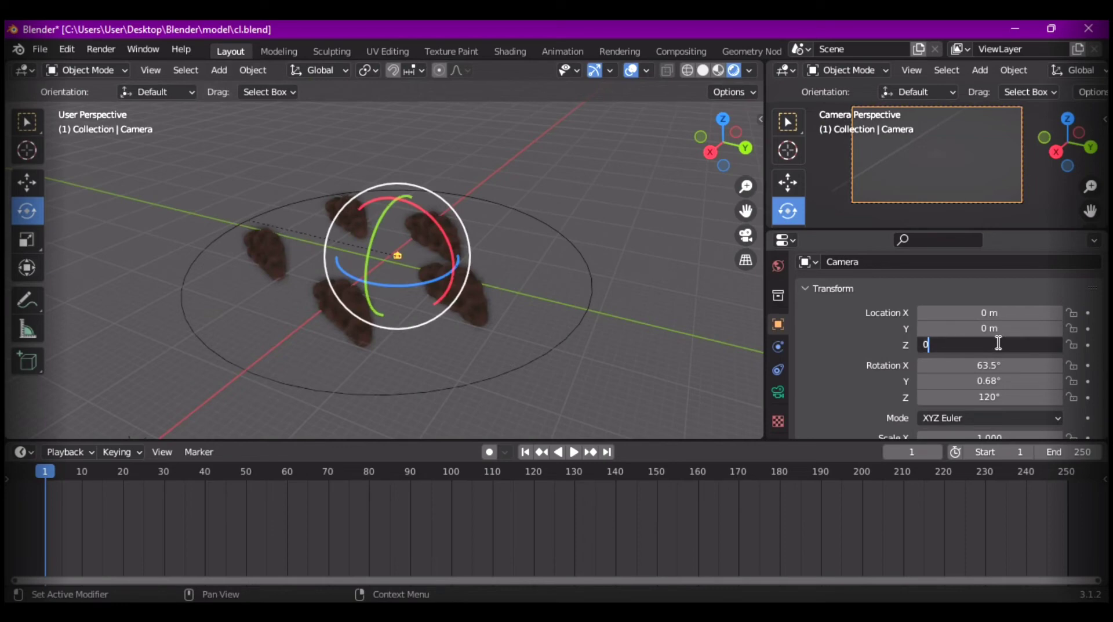
pyautogui.press('Return')
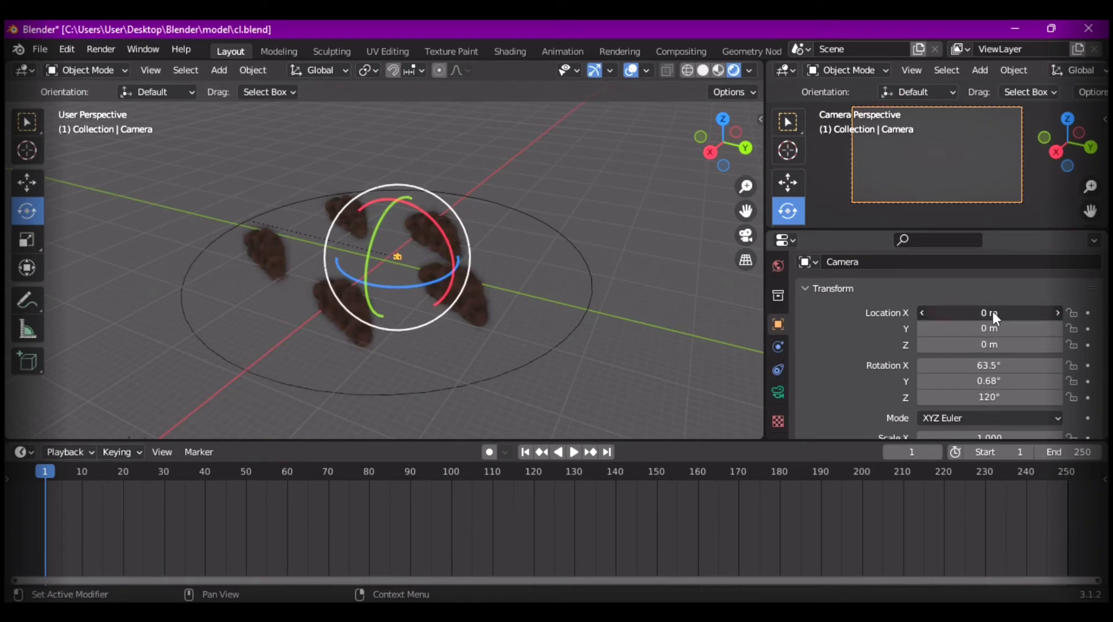
# - Move the camera to X 30.21 m and Y -0.8 m, and rotate it to 94.3°, 2.28° and 89.9° so it faces the clouds
pyautogui.moveTo(993, 311); pyautogui.dragTo(129, 400)
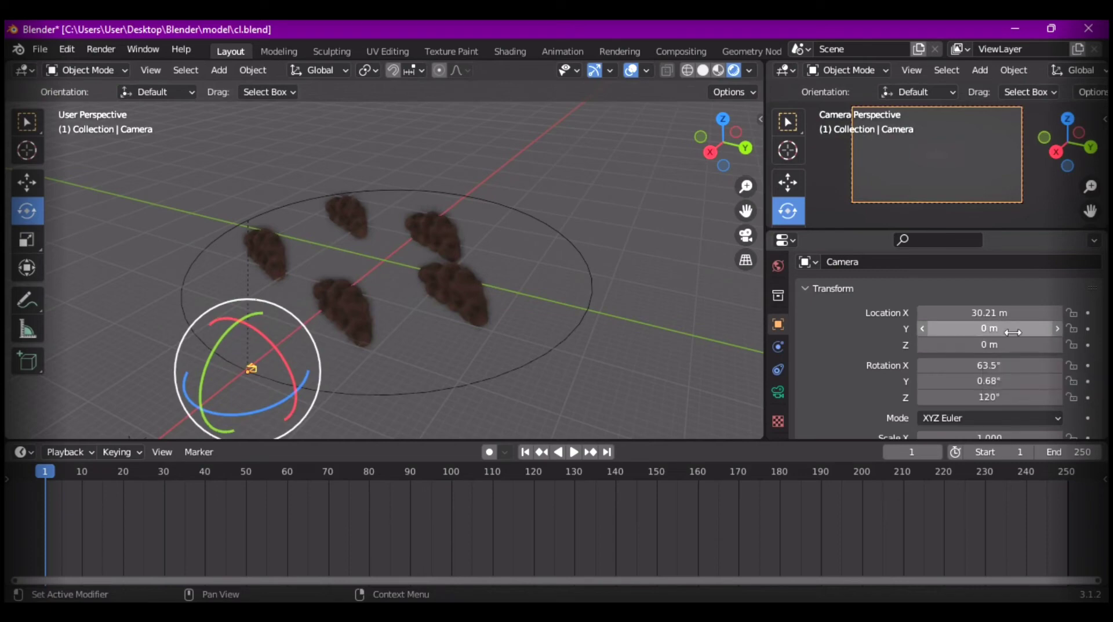
pyautogui.moveTo(1007, 328); pyautogui.dragTo(137, 327)
pyautogui.scroll(-1, 1043, 351)
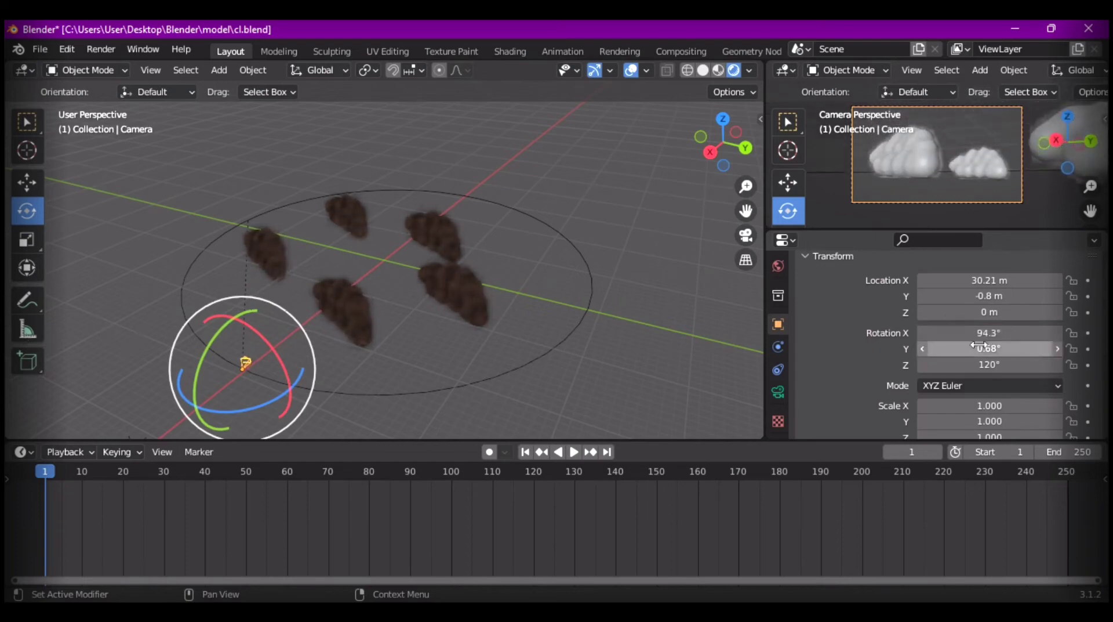
pyautogui.moveTo(974, 348); pyautogui.dragTo(743, 342)
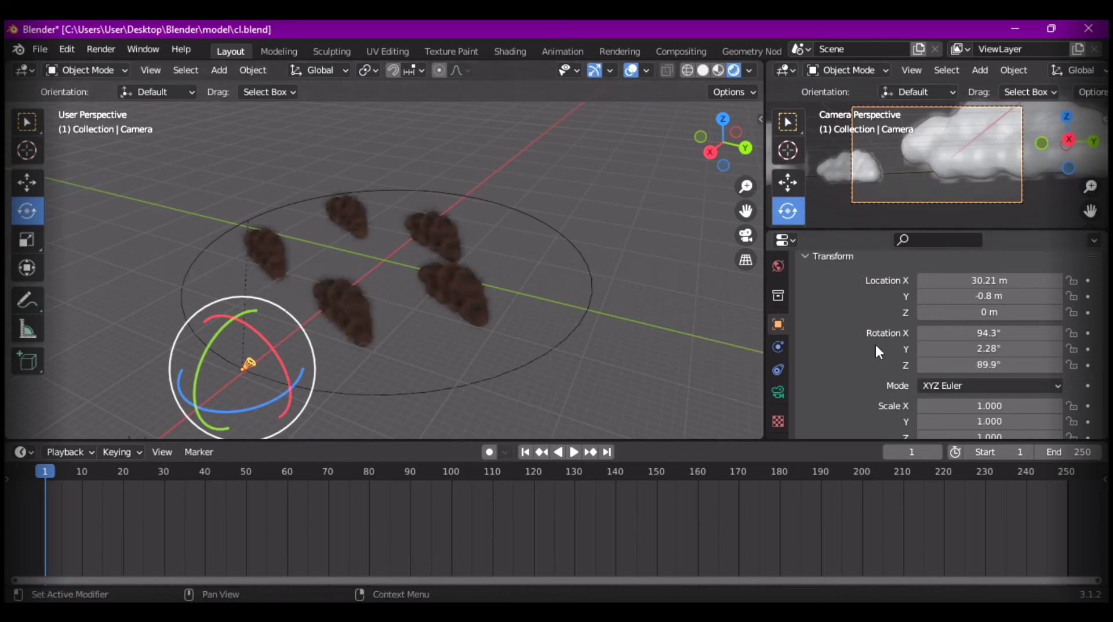
# - Change the camera's lens type to Panoramic and set its focal length to 21 mm
pyautogui.click(778, 392)
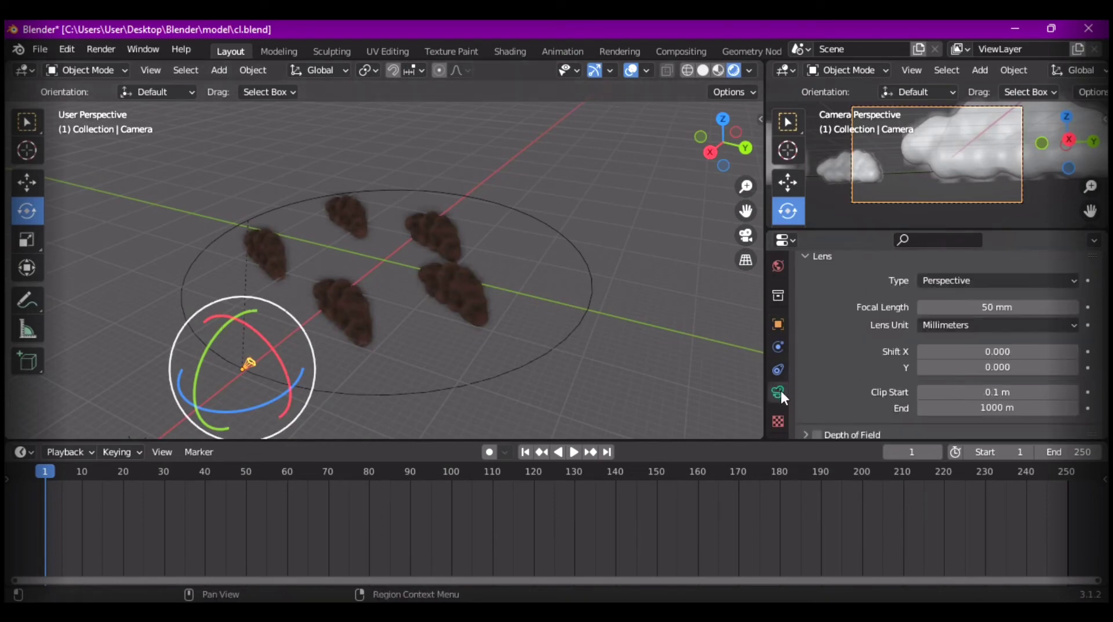
pyautogui.click(1006, 281)
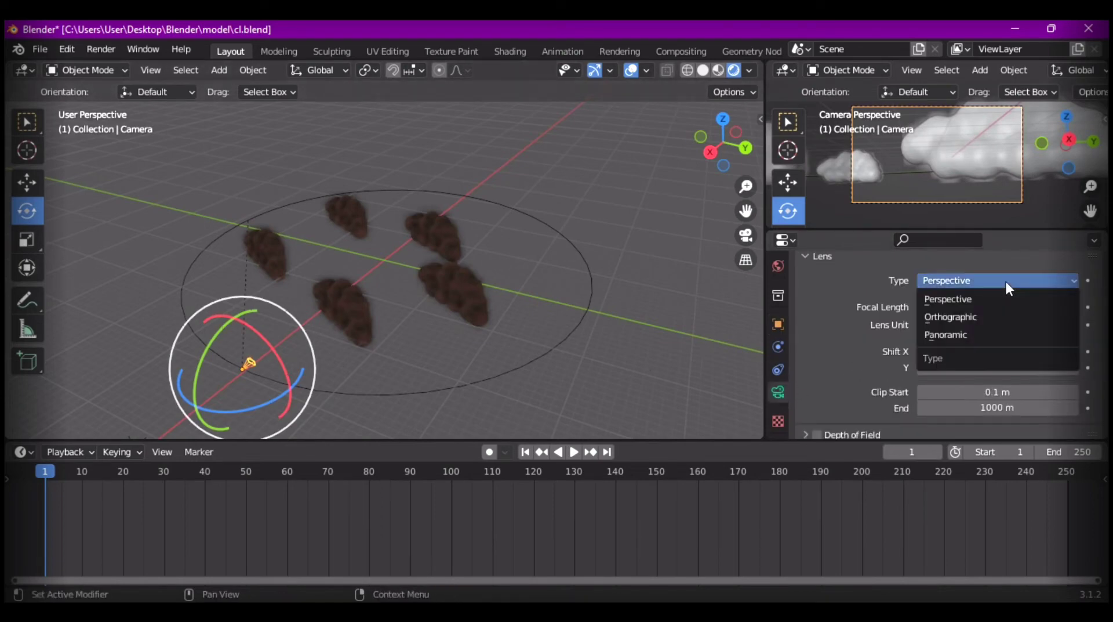
pyautogui.click(973, 333)
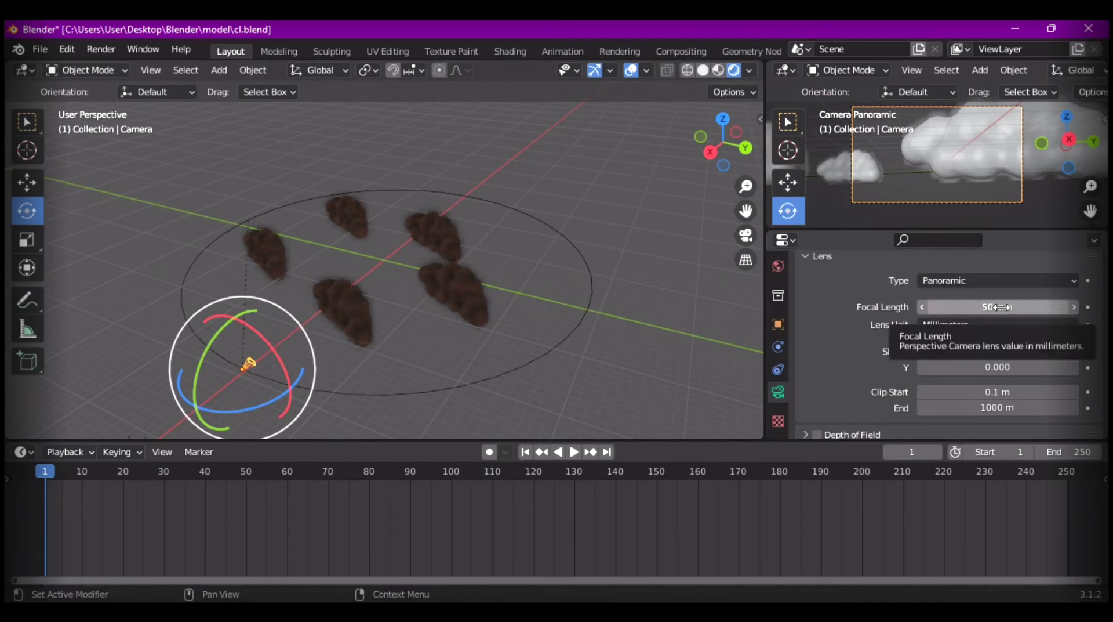
pyautogui.moveTo(997, 307); pyautogui.dragTo(972, 302)
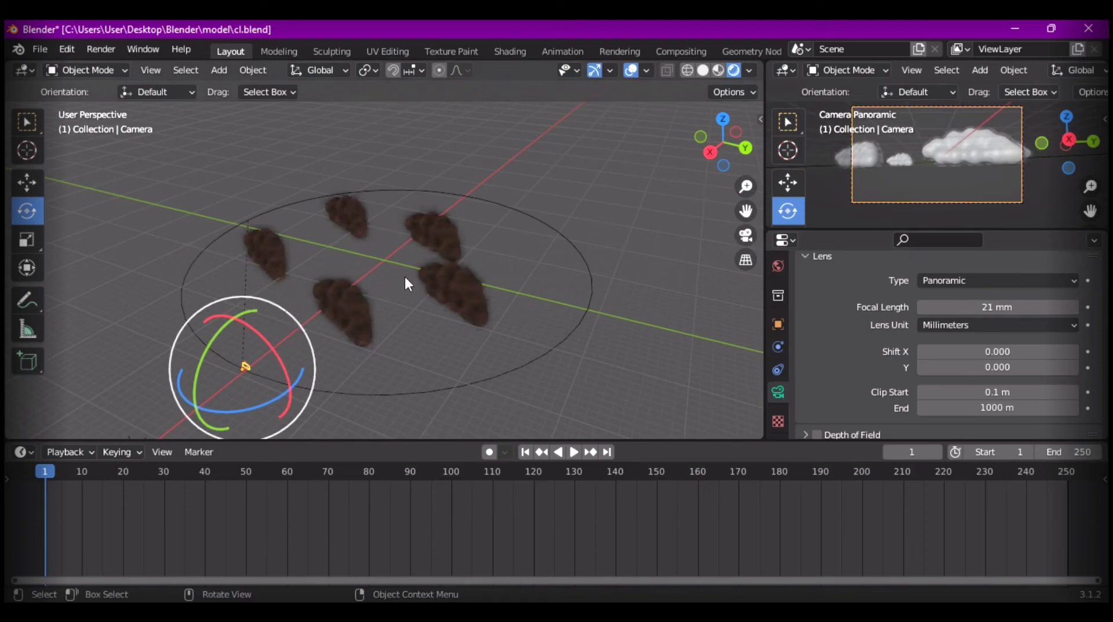
pyautogui.click(340, 312)
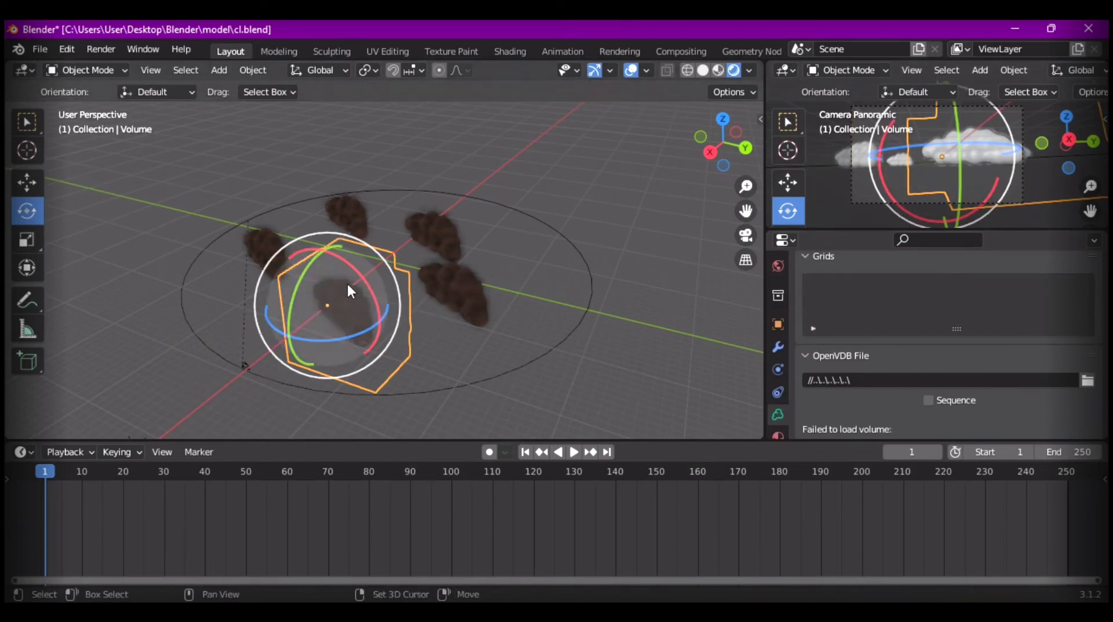
pyautogui.hotkey('shift', 'd')
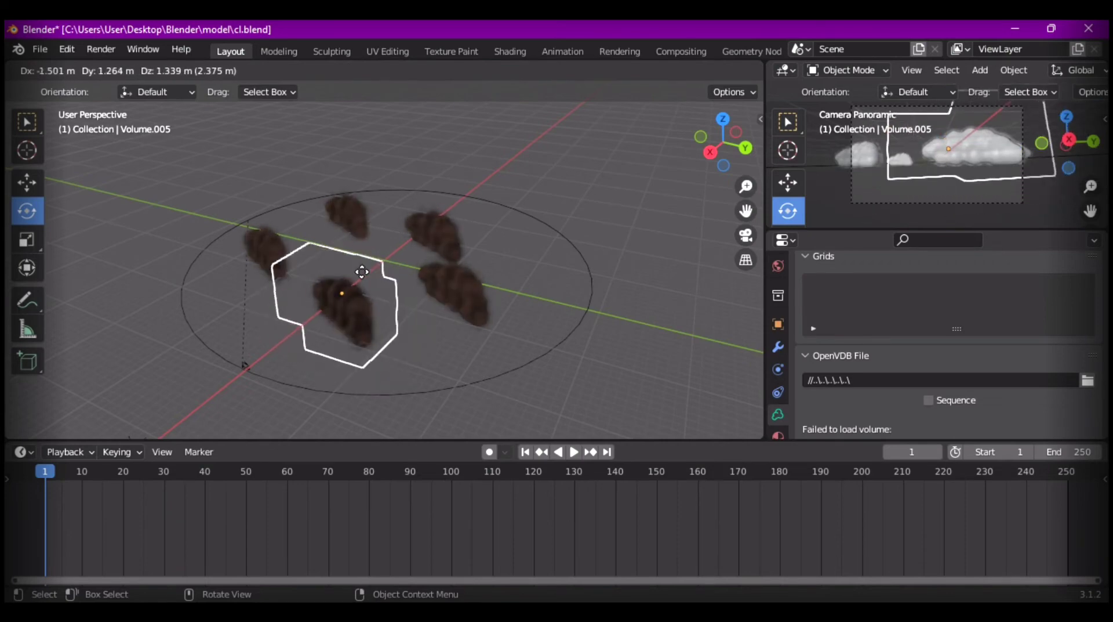
pyautogui.click(361, 269)
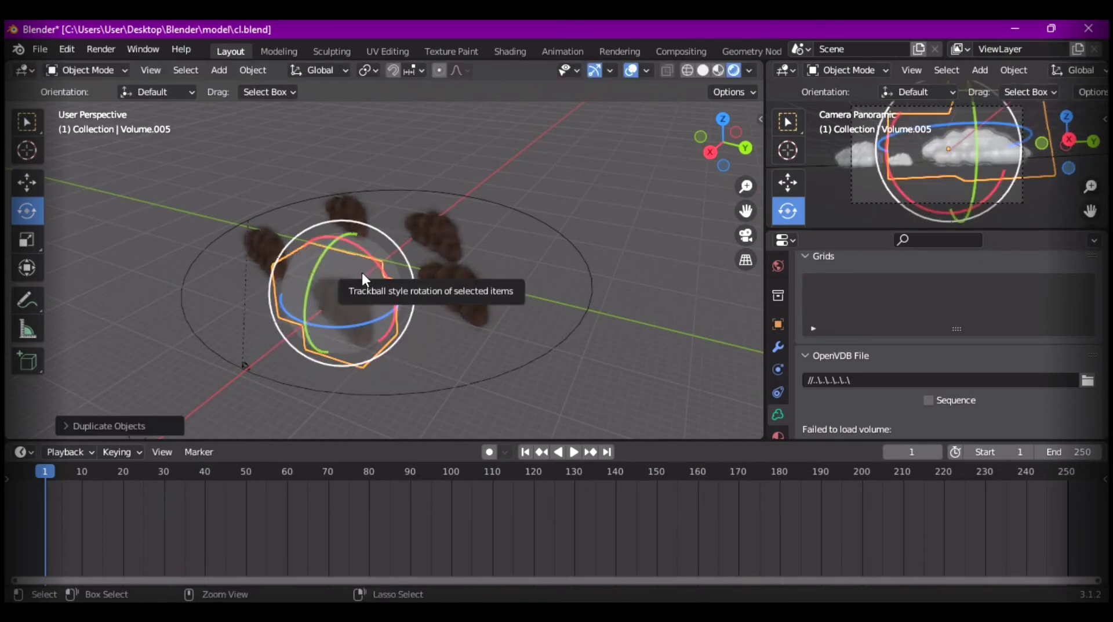
# - Duplicate the small cloud at the far side of the circle and place the copy in the middle of the cloud group
pyautogui.click(456, 322)
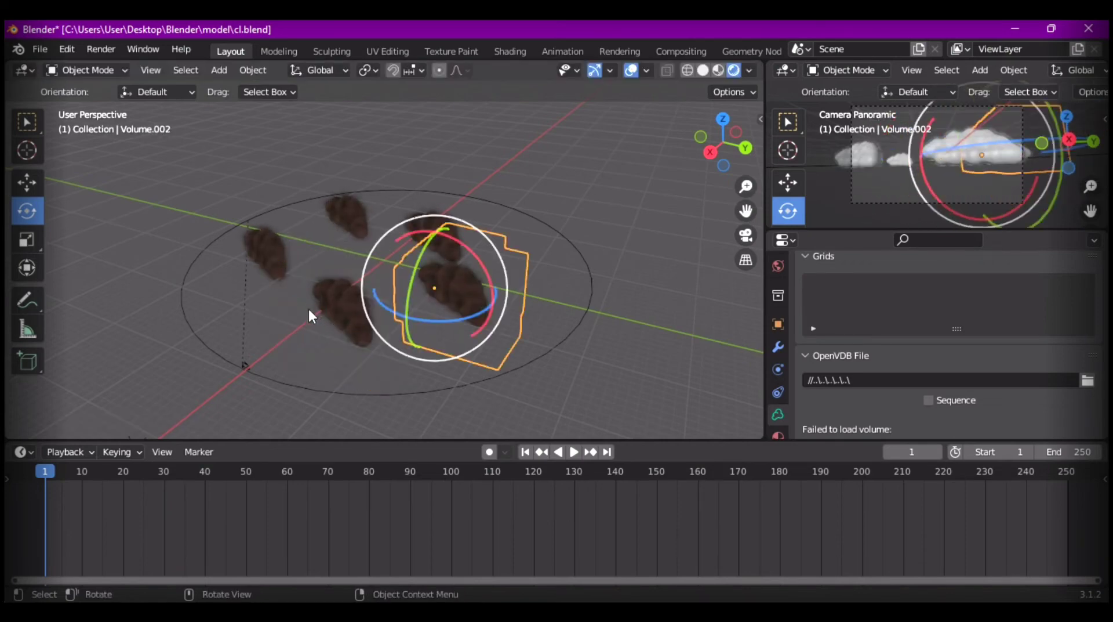
pyautogui.moveTo(308, 307)
pyautogui.mouseDown(button='middle')
pyautogui.moveTo(334, 305)
pyautogui.moveTo(335, 356)
pyautogui.moveTo(426, 389)
pyautogui.moveTo(416, 415)
pyautogui.moveTo(301, 292)
pyautogui.mouseUp(button='middle')
pyautogui.moveTo(301, 211); pyautogui.dragTo(349, 251)
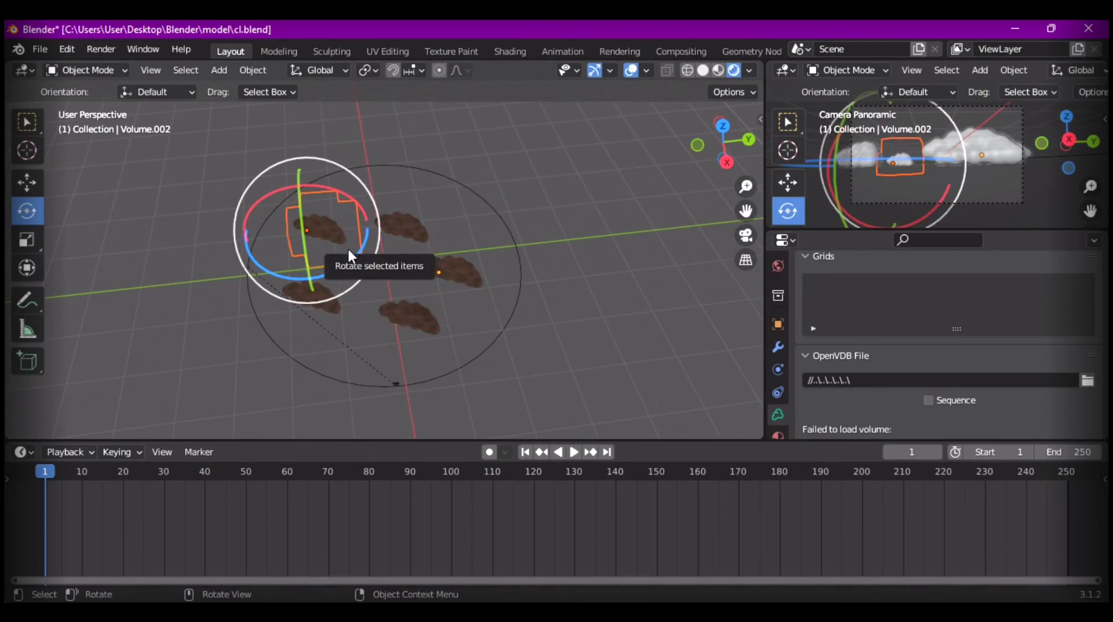
pyautogui.scroll(3, 932, 287)
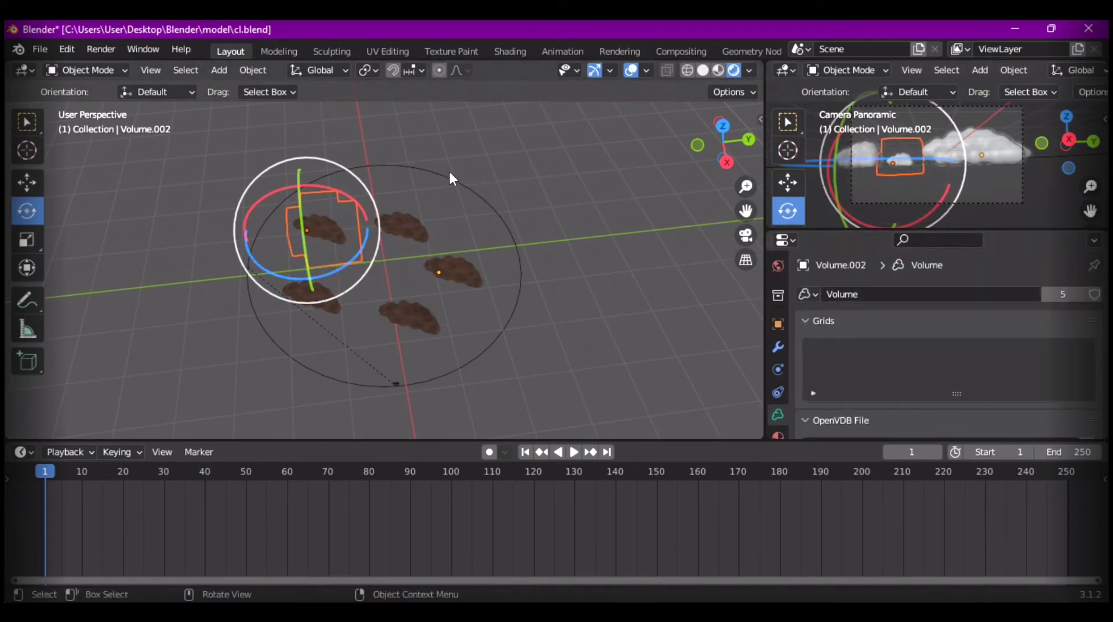
pyautogui.hotkey('shift', 'd')
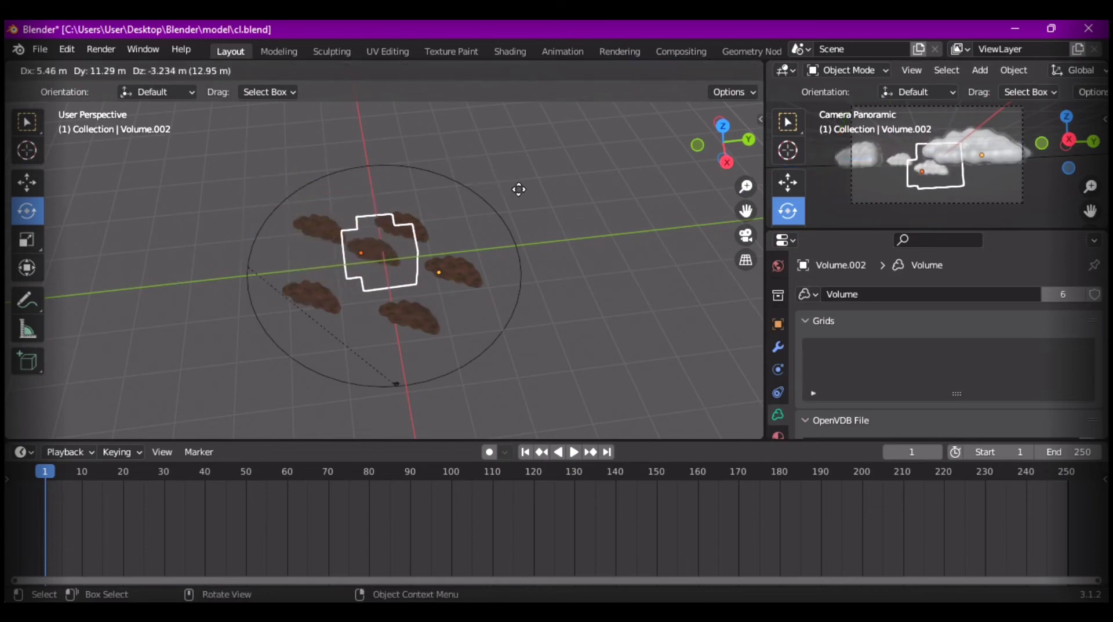
pyautogui.click(520, 204)
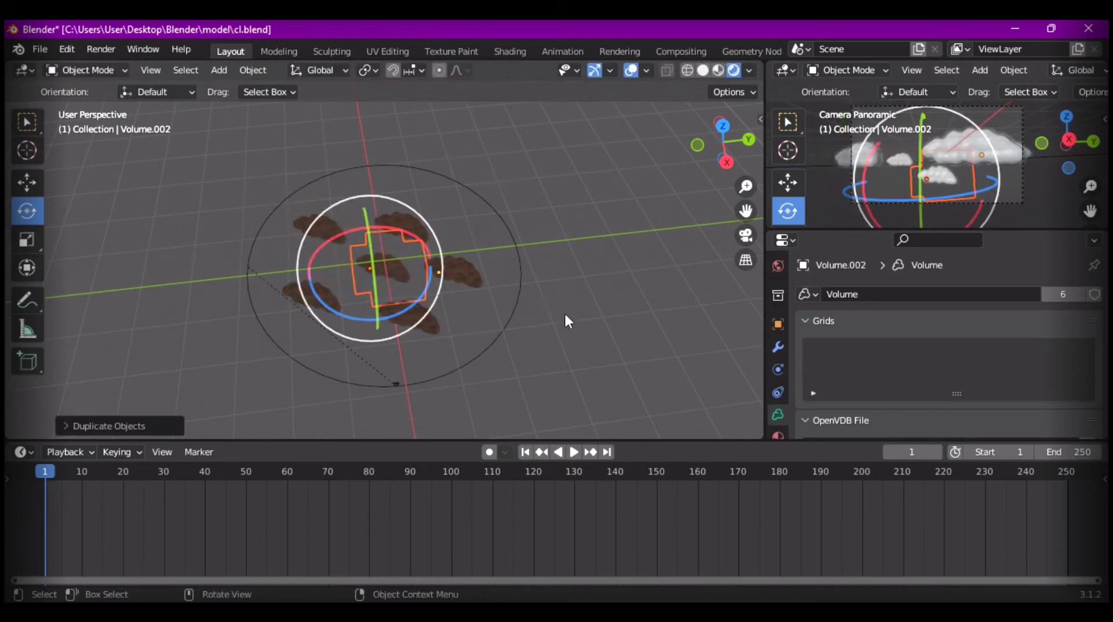
# - Raise the duplicated central cloud along the Z axis to the level of the surrounding clouds
pyautogui.moveTo(603, 368); pyautogui.dragTo(587, 298, button='middle')
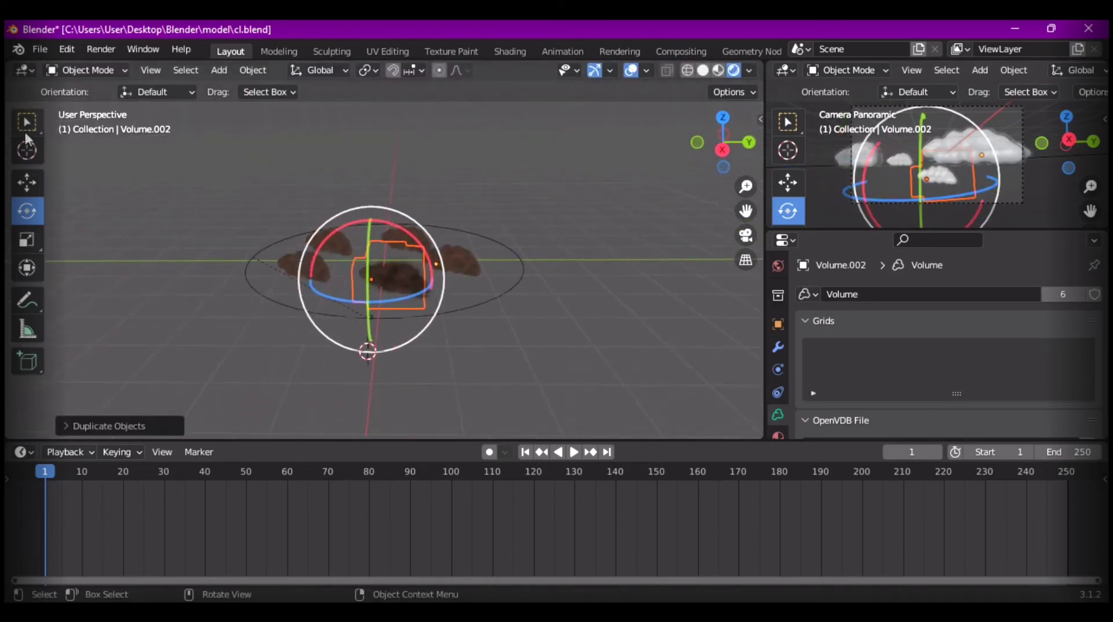
pyautogui.click(28, 191)
pyautogui.moveTo(370, 219)
pyautogui.mouseDown()
pyautogui.moveTo(364, 191)
pyautogui.moveTo(369, 212)
pyautogui.mouseUp()
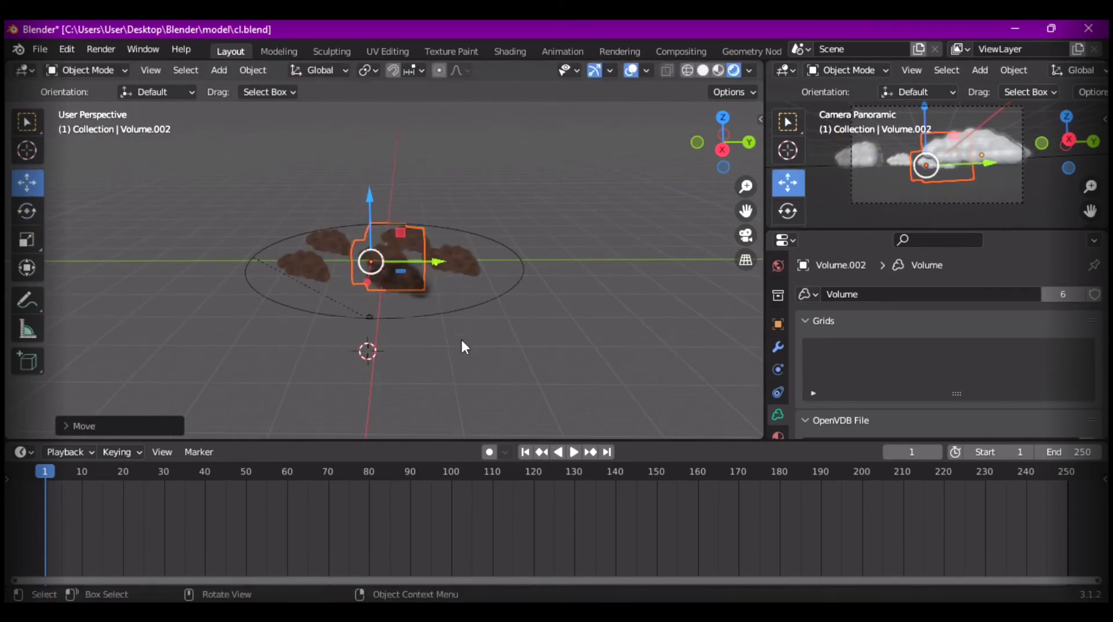
# - Add a Track To constraint to the camera with the central cloud Volume.005 as its target
pyautogui.moveTo(462, 346); pyautogui.dragTo(514, 375, button='middle')
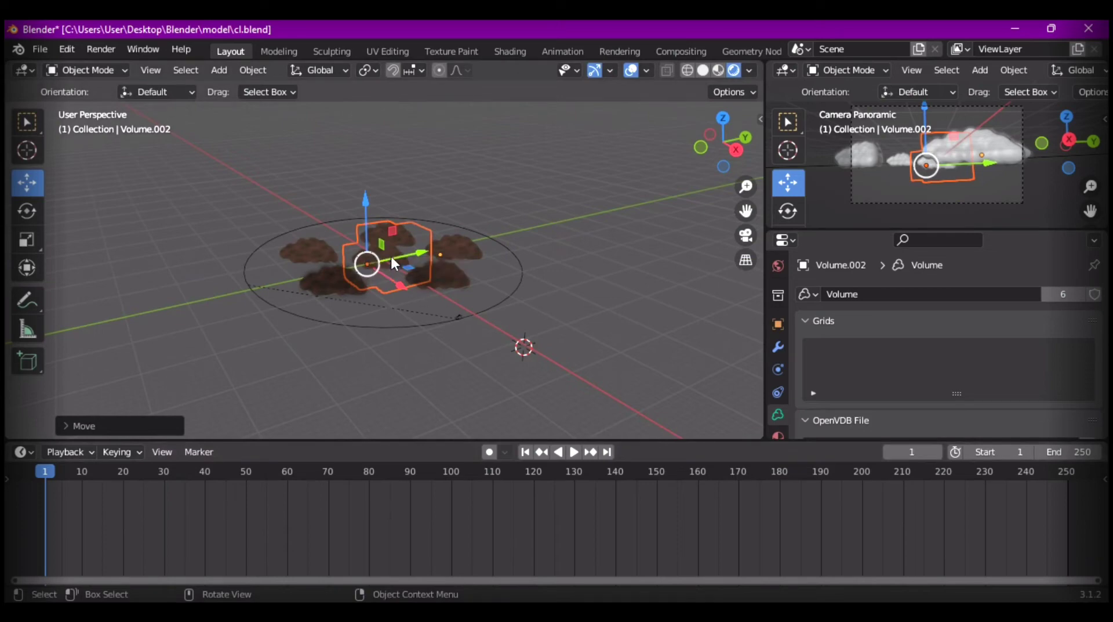
pyautogui.scroll(3, 461, 325)
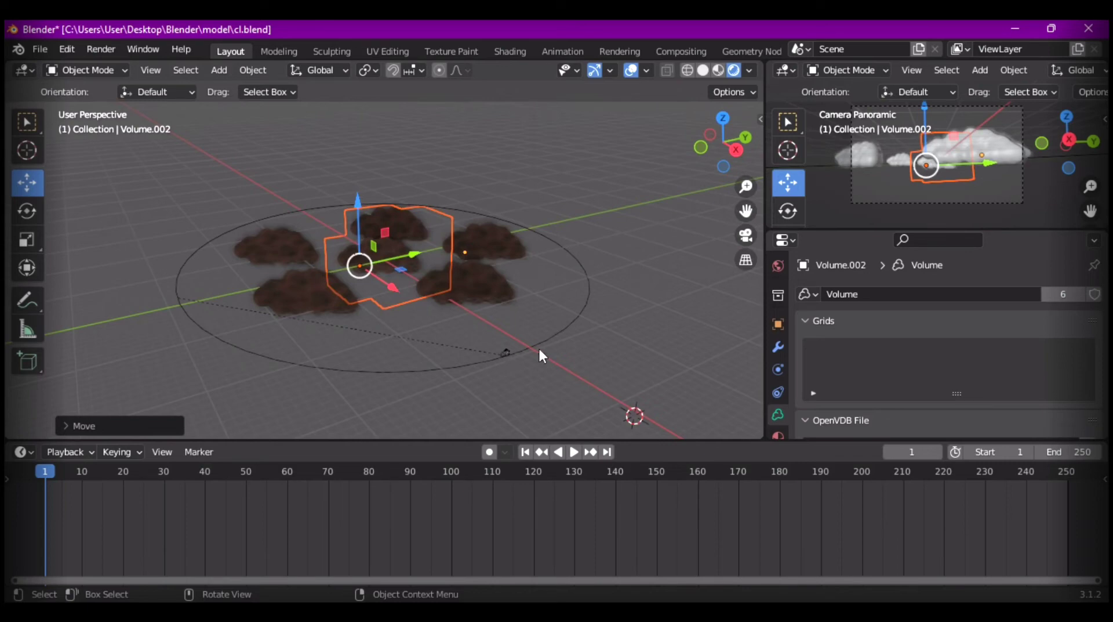
pyautogui.click(508, 351)
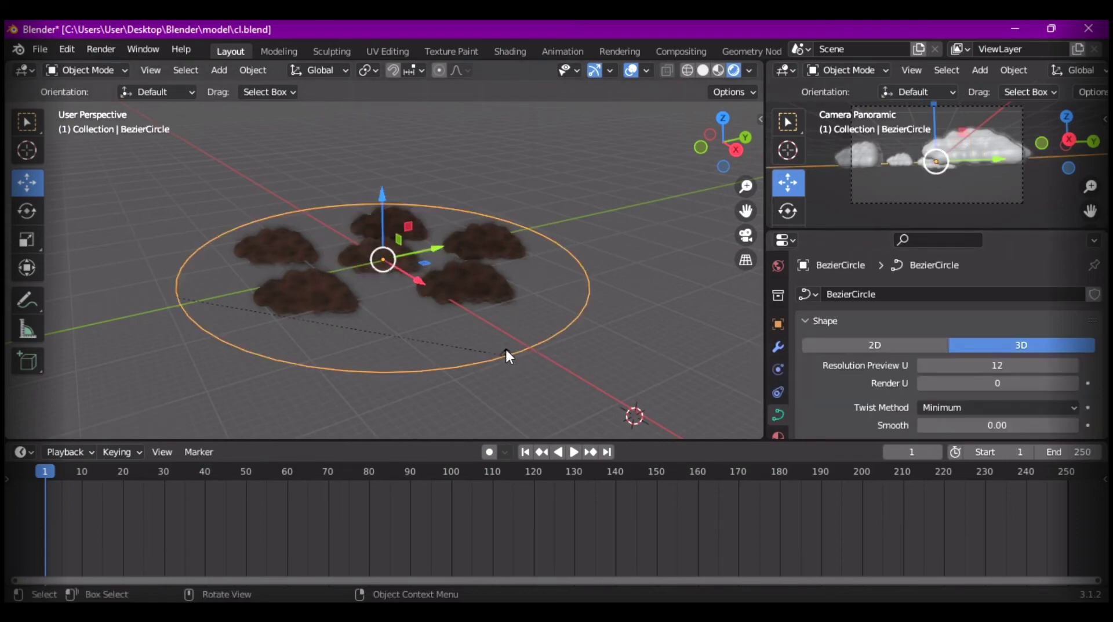
pyautogui.click(506, 351)
pyautogui.click(777, 370)
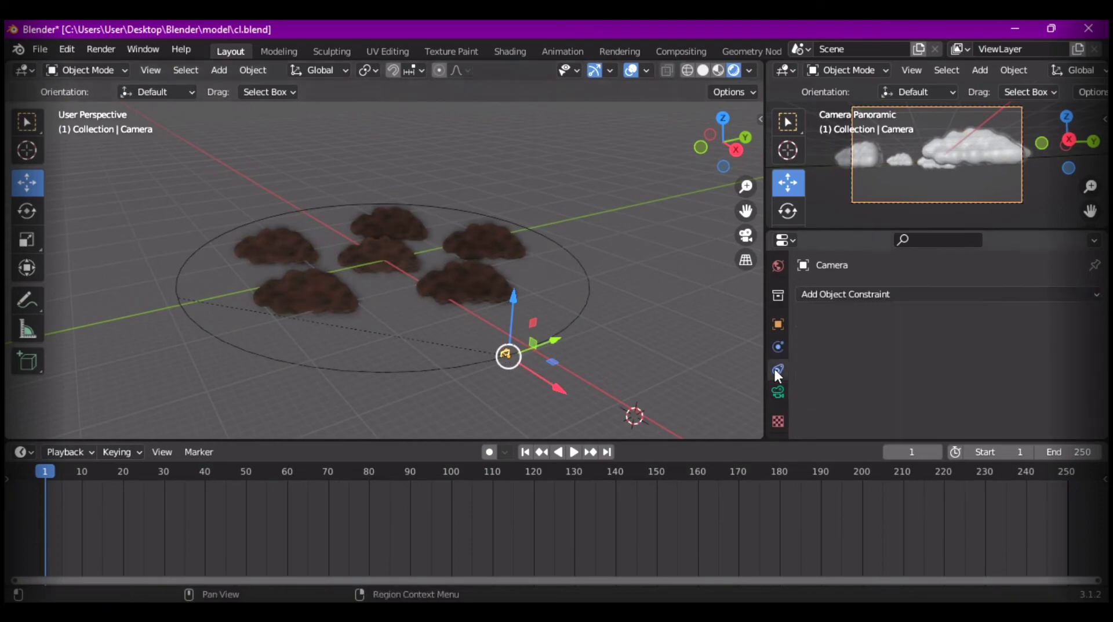
pyautogui.click(959, 297)
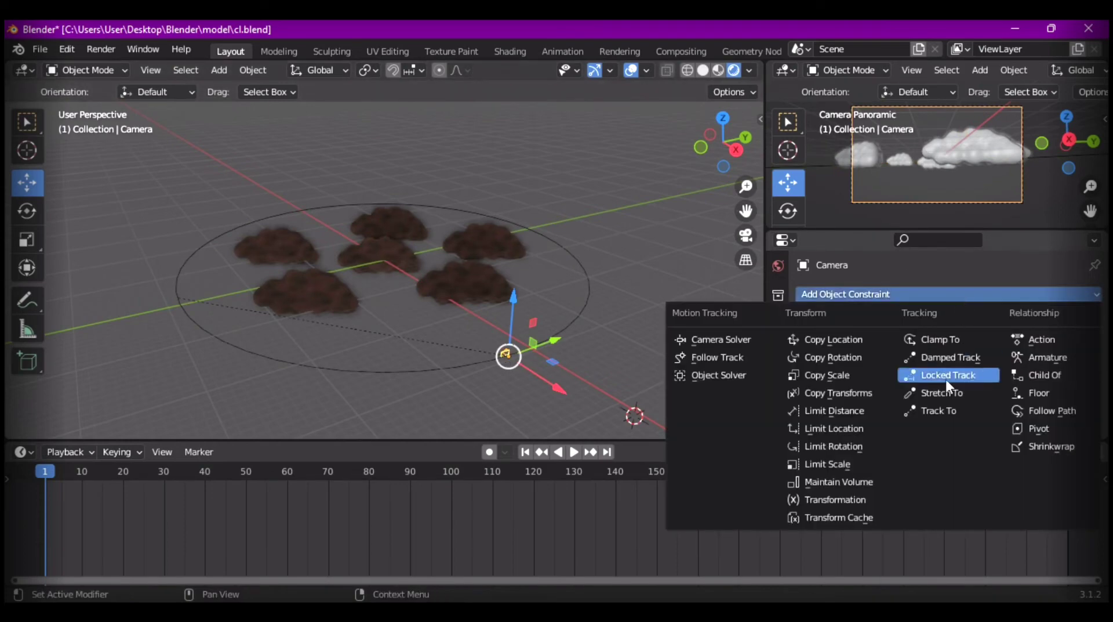
pyautogui.click(931, 410)
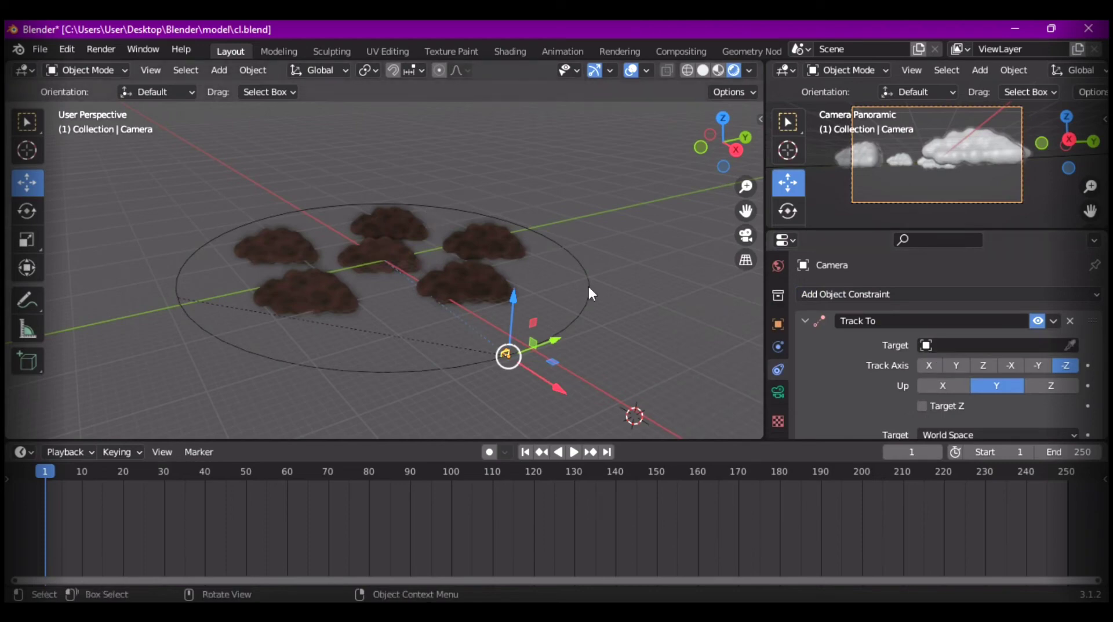
pyautogui.click(929, 347)
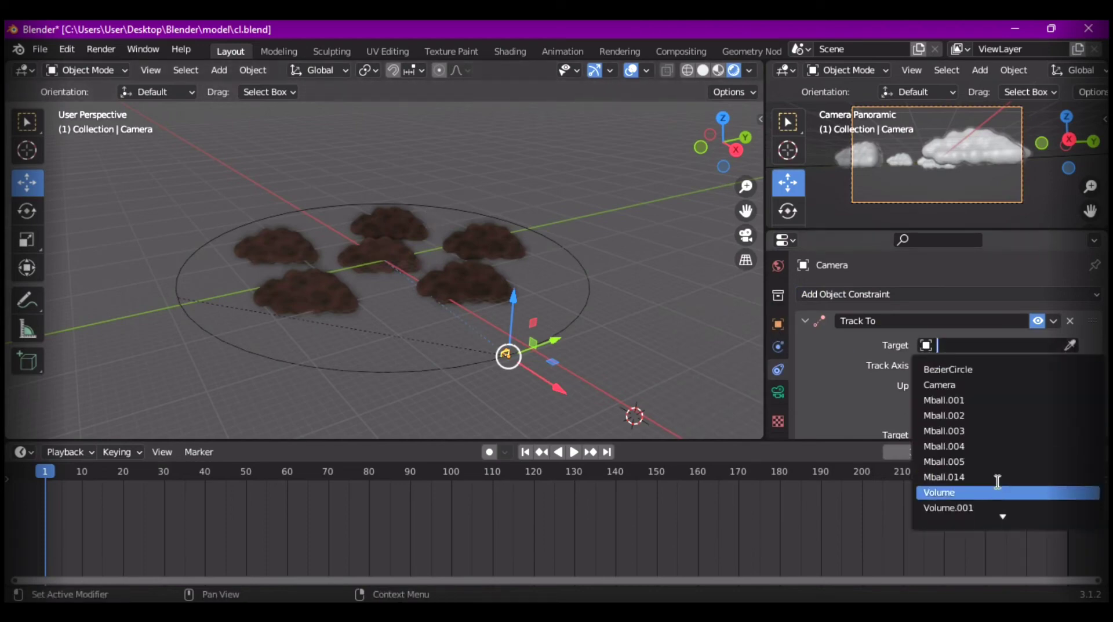
pyautogui.scroll(-5, 992, 478)
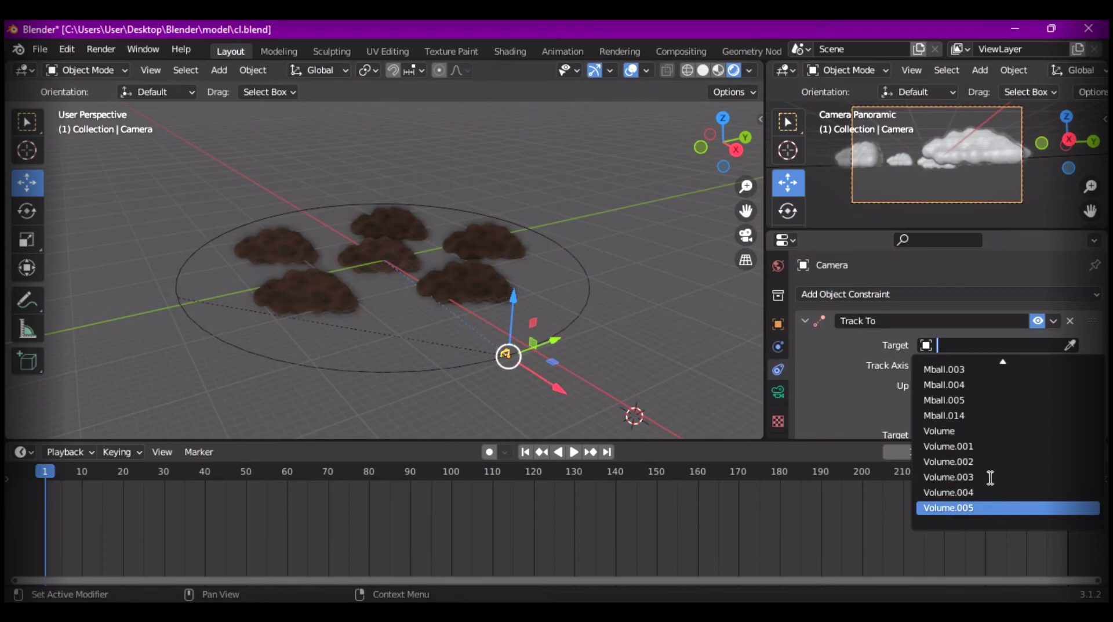
pyautogui.click(966, 507)
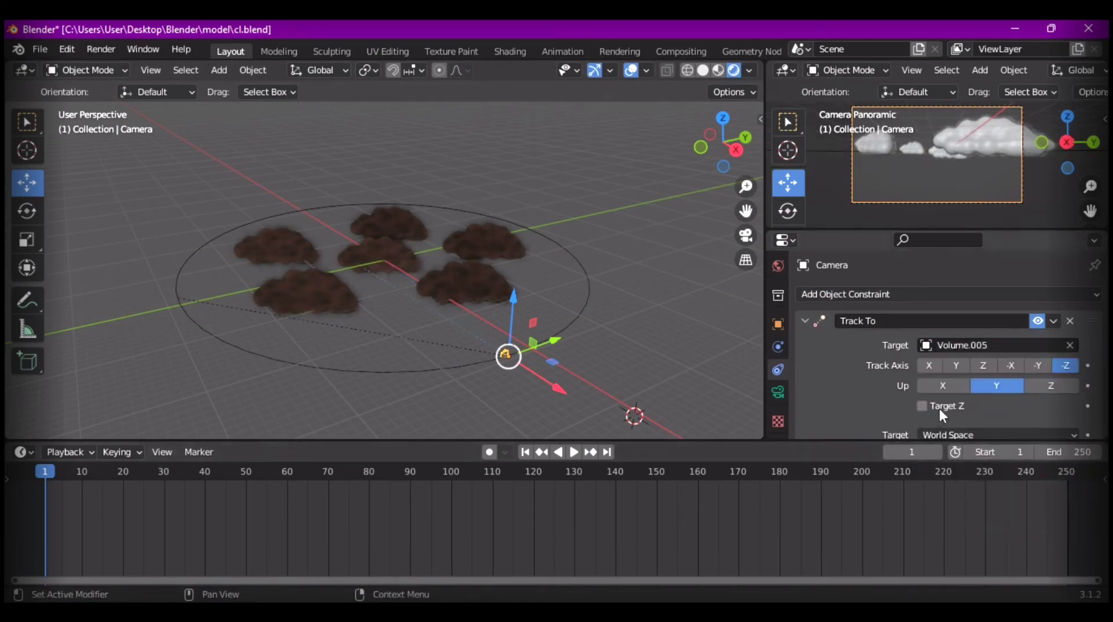
# - Play the animation to check the camera's motion around the clouds, stopping at frame 126
pyautogui.scroll(-3, 923, 412)
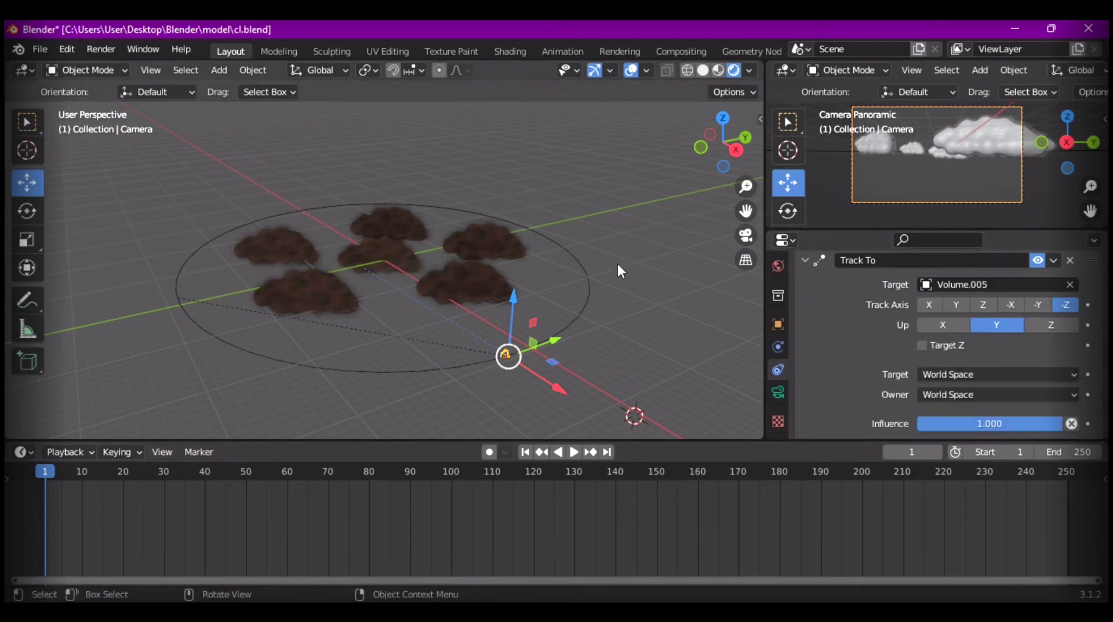
pyautogui.press('space')
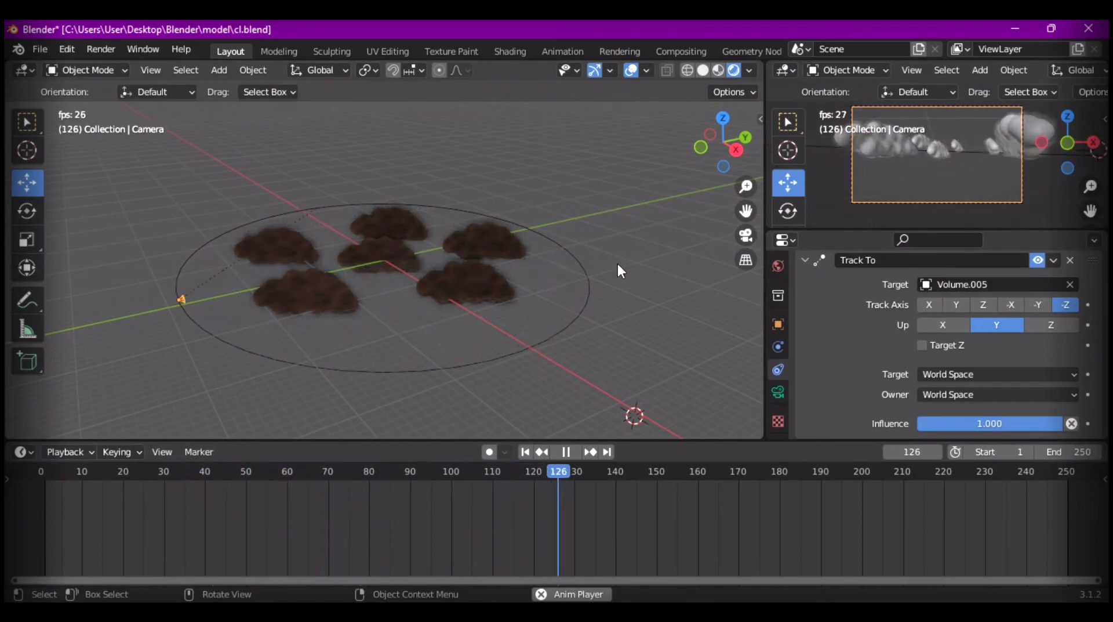
pyautogui.press('space')
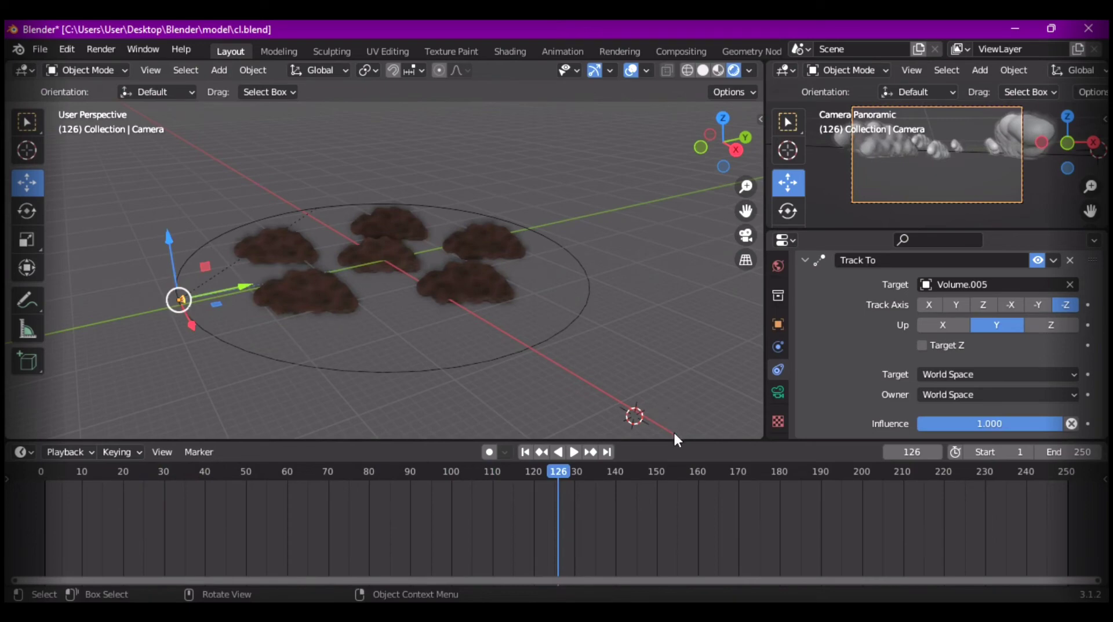
# - Enlarge the timeline area, turn it into a Shader Editor and show the World shader's Background and World Output nodes
pyautogui.moveTo(675, 439); pyautogui.dragTo(671, 322)
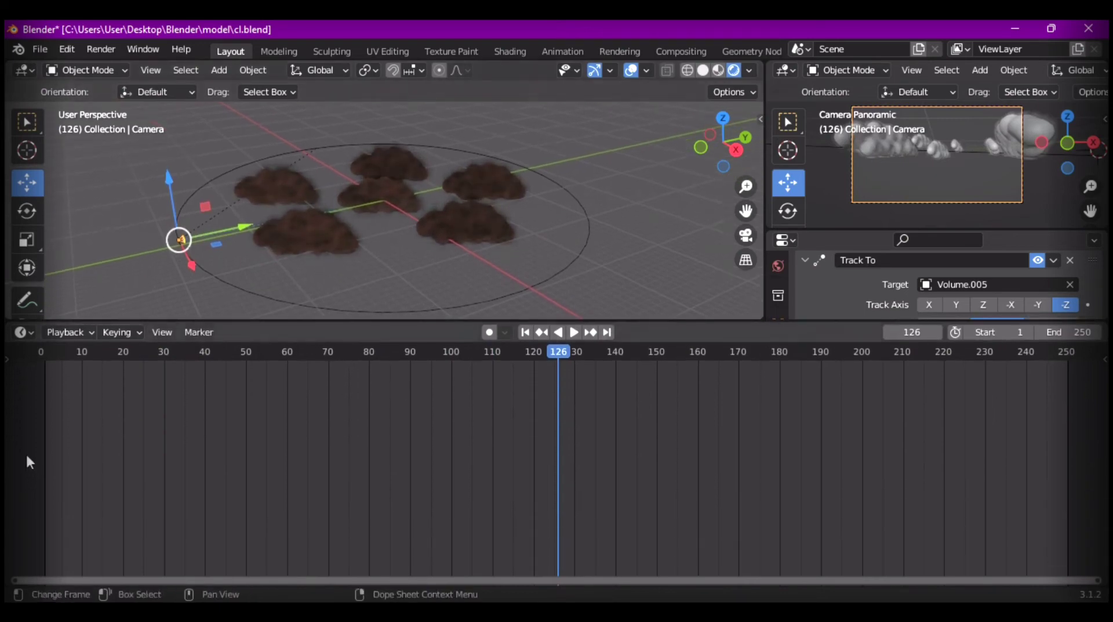
pyautogui.click(22, 331)
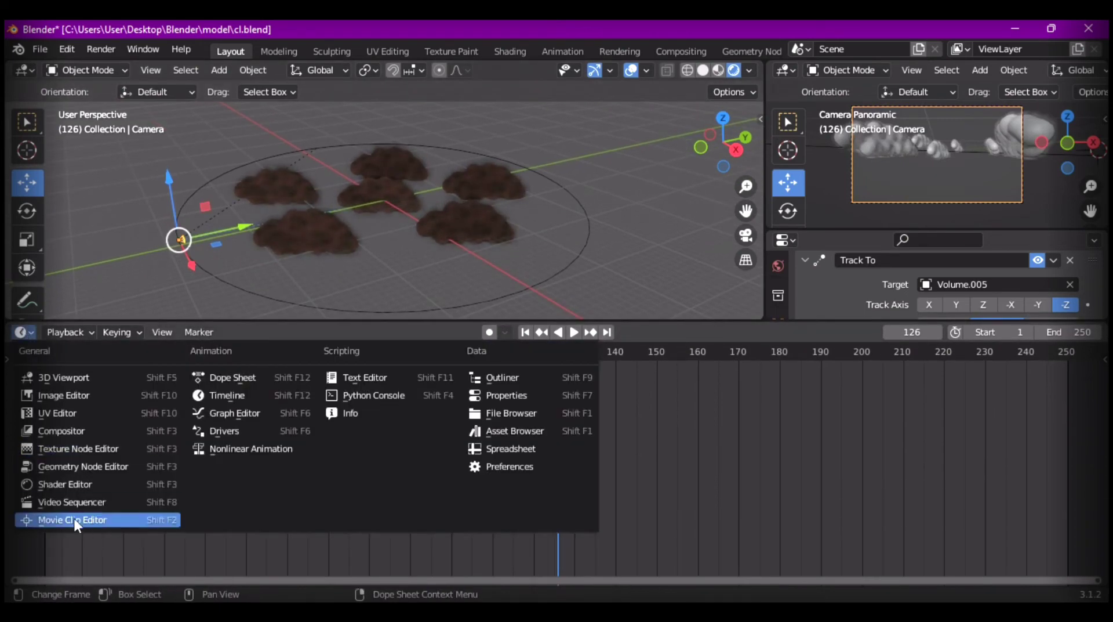
pyautogui.click(72, 486)
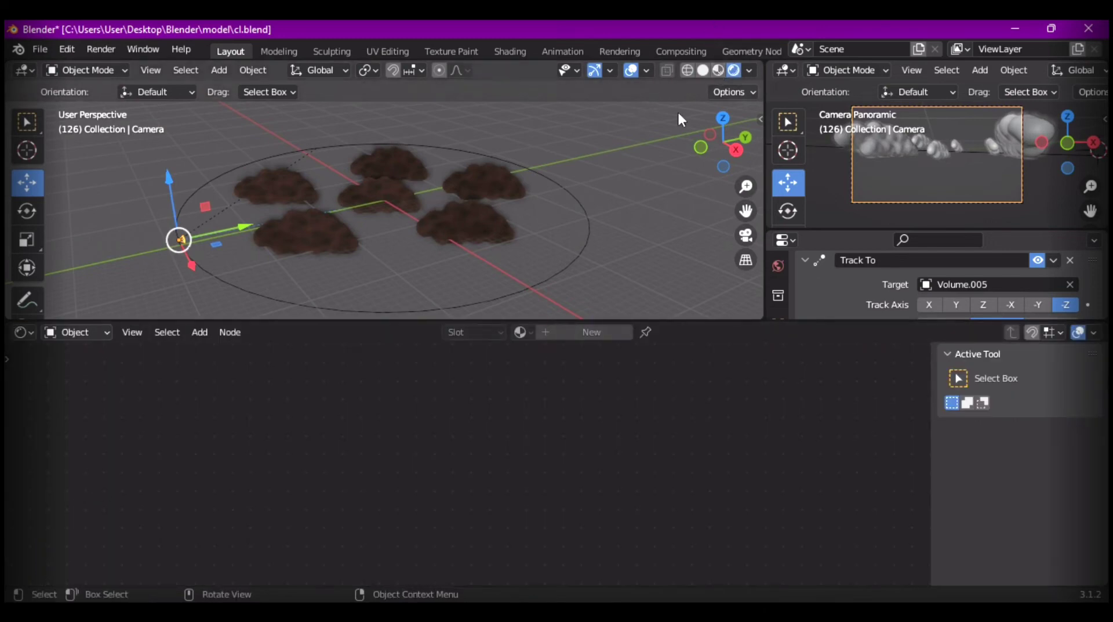
pyautogui.click(67, 332)
pyautogui.click(65, 370)
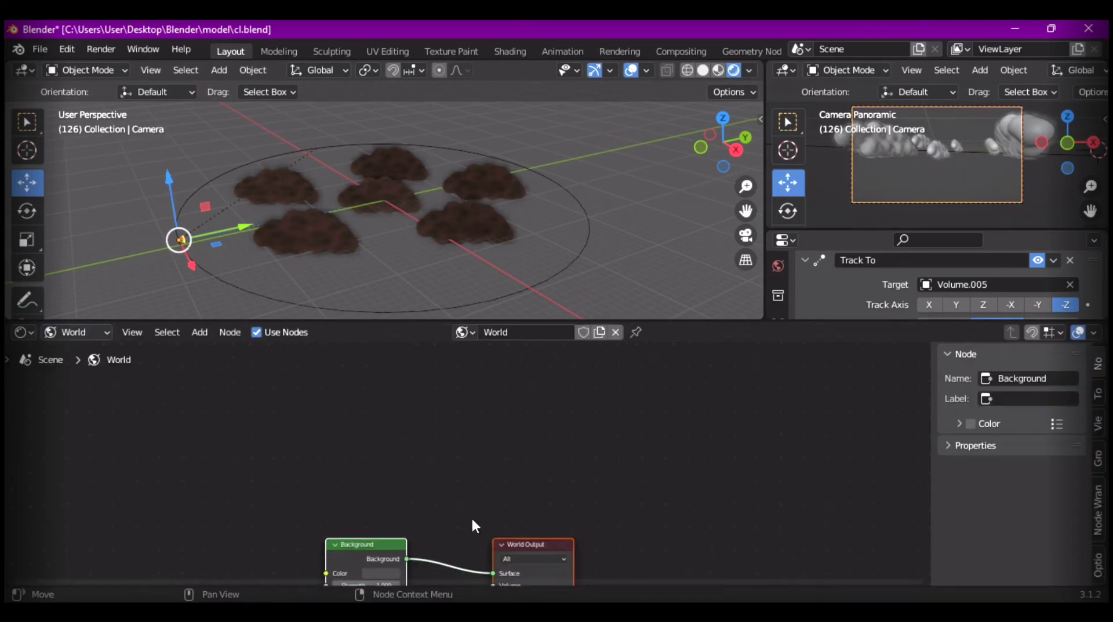
pyautogui.moveTo(359, 545); pyautogui.dragTo(472, 402)
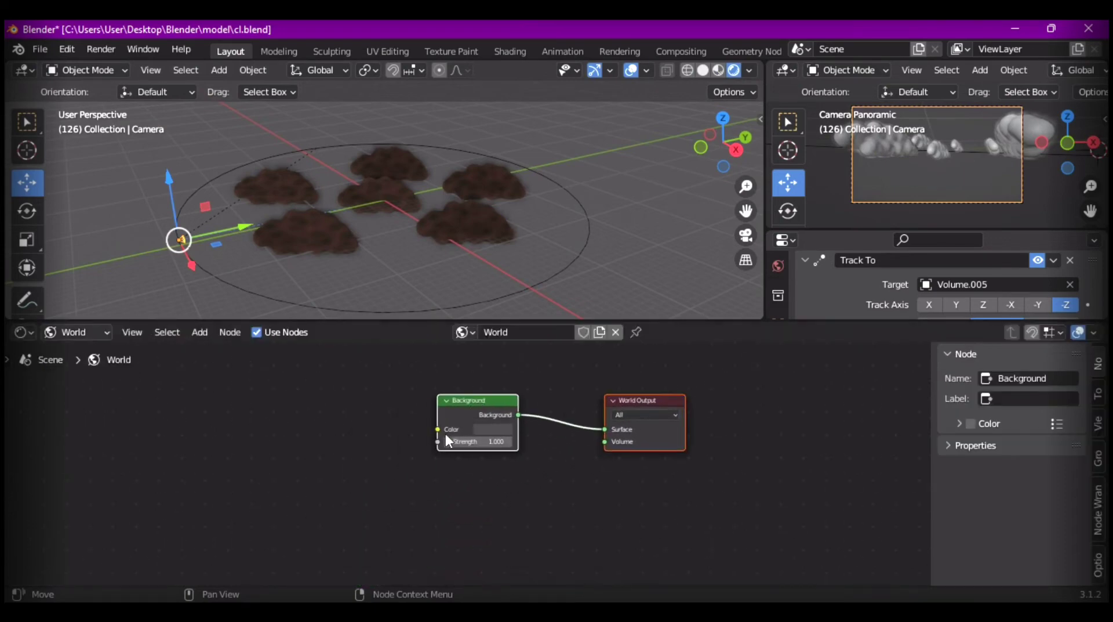
pyautogui.scroll(2, 445, 433)
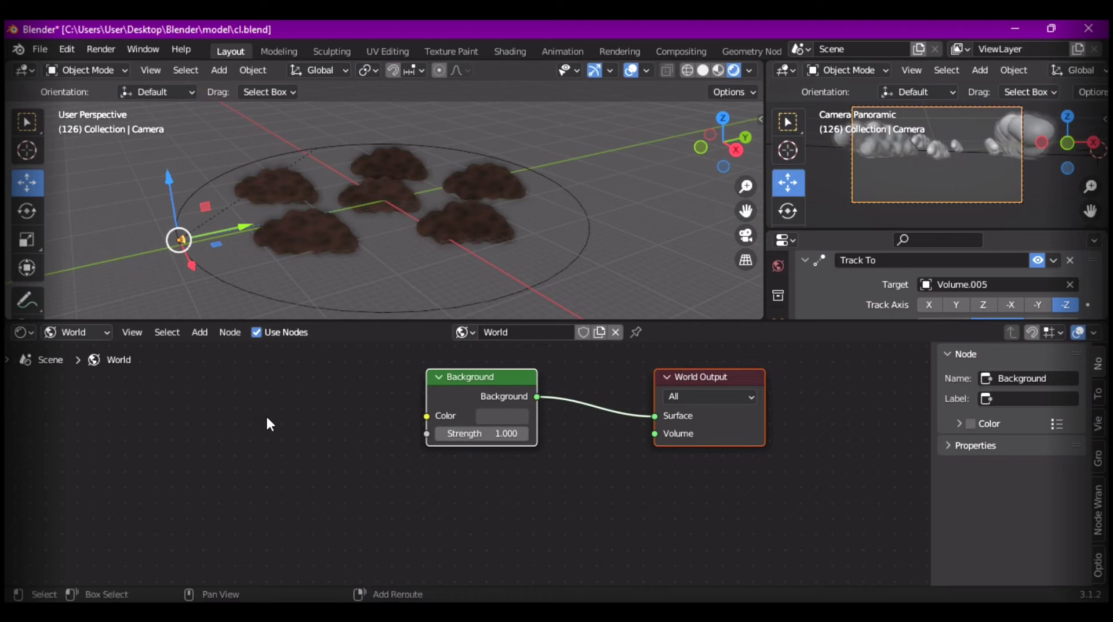
# - Add a Voronoi Texture node to the World shader, ahead of the Background node
pyautogui.hotkey('shift', 'a')
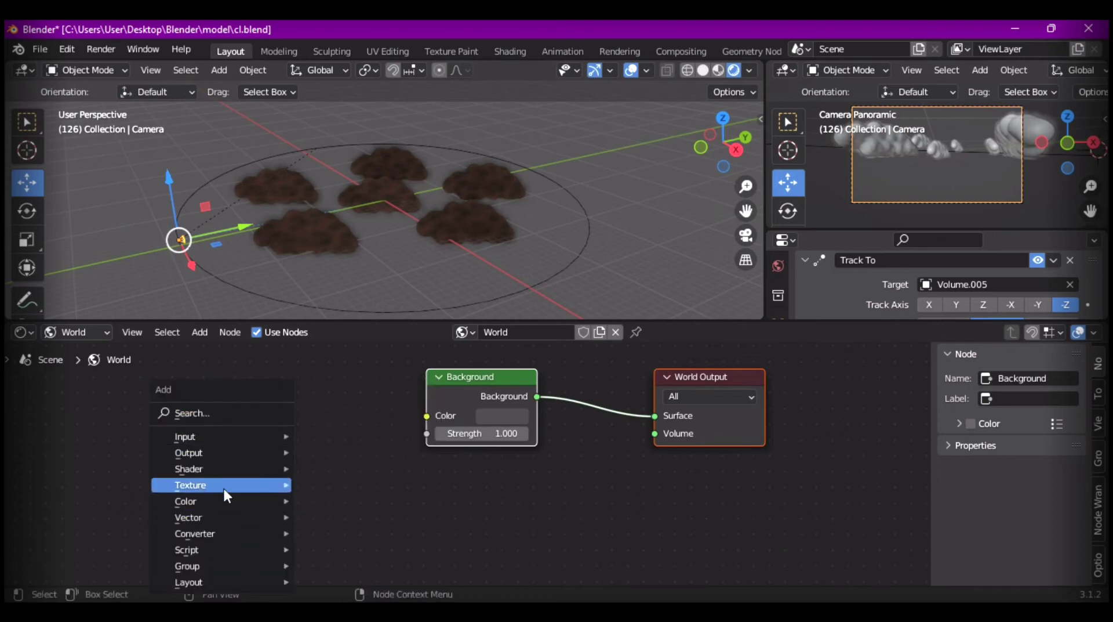
pyautogui.moveTo(224, 488)
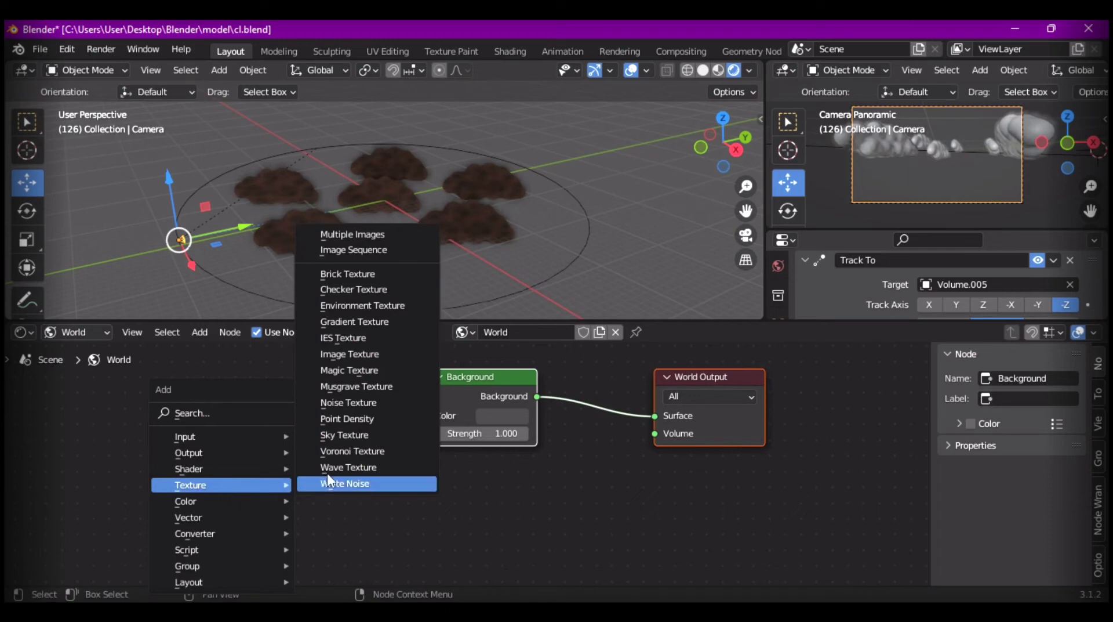
pyautogui.click(356, 451)
pyautogui.click(224, 392)
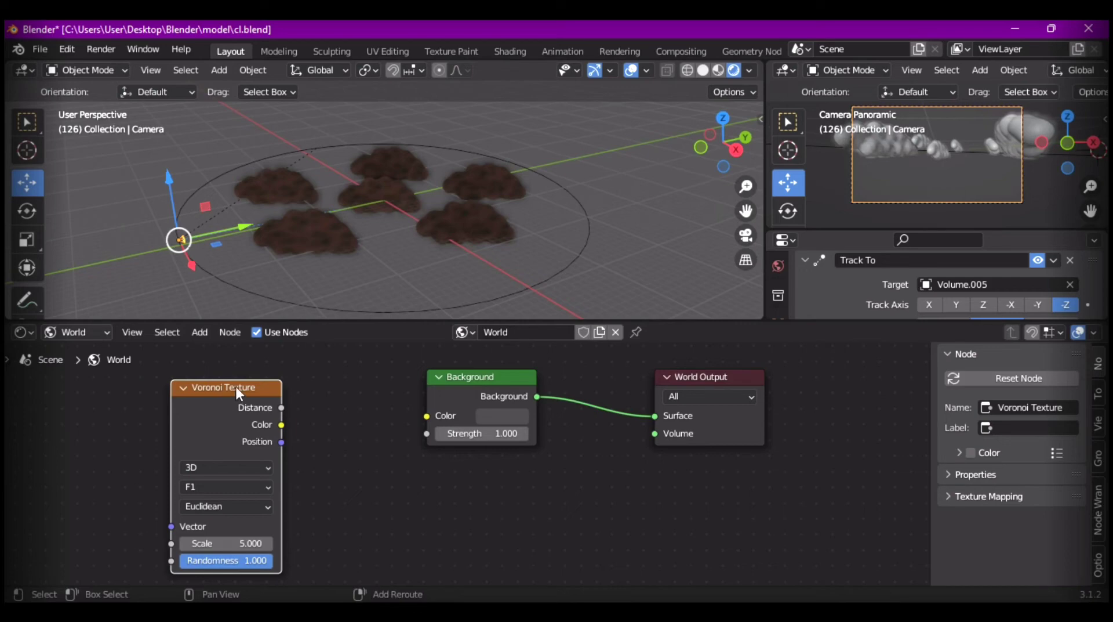
# - Add a ColorRamp node beside the Voronoi Texture and shift the Background and World Output nodes to make room
pyautogui.hotkey('shift', 'a')
pyautogui.moveTo(271, 435)
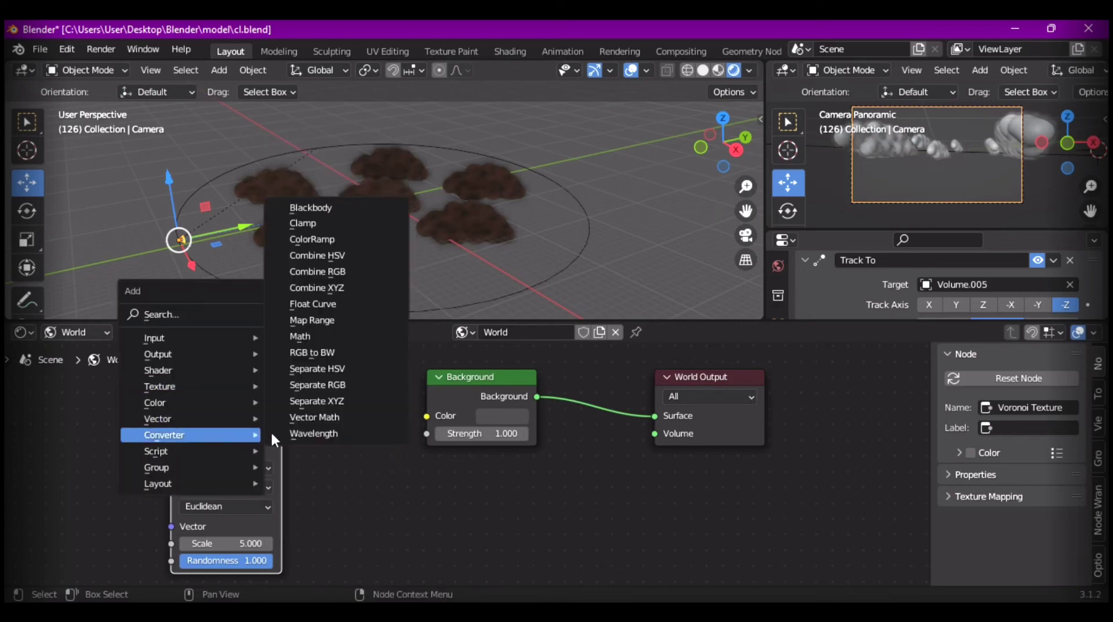
pyautogui.click(316, 240)
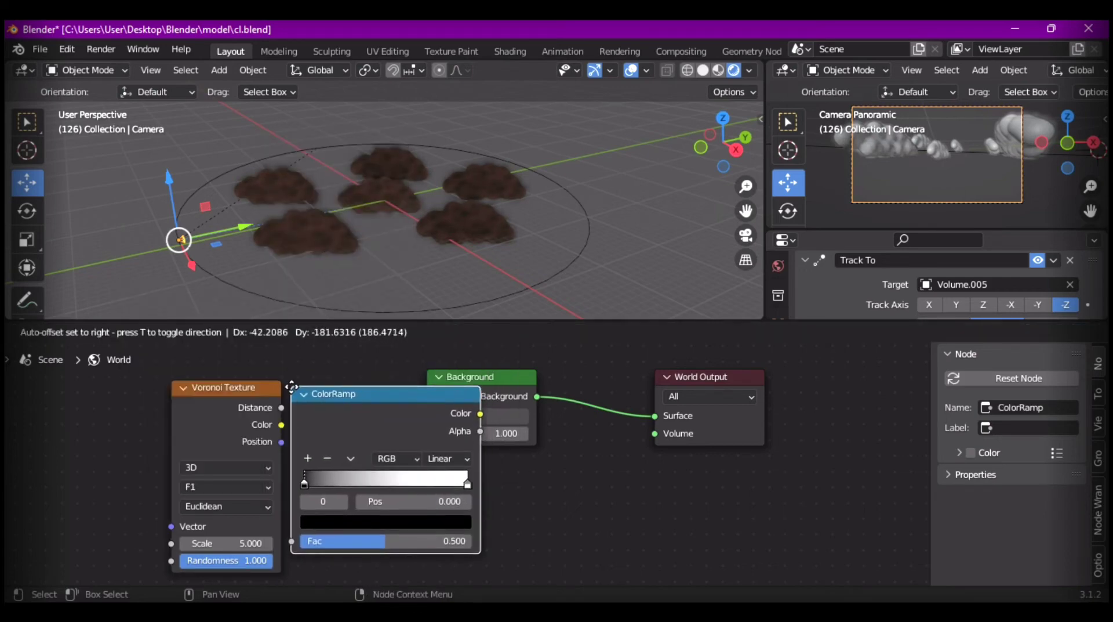
pyautogui.click(292, 386)
pyautogui.moveTo(513, 386); pyautogui.dragTo(765, 379)
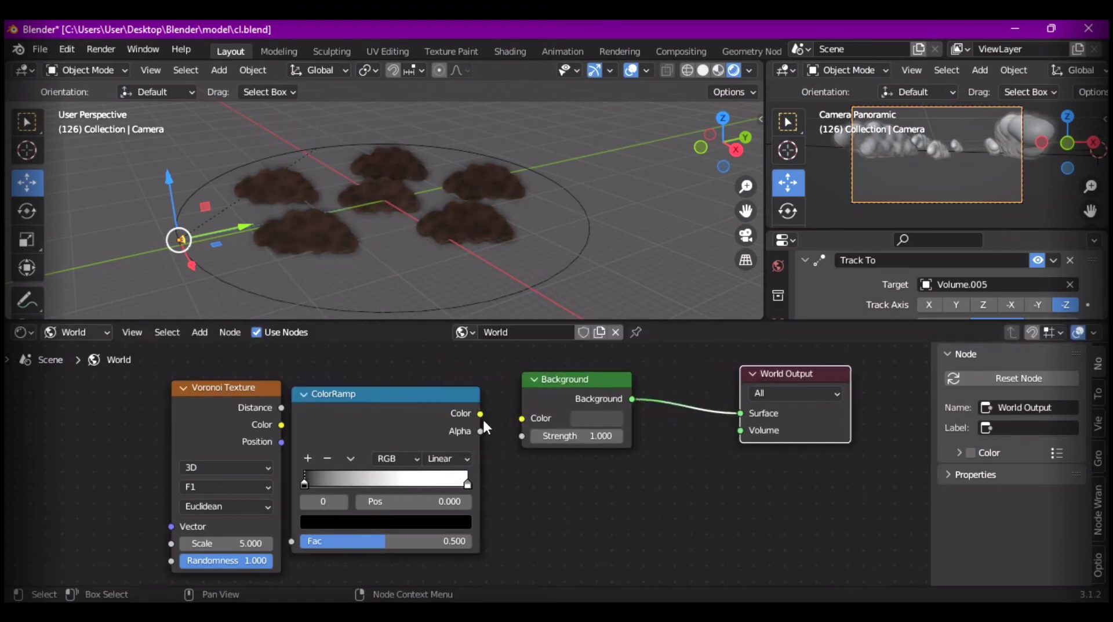
# - Connect the Voronoi Distance output to the ColorRamp Fac input and the ramp's Color output to the Background Color
pyautogui.moveTo(480, 413); pyautogui.dragTo(535, 415)
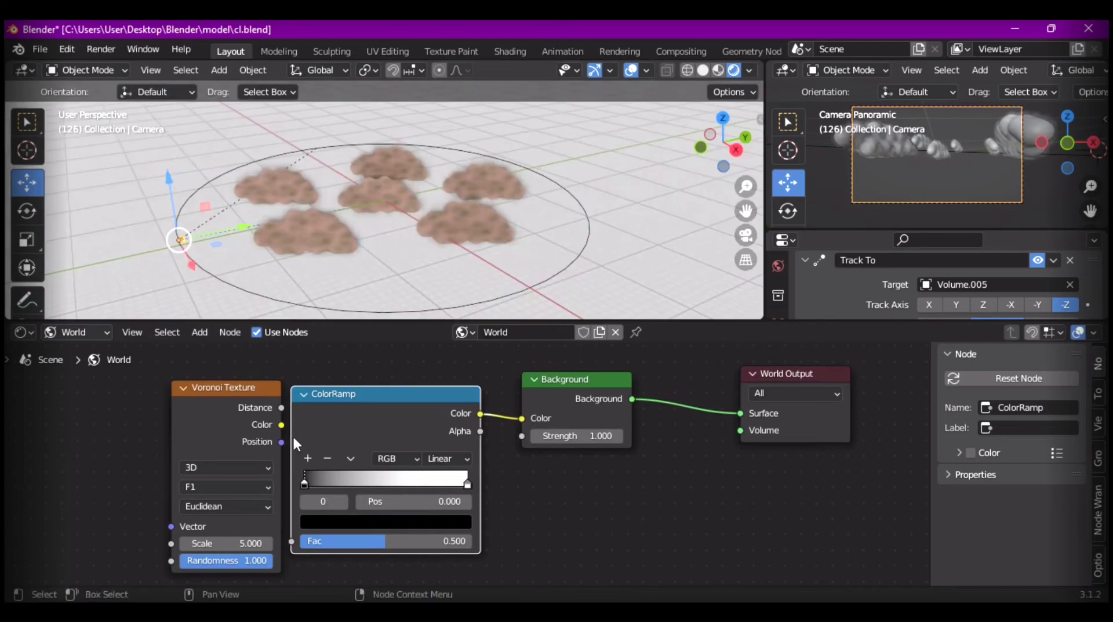
pyautogui.moveTo(227, 406); pyautogui.dragTo(172, 401)
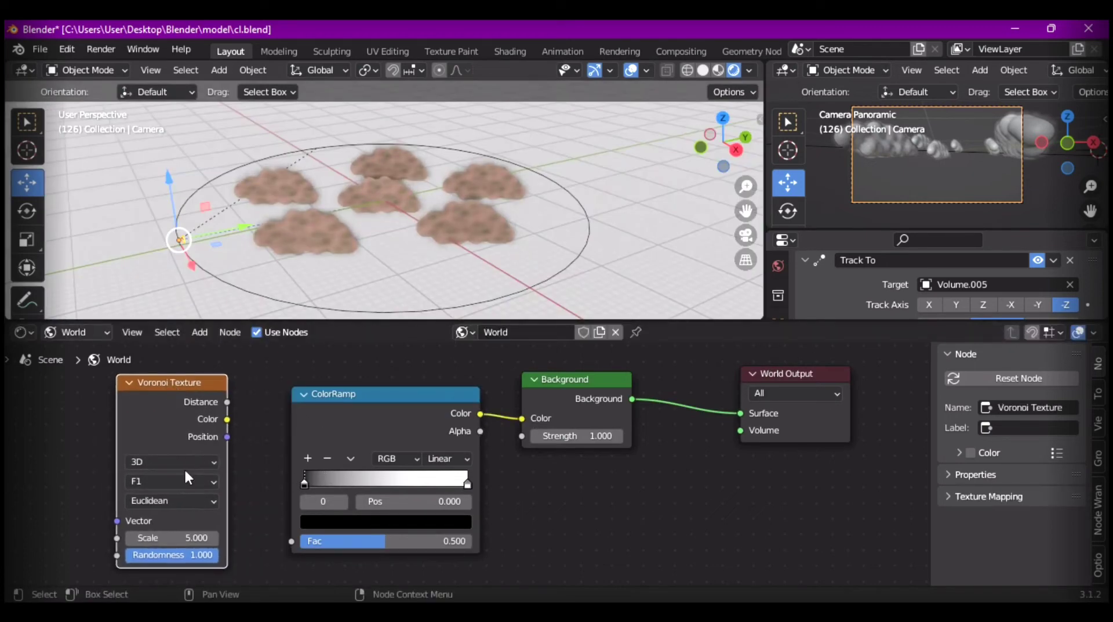
pyautogui.moveTo(227, 402); pyautogui.dragTo(292, 540)
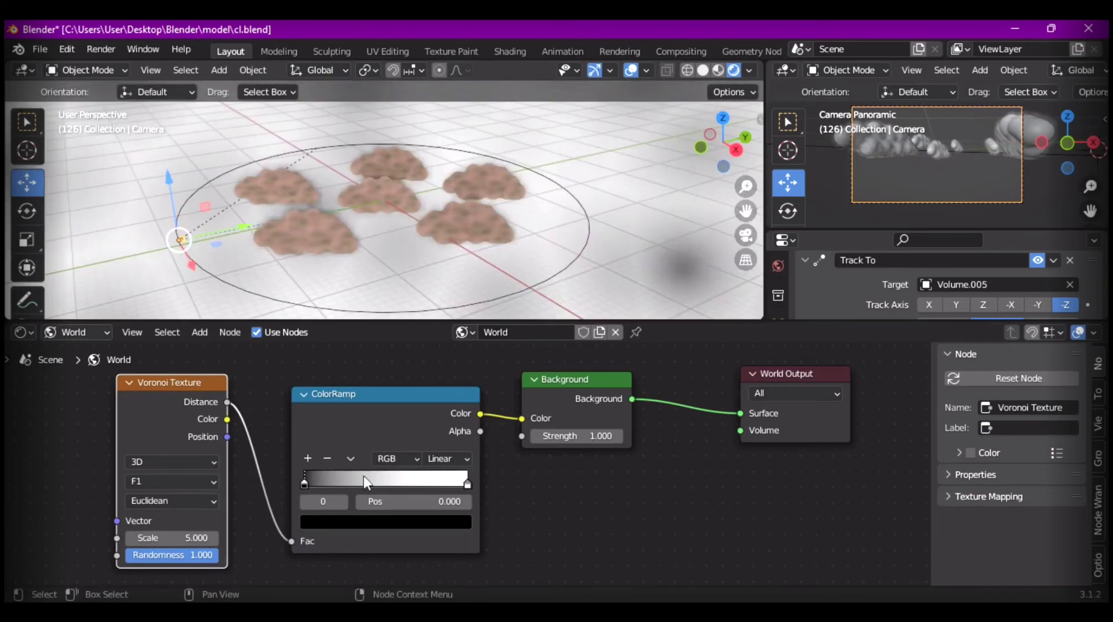
# - Set the Voronoi Texture's feature output to Distance to Edge and its Scale to 110
pyautogui.click(176, 483)
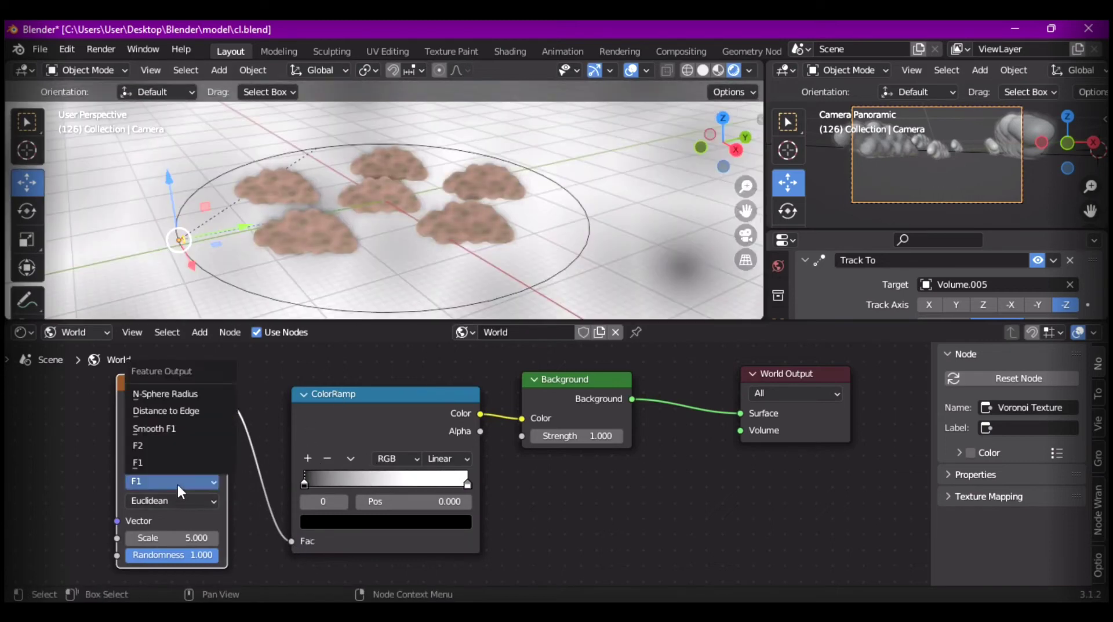
pyautogui.click(182, 411)
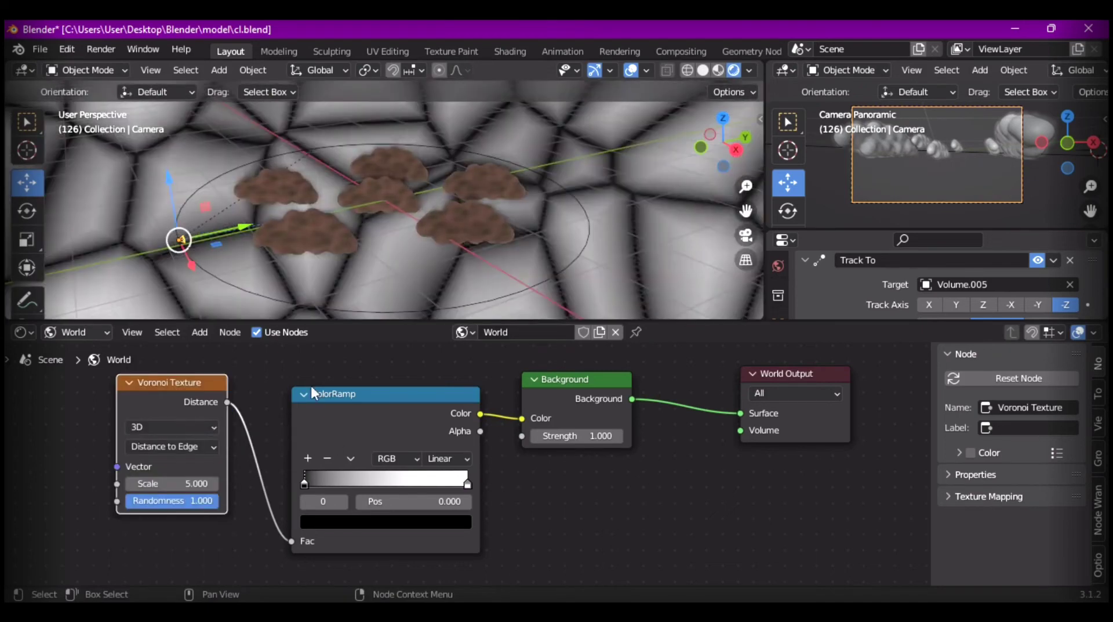
pyautogui.click(176, 481)
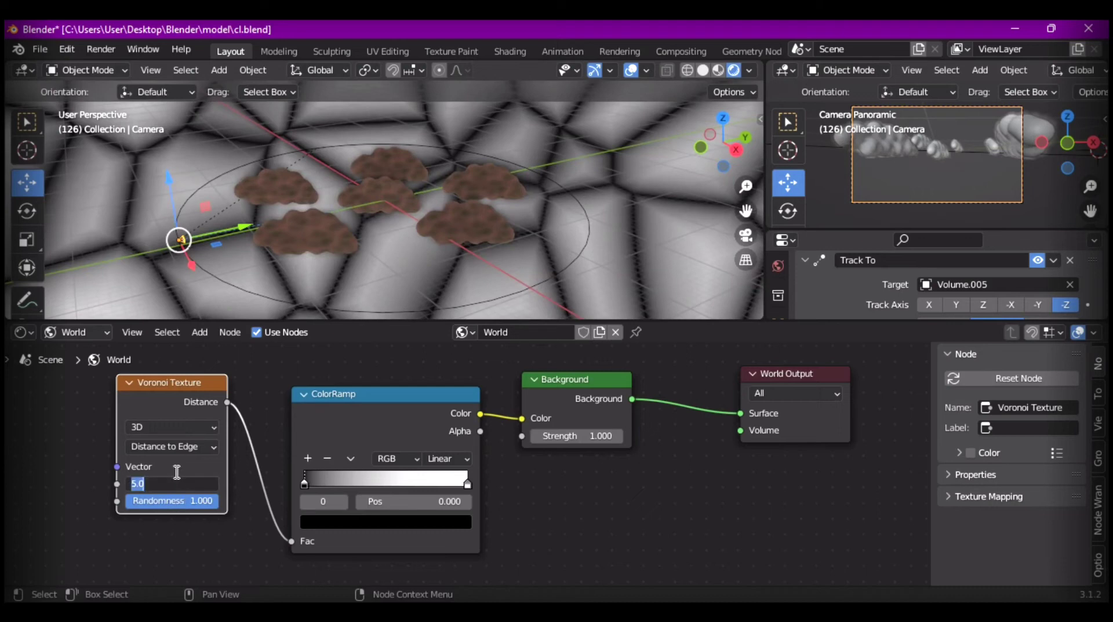
pyautogui.write('110')
pyautogui.press('Return')
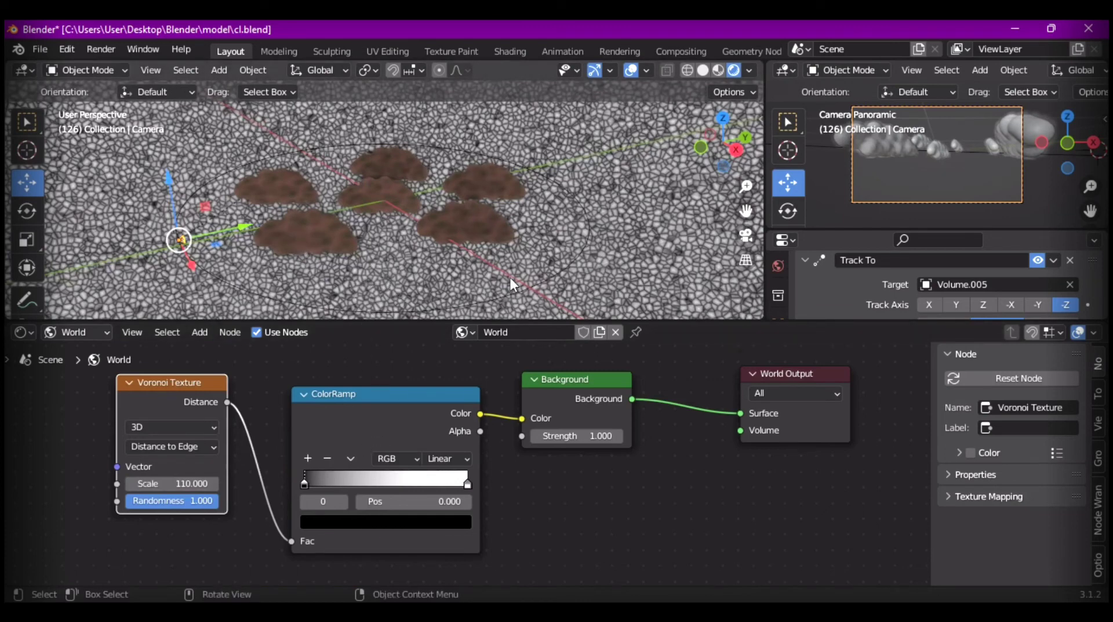
# - Change the ColorRamp's black stop to a dark blue
pyautogui.click(312, 520)
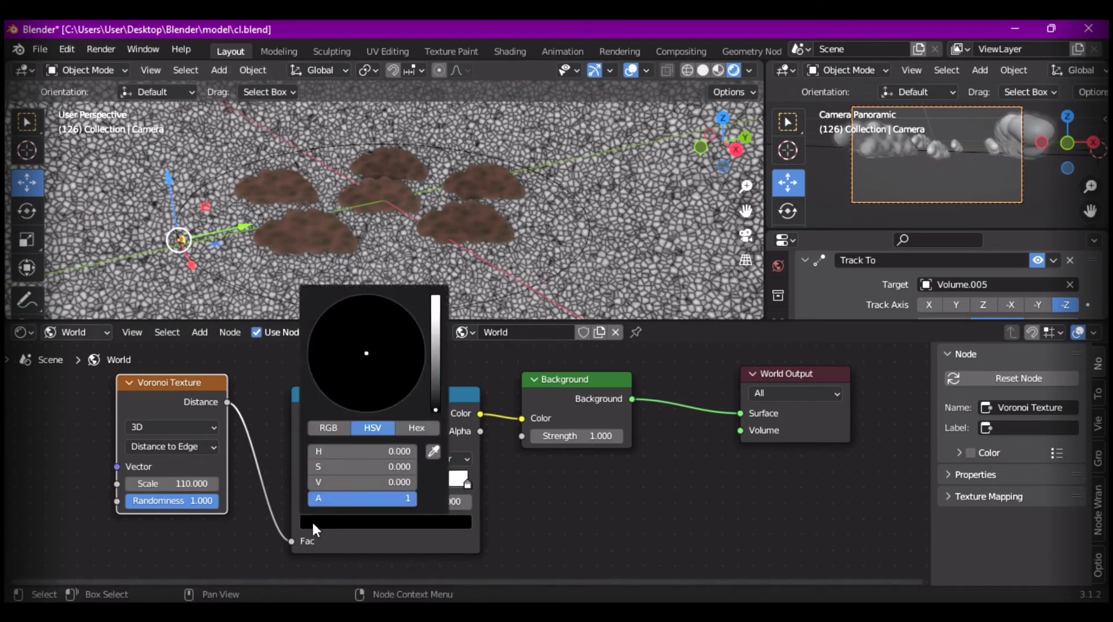
pyautogui.moveTo(434, 395); pyautogui.dragTo(436, 390)
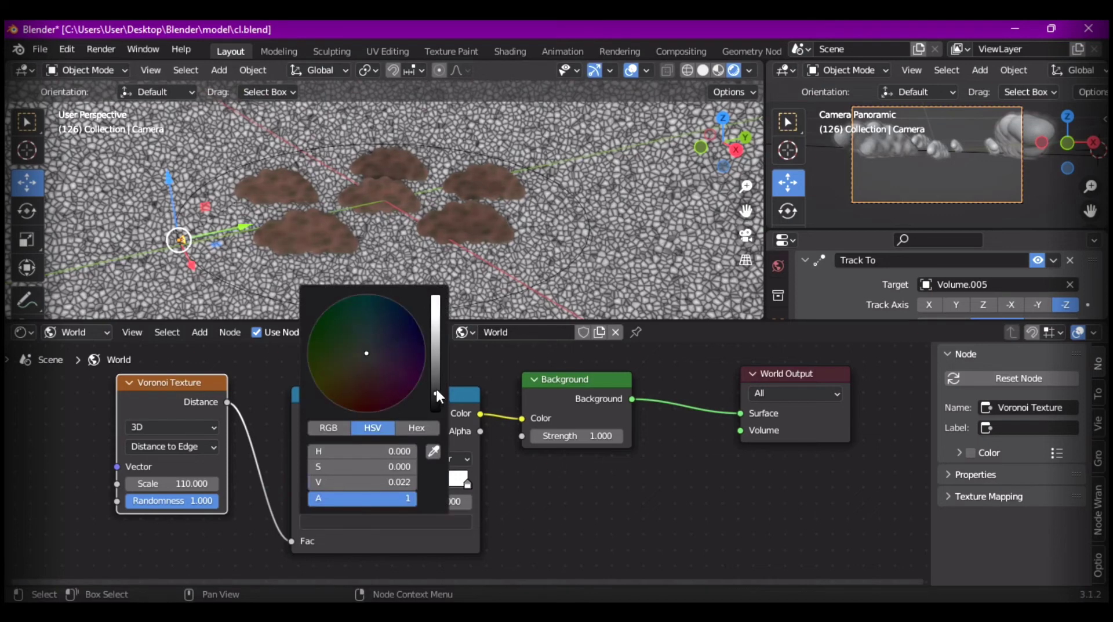
pyautogui.click(390, 334)
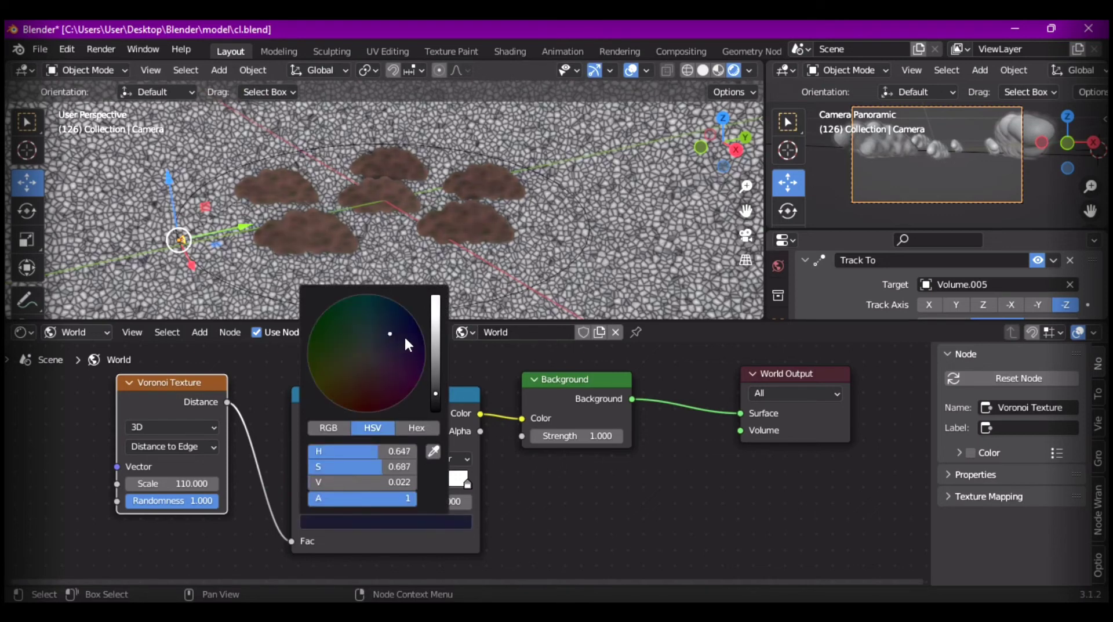
pyautogui.click(419, 544)
# - Colour the ColorRamp's white stop pale yellow and move the dark blue stop to position 0.377
pyautogui.click(466, 479)
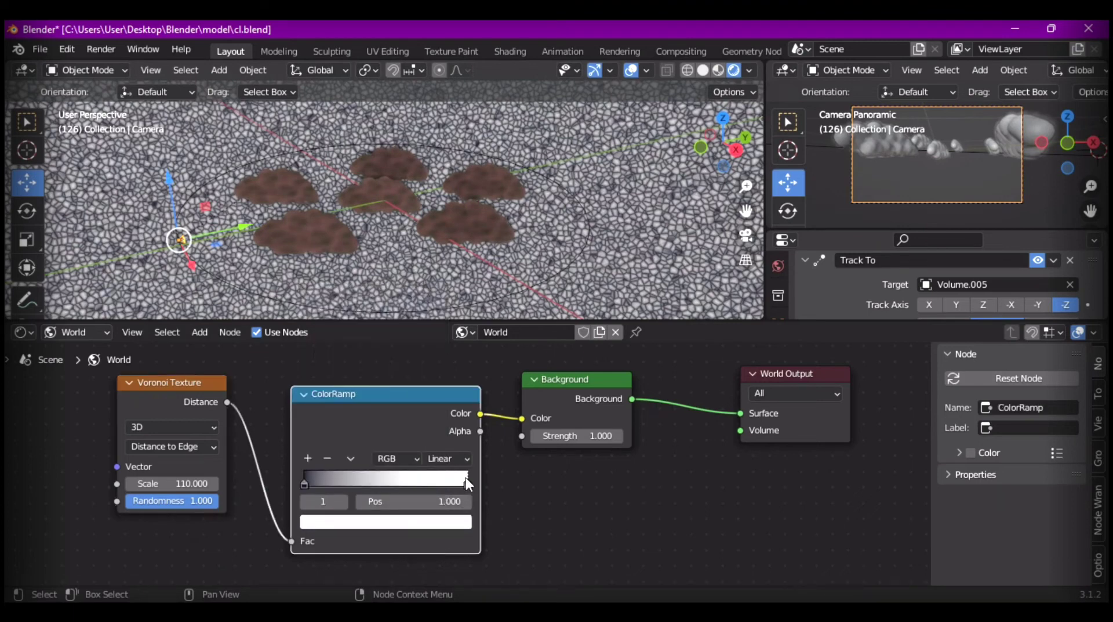
pyautogui.click(451, 527)
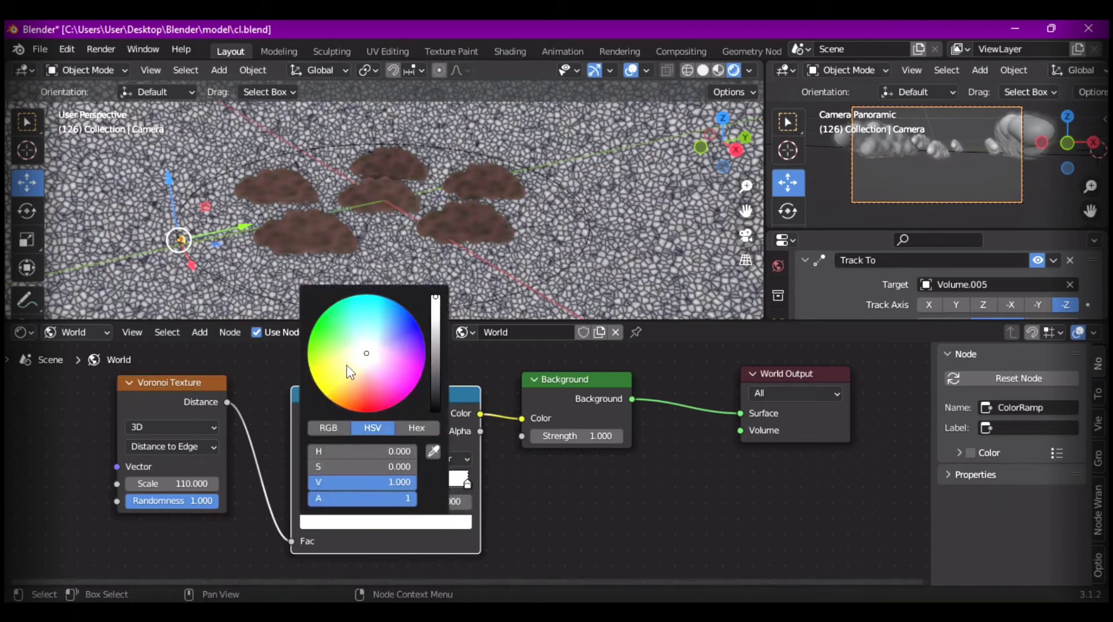
pyautogui.click(364, 376)
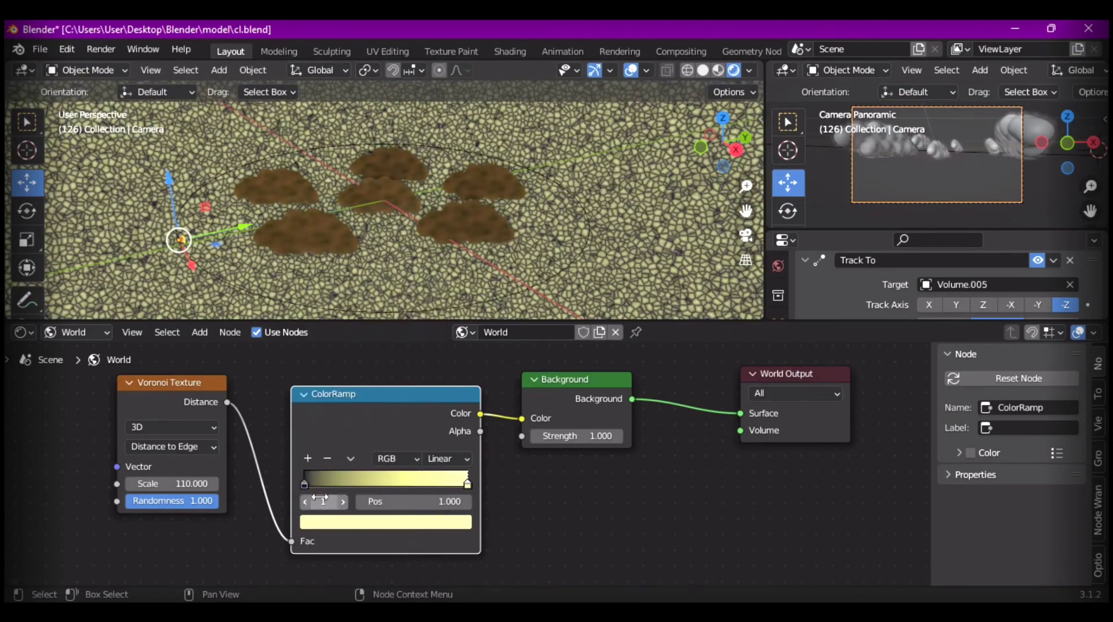
pyautogui.moveTo(304, 483); pyautogui.dragTo(373, 482)
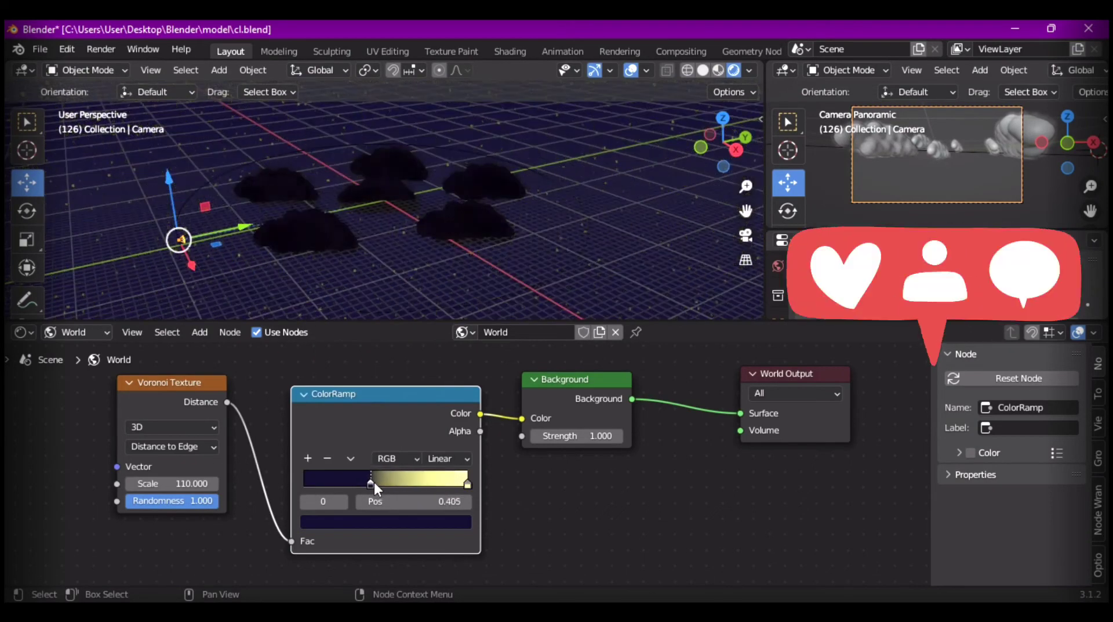
pyautogui.moveTo(370, 482); pyautogui.dragTo(366, 482)
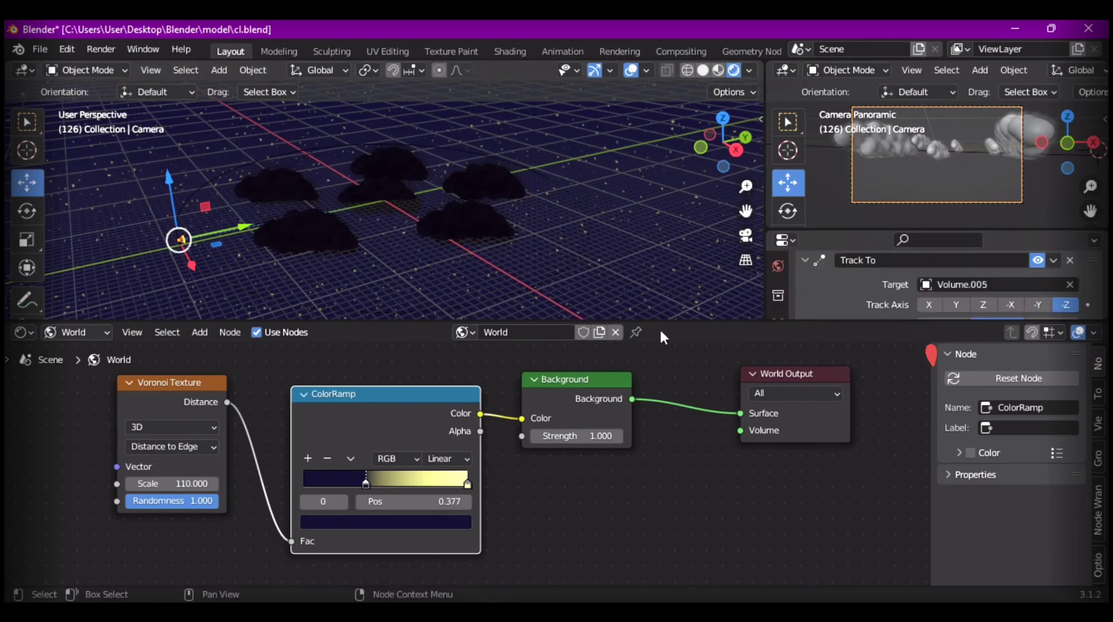
# - Shrink the World node editor area and switch it back to the Timeline
pyautogui.moveTo(664, 321); pyautogui.dragTo(679, 475)
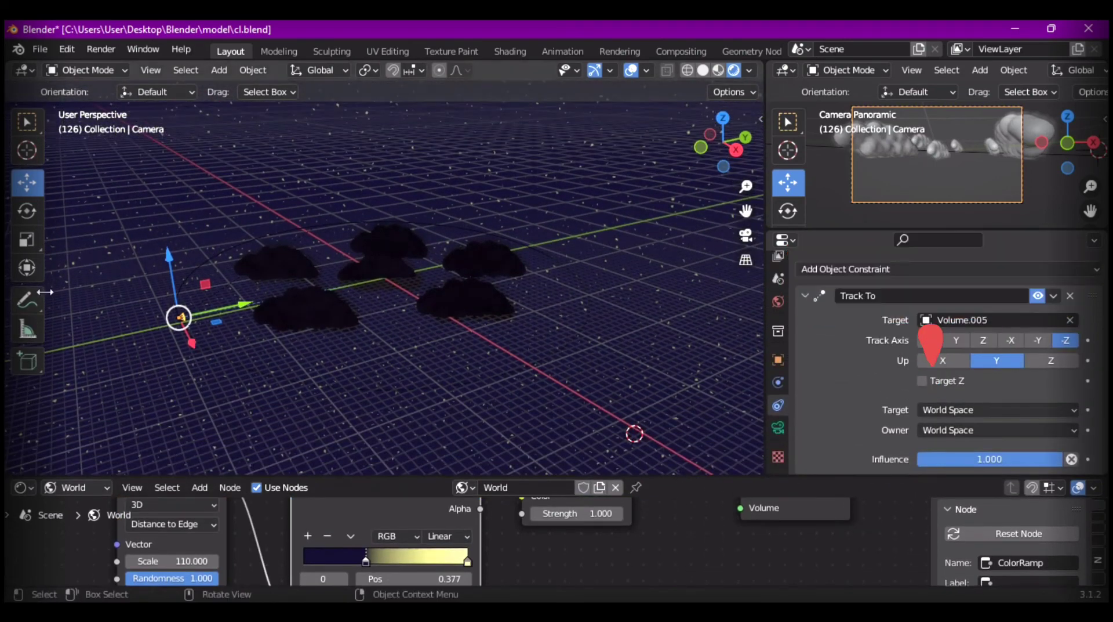
pyautogui.click(25, 487)
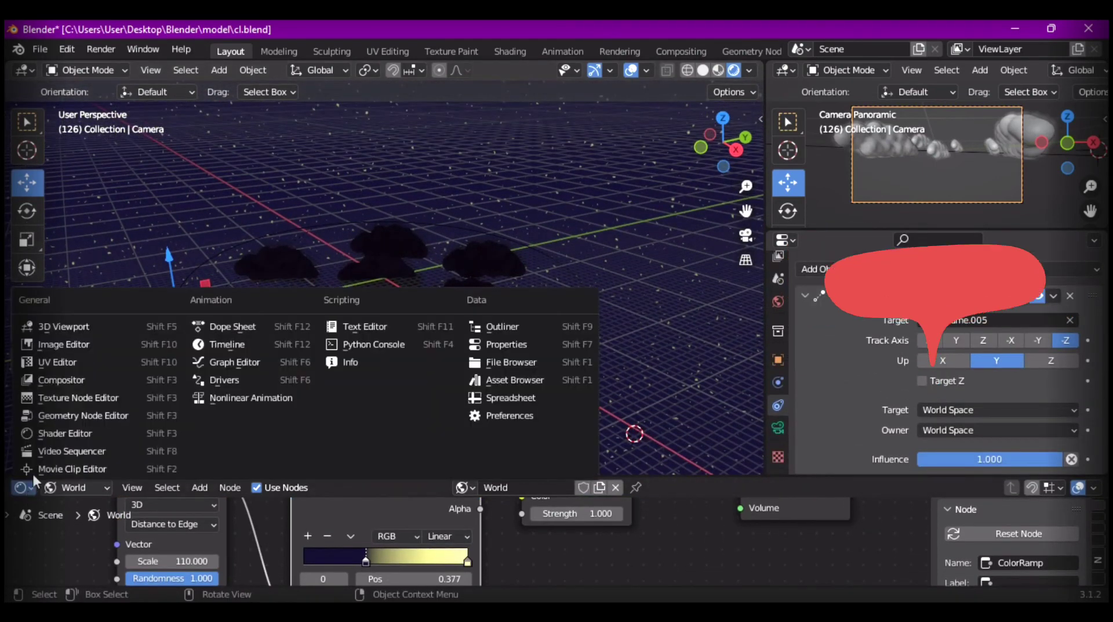
pyautogui.click(224, 345)
# - Add a Sun light to the scene and move it high above the central cloud
pyautogui.hotkey('shift', 'a')
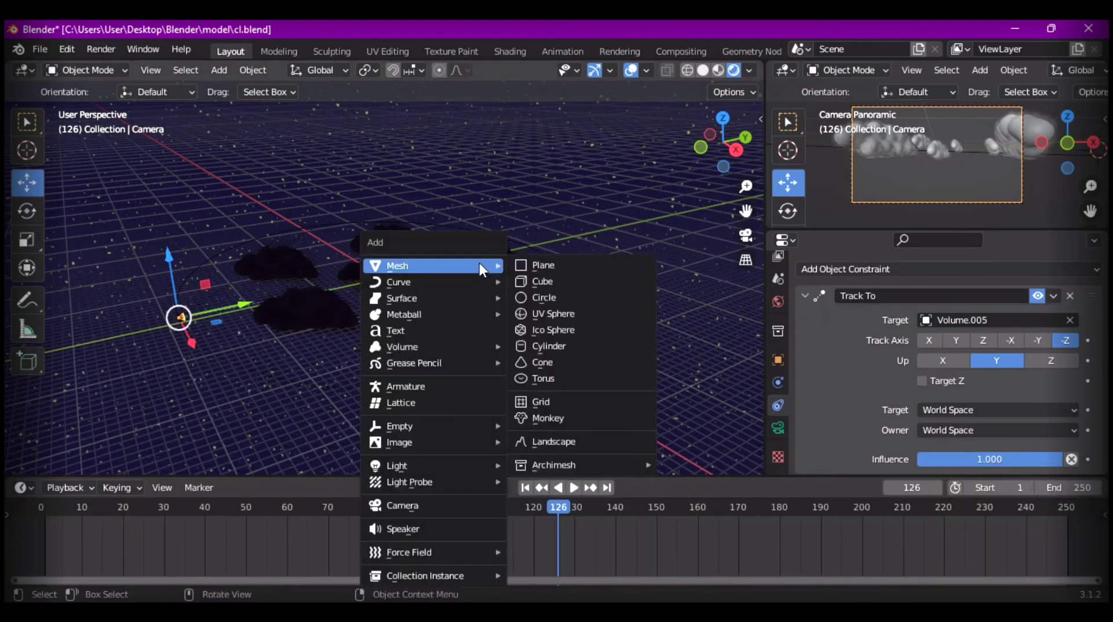
pyautogui.moveTo(464, 467)
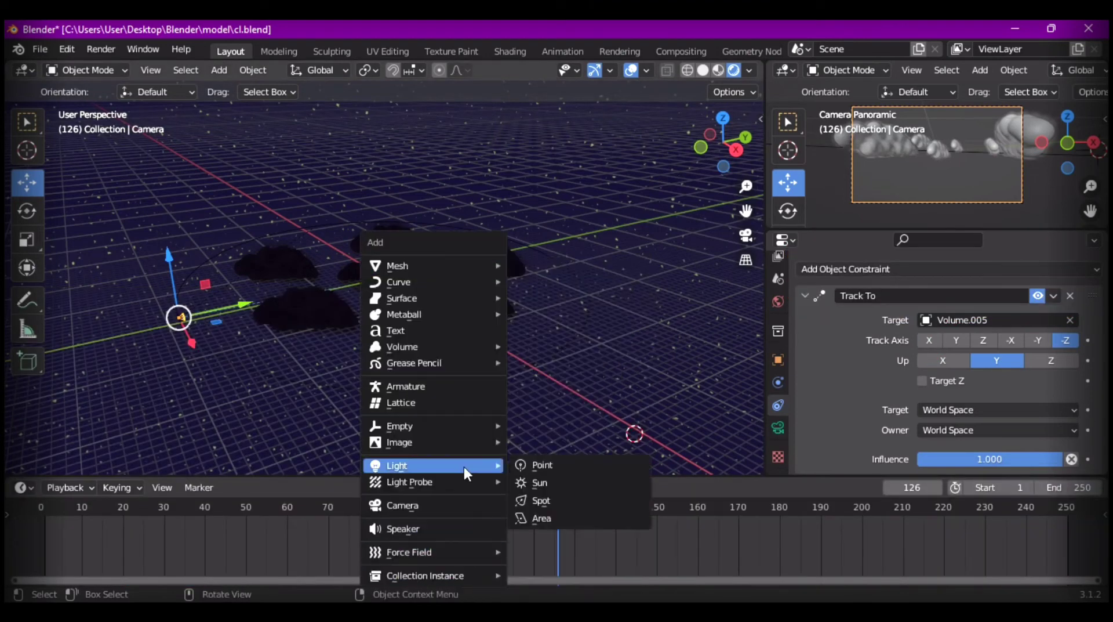
pyautogui.click(565, 483)
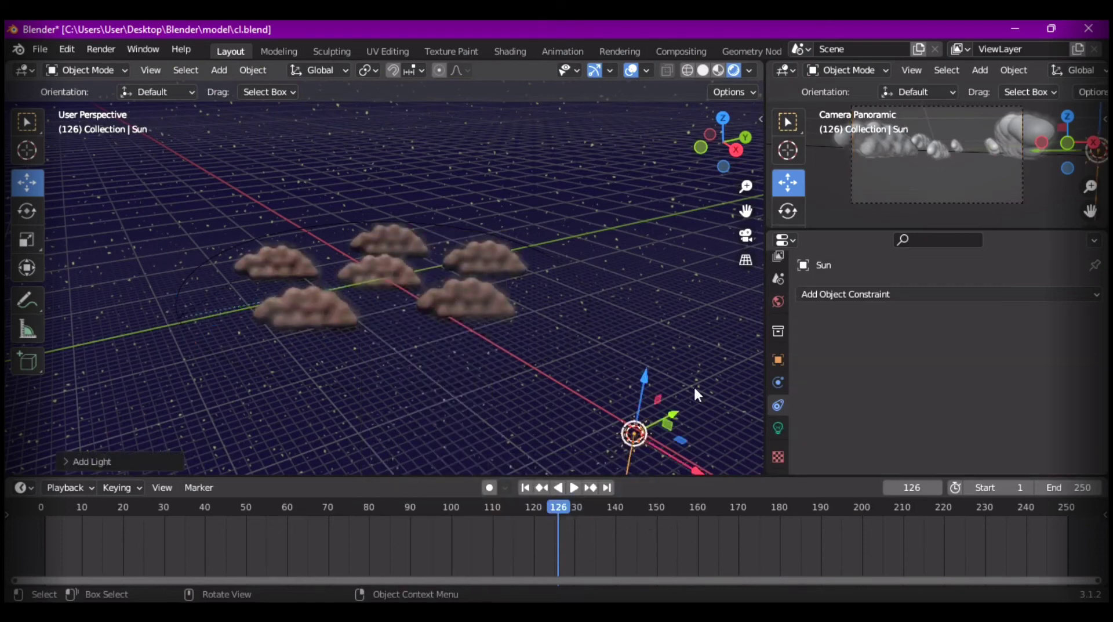
pyautogui.press('g')
pyautogui.press('x')
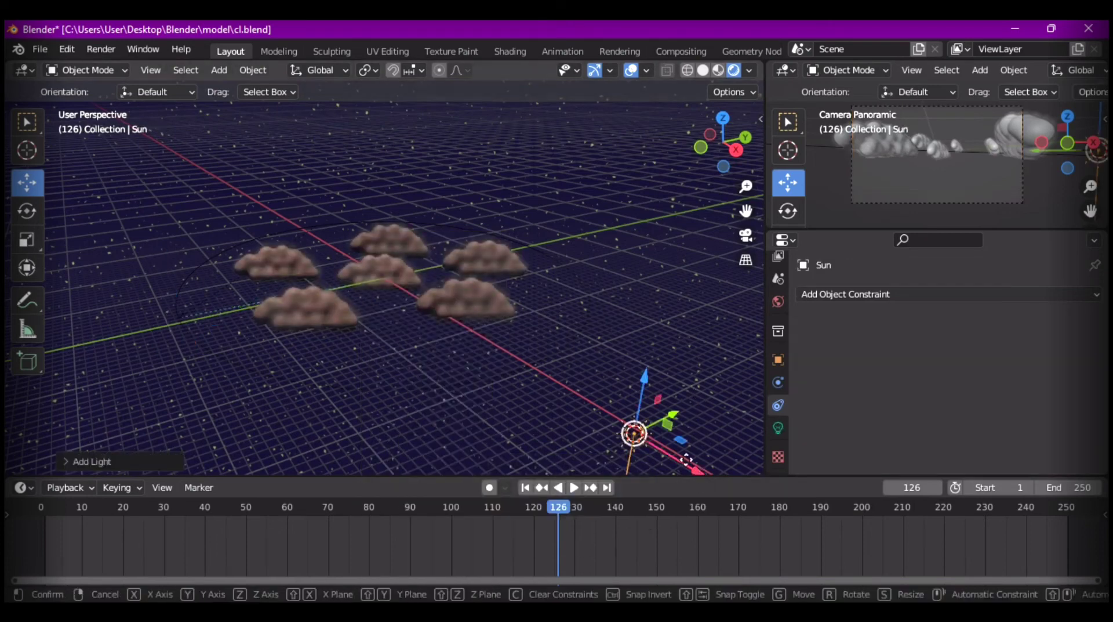
pyautogui.click(464, 265)
pyautogui.moveTo(377, 217); pyautogui.dragTo(397, 311)
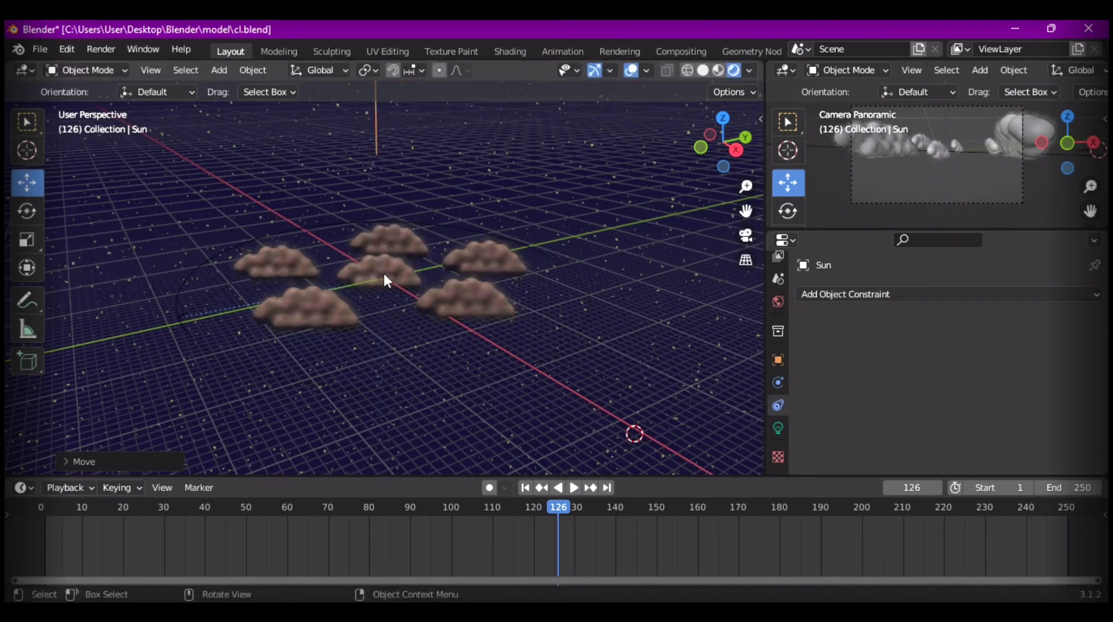
# - Change the Sun light's colour to a pale warm peach
pyautogui.click(781, 430)
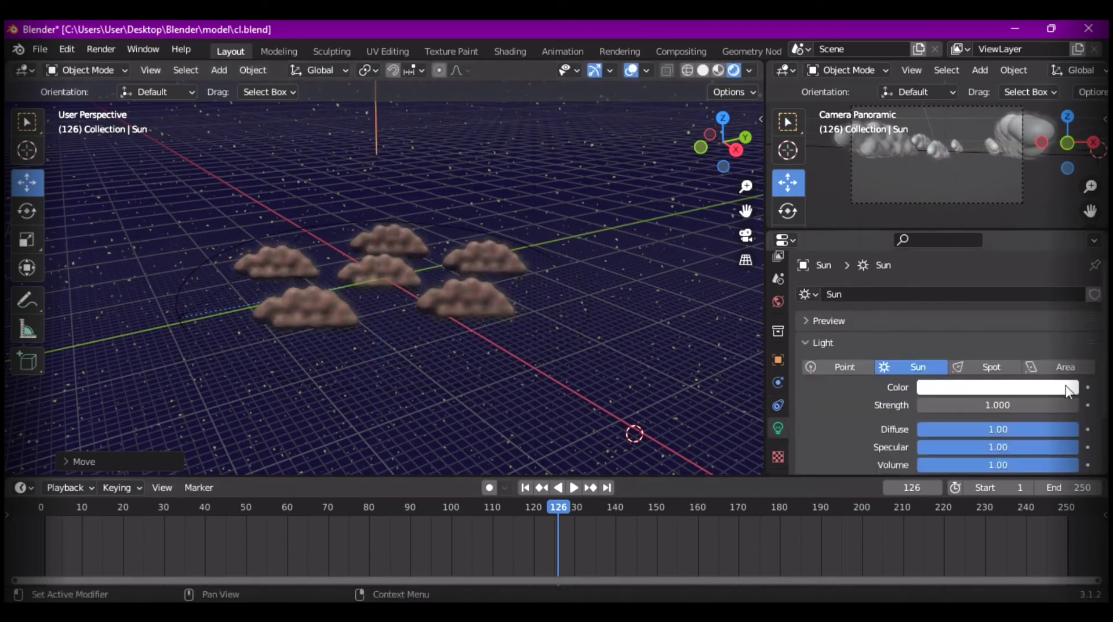
pyautogui.click(1042, 388)
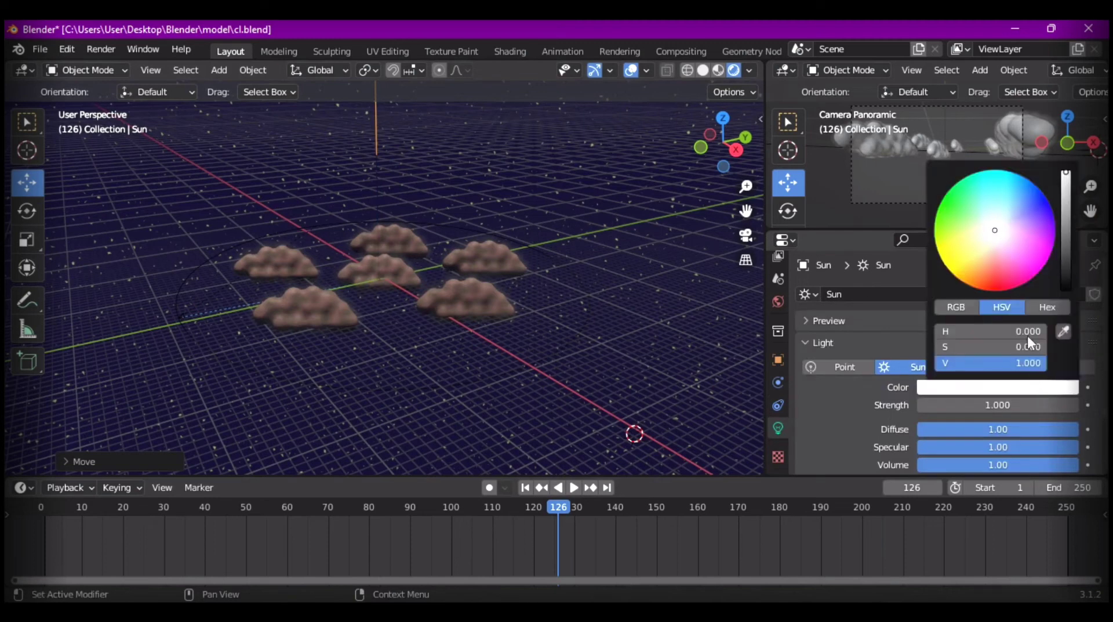
pyautogui.click(979, 245)
pyautogui.click(998, 261)
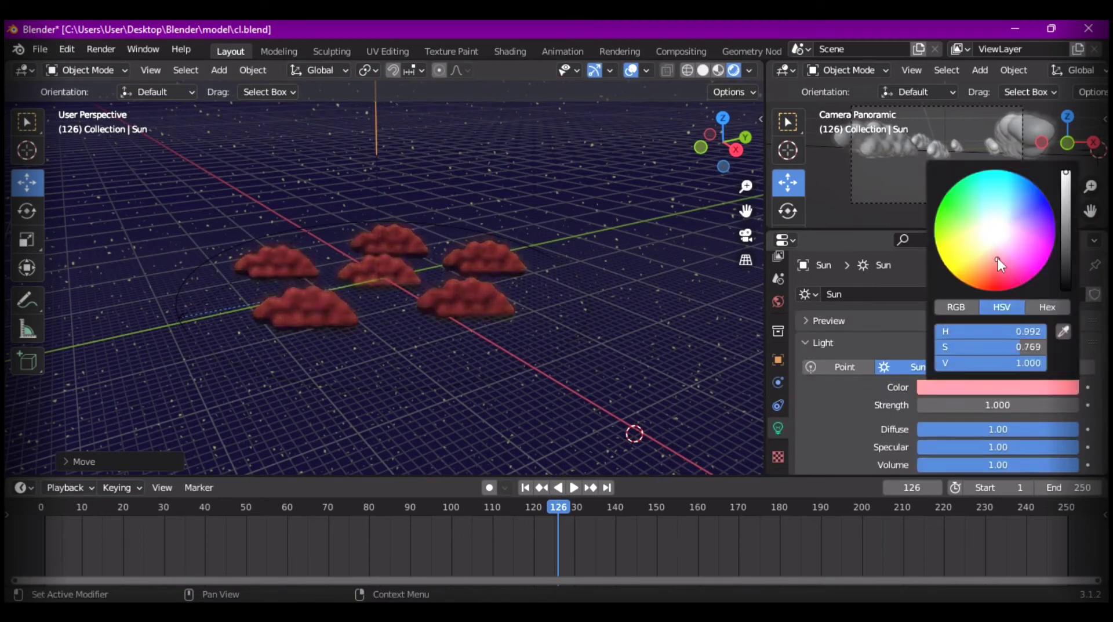
pyautogui.click(989, 254)
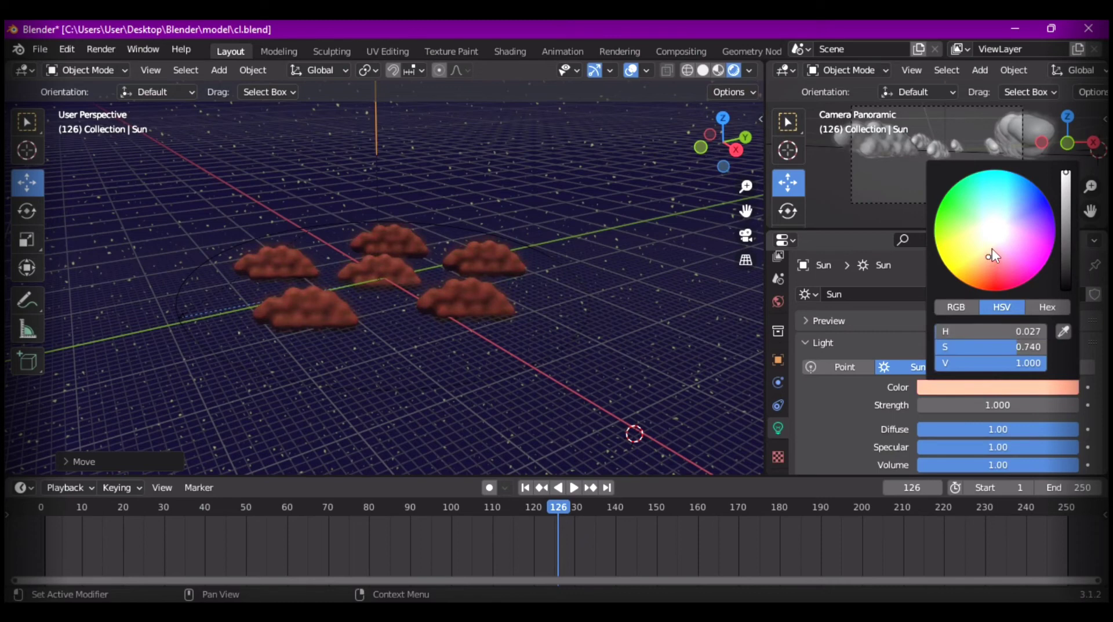
pyautogui.click(1001, 218)
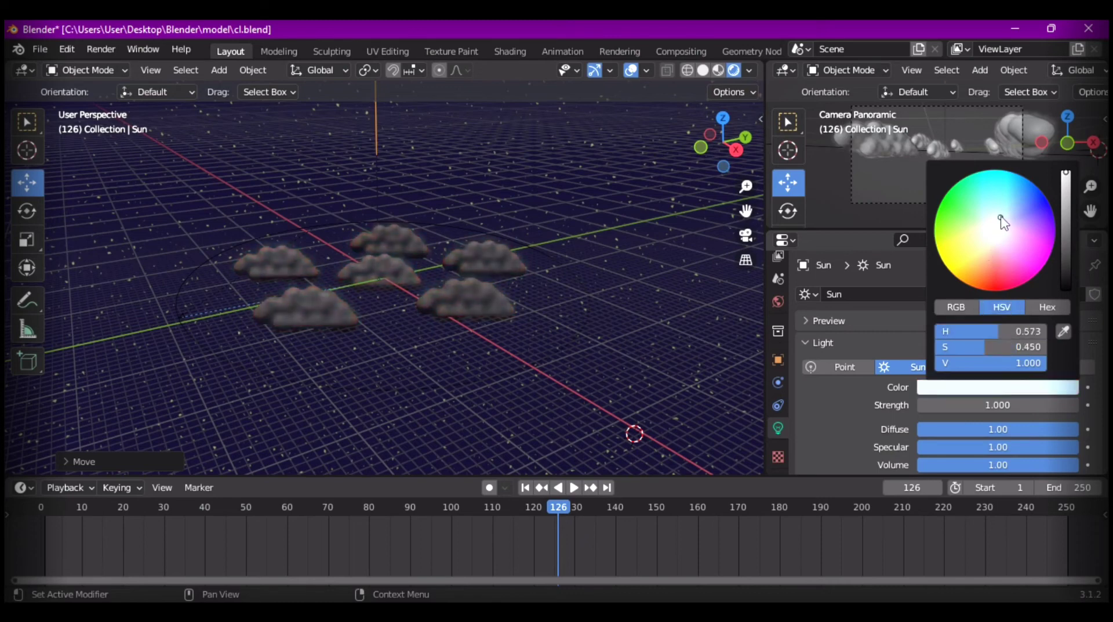
pyautogui.click(990, 249)
# - Set the Sun light's strength to 0.5
pyautogui.click(986, 405)
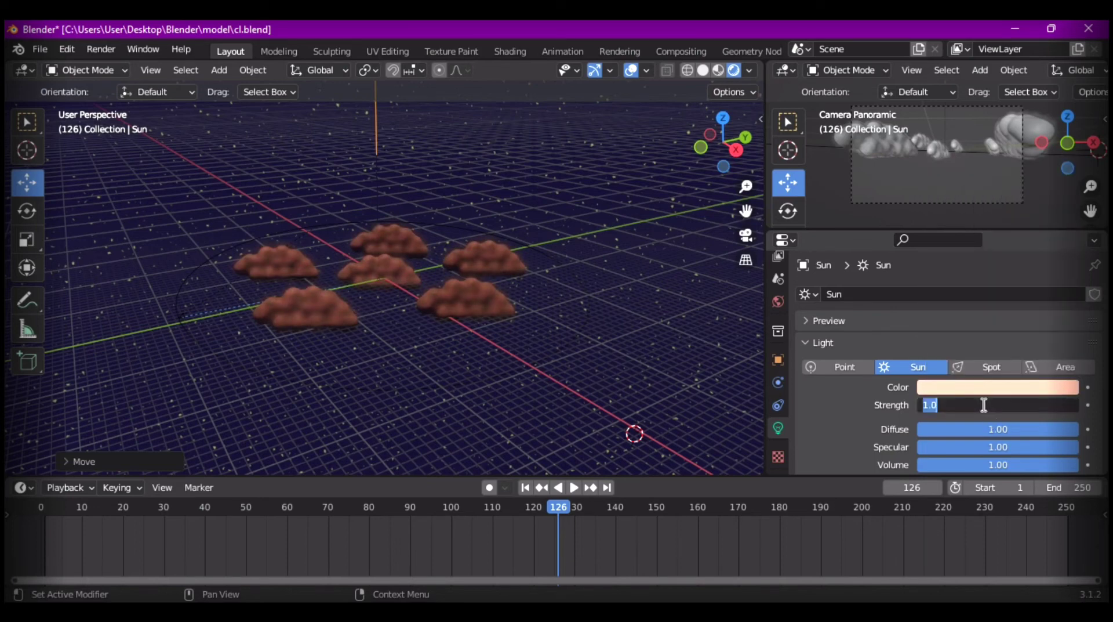
pyautogui.write('0.5')
pyautogui.press('Return')
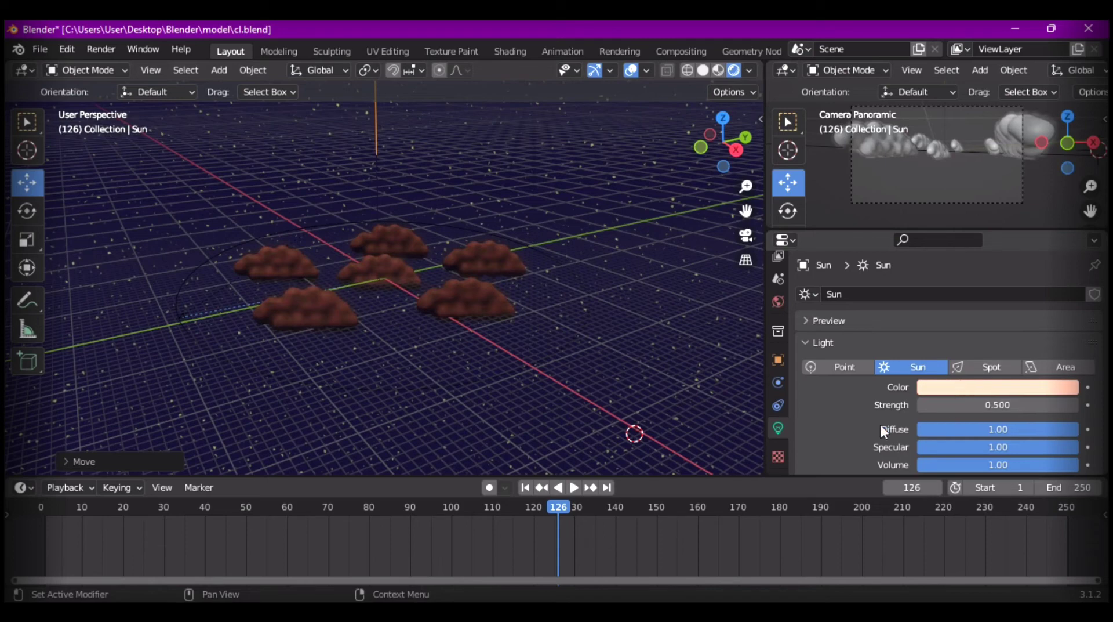
pyautogui.scroll(-3, 840, 429)
pyautogui.scroll(3, 838, 436)
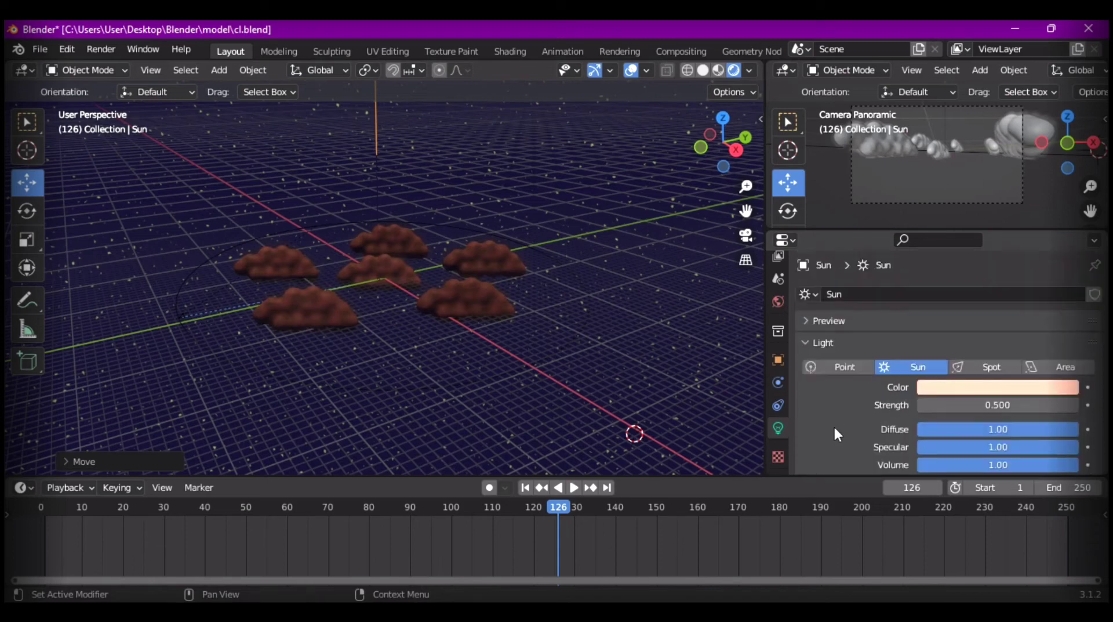
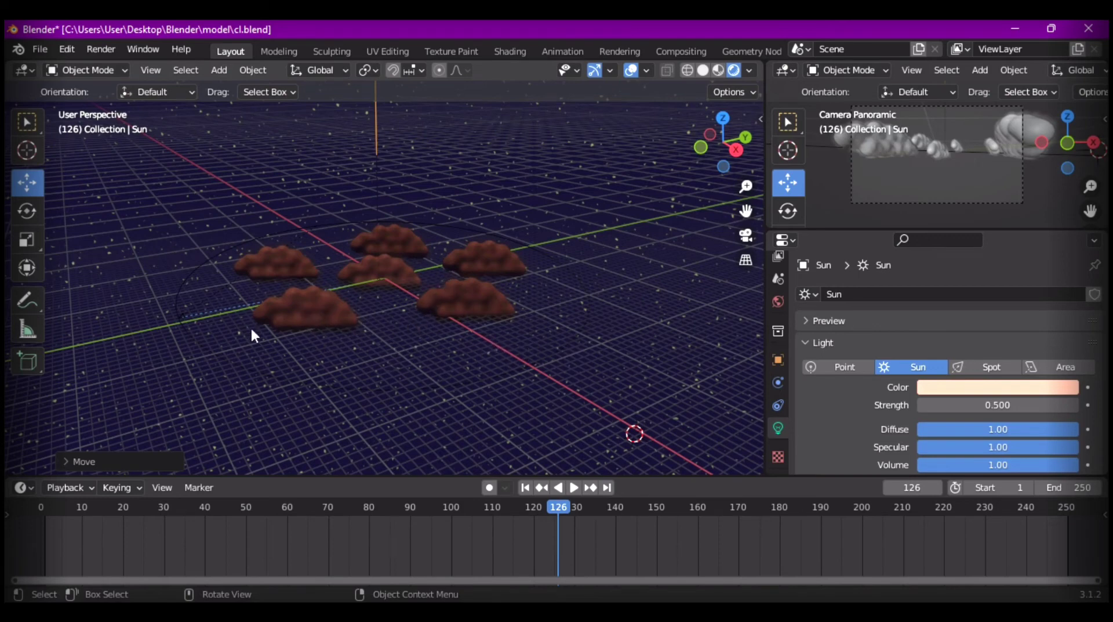
# - Add a point light and move it along the X and Y axes into the cloud nearest the 3D cursor
pyautogui.hotkey('shift', 'a')
pyautogui.moveTo(267, 333)
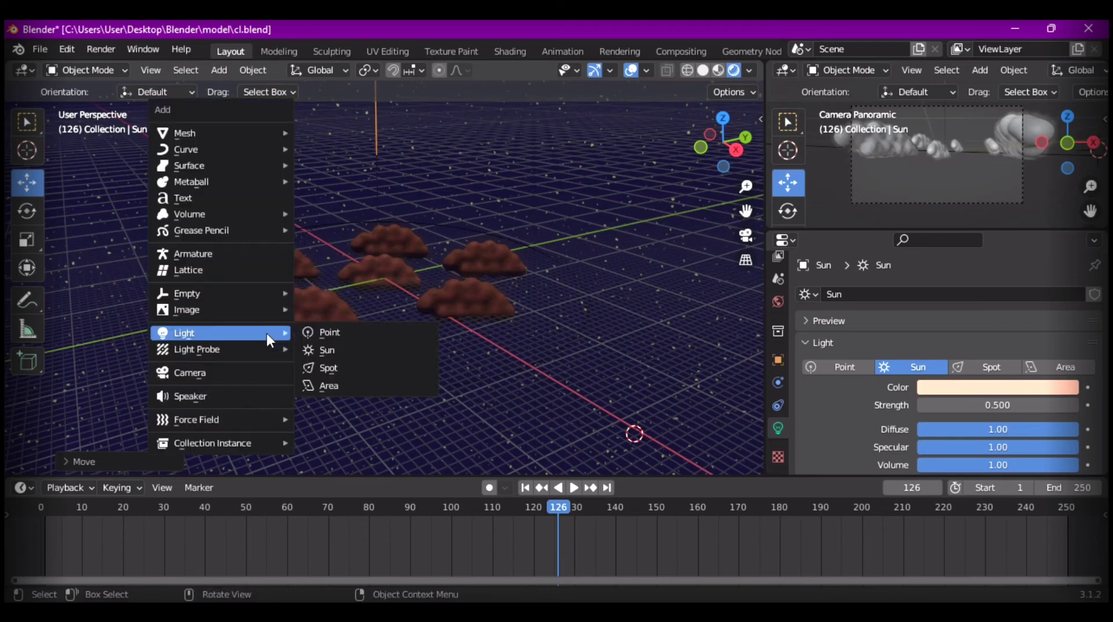
pyautogui.click(331, 336)
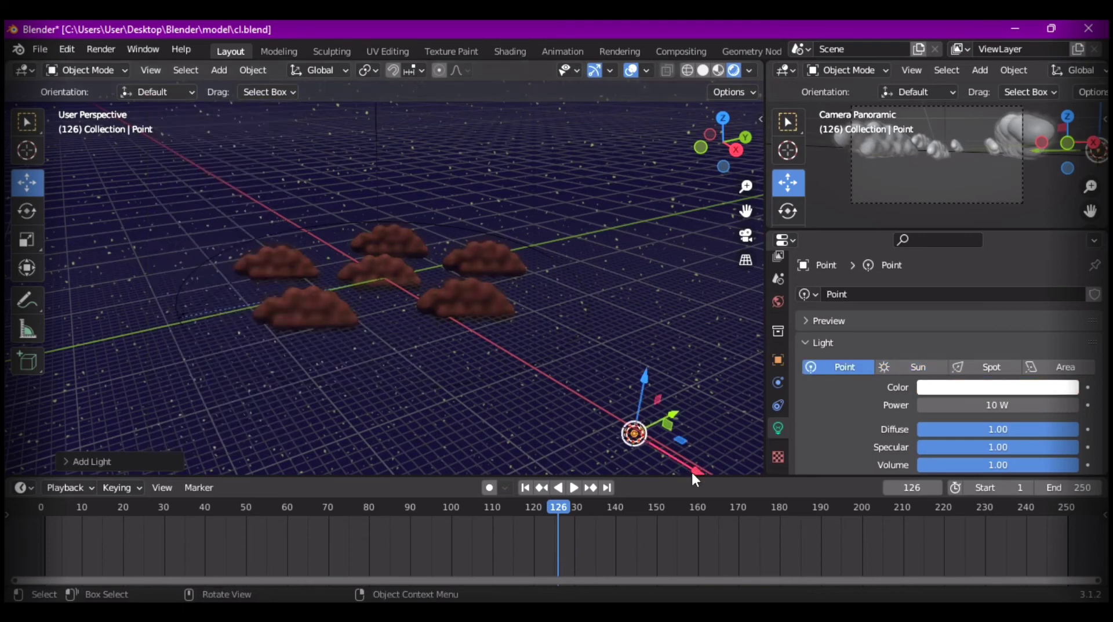
pyautogui.press('g')
pyautogui.press('x')
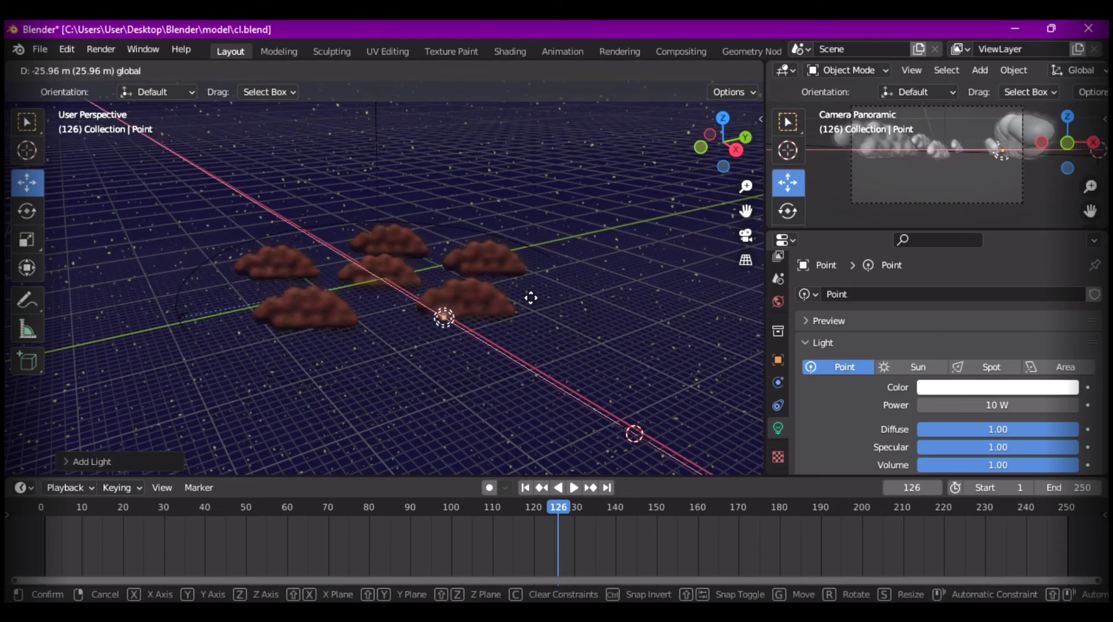
pyautogui.click(529, 309)
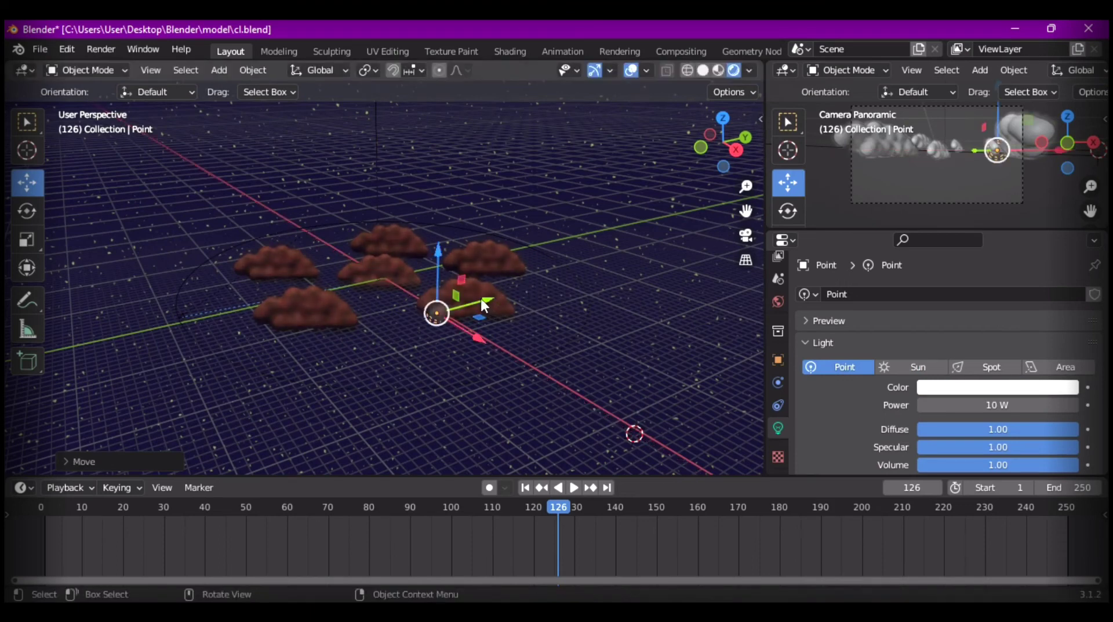
pyautogui.moveTo(486, 300); pyautogui.dragTo(510, 287)
# - Colour the point light saturated blue and set its power to 100 W
pyautogui.click(951, 388)
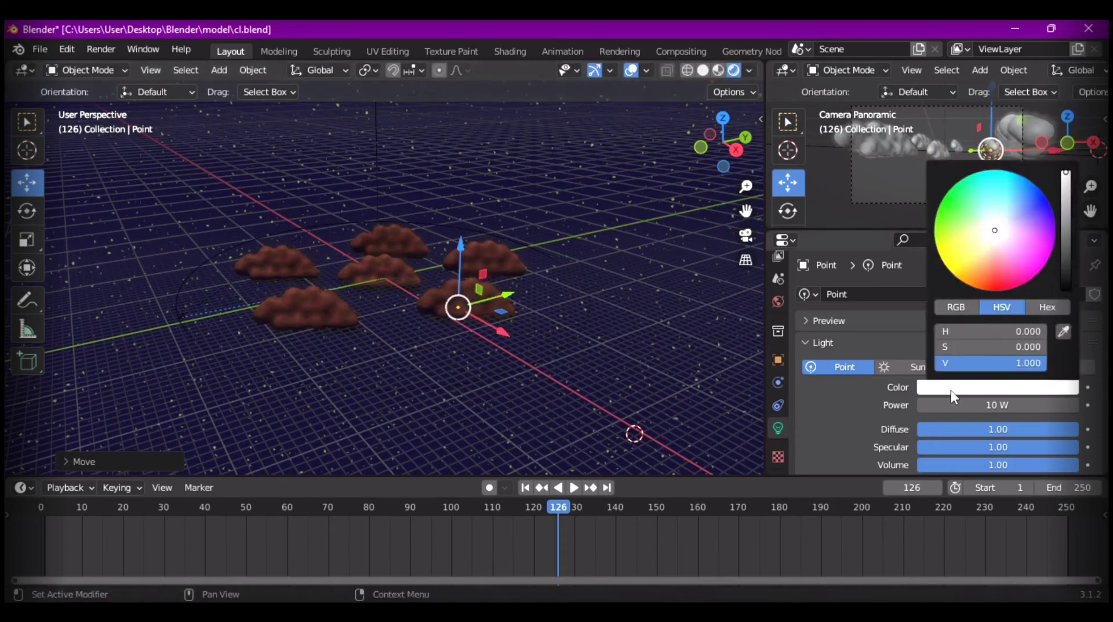
pyautogui.click(1033, 205)
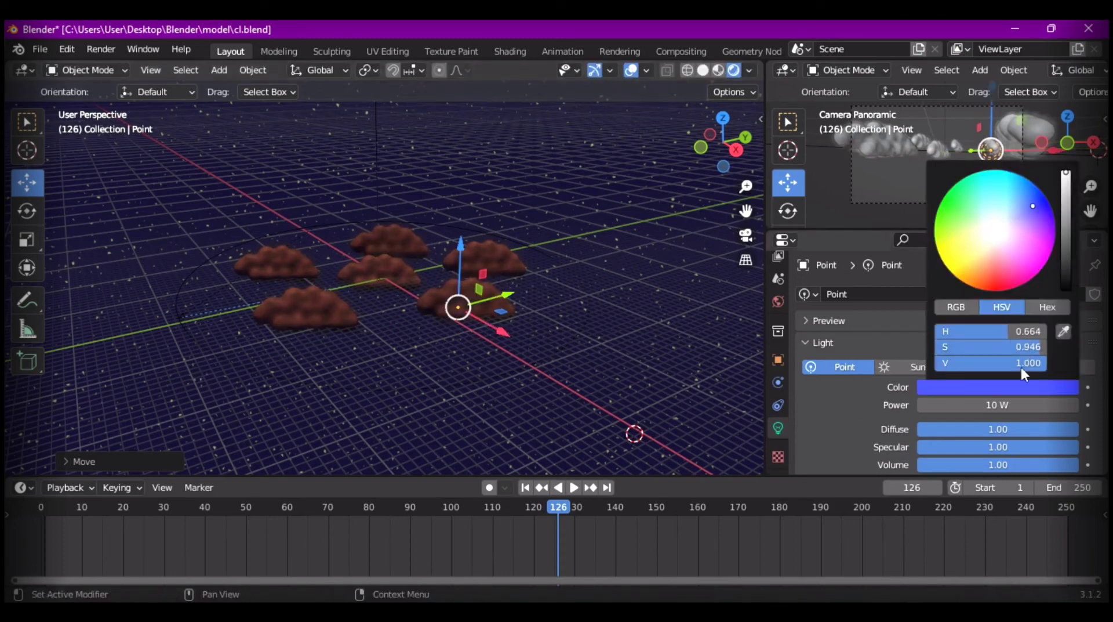
pyautogui.click(1006, 406)
pyautogui.write('100')
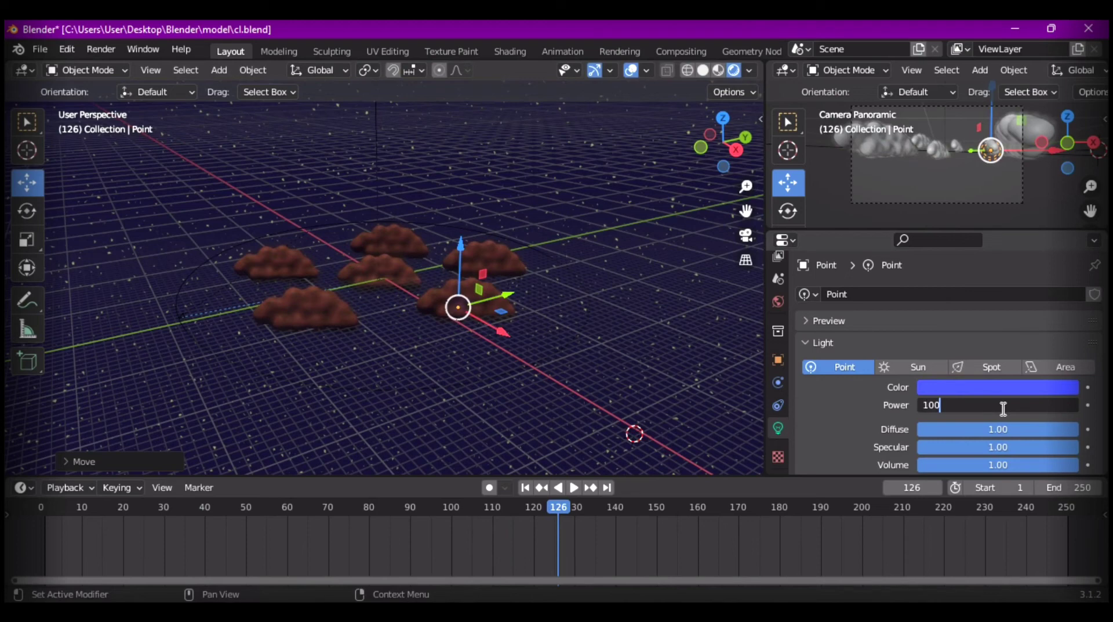
pyautogui.press('Return')
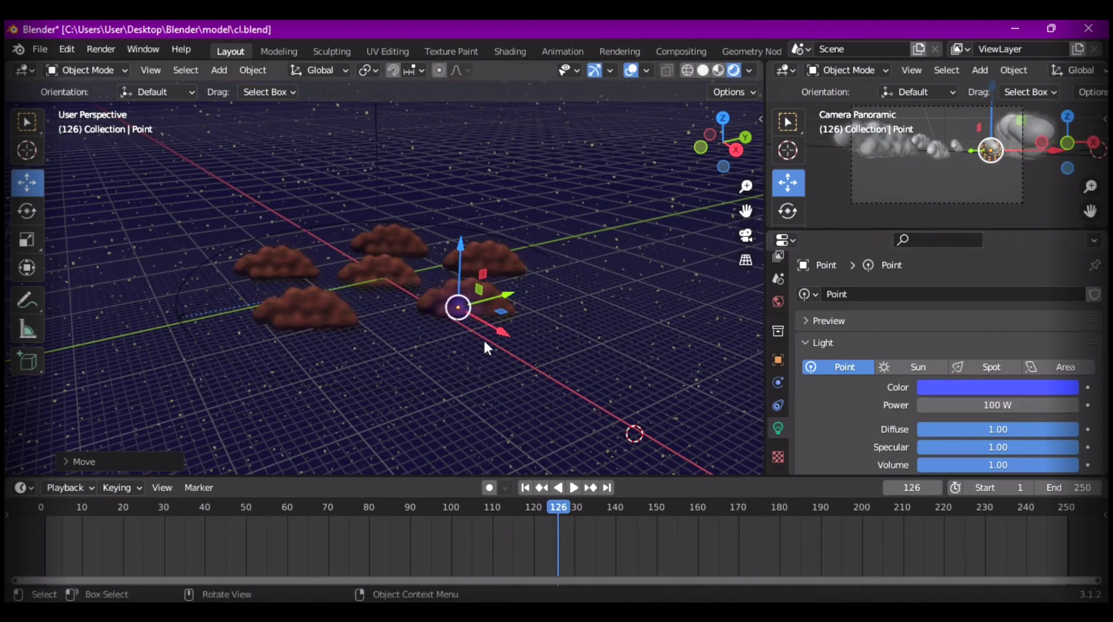
# - Nudge the blue point light slightly within its cloud and raise its power to 150 W
pyautogui.moveTo(507, 292); pyautogui.dragTo(507, 335)
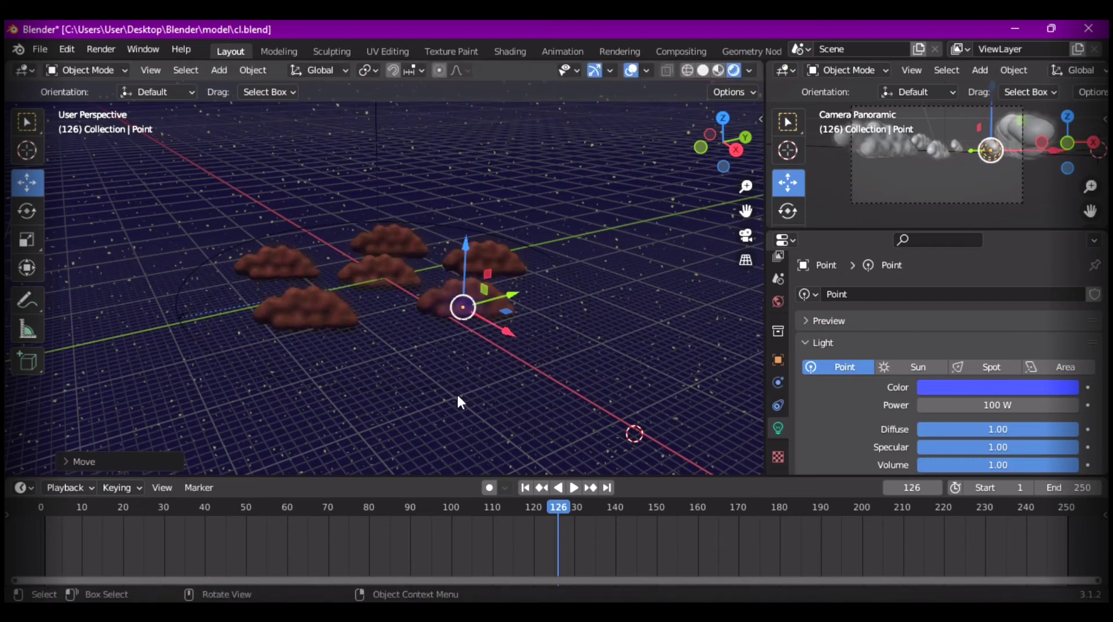
pyautogui.click(998, 405)
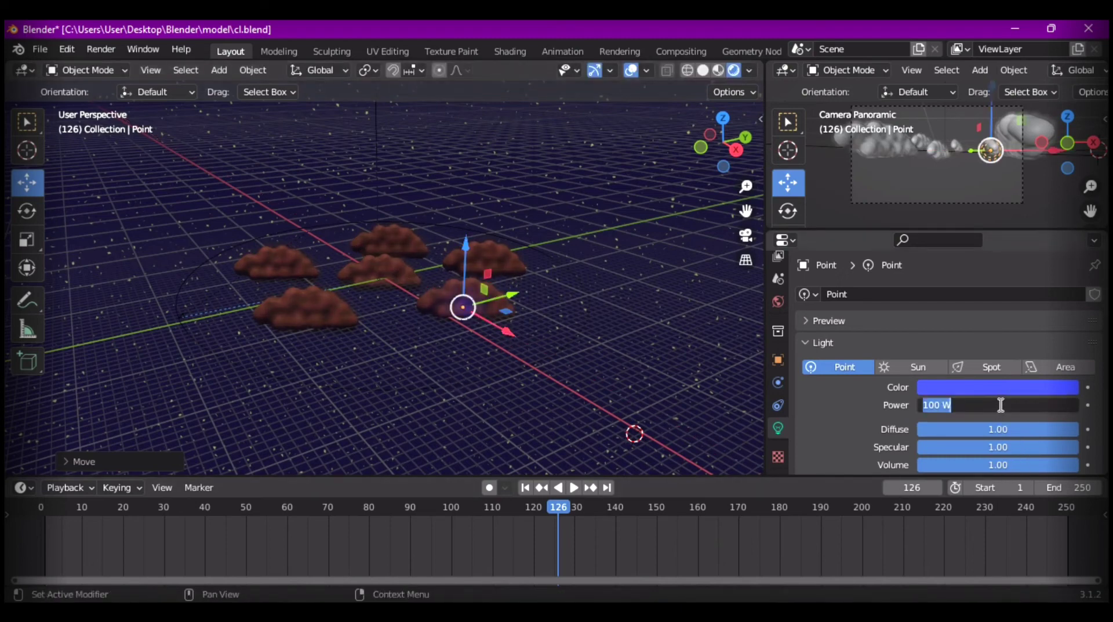
pyautogui.write('120')
pyautogui.press('Return')
pyautogui.click(968, 403)
pyautogui.write('15')
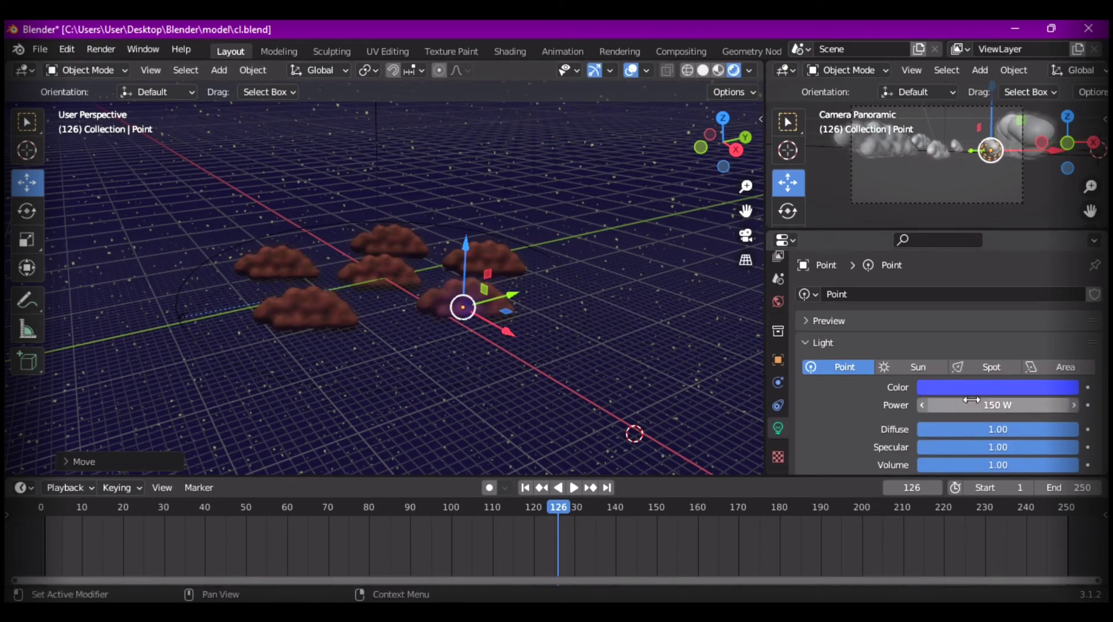
pyautogui.press('Return')
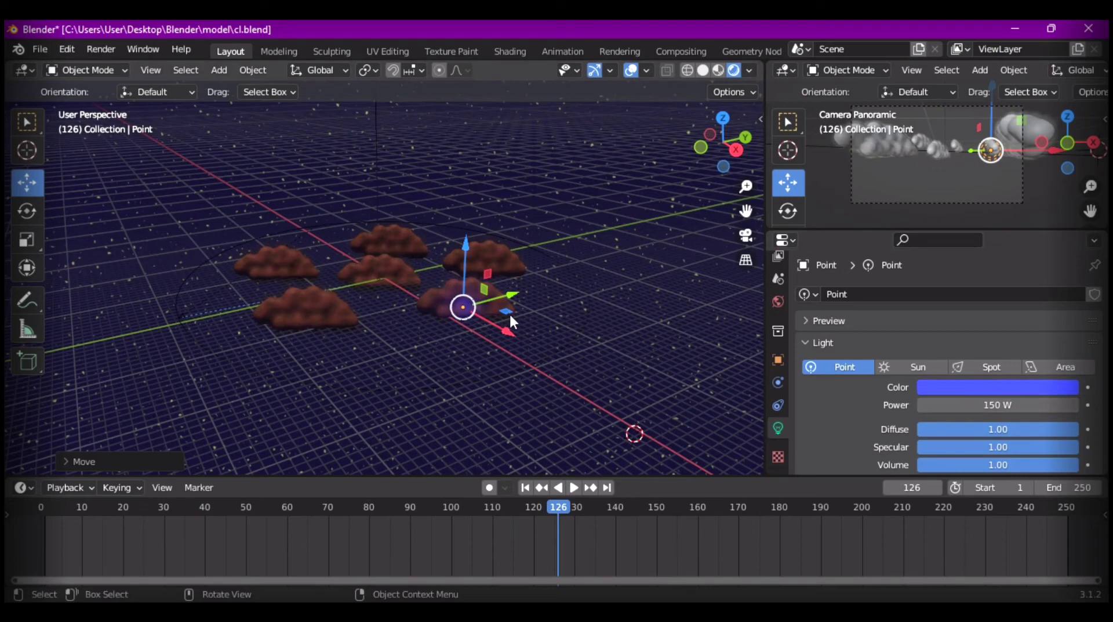
# - Duplicate the blue point light into the neighbouring front cloud, adjusting it along X, and colour the copy pink
pyautogui.hotkey('shift', 'd')
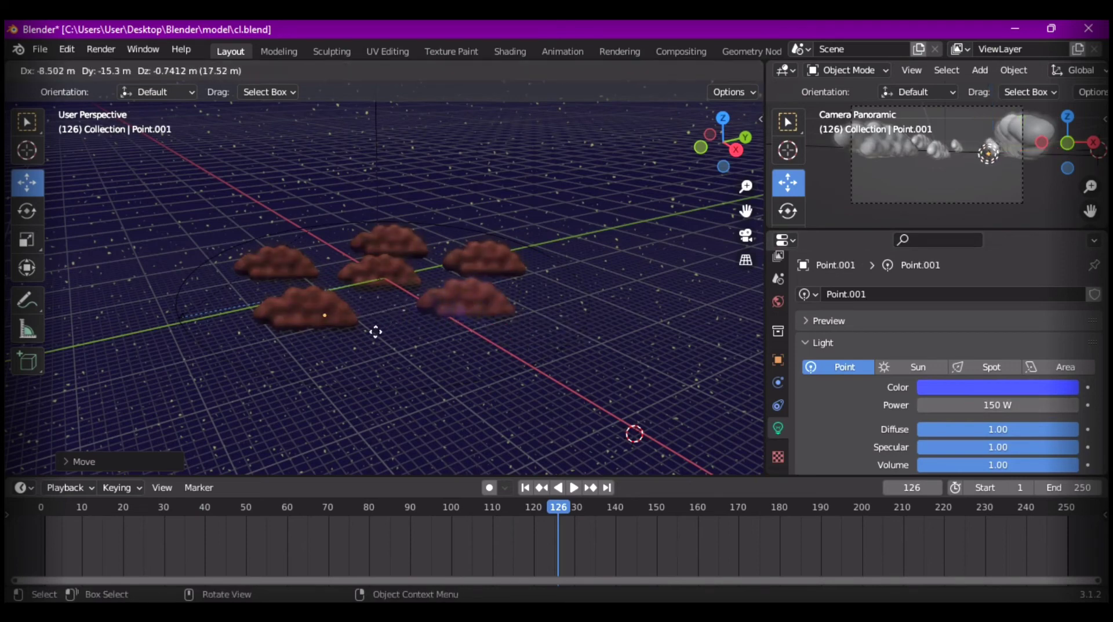
pyautogui.click(367, 323)
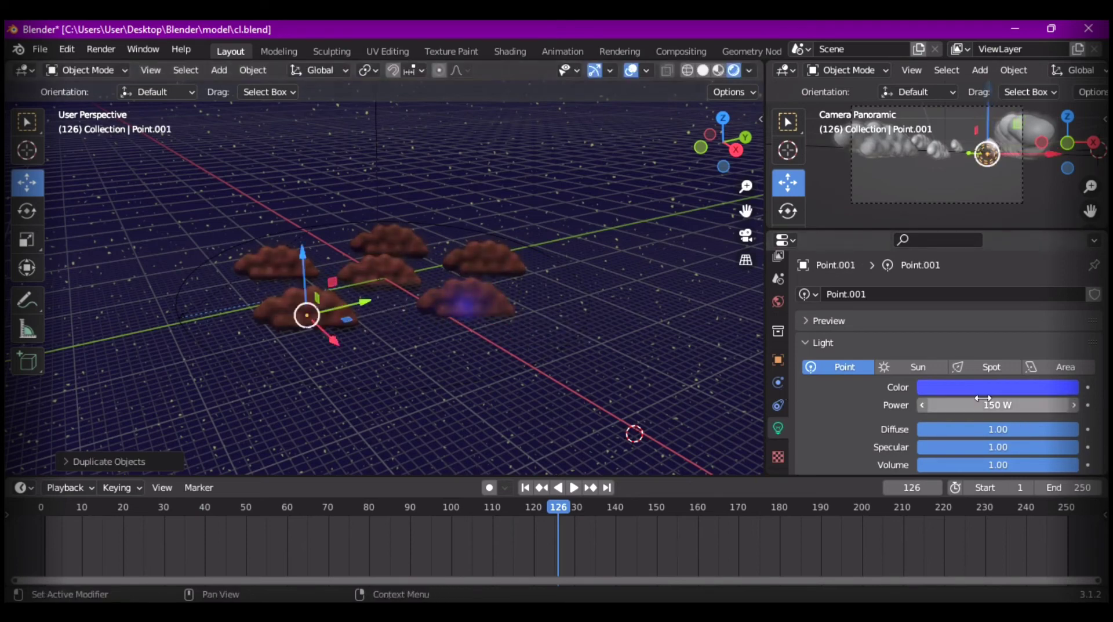
pyautogui.moveTo(527, 425); pyautogui.dragTo(580, 442, button='middle')
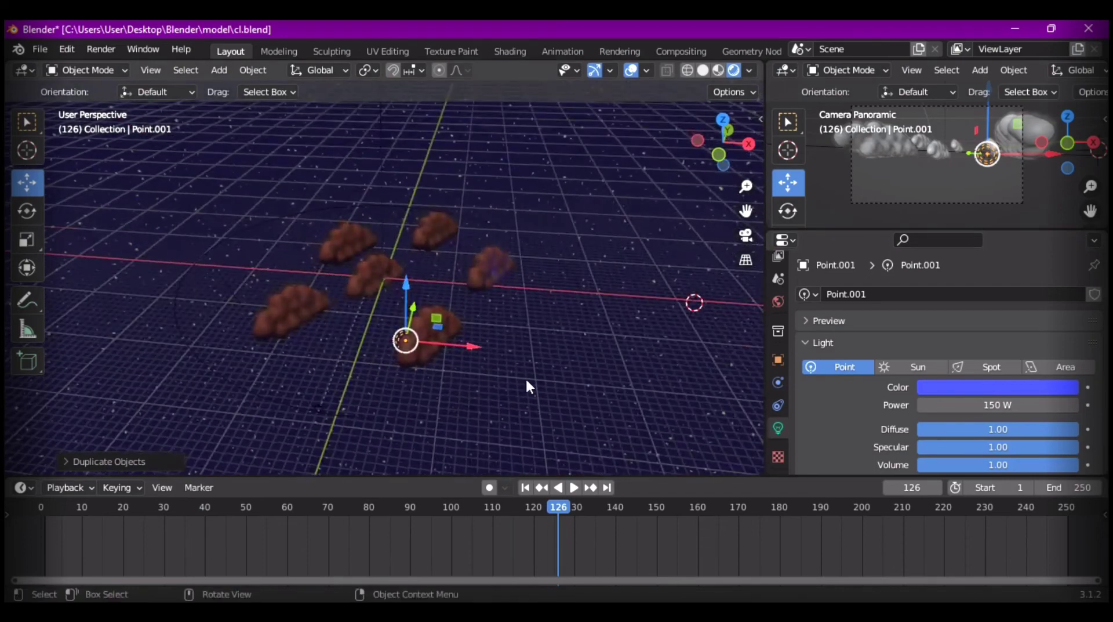
pyautogui.moveTo(474, 351); pyautogui.dragTo(508, 346)
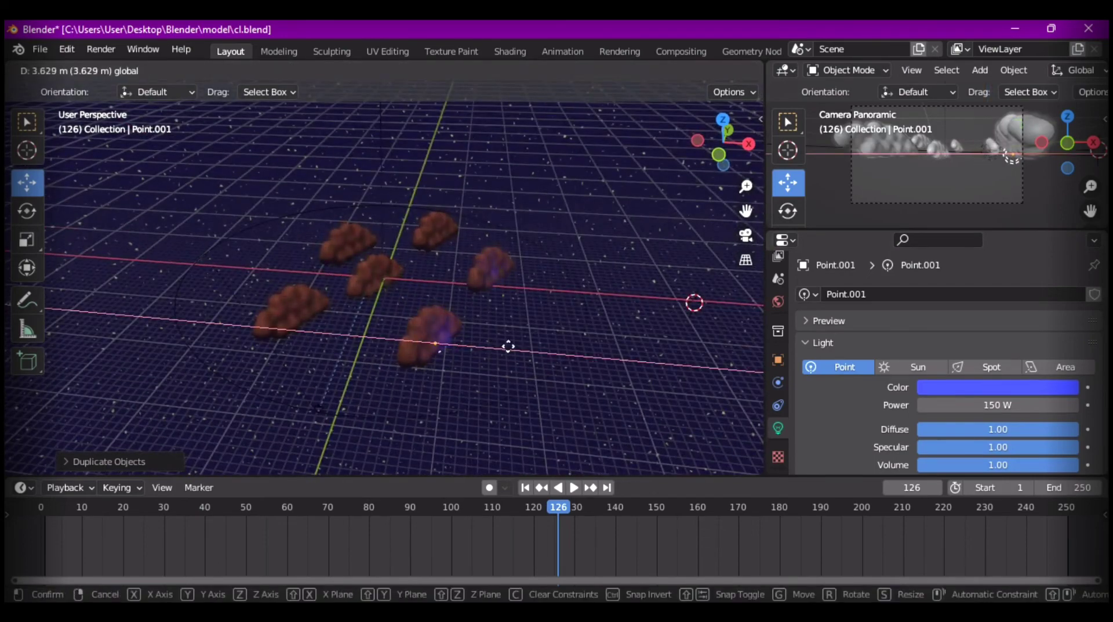
pyautogui.click(511, 346)
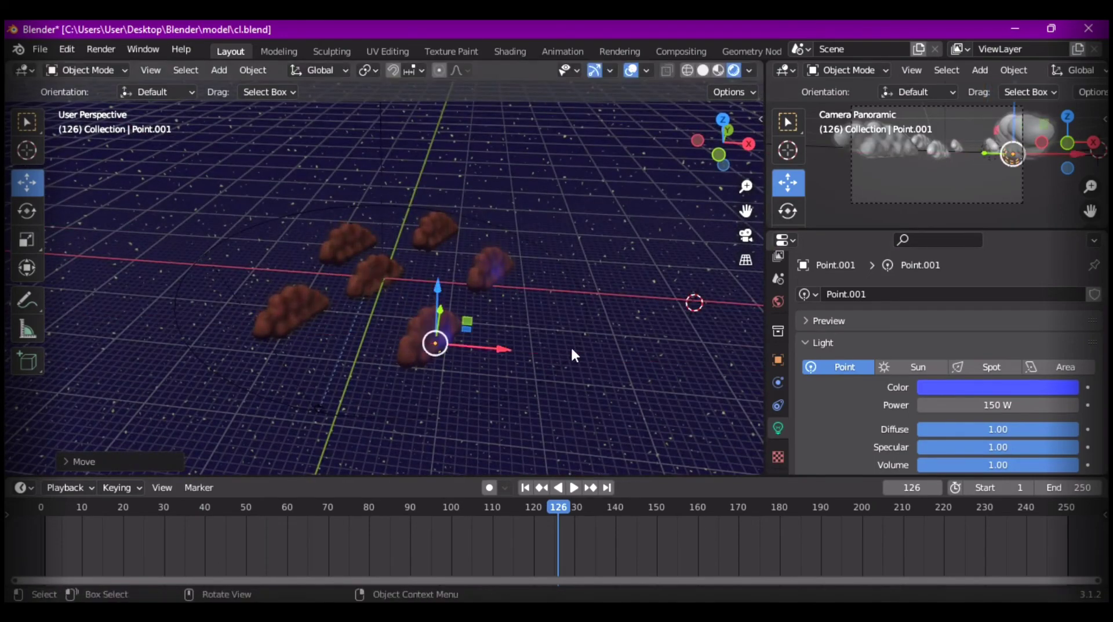
pyautogui.click(1018, 387)
pyautogui.click(1023, 248)
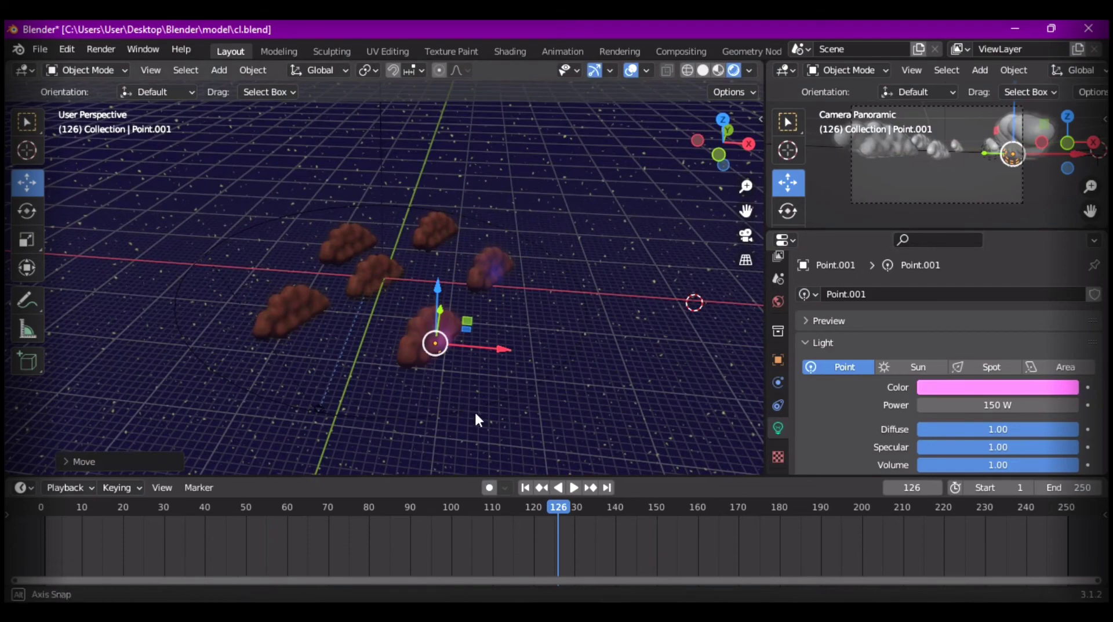
# - Duplicate the pink point light to the next unlit outer cloud and colour the copy light cyan
pyautogui.moveTo(479, 418); pyautogui.dragTo(571, 412, button='middle')
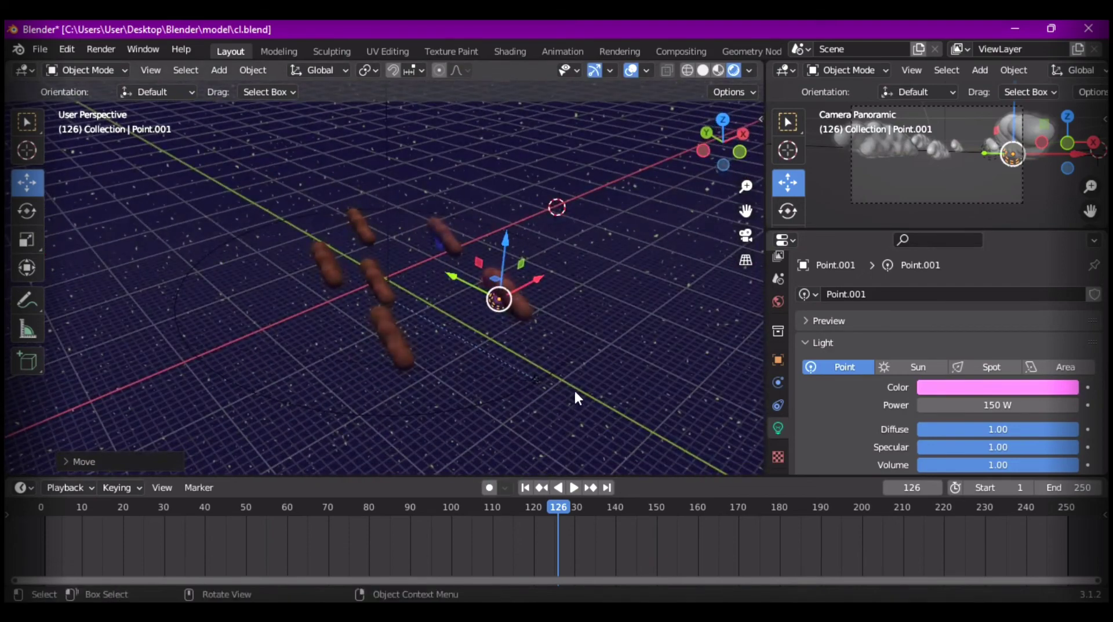
pyautogui.press('shift')
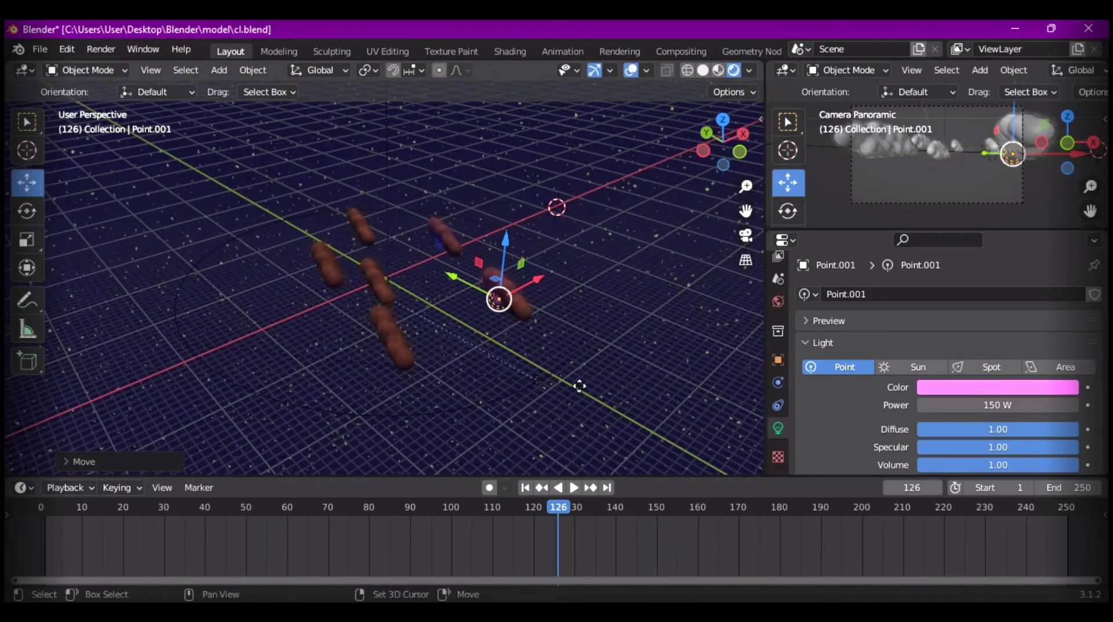
pyautogui.hotkey('shift', 'd')
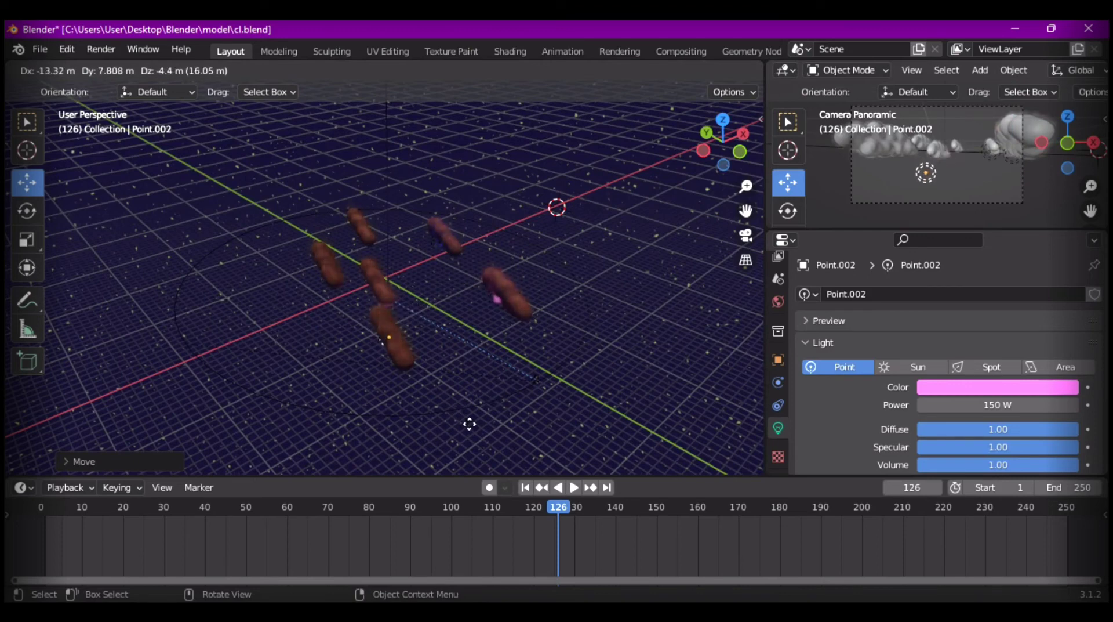
pyautogui.click(469, 421)
pyautogui.click(963, 392)
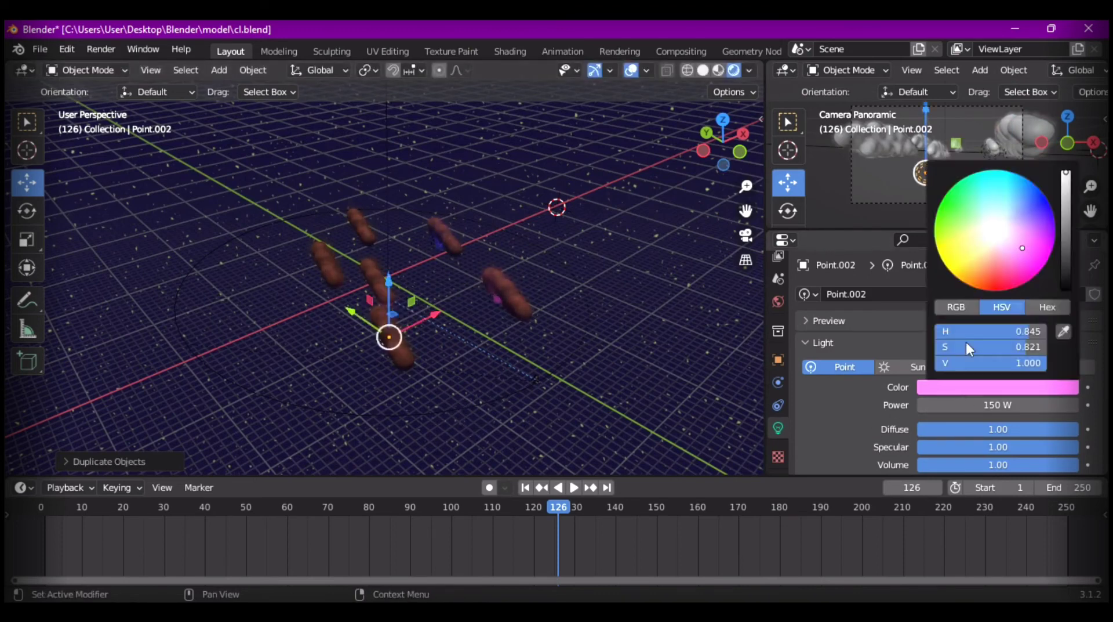
pyautogui.click(980, 250)
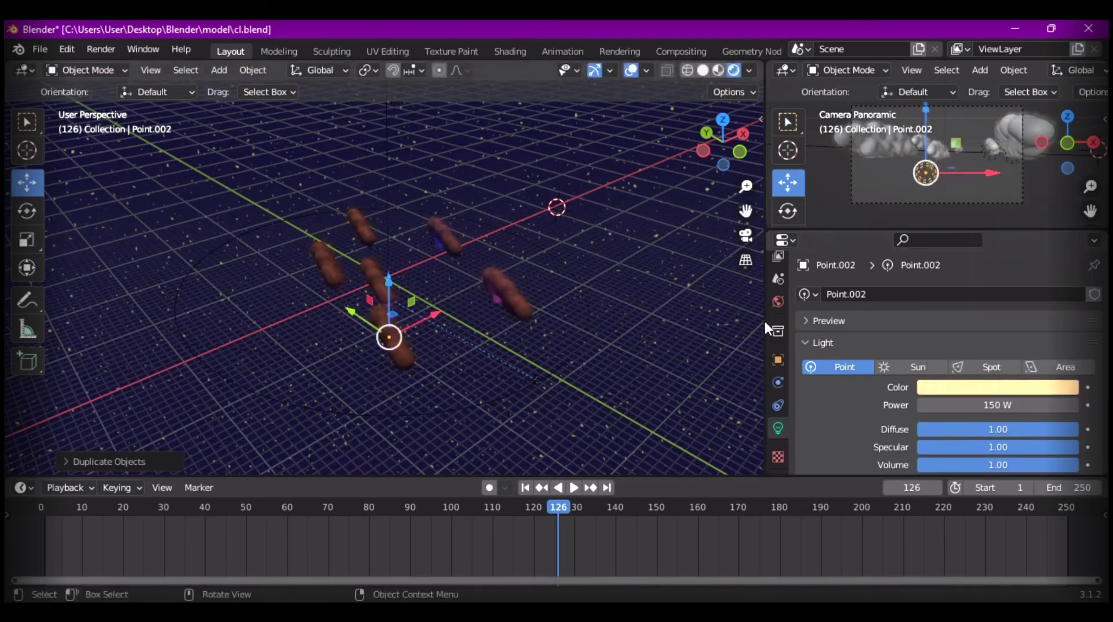
pyautogui.click(996, 387)
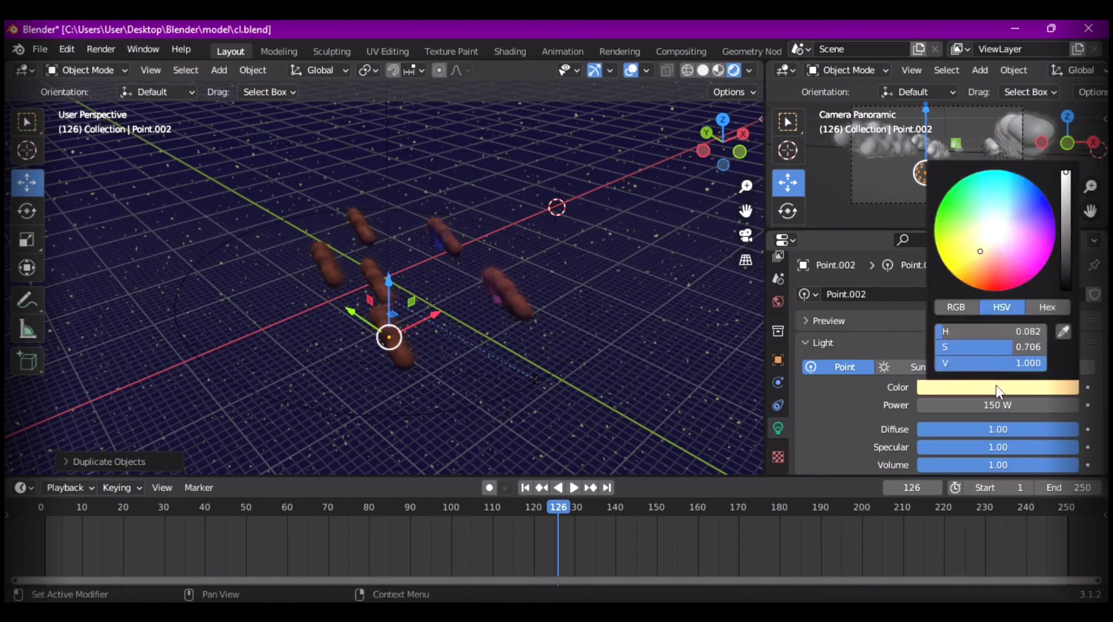
pyautogui.click(1001, 206)
# - Reposition the cyan point light along Y, Z and X until it sits inside the unlit outer cloud
pyautogui.moveTo(477, 390); pyautogui.dragTo(566, 373, button='middle')
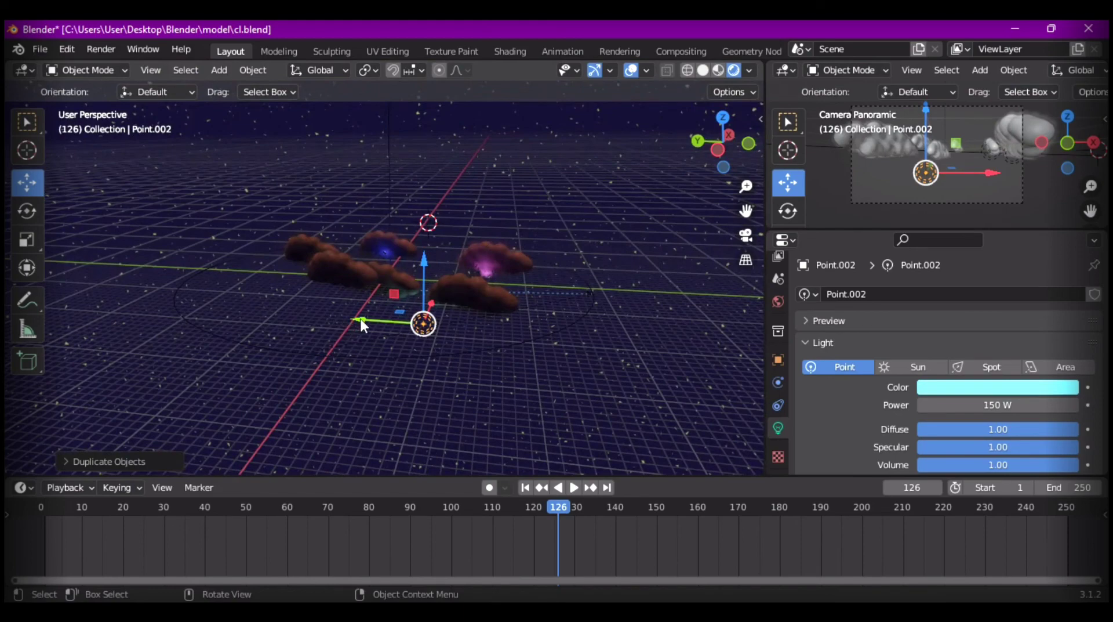
pyautogui.moveTo(360, 319); pyautogui.dragTo(410, 319)
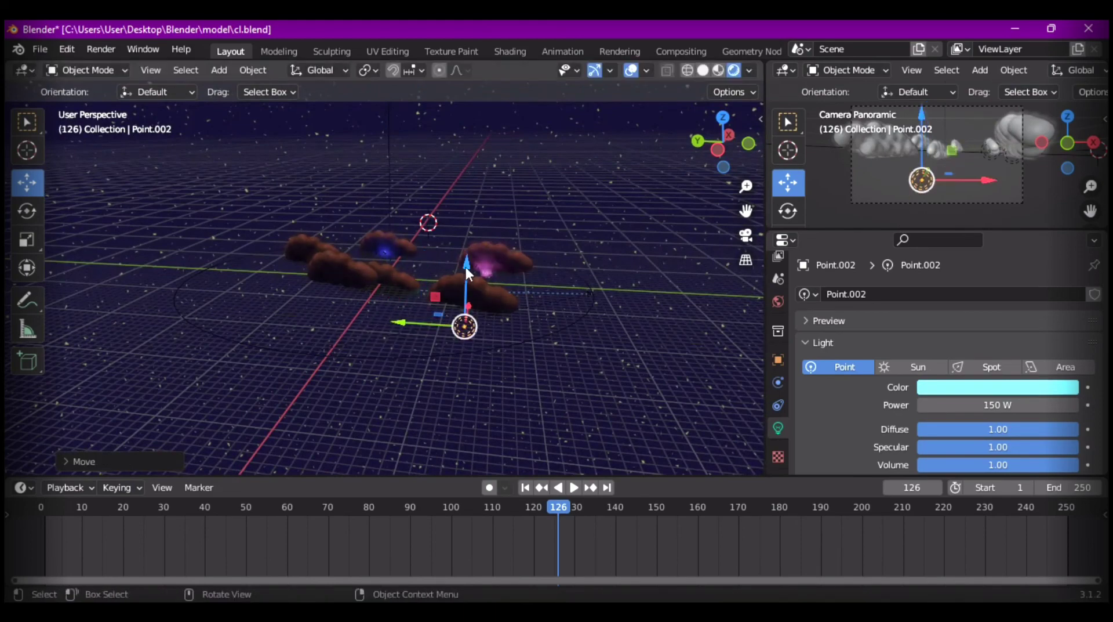
pyautogui.moveTo(467, 271); pyautogui.dragTo(576, 374)
pyautogui.moveTo(577, 373); pyautogui.dragTo(471, 319, button='middle')
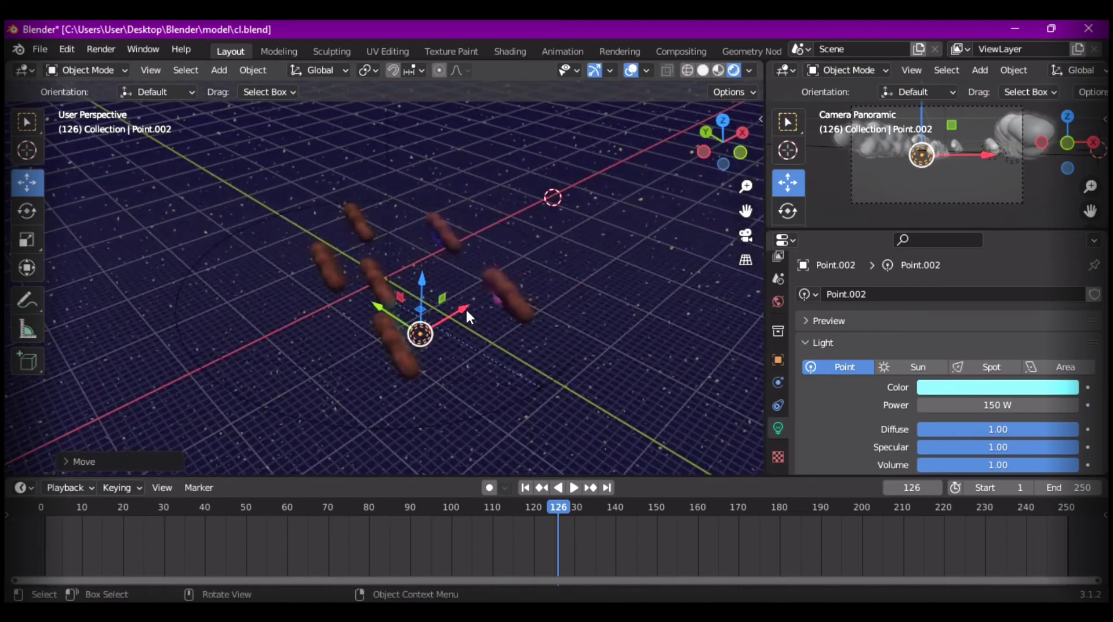
pyautogui.moveTo(464, 310); pyautogui.dragTo(436, 333)
pyautogui.moveTo(400, 409); pyautogui.dragTo(492, 356, button='middle')
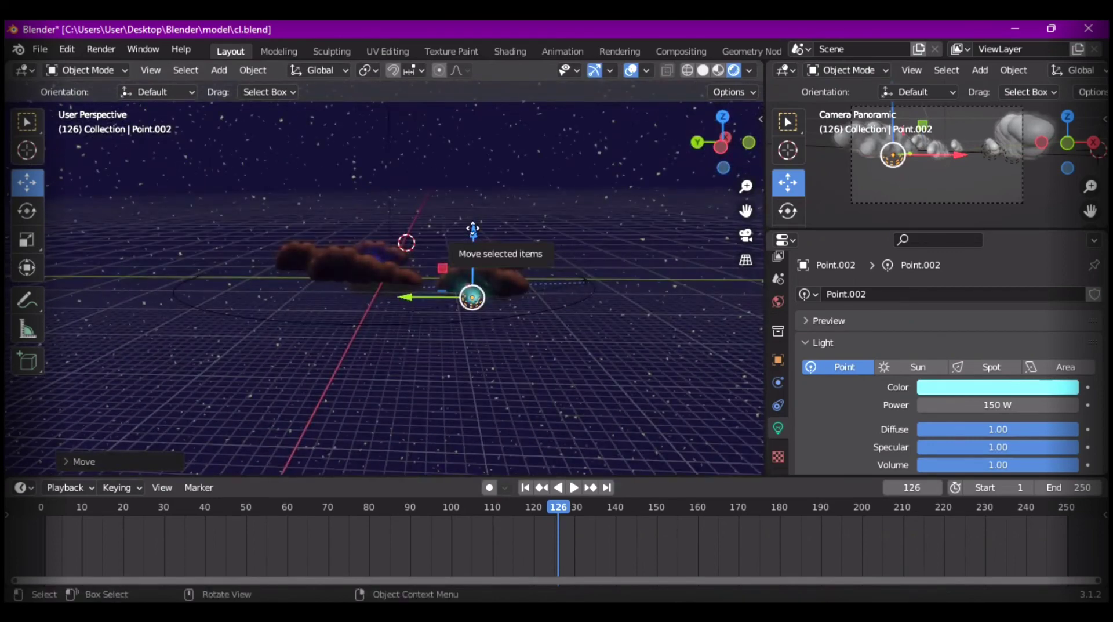
pyautogui.moveTo(473, 229); pyautogui.dragTo(473, 224)
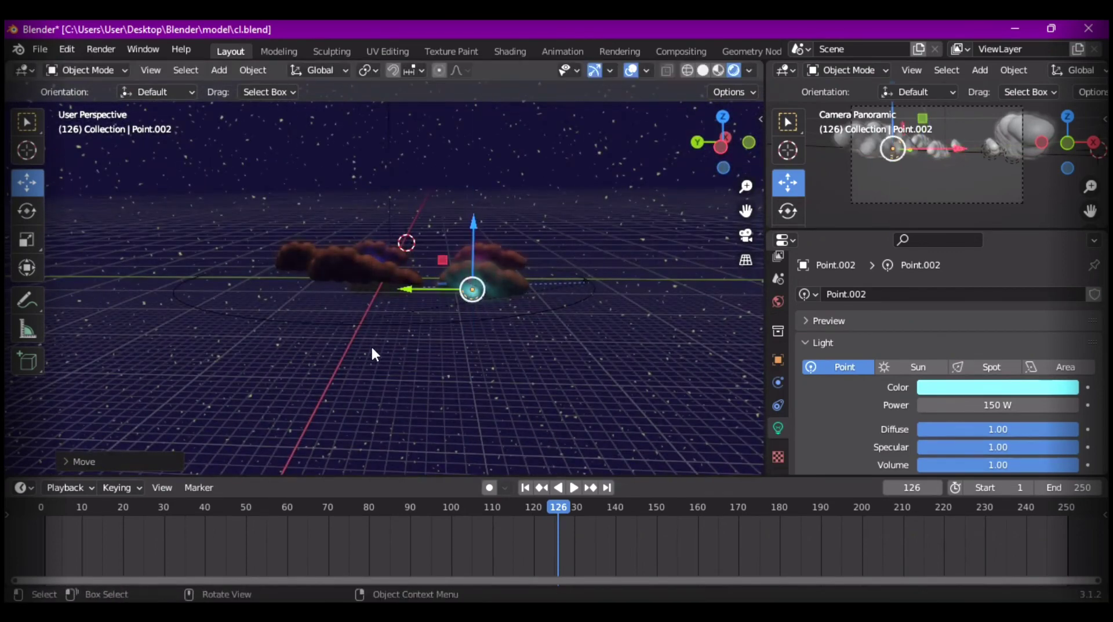
# - Move the cloud nearest the view, both its volume and source mesh, along negative X, shifting the mesh about 7 m
pyautogui.moveTo(373, 353); pyautogui.dragTo(445, 399, button='middle')
pyautogui.moveTo(407, 355); pyautogui.dragTo(435, 409, button='middle')
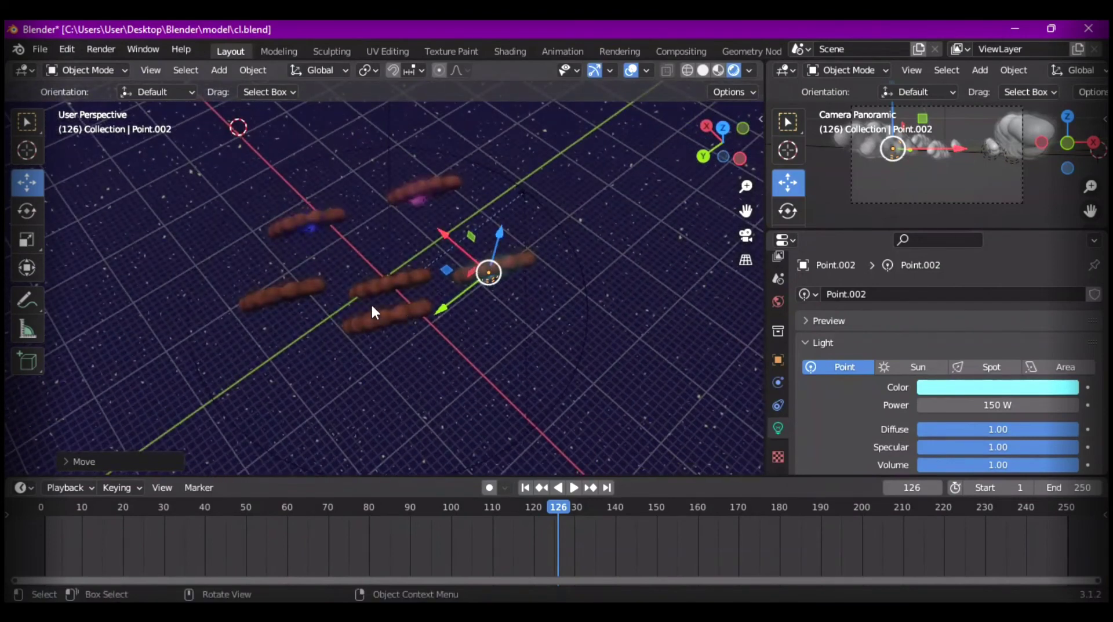
pyautogui.moveTo(372, 303); pyautogui.dragTo(387, 325)
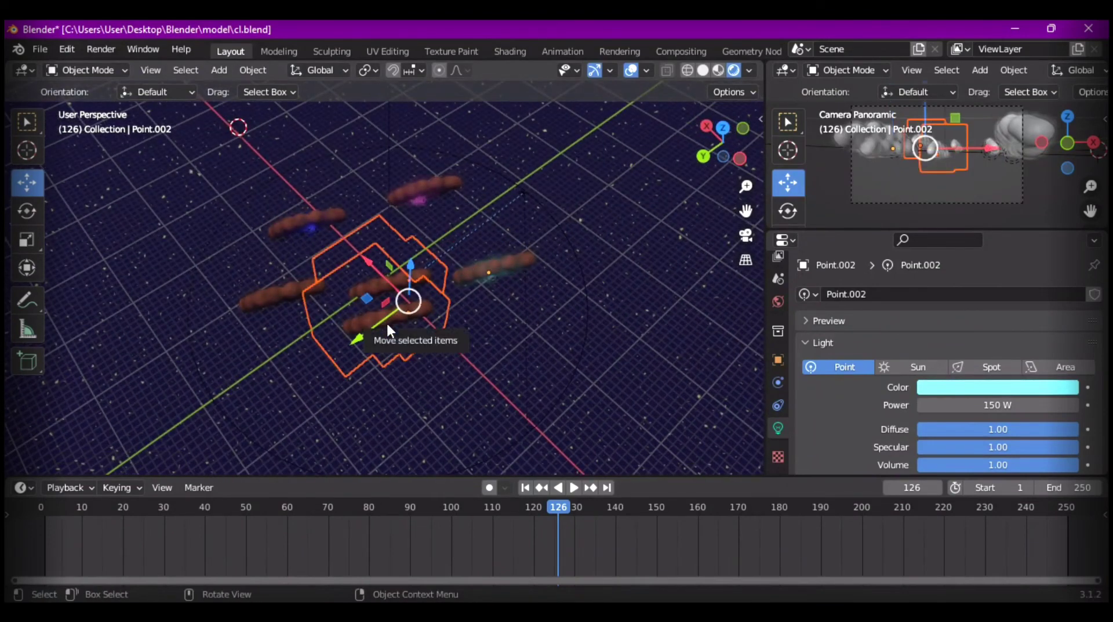
pyautogui.click(405, 355)
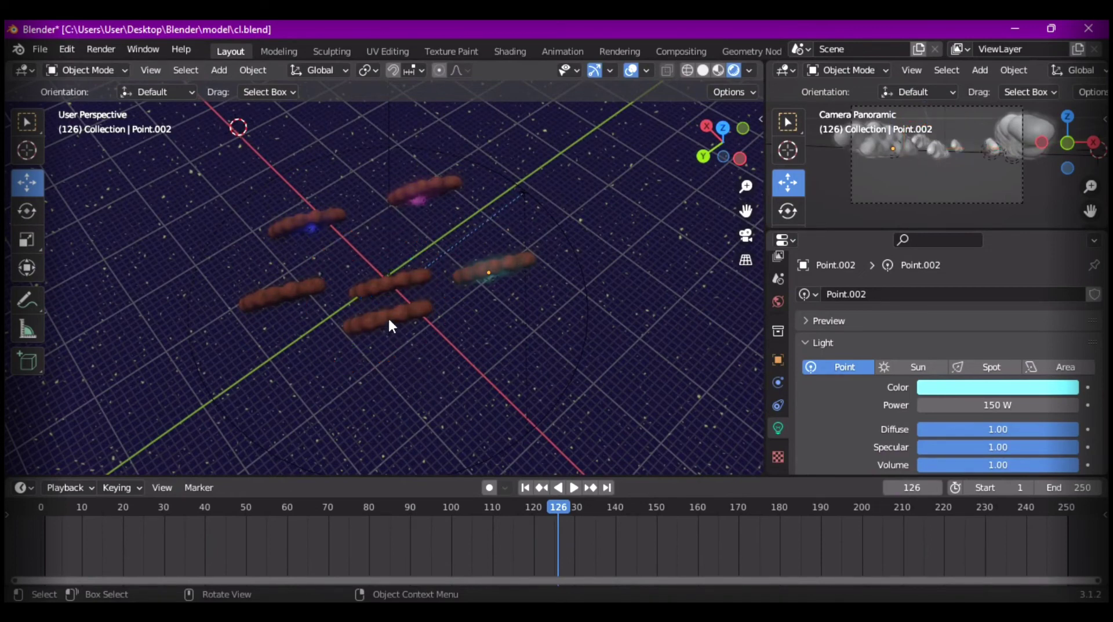
pyautogui.click(389, 321)
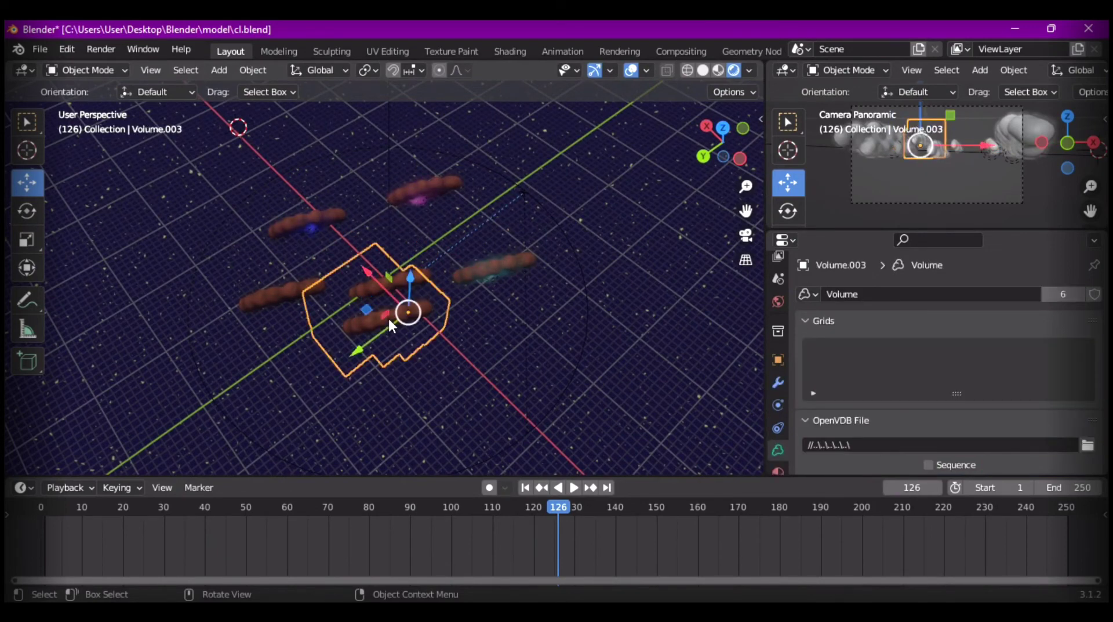
pyautogui.moveTo(377, 276); pyautogui.dragTo(384, 325)
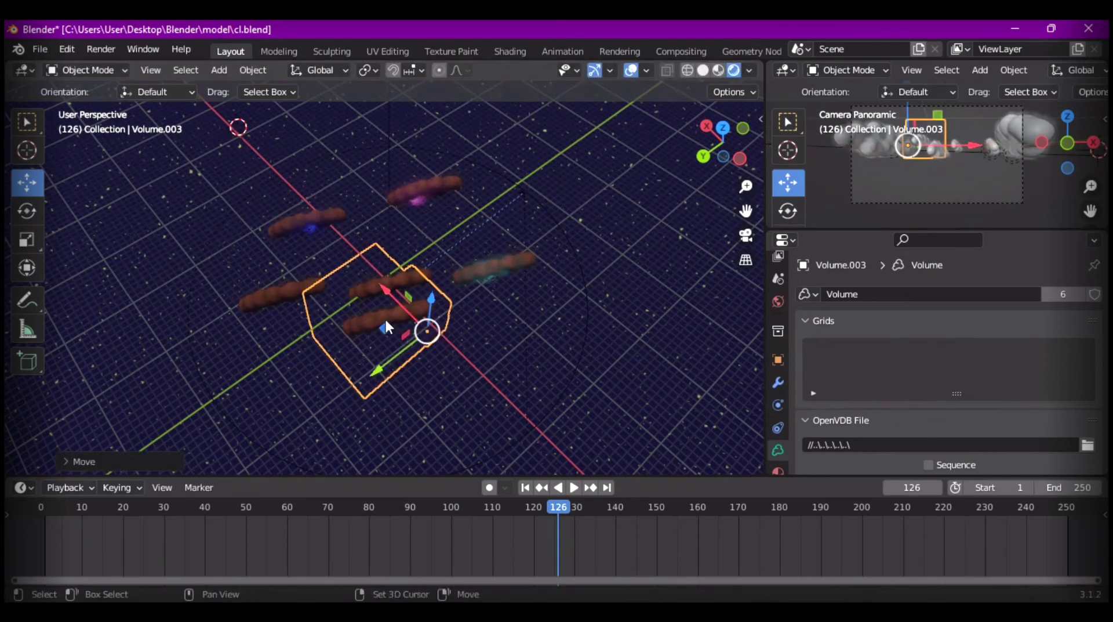
pyautogui.click(384, 316)
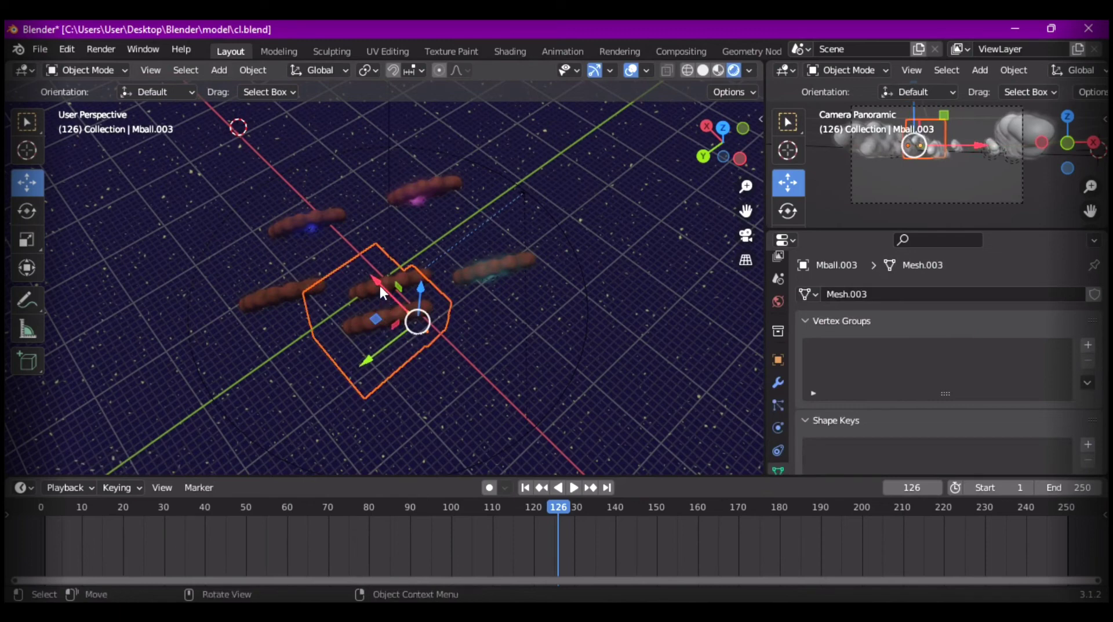
pyautogui.press('g')
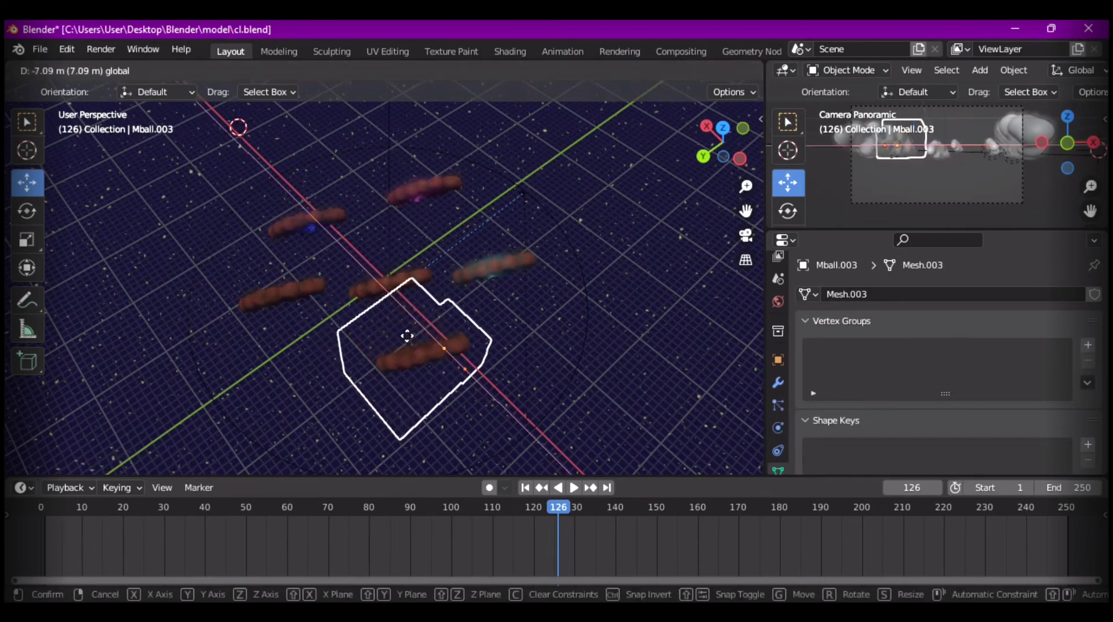
pyautogui.click(410, 333)
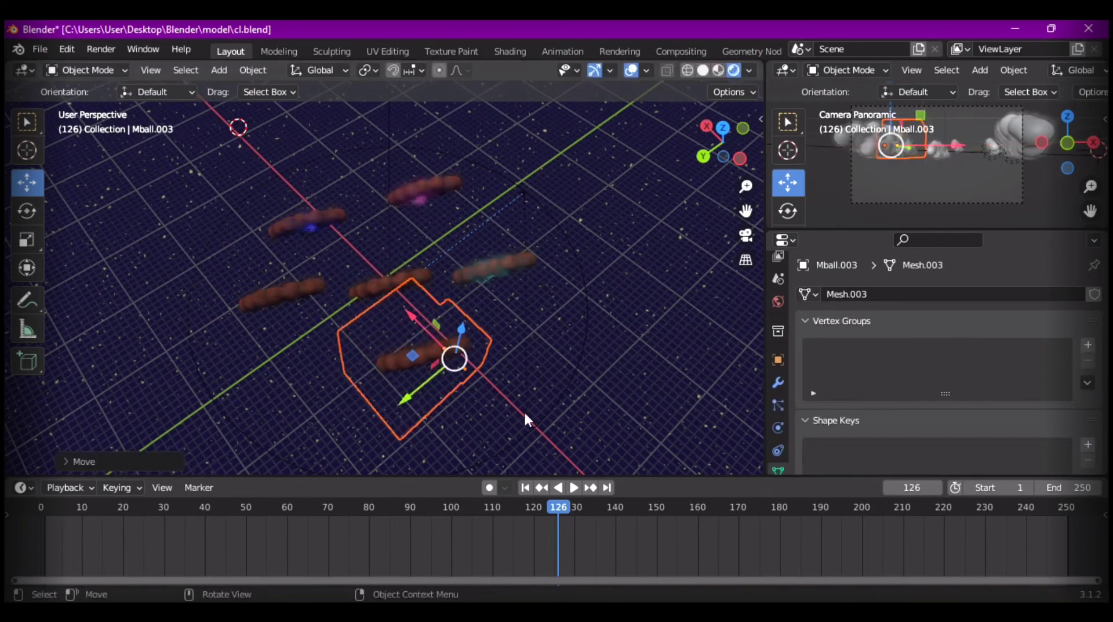
# - Examine the cyan-lit cloud and the neighbouring coloured clouds up close from a low angle
pyautogui.click(503, 278)
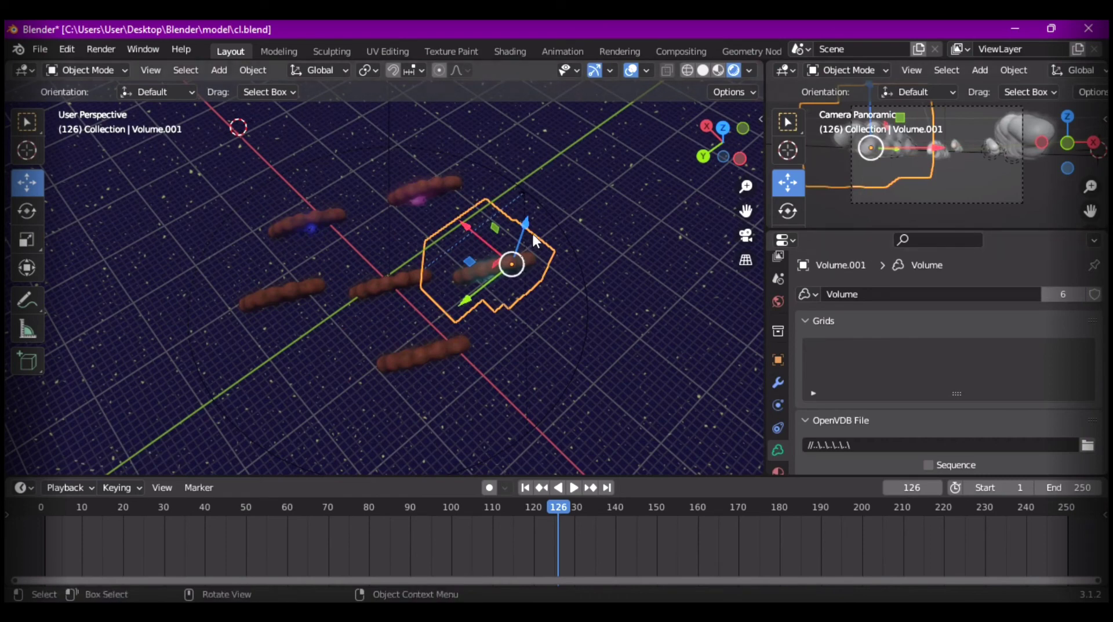
pyautogui.click(486, 281)
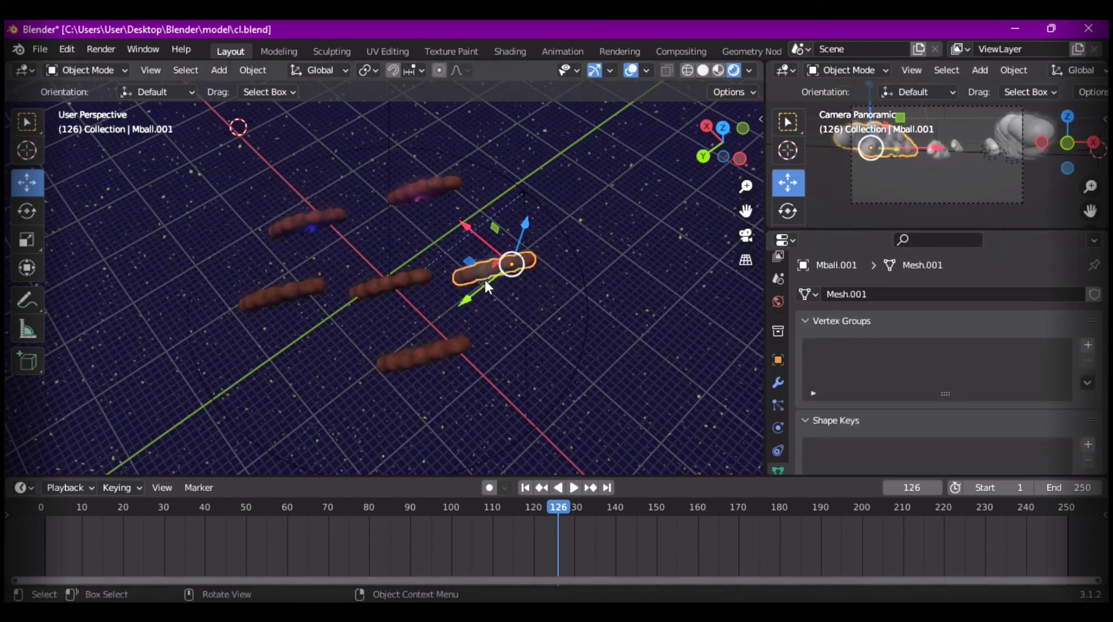
pyautogui.click(486, 288)
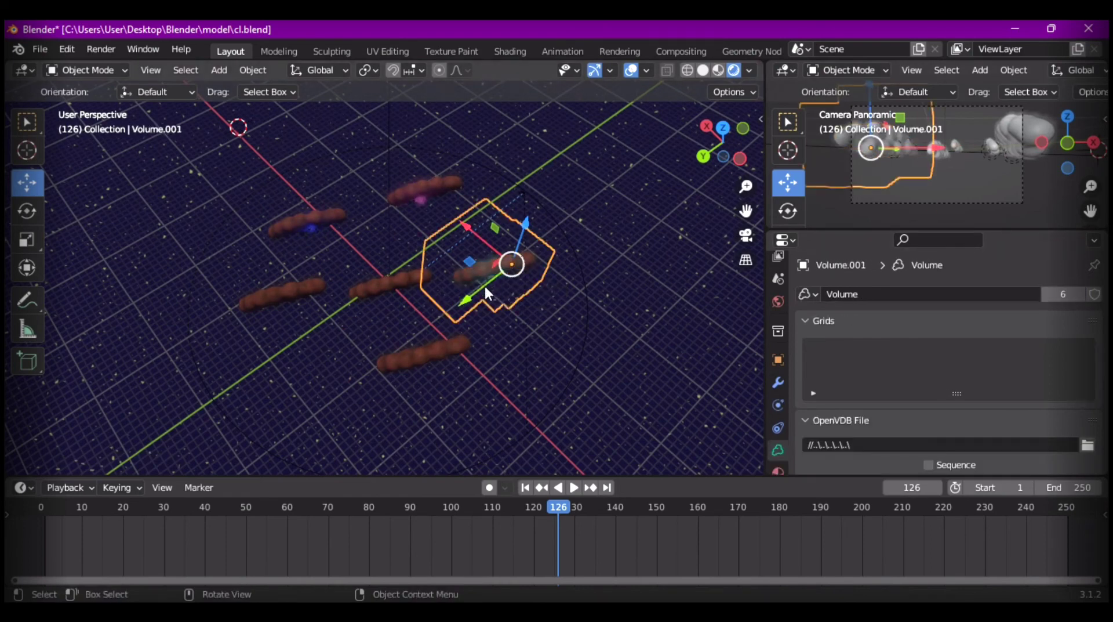
pyautogui.scroll(6, 486, 288)
pyautogui.moveTo(615, 310); pyautogui.dragTo(620, 241, button='middle')
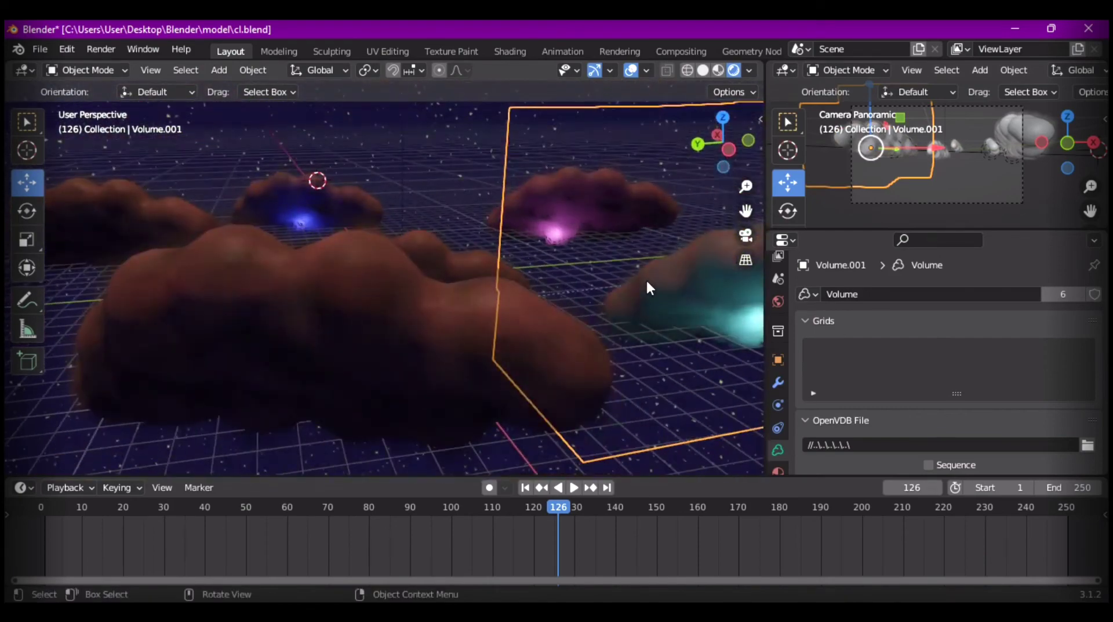
pyautogui.scroll(-4, 639, 284)
pyautogui.moveTo(509, 363); pyautogui.dragTo(577, 380, button='middle')
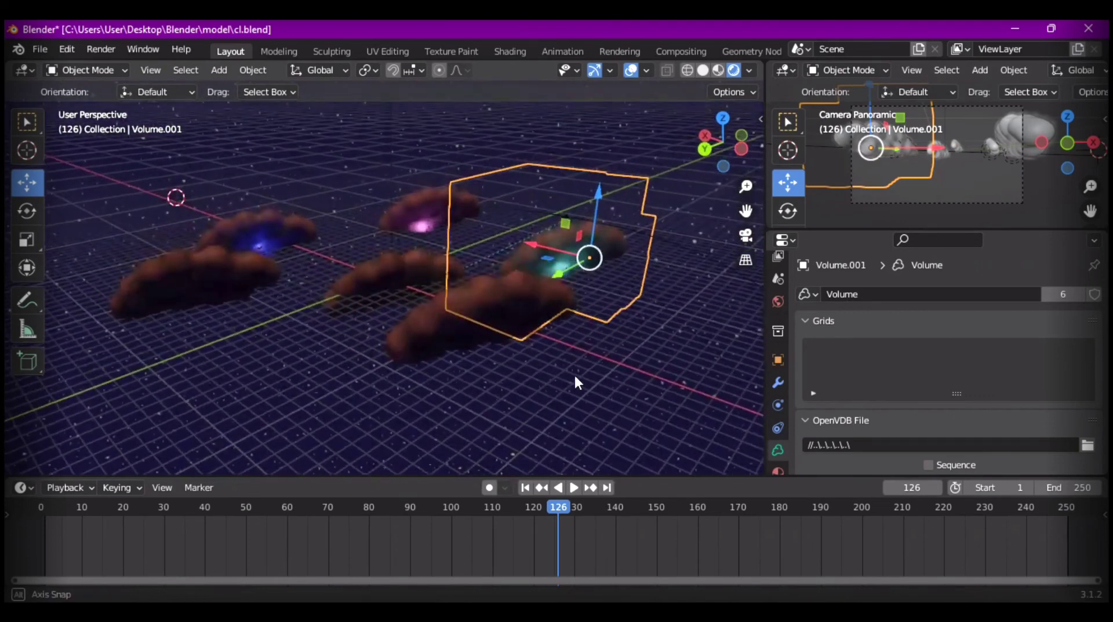
# - Add a new point light and move it into the relocated front cloud, raising it slightly along Z
pyautogui.click(463, 325)
pyautogui.hotkey('shift', 'a')
pyautogui.moveTo(456, 337)
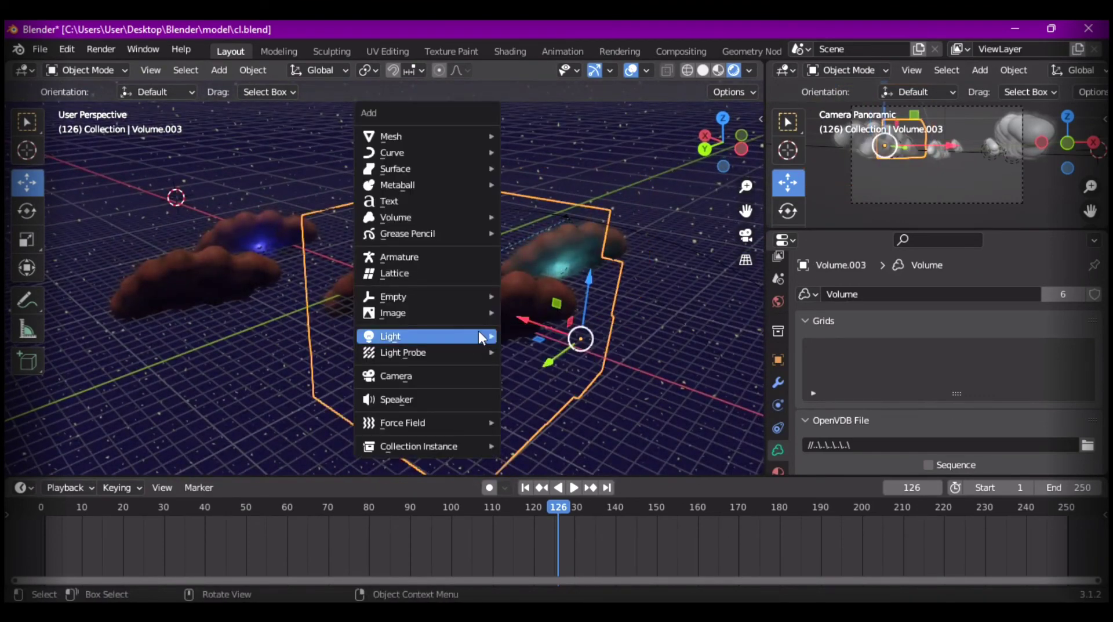
pyautogui.click(521, 335)
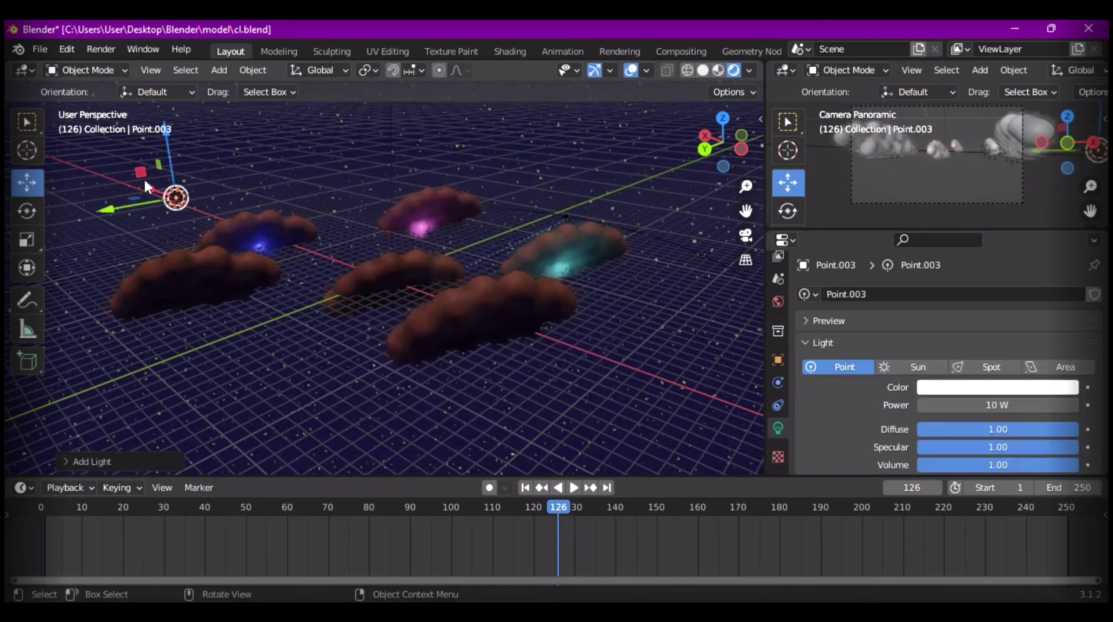
pyautogui.moveTo(156, 190); pyautogui.dragTo(438, 371)
pyautogui.moveTo(493, 310); pyautogui.dragTo(491, 281)
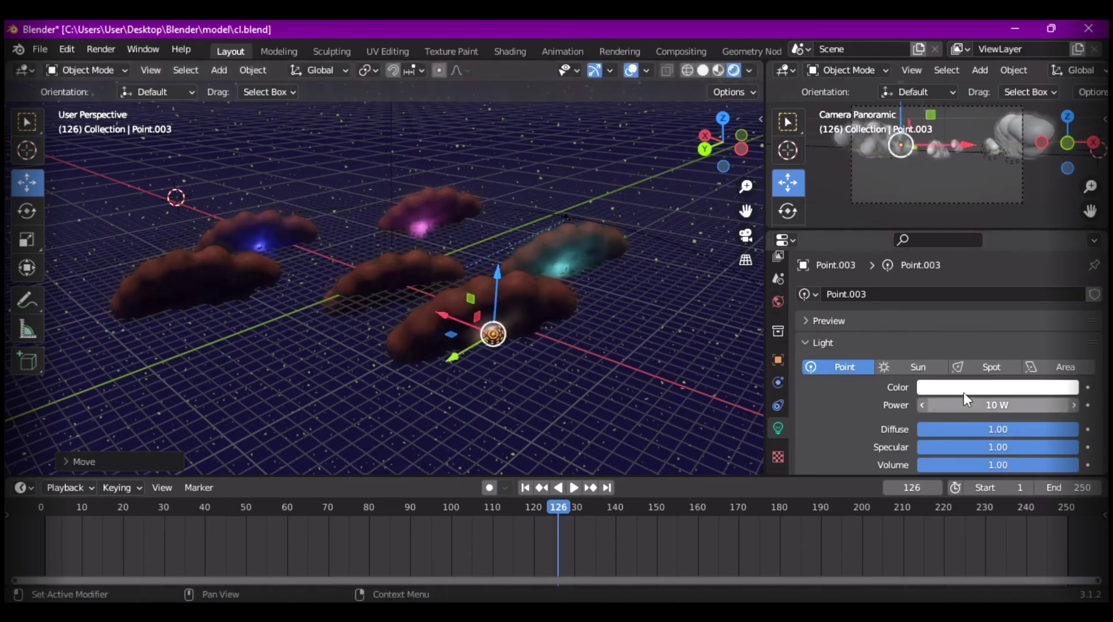
# - Set the new white point light's power to 100 W
pyautogui.click(1006, 402)
pyautogui.write('1')
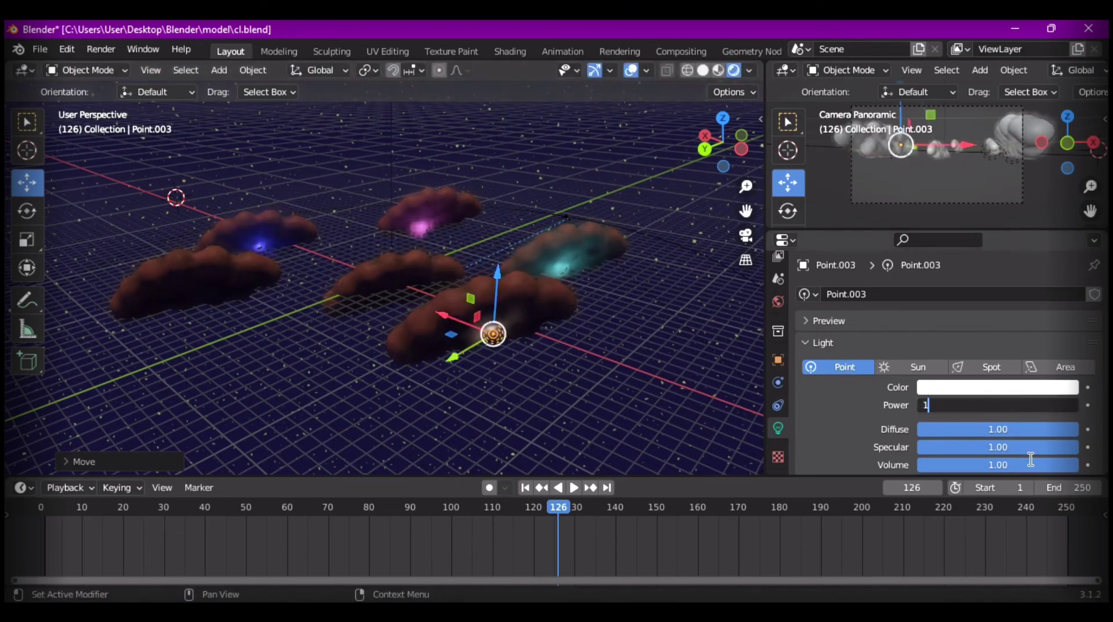
pyautogui.write('00')
pyautogui.press('Return')
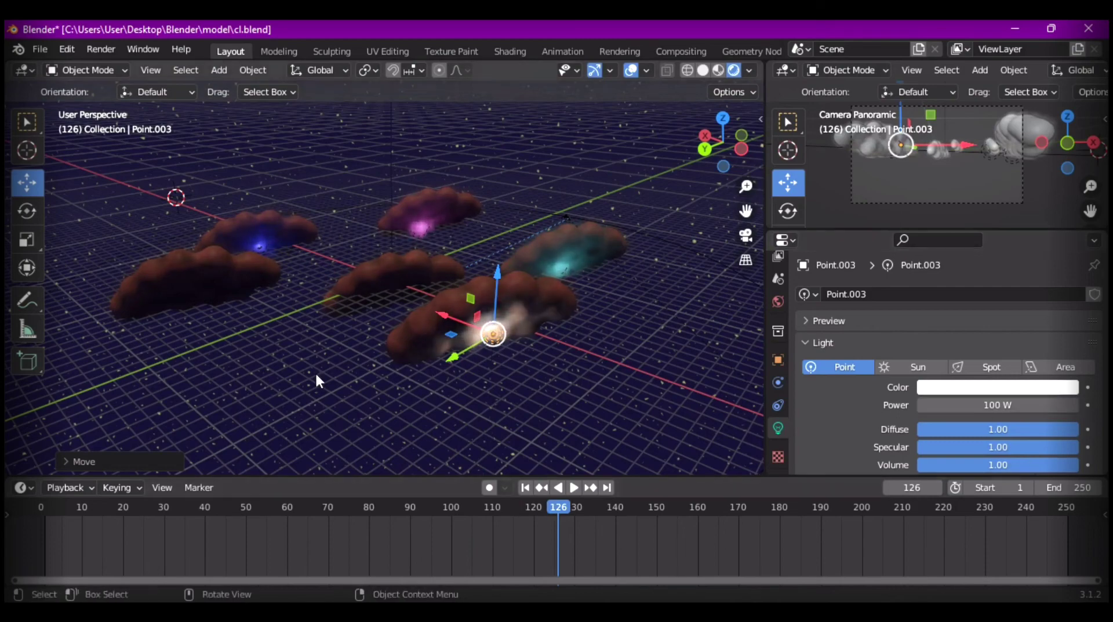
# - Rotate the unlit cloud beside the blue one about Z, both its volume and its source mesh, until the cloud lies crosswise
pyautogui.moveTo(229, 357); pyautogui.dragTo(295, 388, button='middle')
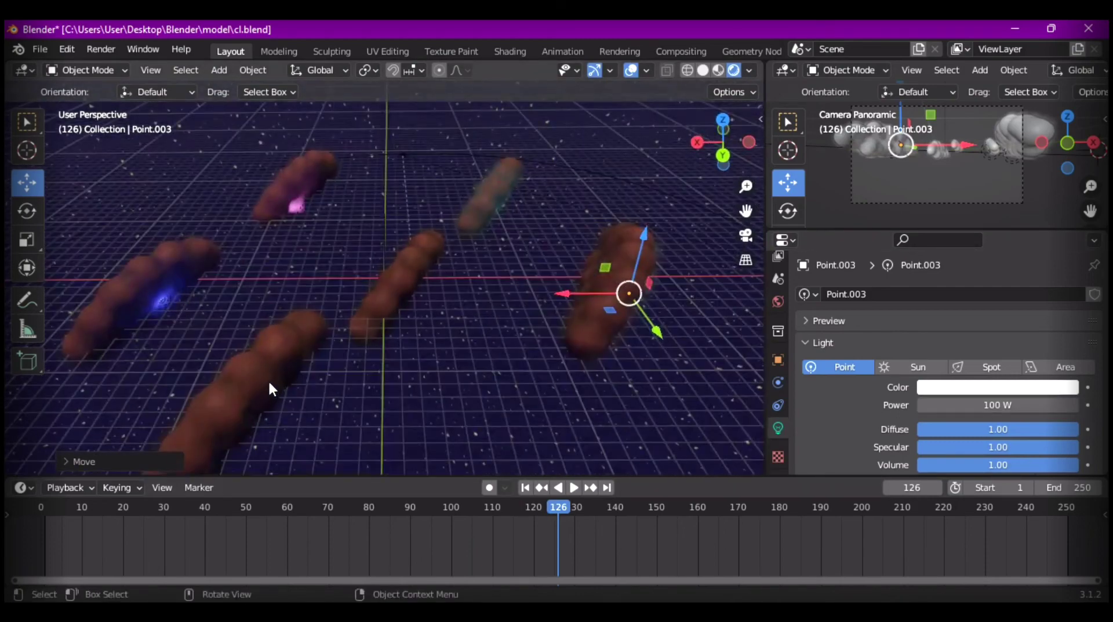
pyautogui.click(270, 382)
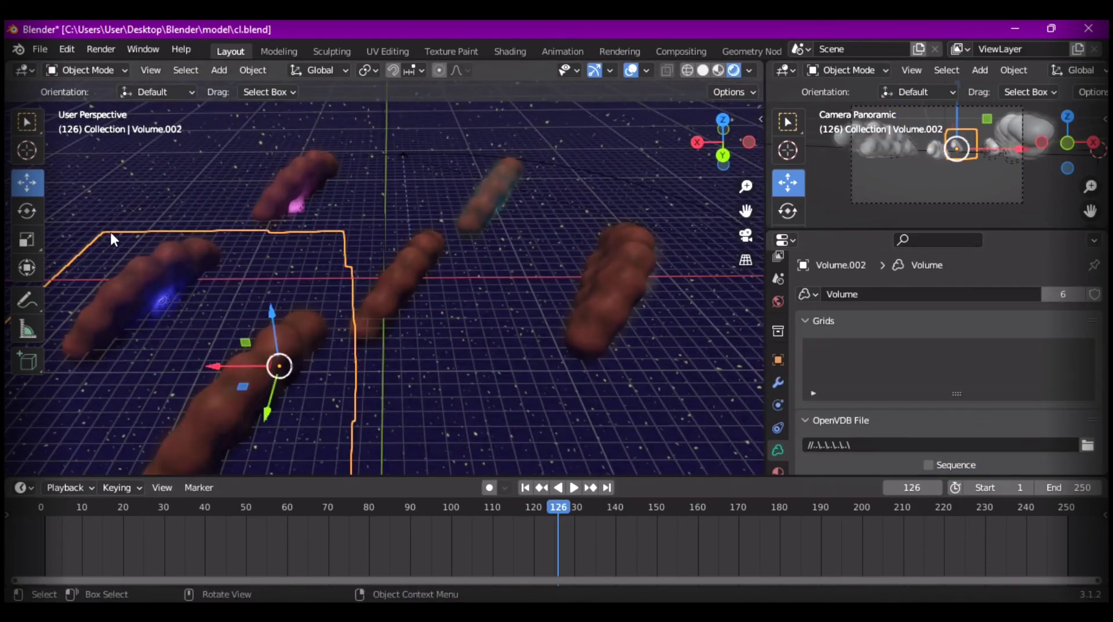
pyautogui.click(26, 210)
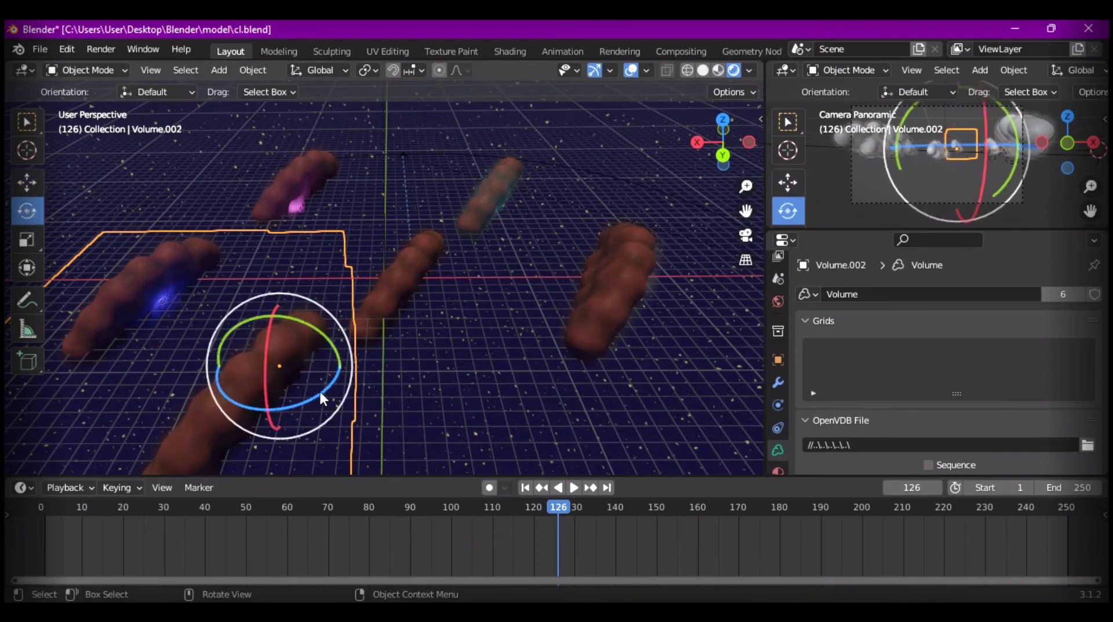
pyautogui.moveTo(320, 394); pyautogui.dragTo(226, 413)
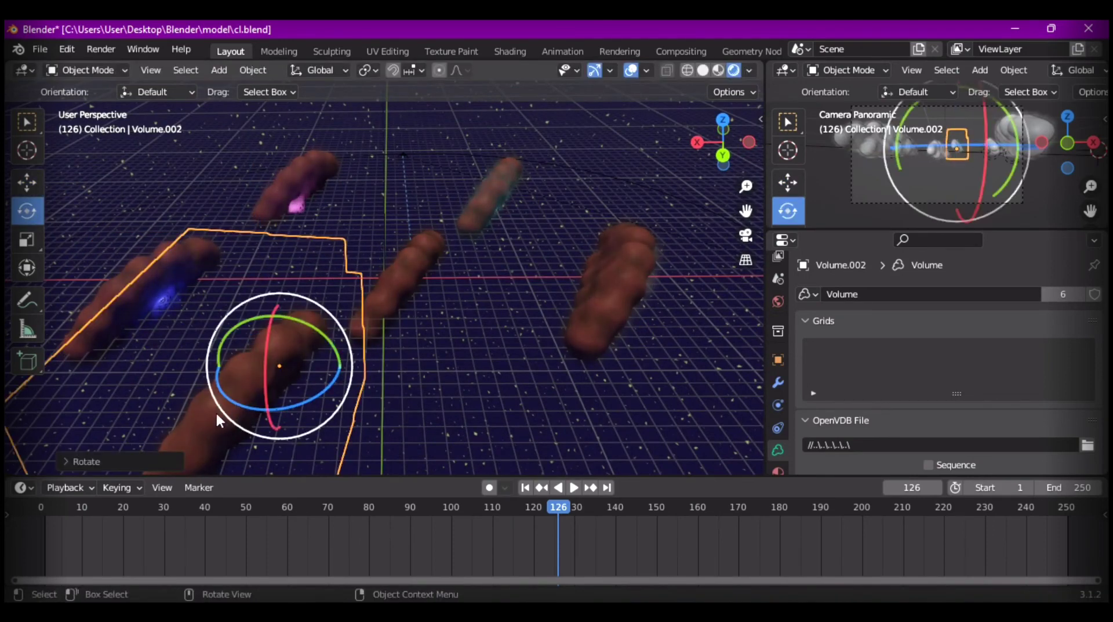
pyautogui.click(207, 426)
pyautogui.moveTo(307, 398); pyautogui.dragTo(239, 419)
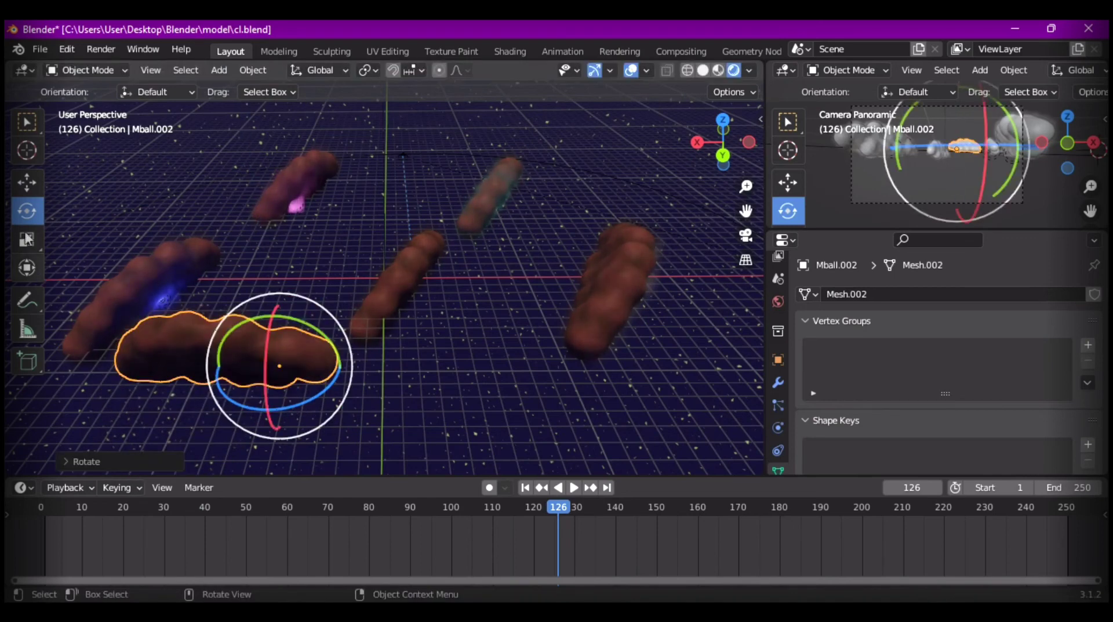
# - Move the rotated cloud's mesh along negative X towards the Y axis, lower it slightly and nudge it along Y
pyautogui.click(27, 182)
pyautogui.moveTo(219, 372); pyautogui.dragTo(308, 389)
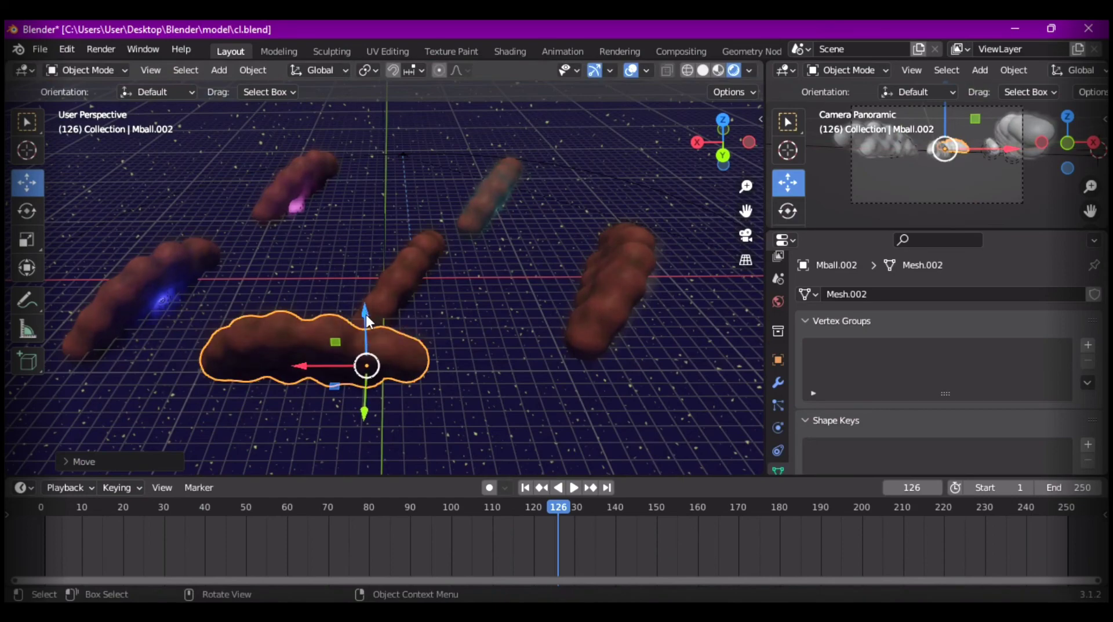
pyautogui.moveTo(367, 314); pyautogui.dragTo(369, 333)
pyautogui.moveTo(410, 409); pyautogui.dragTo(493, 325, button='middle')
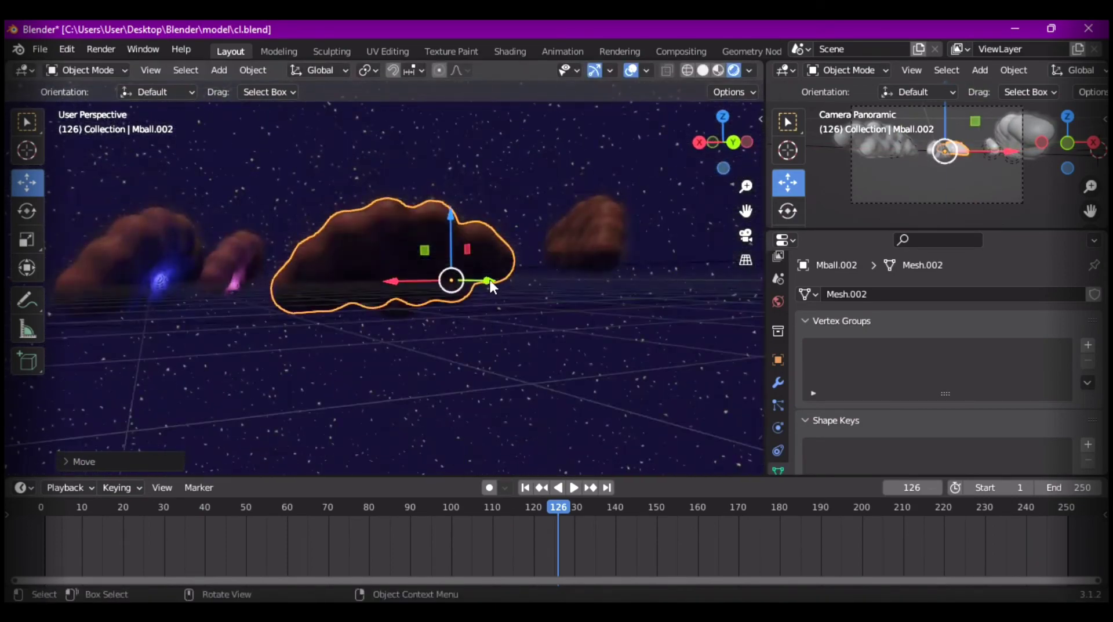
pyautogui.moveTo(490, 280); pyautogui.dragTo(510, 297)
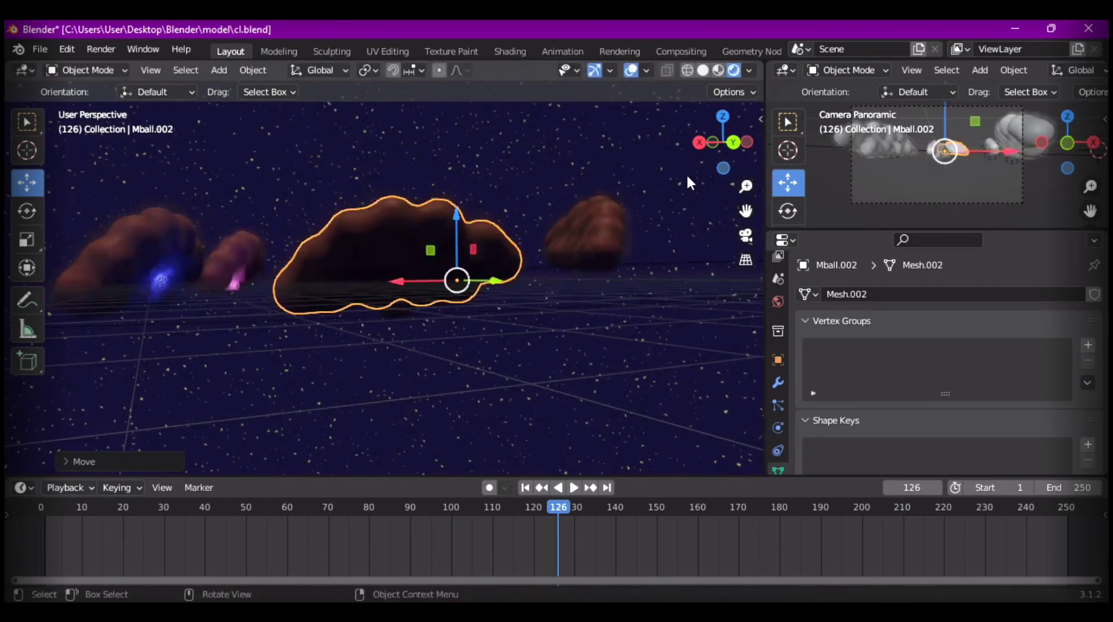
# - Select the source mesh of the white-lit cloud and lower it slightly along Z
pyautogui.click(606, 228)
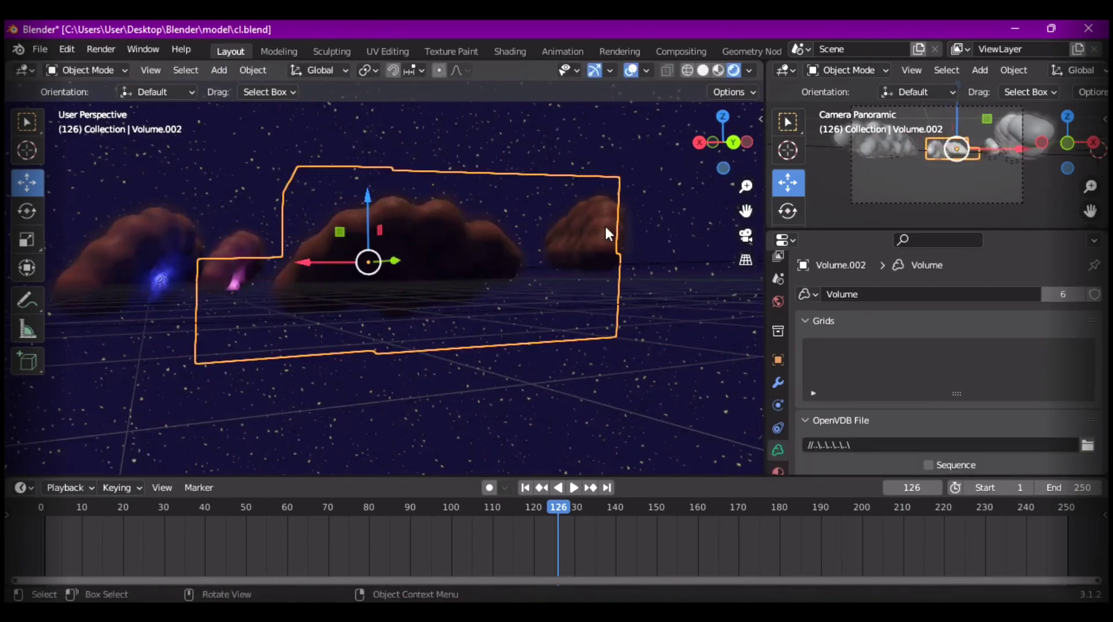
pyautogui.click(605, 226)
pyautogui.moveTo(559, 187); pyautogui.dragTo(563, 197)
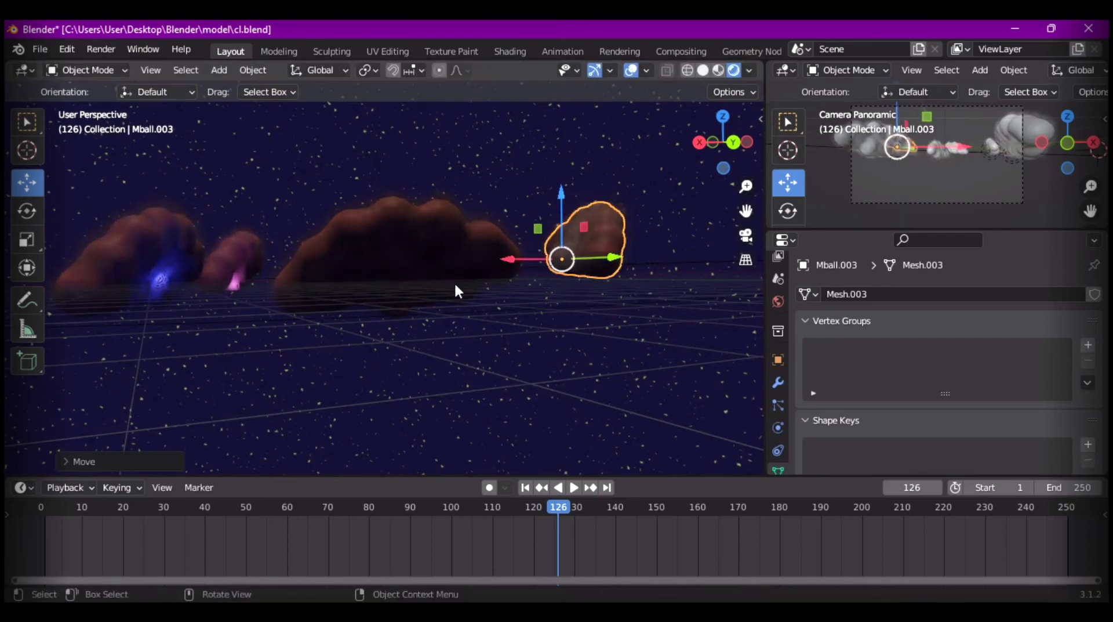
# - Add another point light to the scene for the rotated unlit cloud
pyautogui.click(409, 293)
pyautogui.hotkey('shift', 'a')
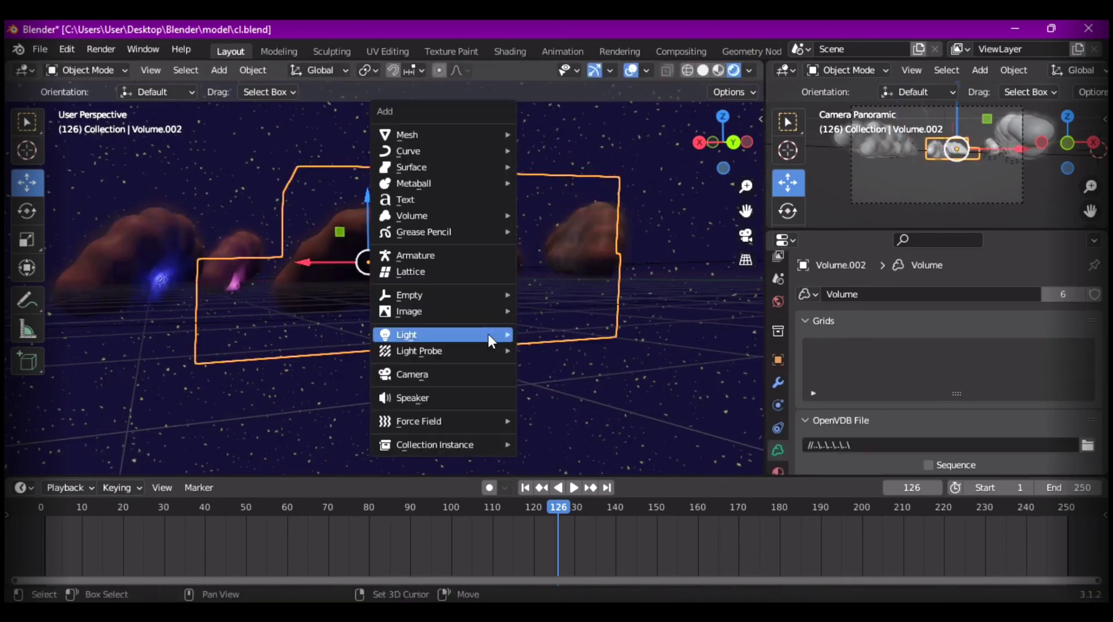
pyautogui.moveTo(488, 333)
pyautogui.click(566, 333)
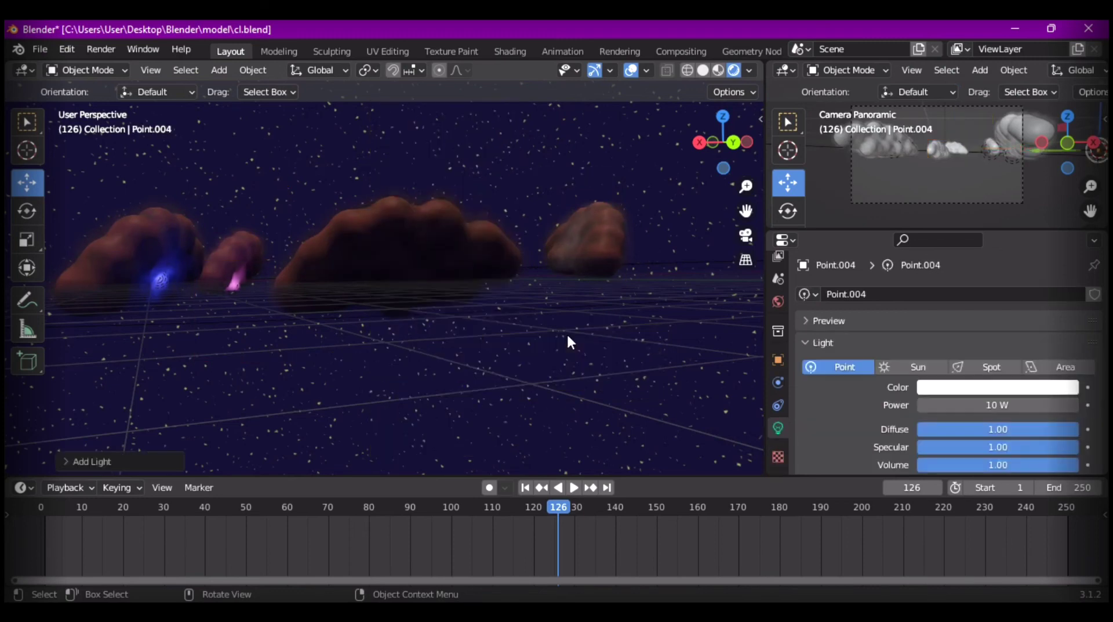
# - Move the new point light along X into the rotated unlit cloud and give it a light green colour with 120 W power
pyautogui.scroll(-5, 566, 335)
pyautogui.moveTo(99, 290); pyautogui.dragTo(345, 283)
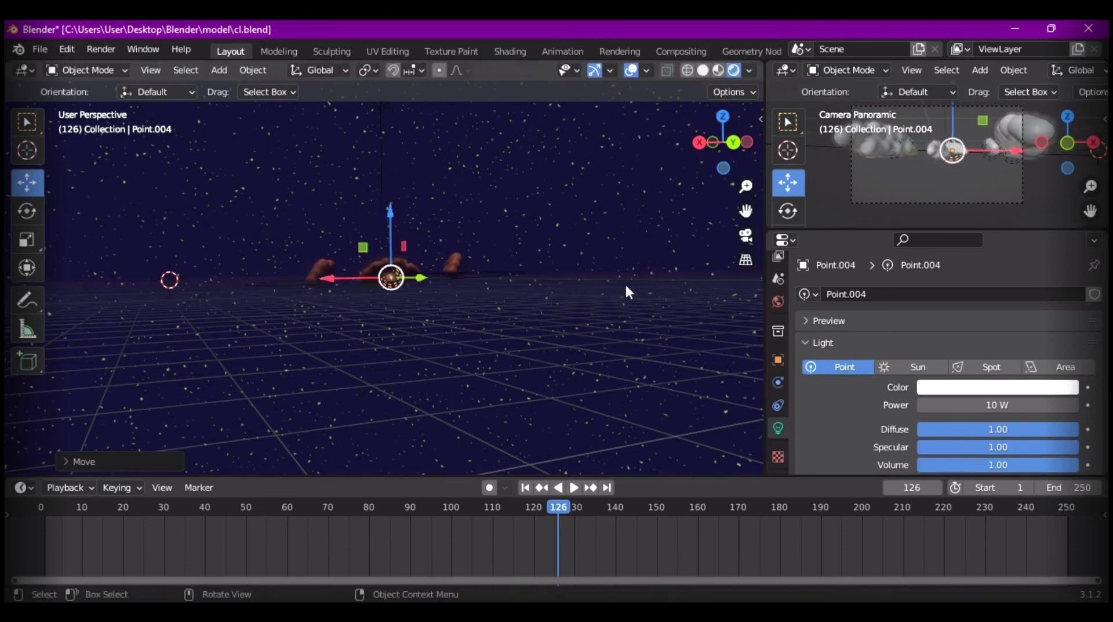
pyautogui.click(1041, 387)
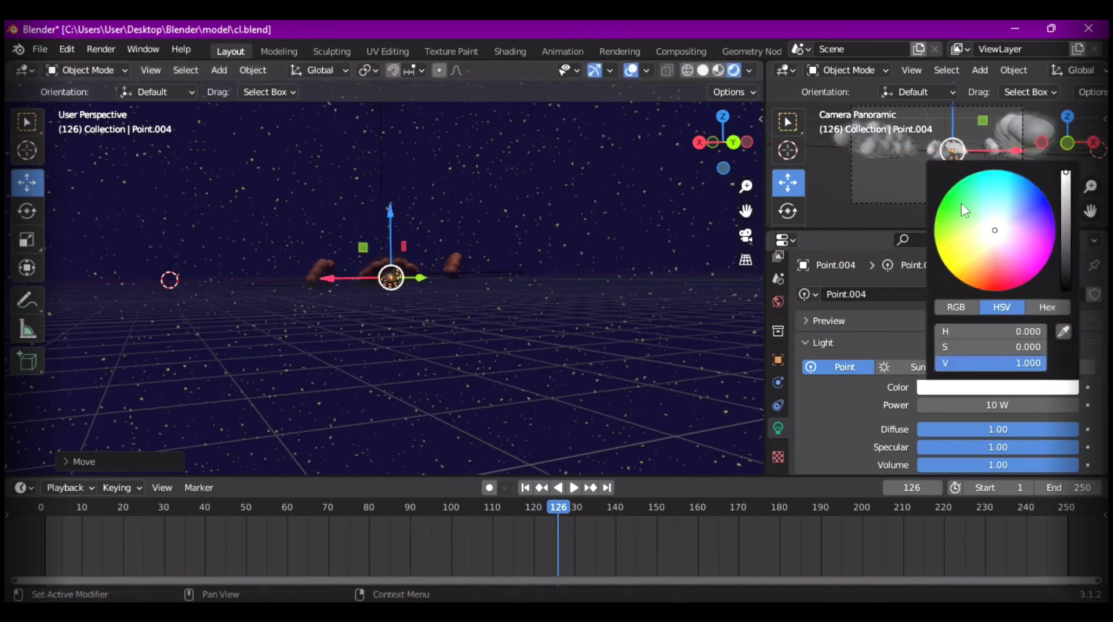
pyautogui.click(969, 219)
pyautogui.click(999, 404)
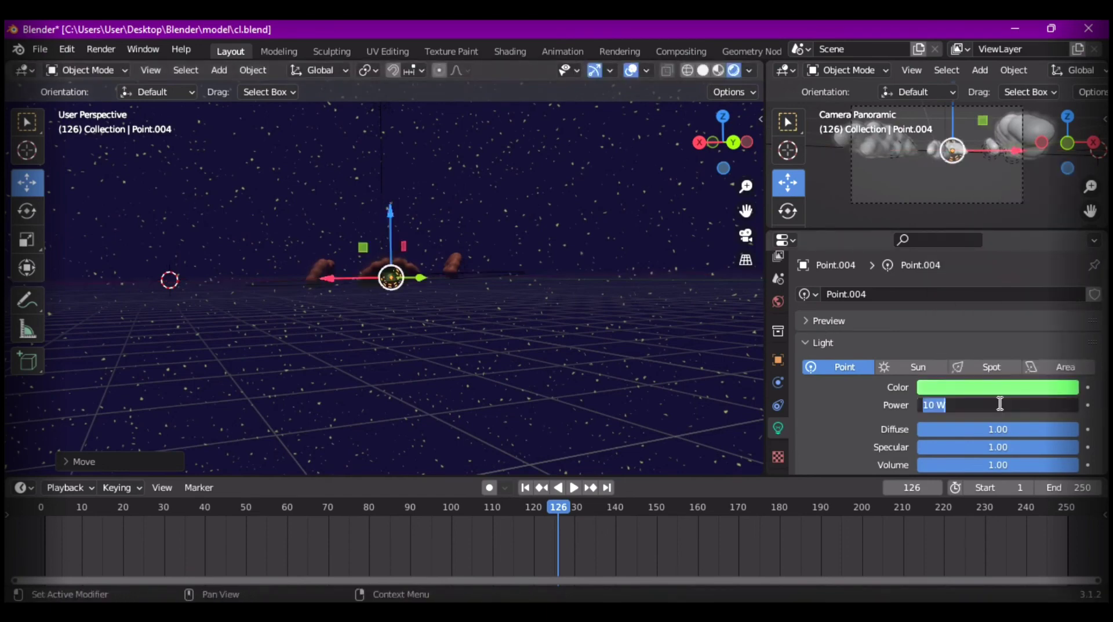
pyautogui.write('120')
pyautogui.press('Return')
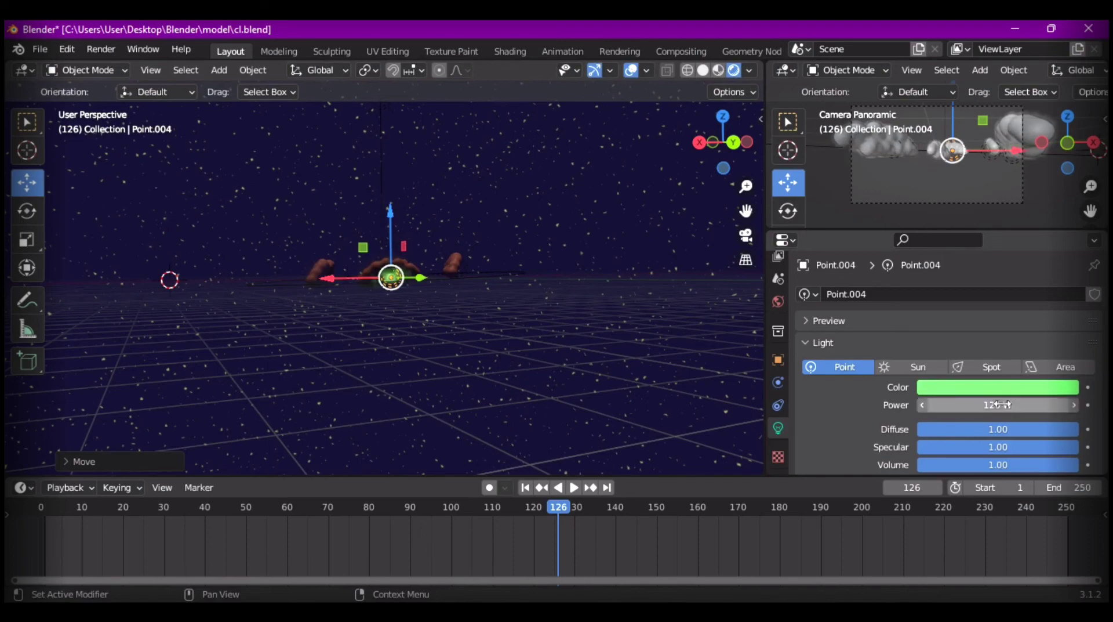
# - Add another point light and move it along negative X into the unlit cloud in the middle of the group
pyautogui.moveTo(354, 333); pyautogui.dragTo(606, 383, button='middle')
pyautogui.click(380, 269)
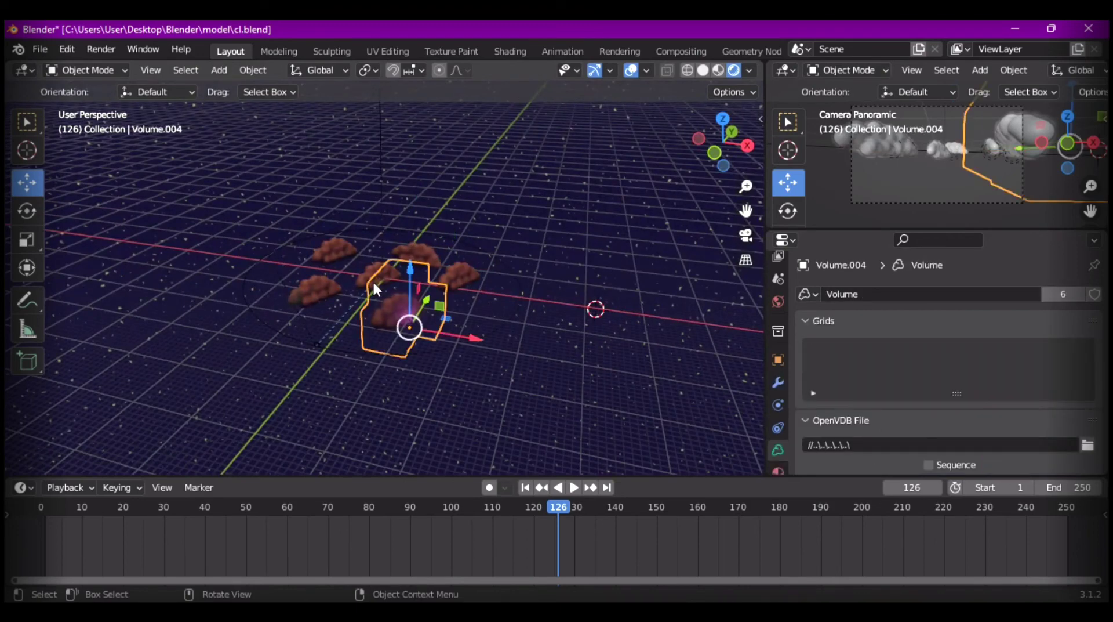
pyautogui.click(654, 373)
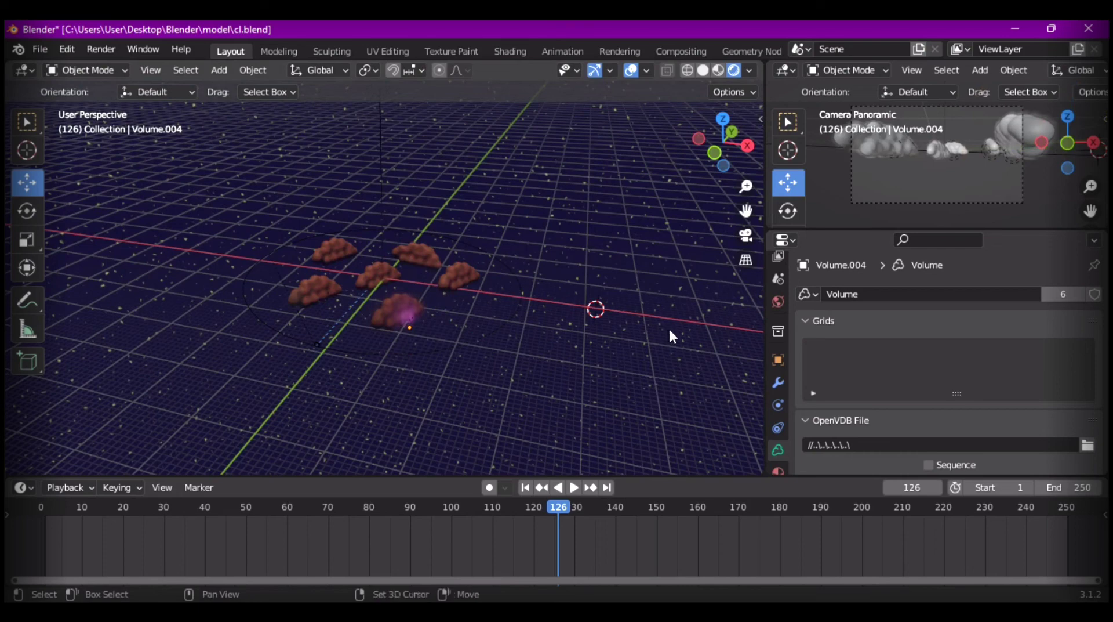
pyautogui.hotkey('shift', 'a')
pyautogui.moveTo(670, 327)
pyautogui.click(720, 328)
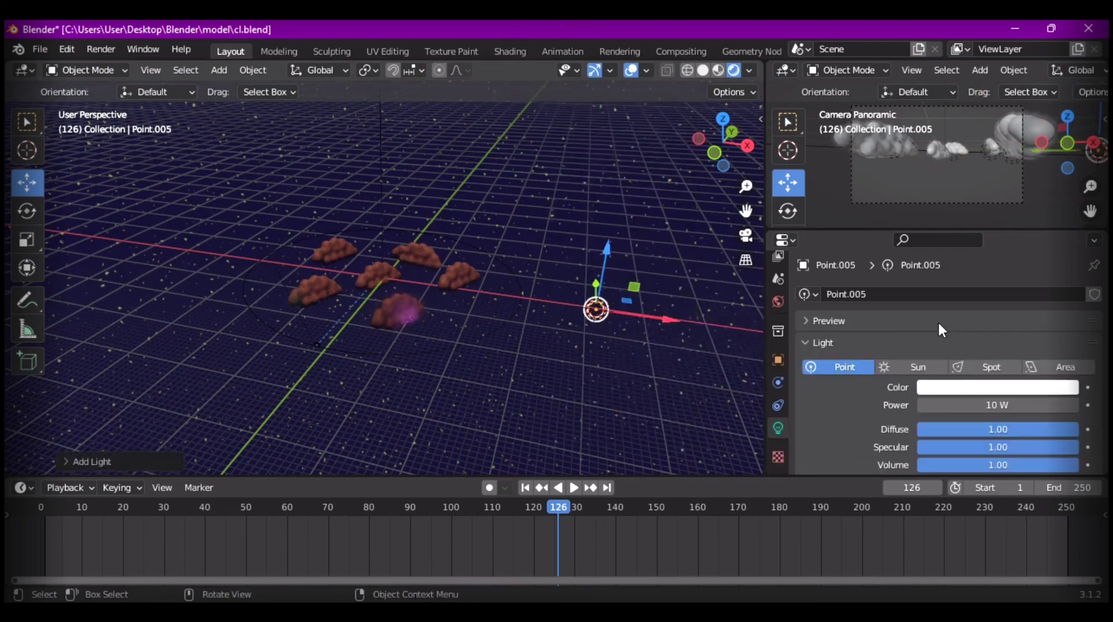
pyautogui.press('g')
pyautogui.press('x')
pyautogui.moveTo(661, 319); pyautogui.dragTo(446, 300)
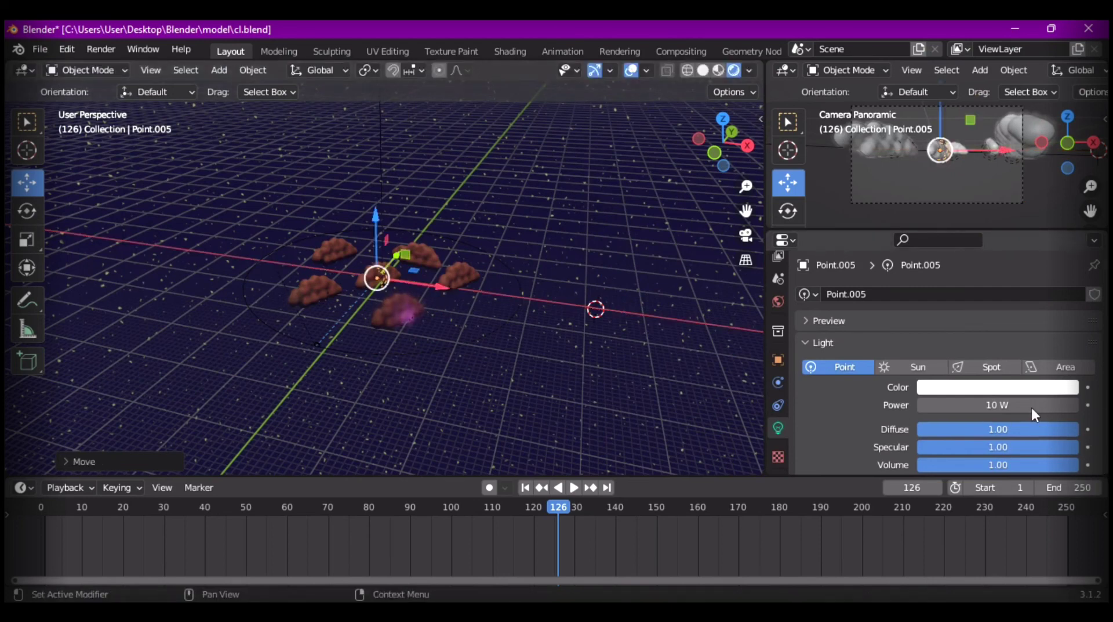
# - Colour the middle cloud's point light orange (hue 0.049, saturation 0.947) and set its power to 175 W
pyautogui.click(1025, 388)
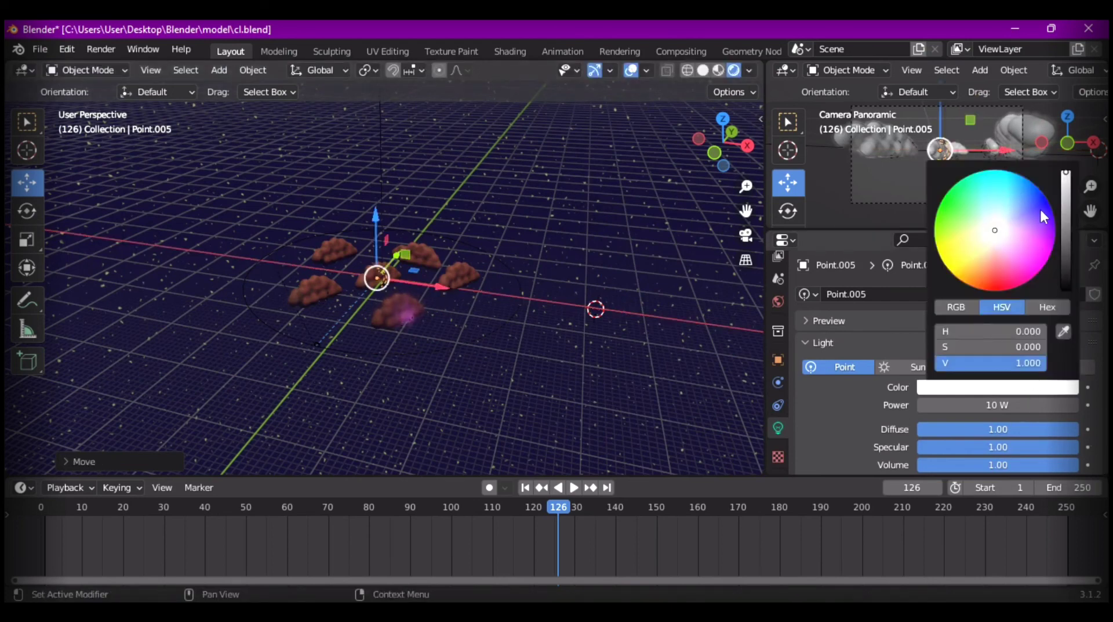
pyautogui.click(973, 269)
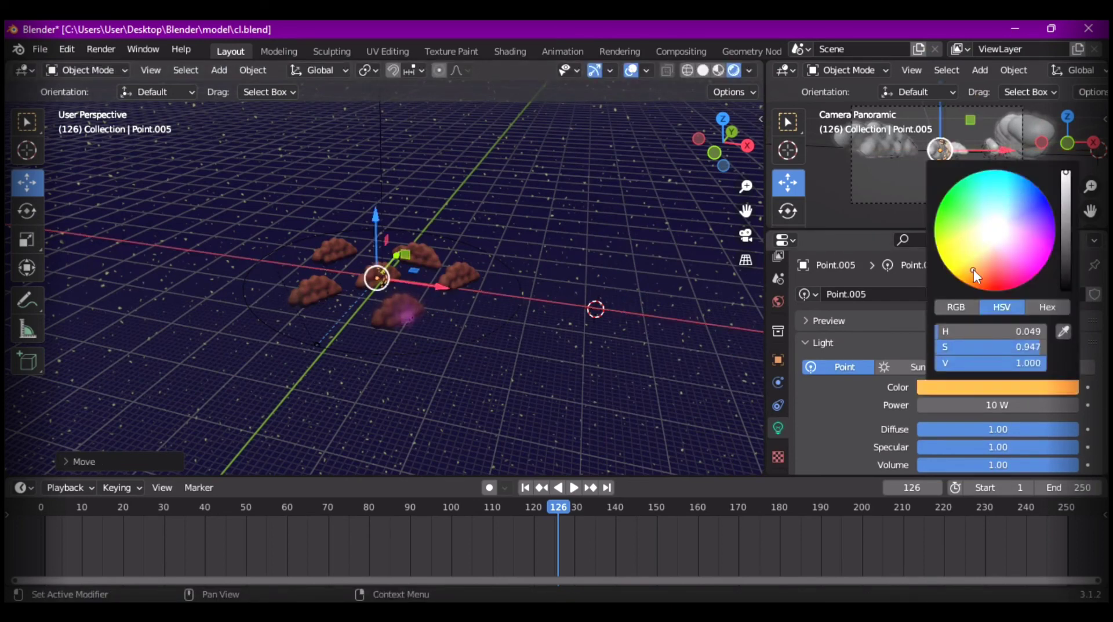
pyautogui.click(995, 405)
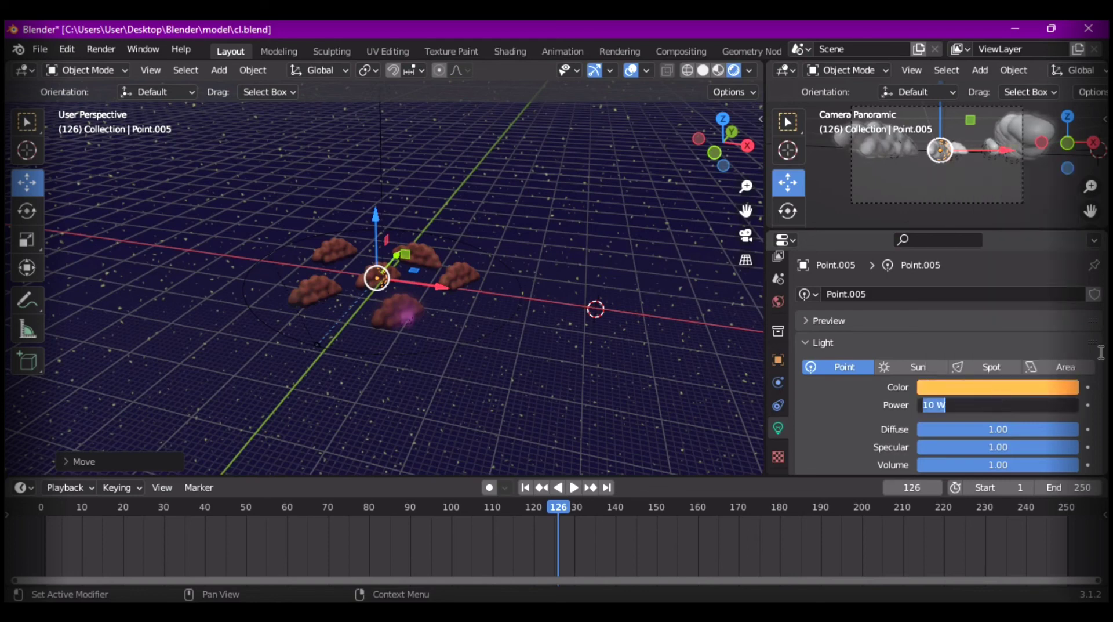
pyautogui.write('175')
pyautogui.press('Return')
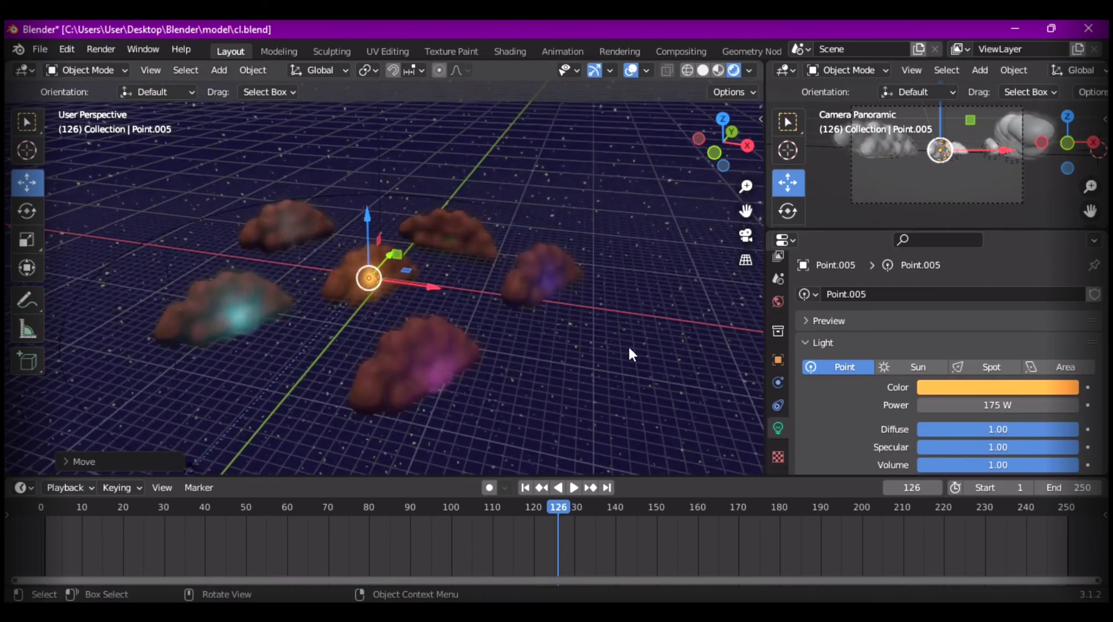
pyautogui.moveTo(631, 352); pyautogui.dragTo(499, 325, button='middle')
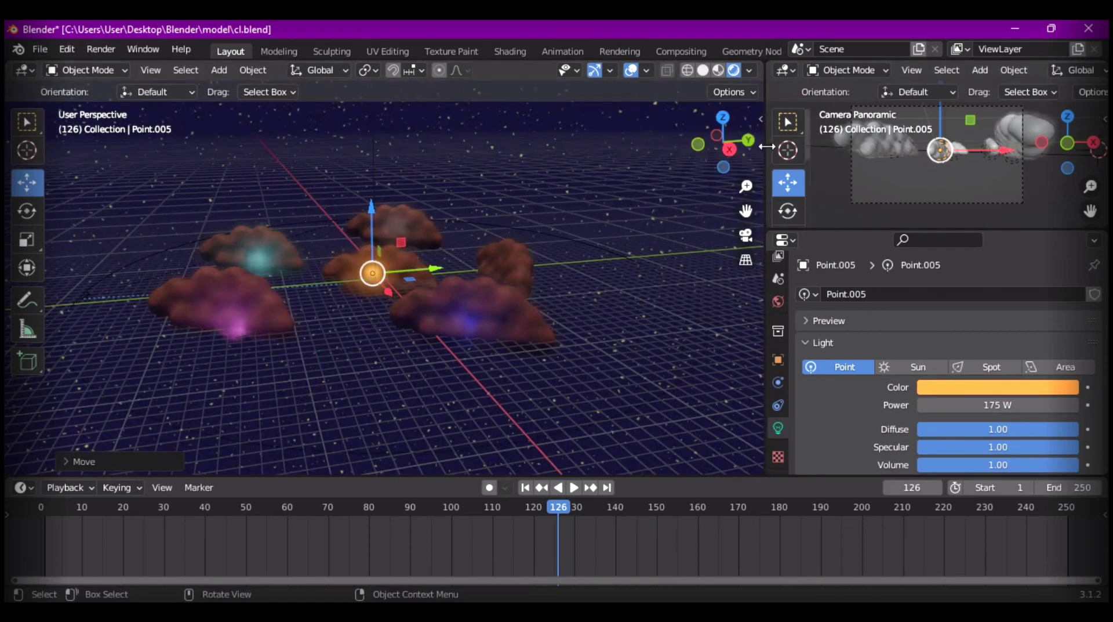
# - Switch to the Animation workspace, widen its main 3D viewport and display that viewport with rendered shading
pyautogui.click(551, 51)
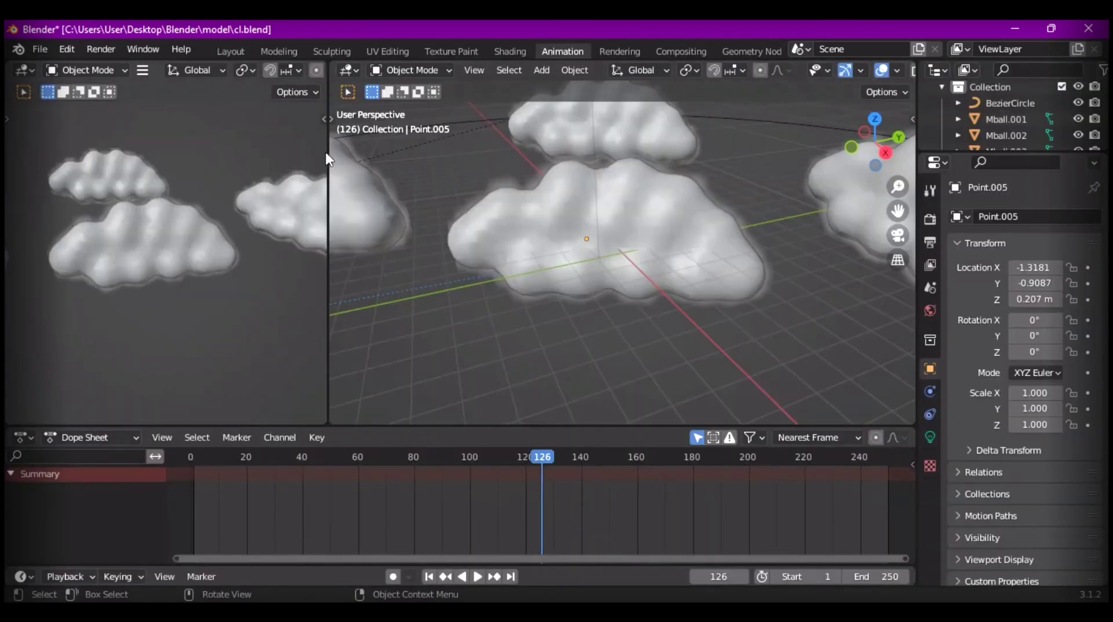
pyautogui.moveTo(325, 151); pyautogui.dragTo(79, 152)
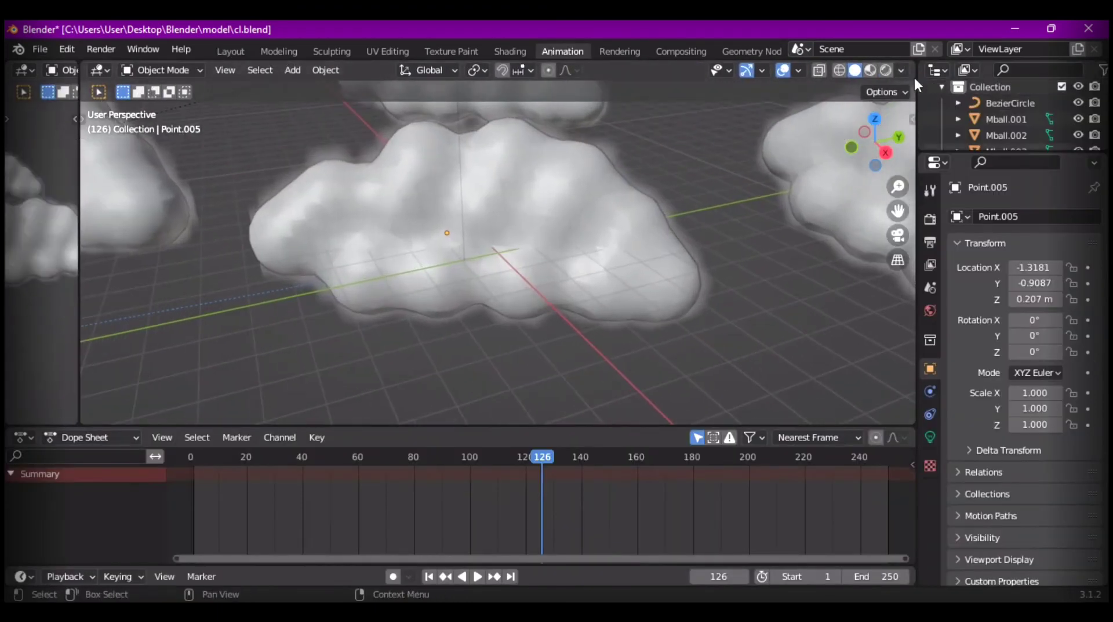
pyautogui.click(886, 70)
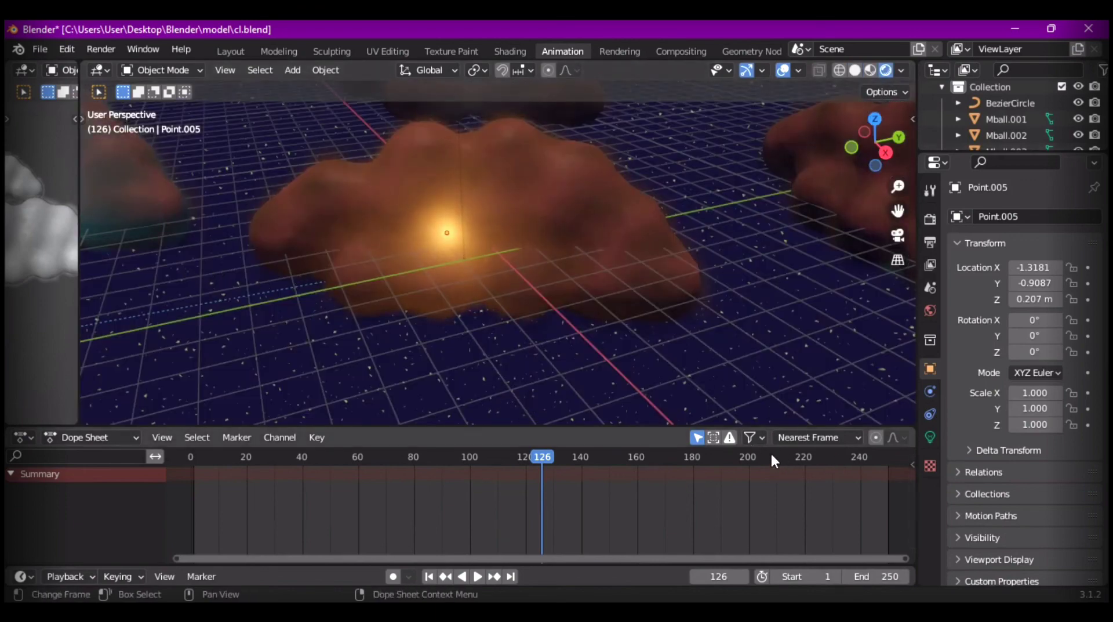
# - Set the animation's end frame to 124
pyautogui.click(878, 576)
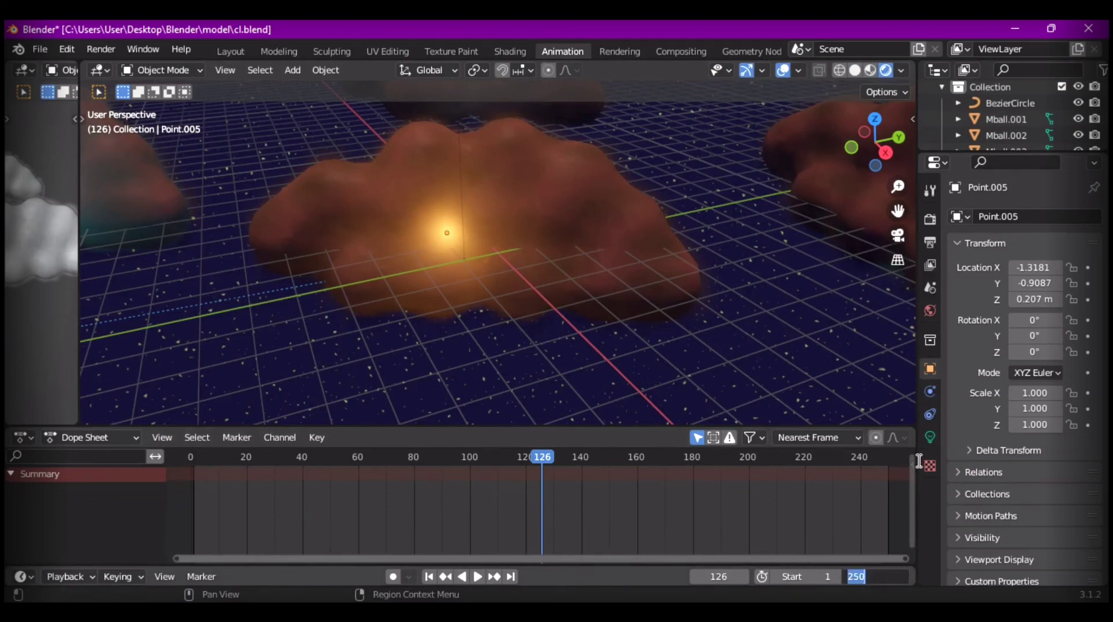
pyautogui.write('124')
pyautogui.press('Return')
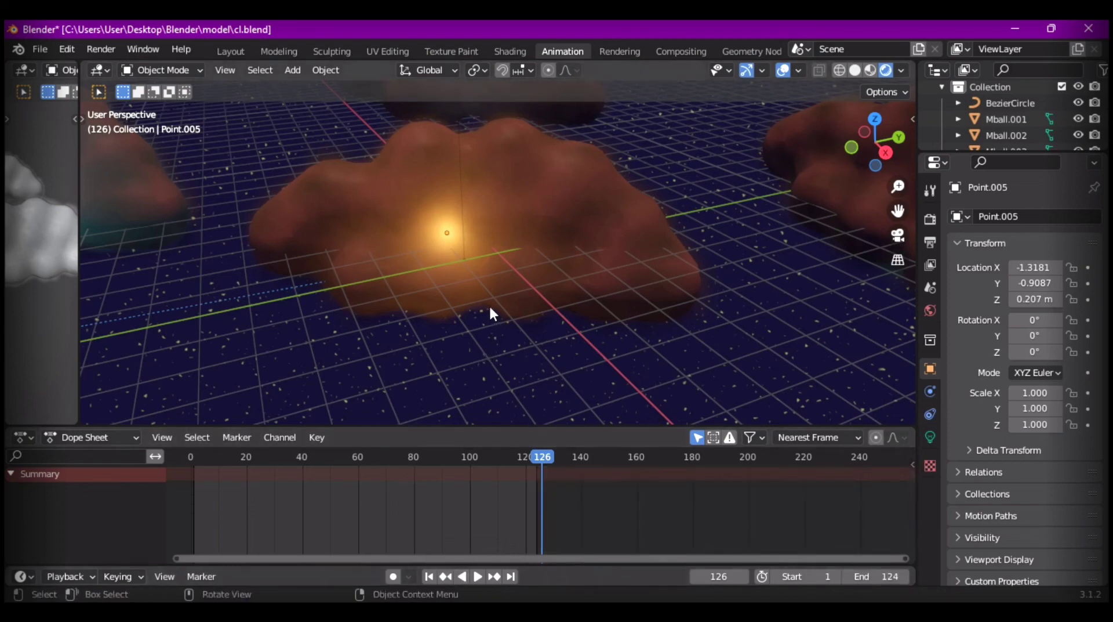
# - Preview the animation from the camera view, first in reverse and again forward from frame 1
pyautogui.press('KP_0')
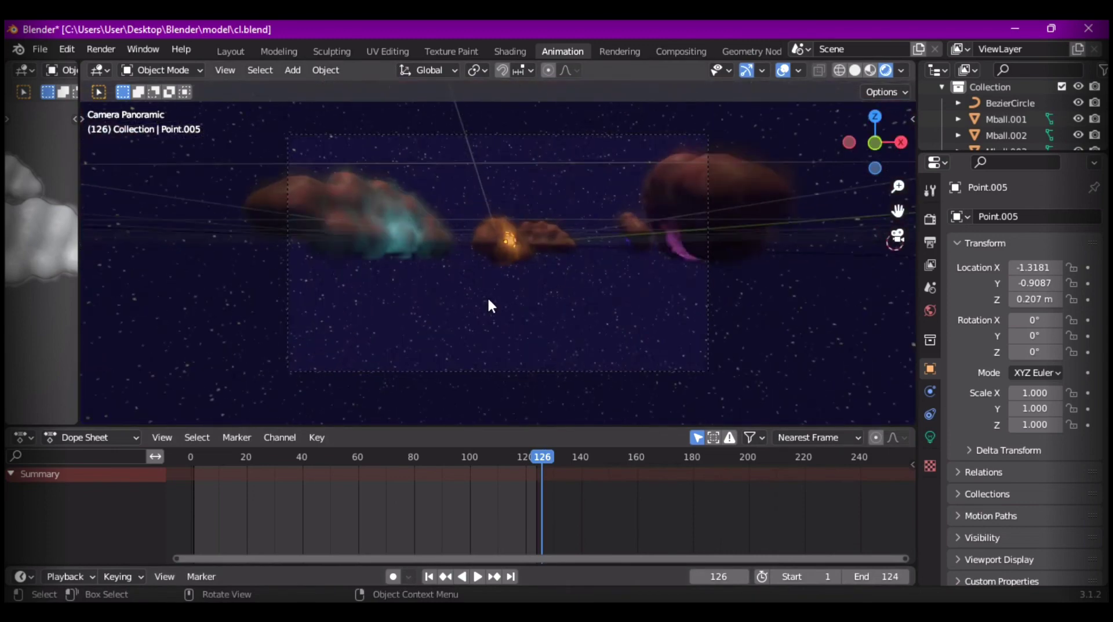
pyautogui.click(461, 578)
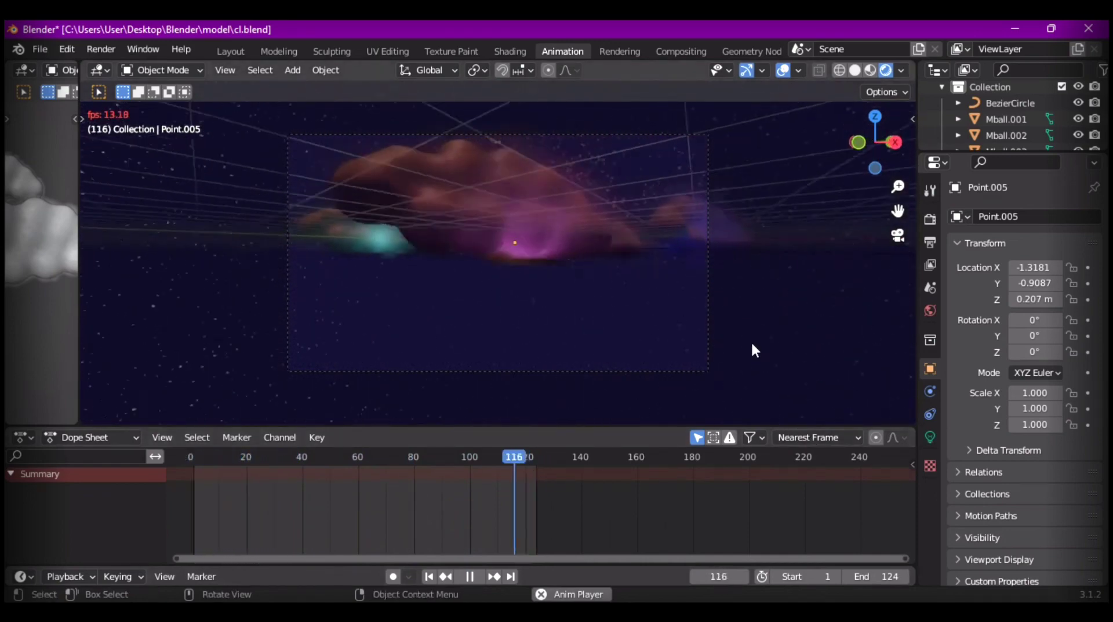
pyautogui.click(468, 577)
pyautogui.click(431, 577)
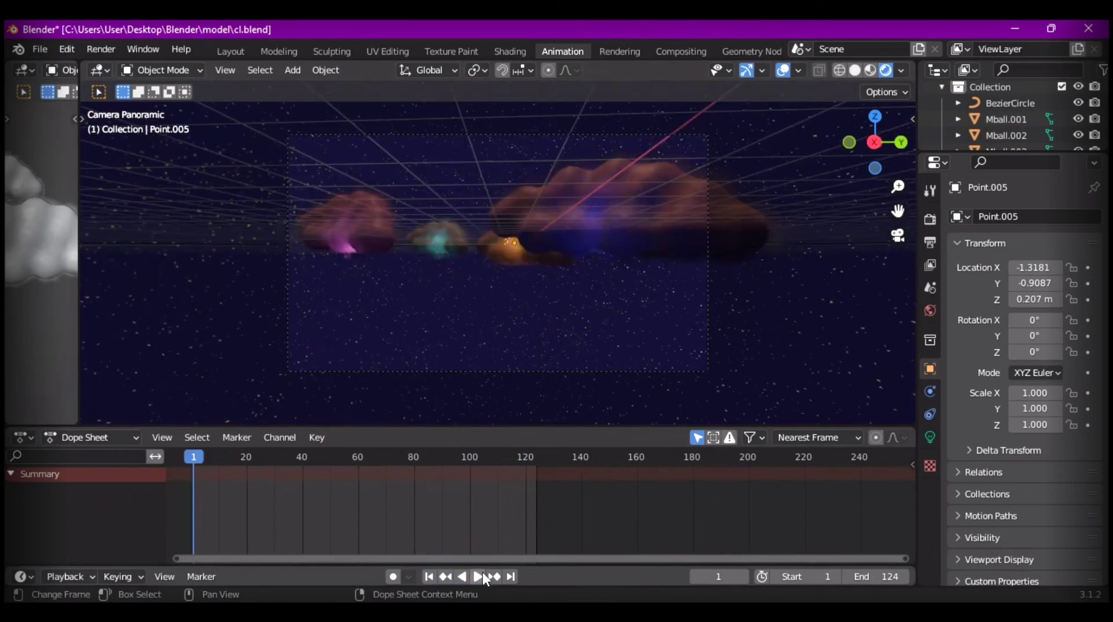
pyautogui.click(483, 574)
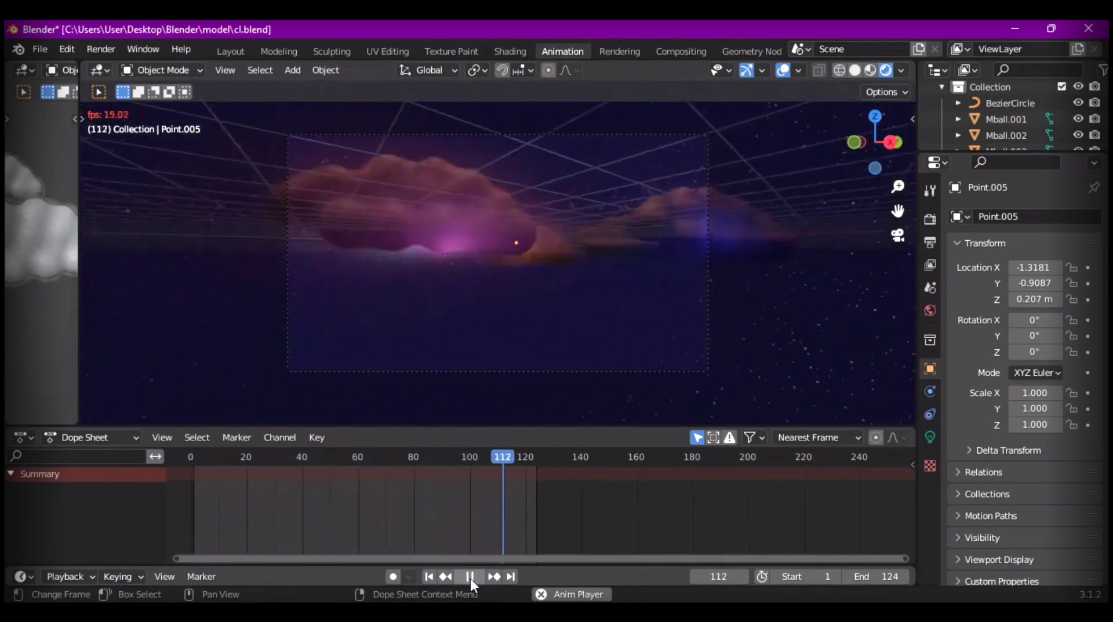
pyautogui.click(470, 577)
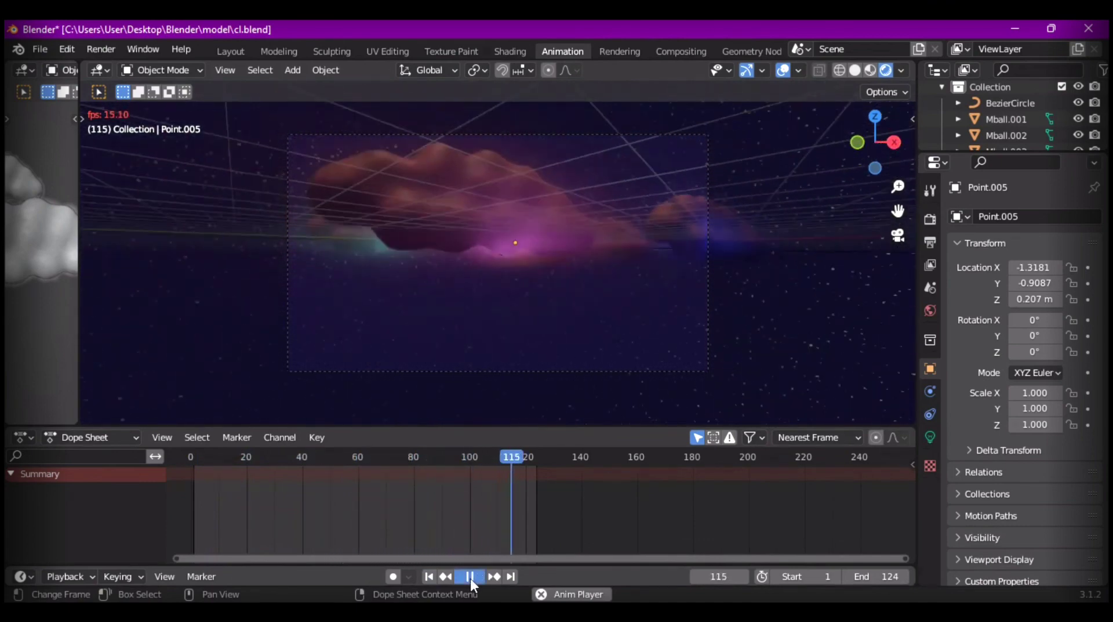
# - Enable Ambient Occlusion and Bloom for the Eevee render
pyautogui.click(929, 221)
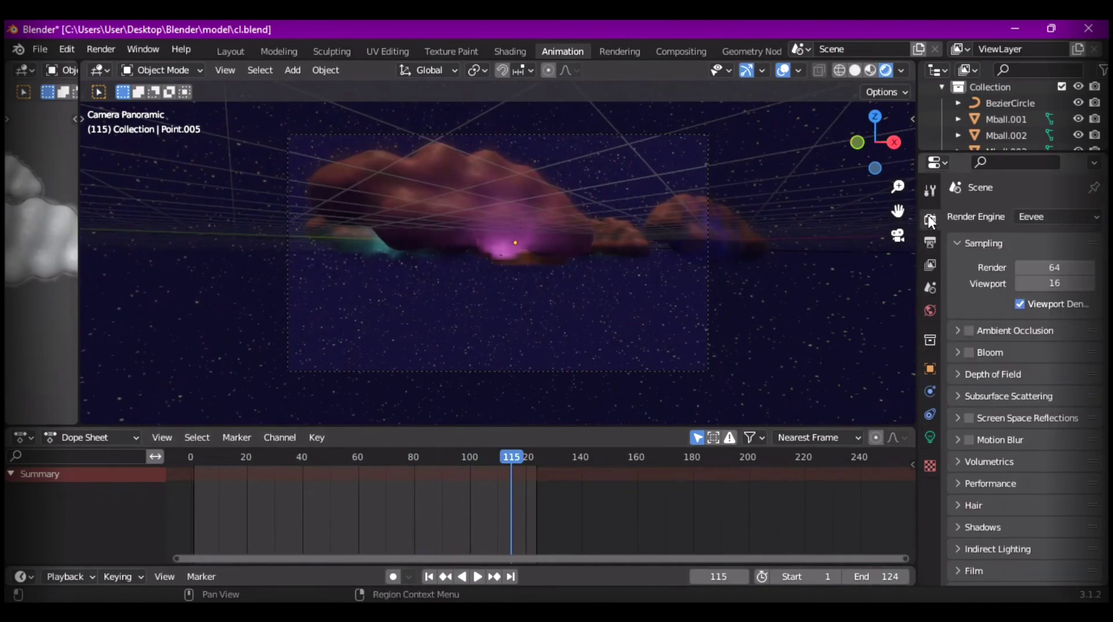
pyautogui.click(969, 331)
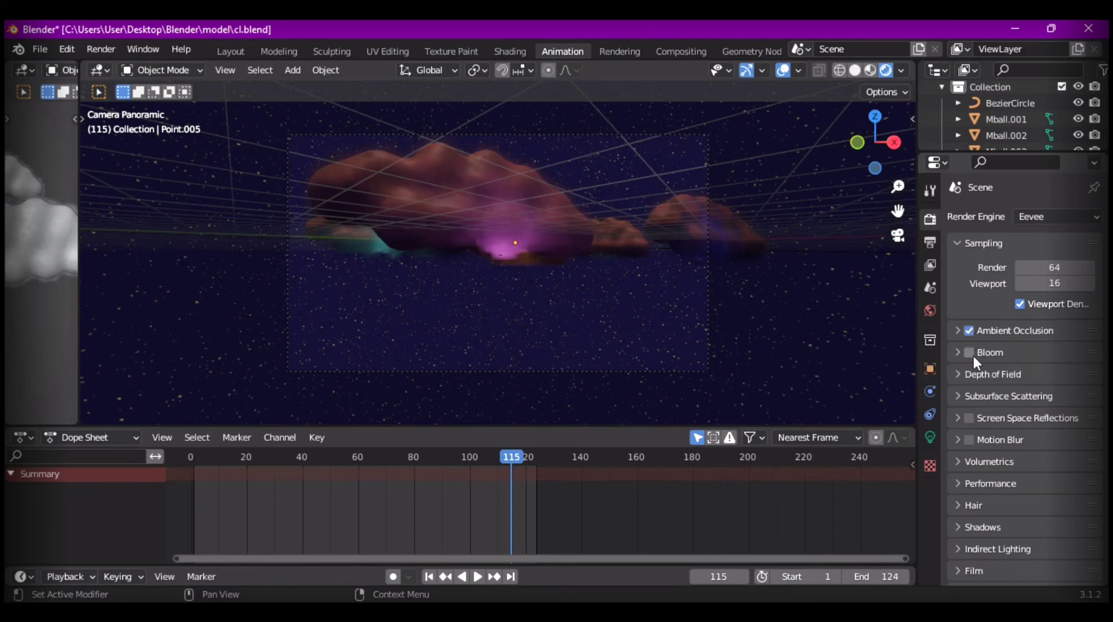
pyautogui.click(972, 354)
# - Set the render output's file format to FFmpeg Video
pyautogui.click(930, 242)
pyautogui.scroll(-3, 1014, 433)
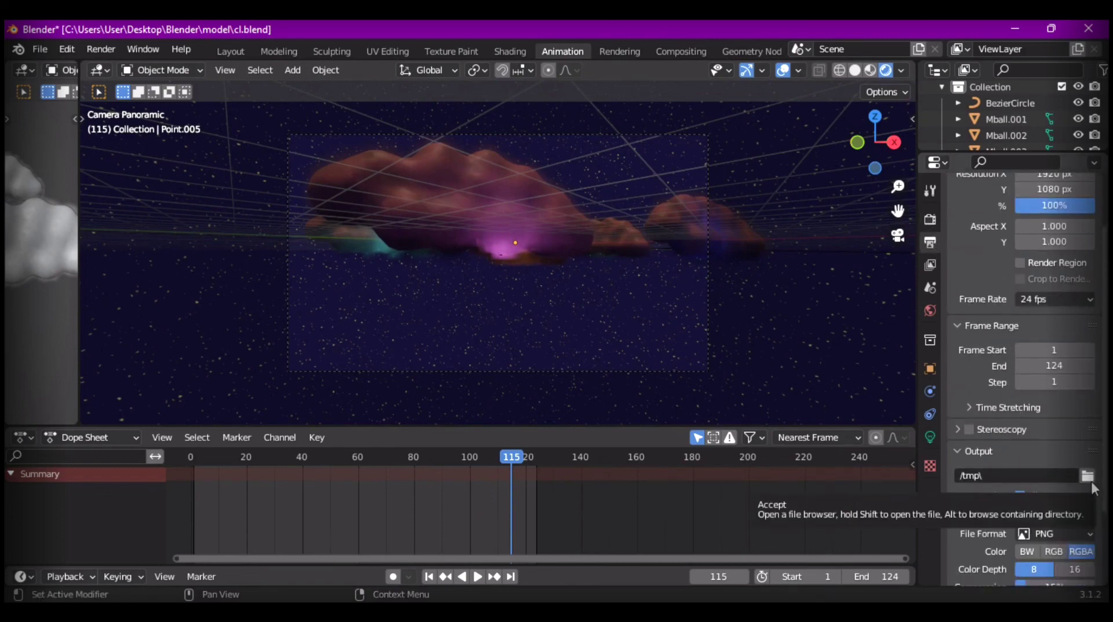
pyautogui.scroll(-3, 1042, 468)
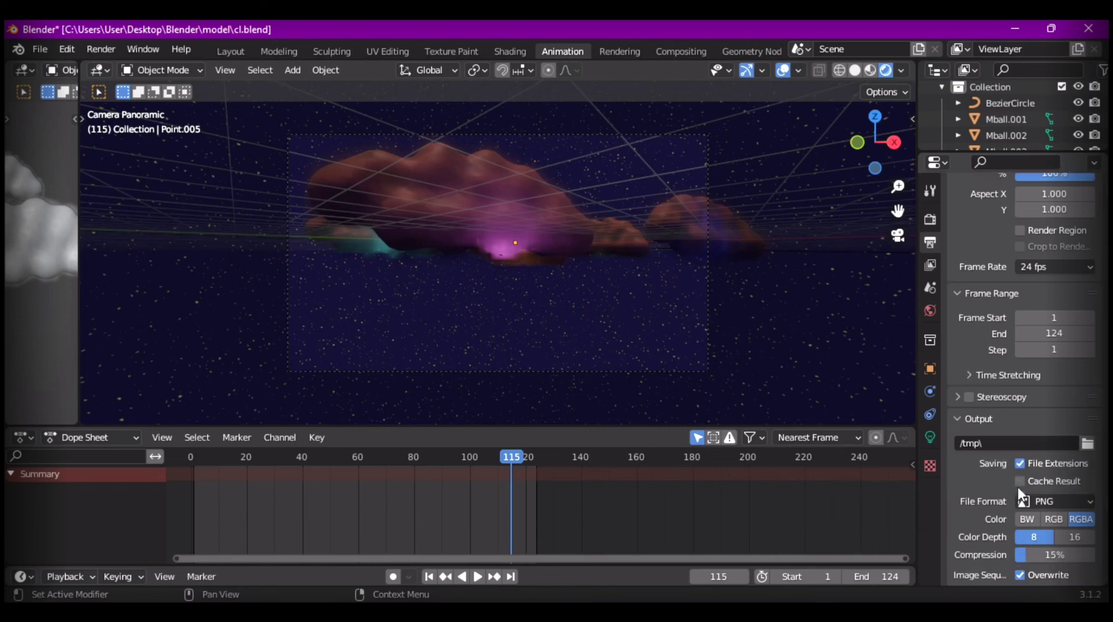
pyautogui.click(1042, 471)
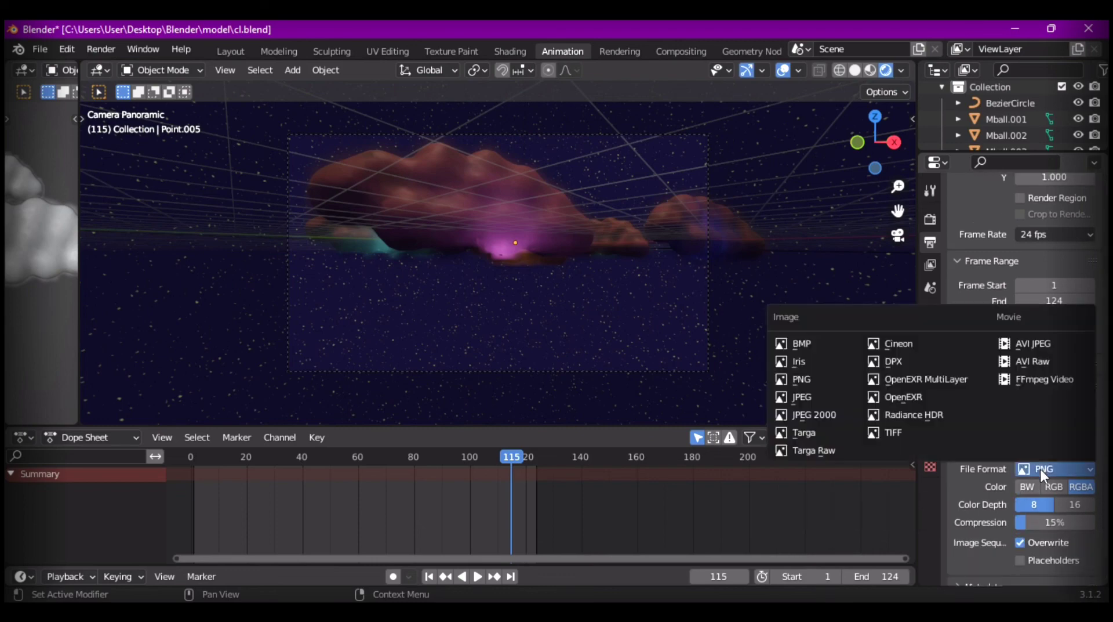
pyautogui.click(1027, 380)
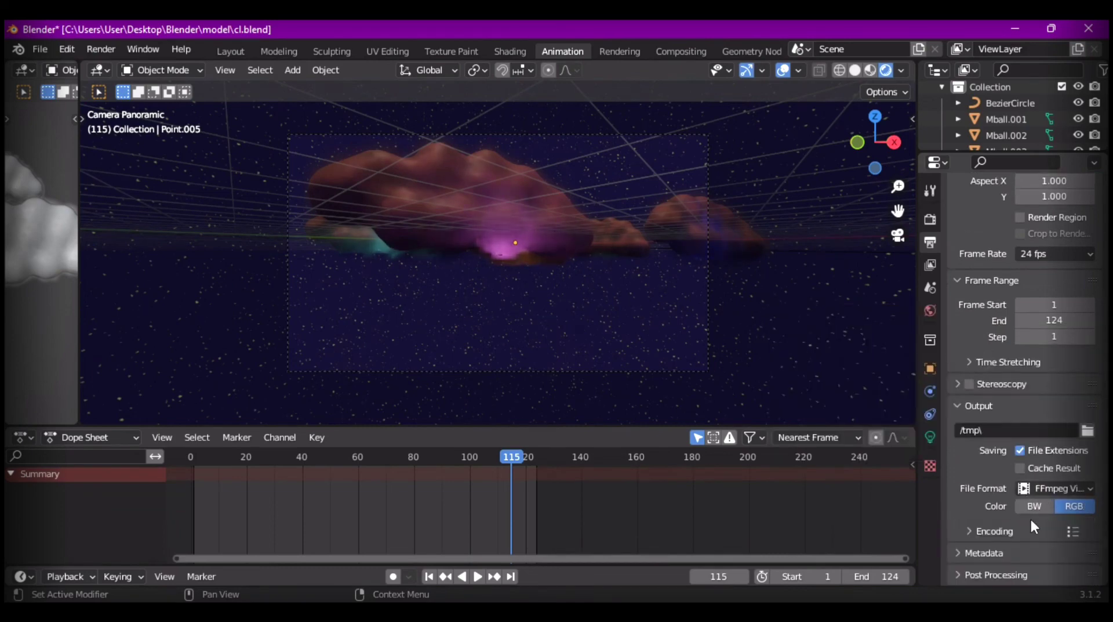
# - Set the video encoding container to QuickTime and the output quality to Perceptually Lossless
pyautogui.click(1009, 529)
pyautogui.scroll(-3, 1031, 484)
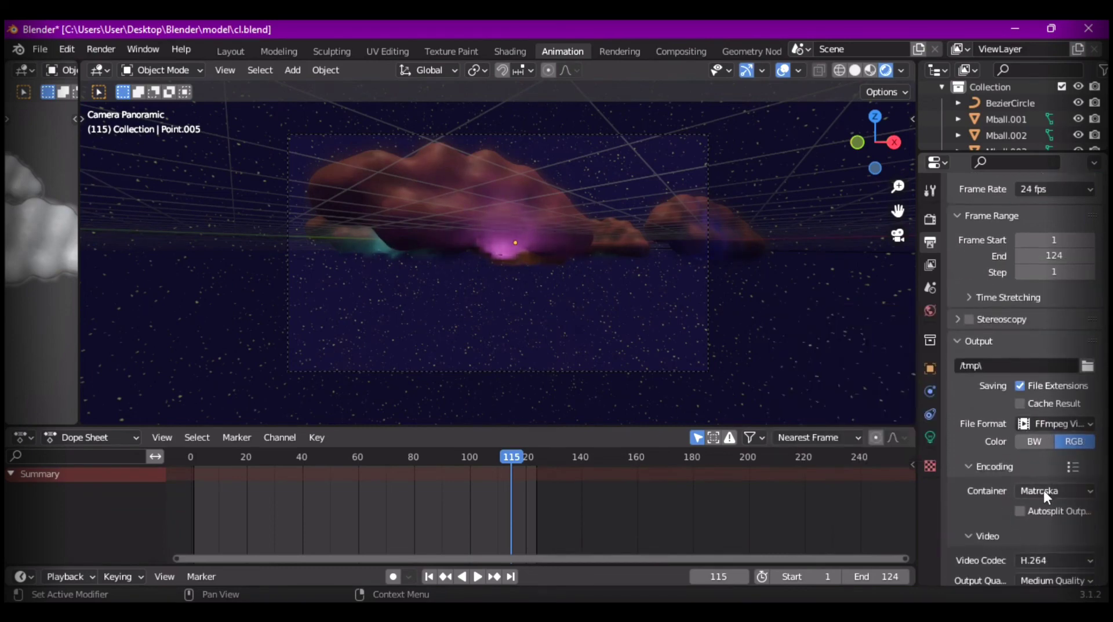
pyautogui.click(1043, 491)
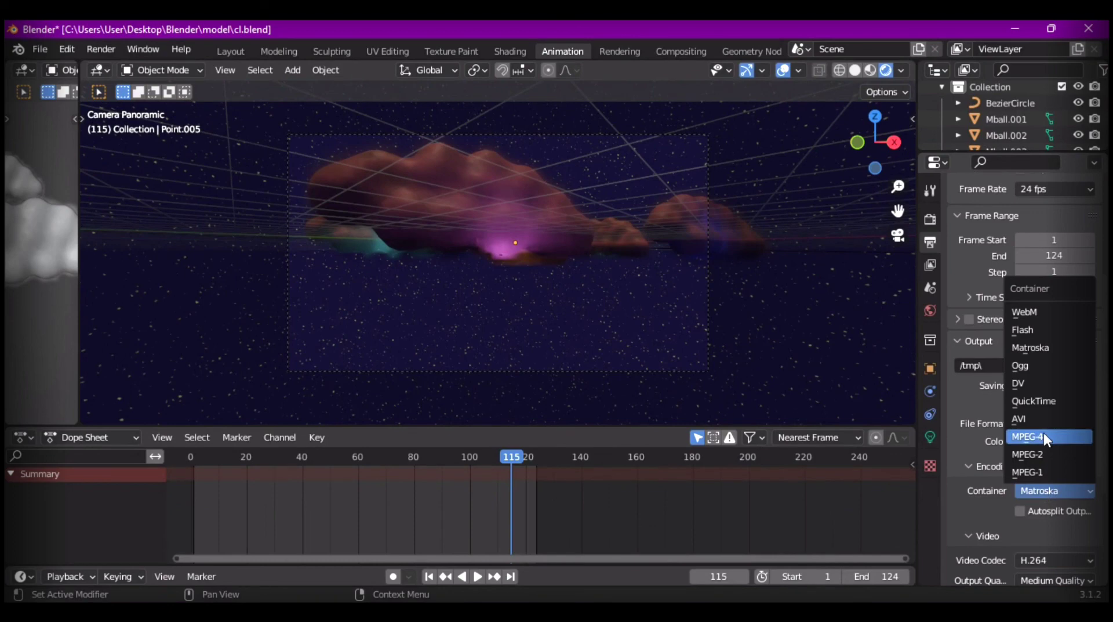
pyautogui.click(1047, 400)
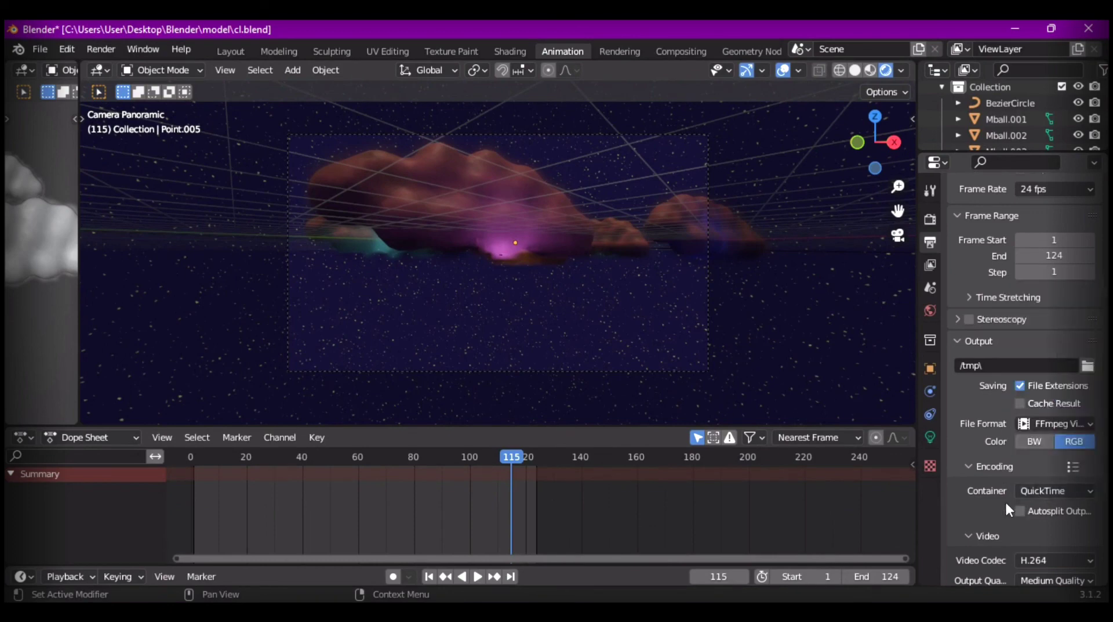
pyautogui.scroll(-3, 1009, 500)
pyautogui.click(1039, 514)
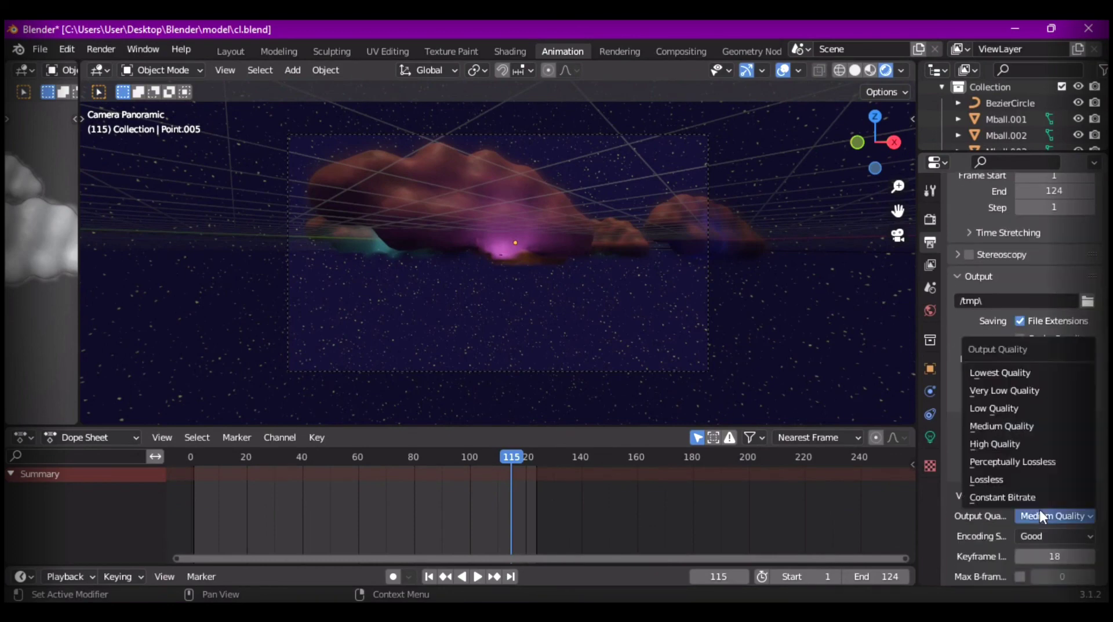
pyautogui.click(1028, 461)
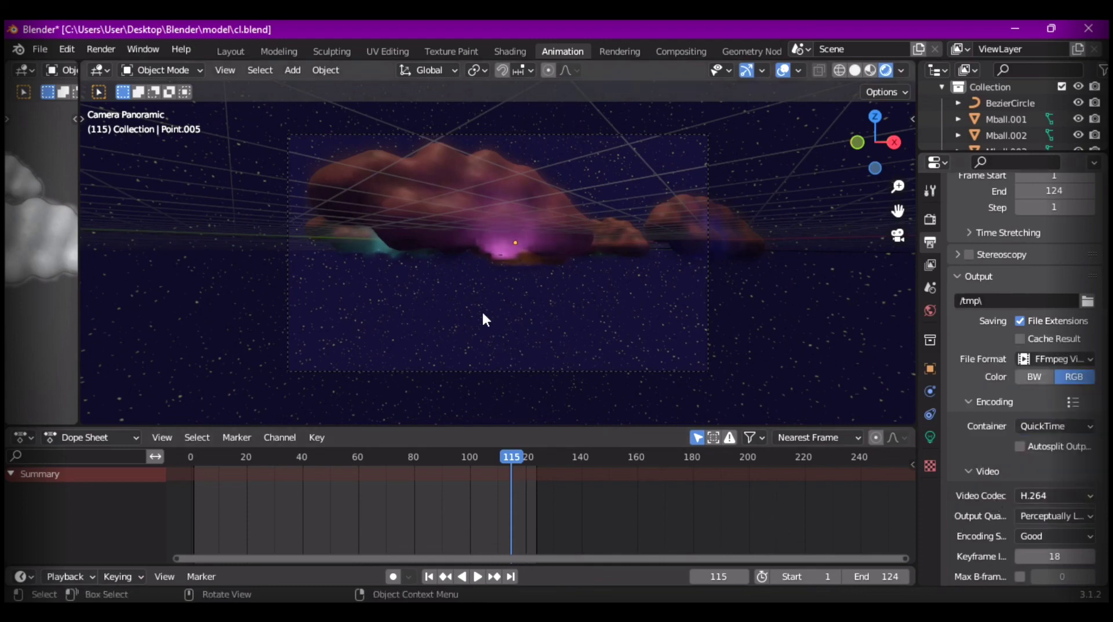
# - Play the camera animation again to check the clouds and lights, stop it, and view the scene outside the camera
pyautogui.click(476, 577)
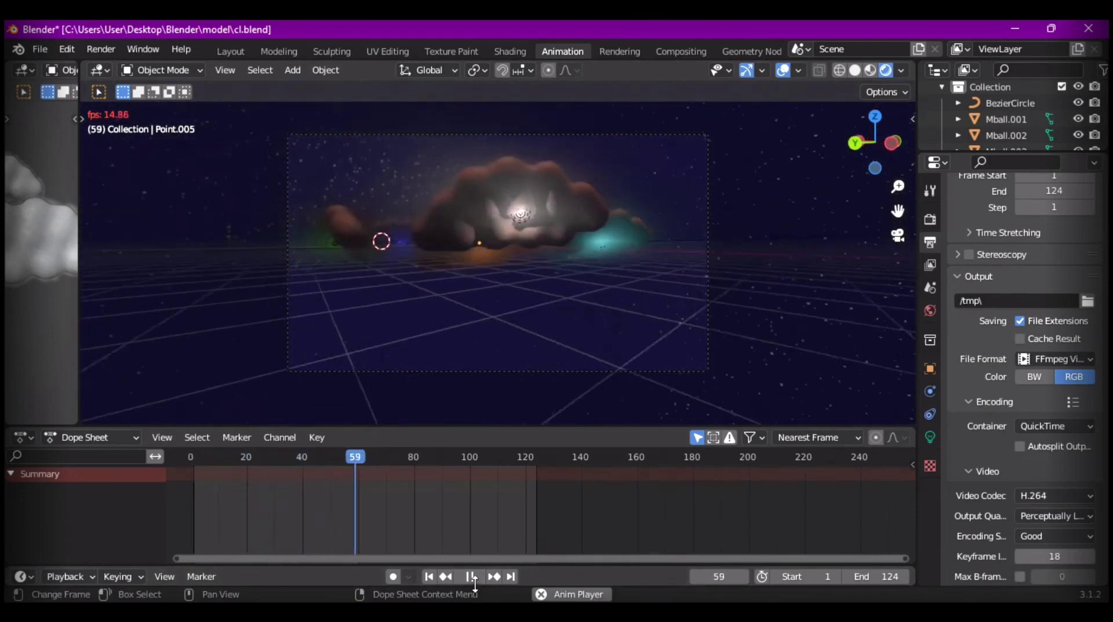
pyautogui.click(475, 577)
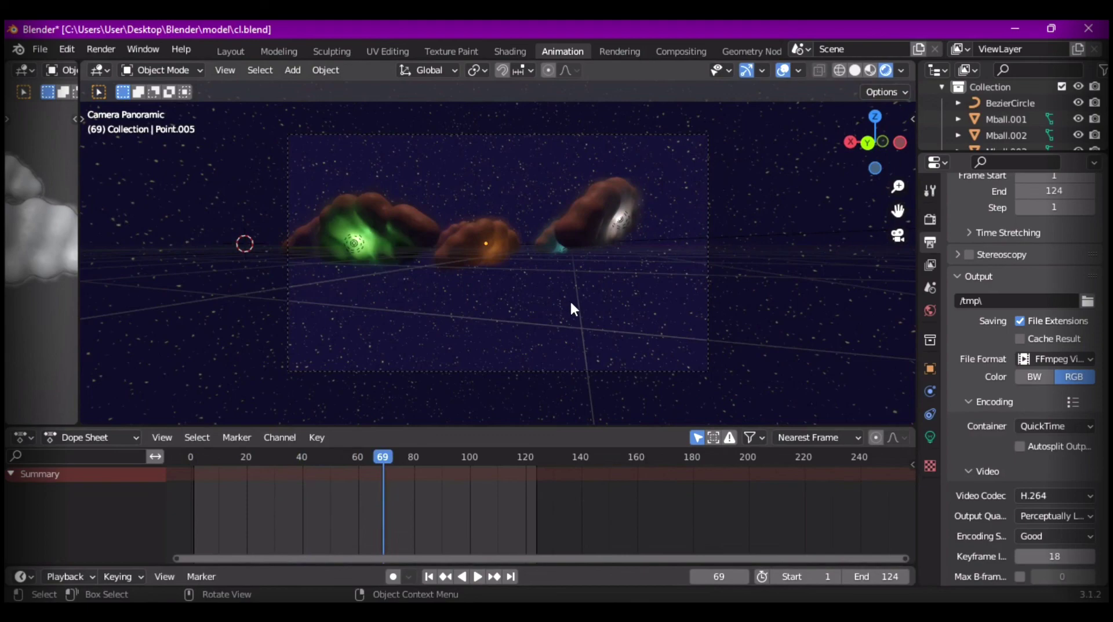
pyautogui.moveTo(572, 308); pyautogui.dragTo(743, 336, button='middle')
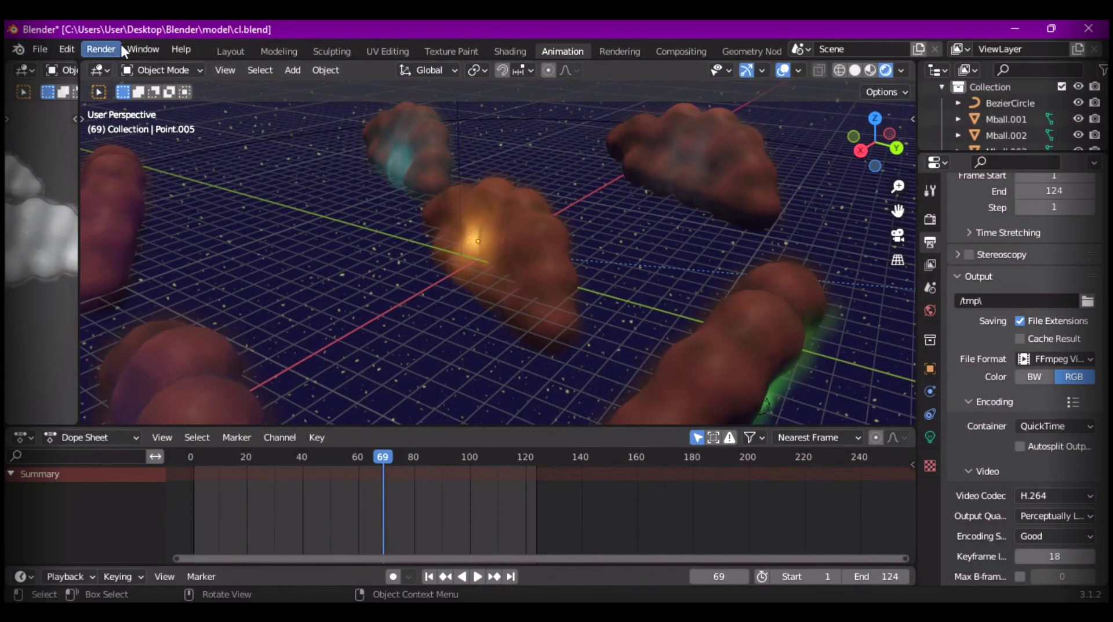
# - Save the cloud scene to the existing file cl.blend
pyautogui.click(40, 49)
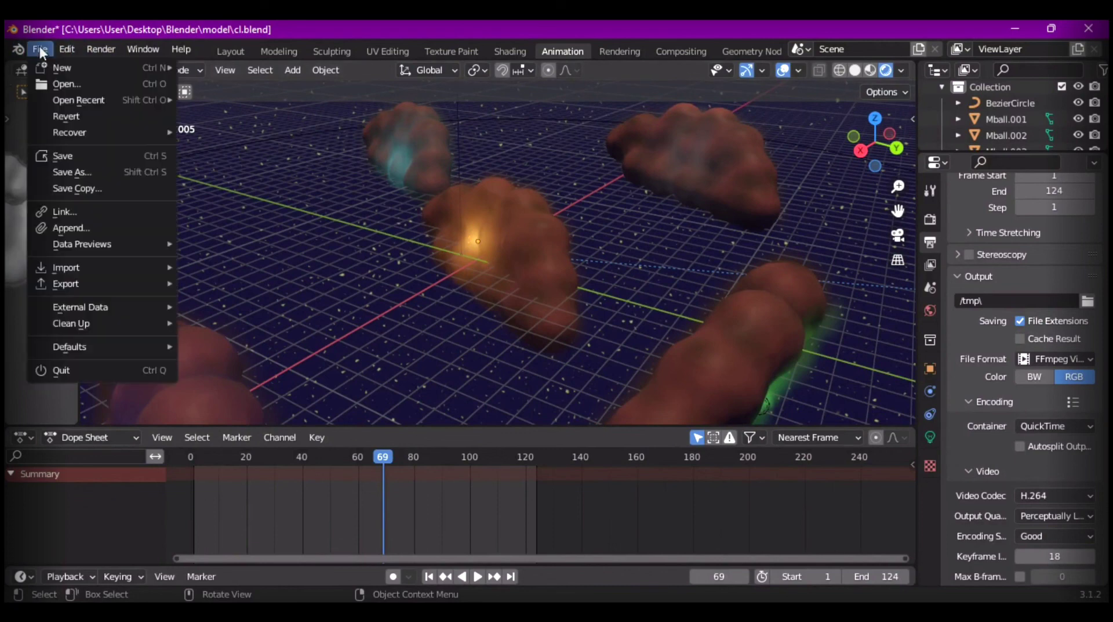
pyautogui.click(73, 152)
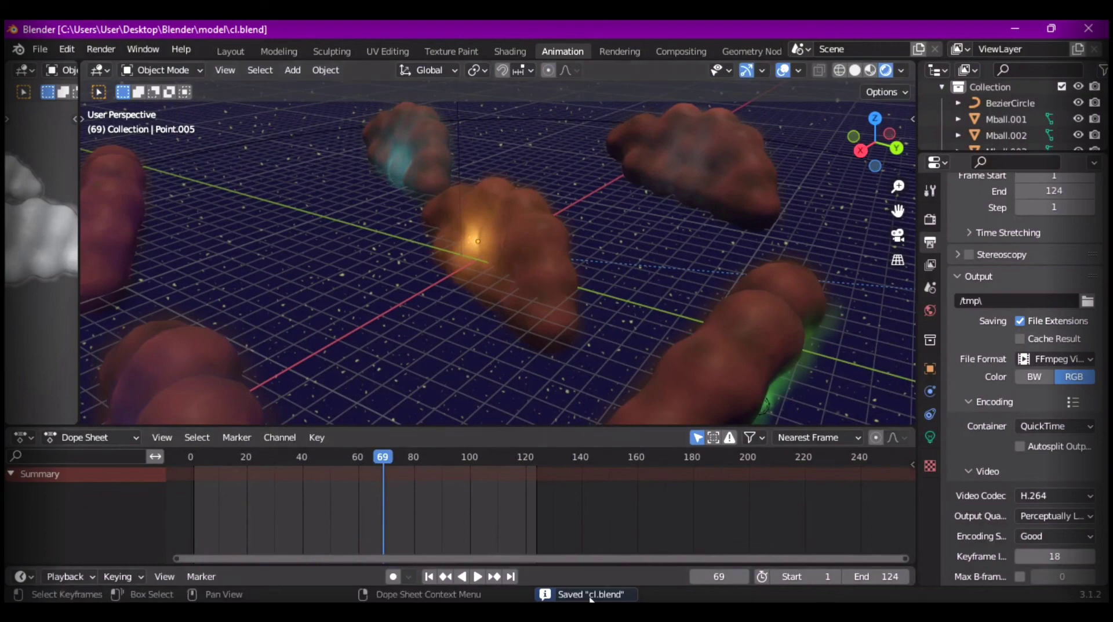
pyautogui.scroll(-3, 515, 351)
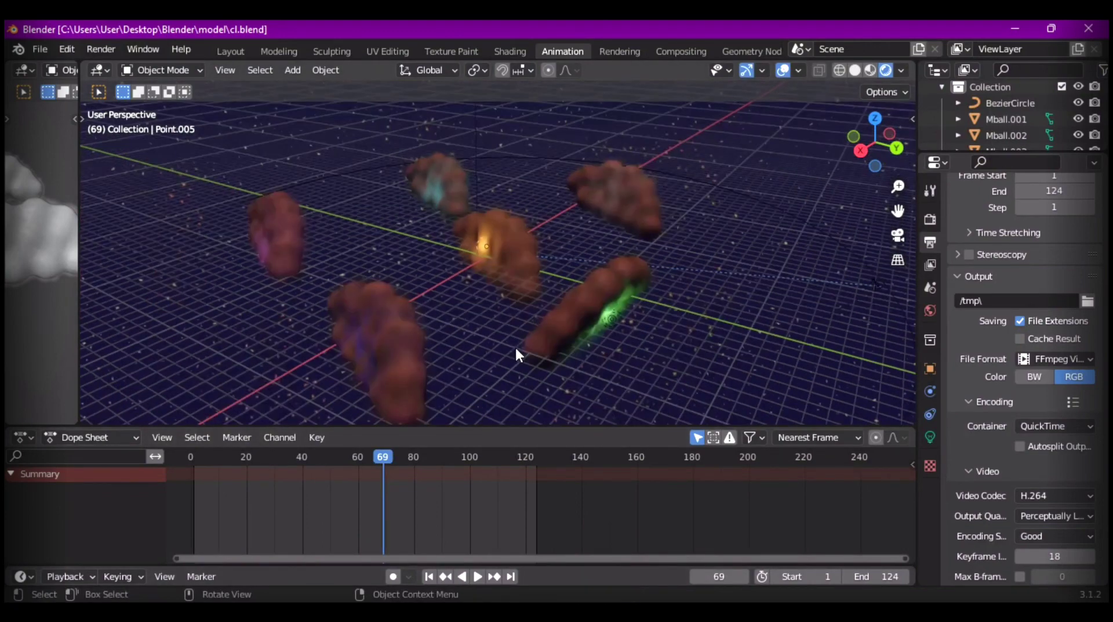
pyautogui.moveTo(723, 301); pyautogui.dragTo(413, 292, button='middle')
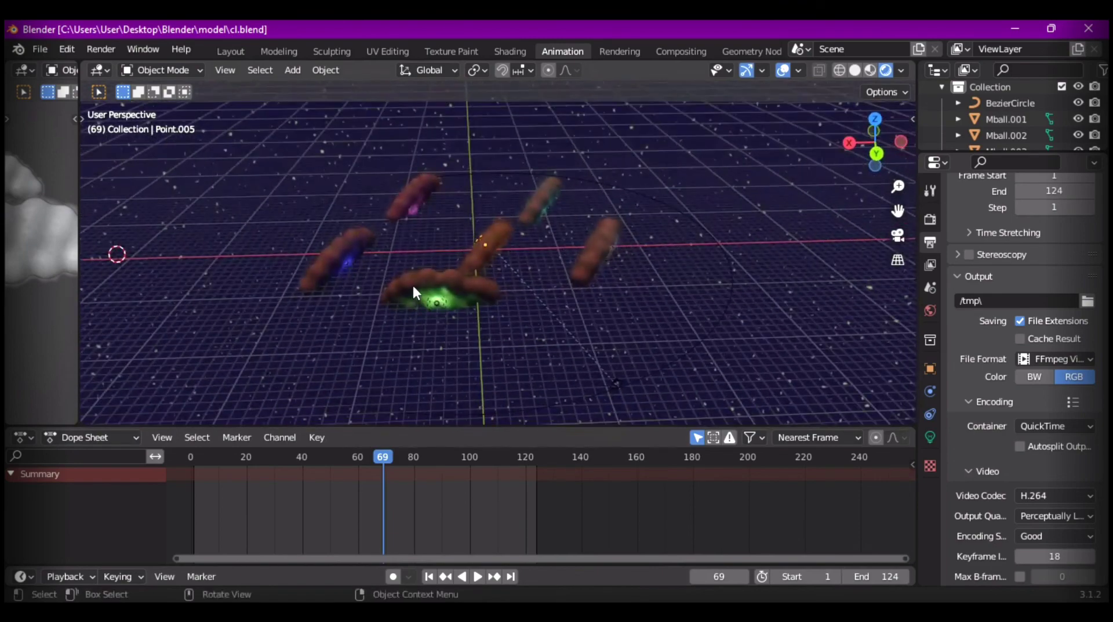